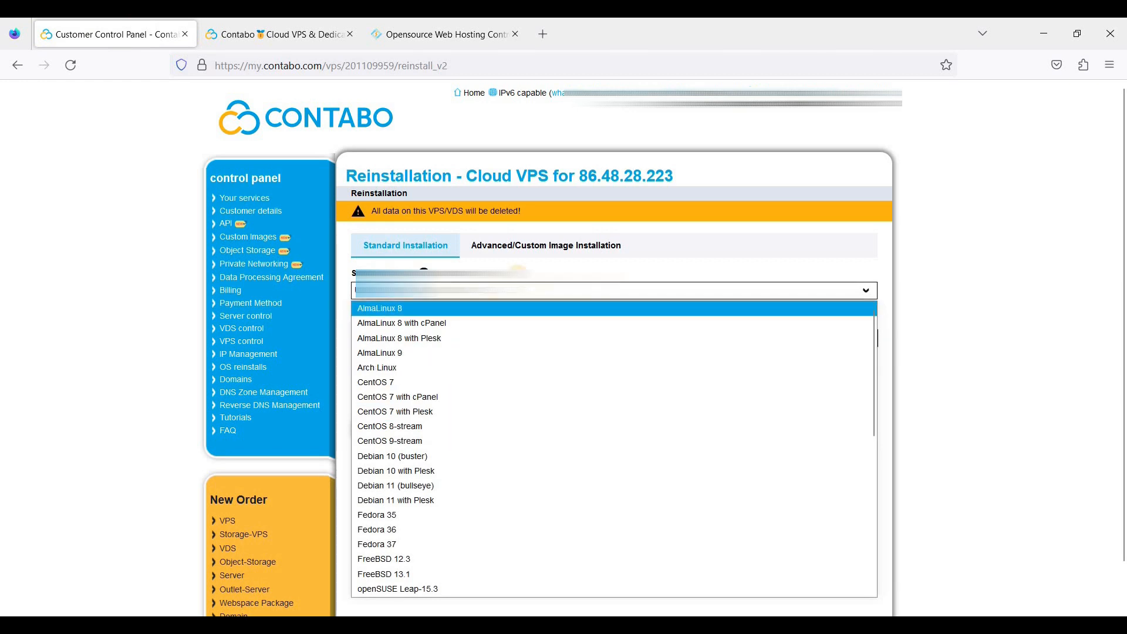
Keep Ubuntu 22.04 (LTS) as the image and copy the generated root password
{"action": "left_click", "coordinate": [453, 291]}
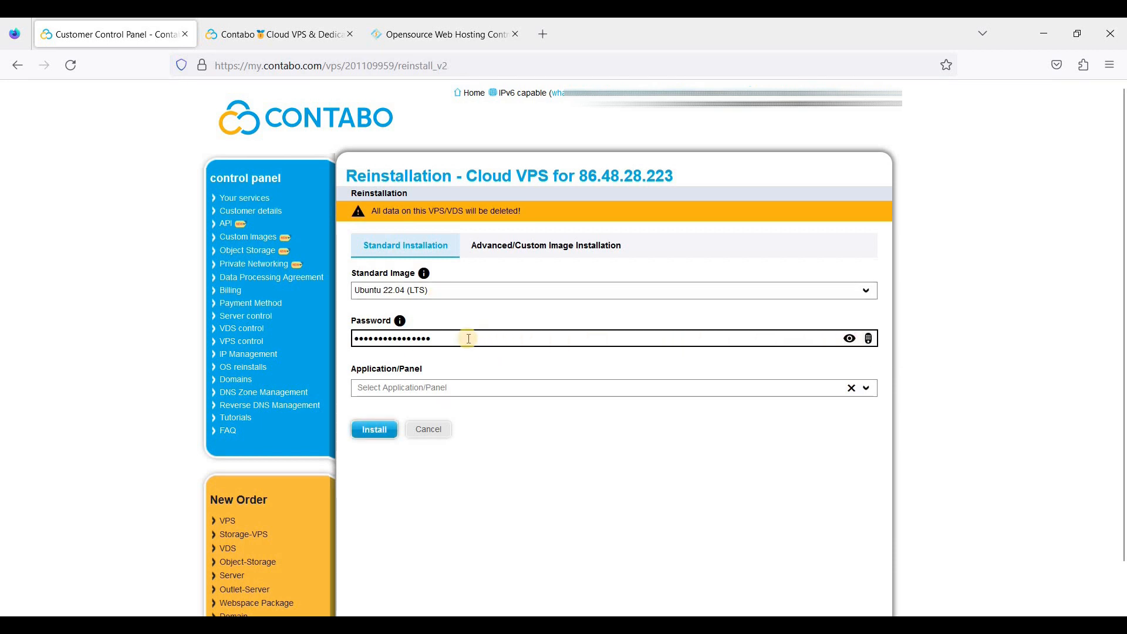
{"action": "left_click", "coordinate": [849, 339]}
{"action": "left_click_drag", "start_coordinate": [353, 338], "coordinate": [430, 339]}
{"action": "right_click", "coordinate": [379, 348]}
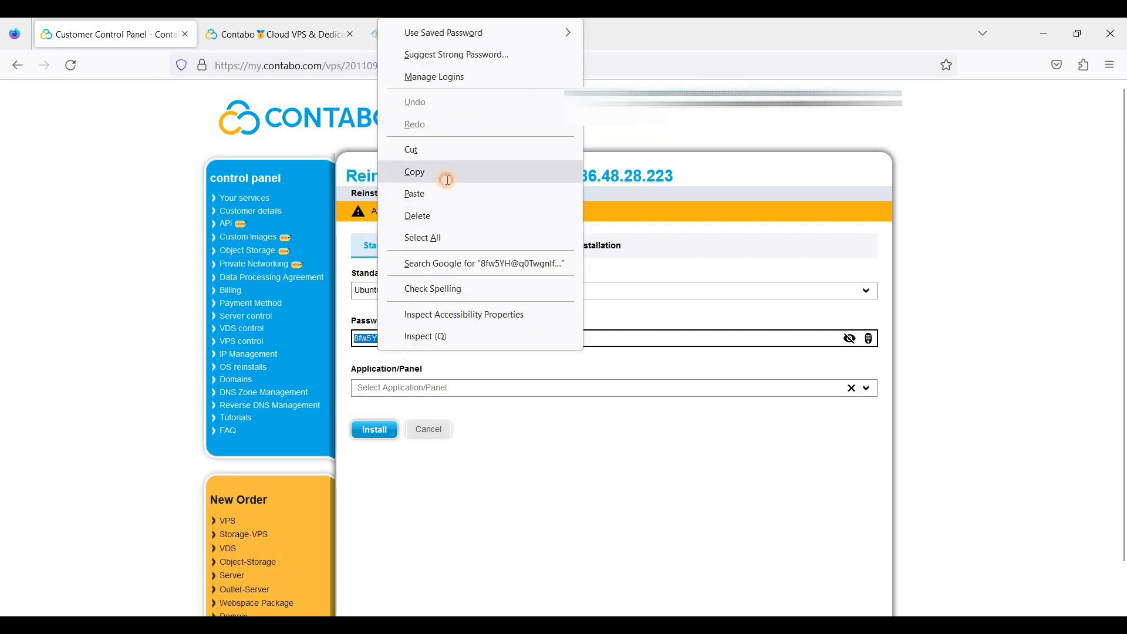
{"action": "left_click", "coordinate": [445, 176]}
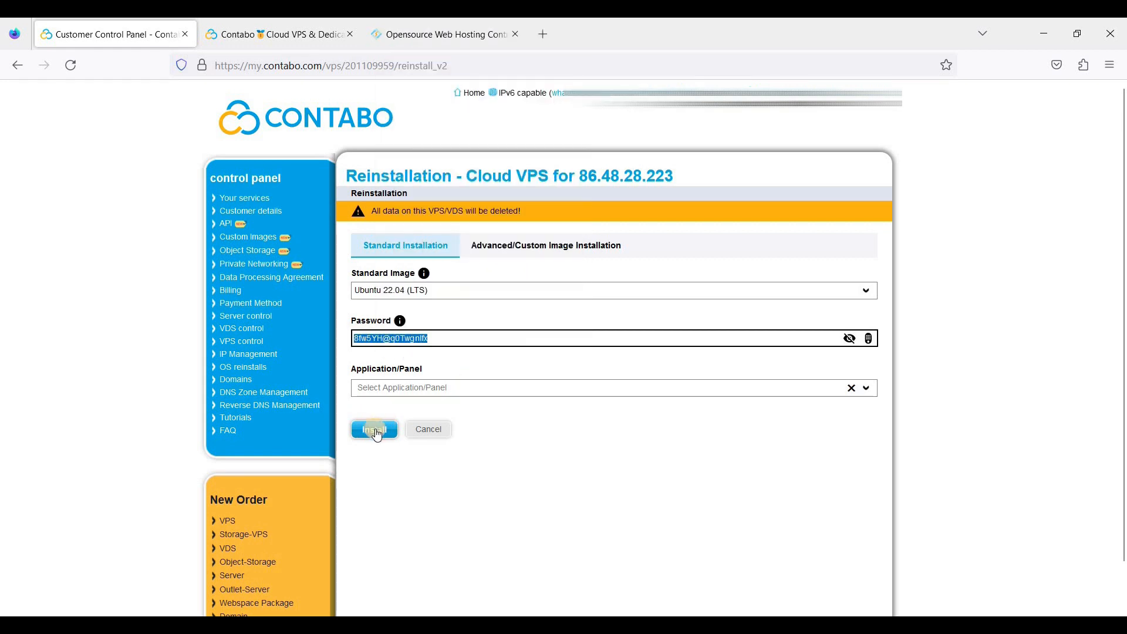
Start and confirm the VPS reinstall, then decline saving the login in the browser
{"action": "left_click", "coordinate": [376, 431]}
{"action": "left_click", "coordinate": [760, 407]}
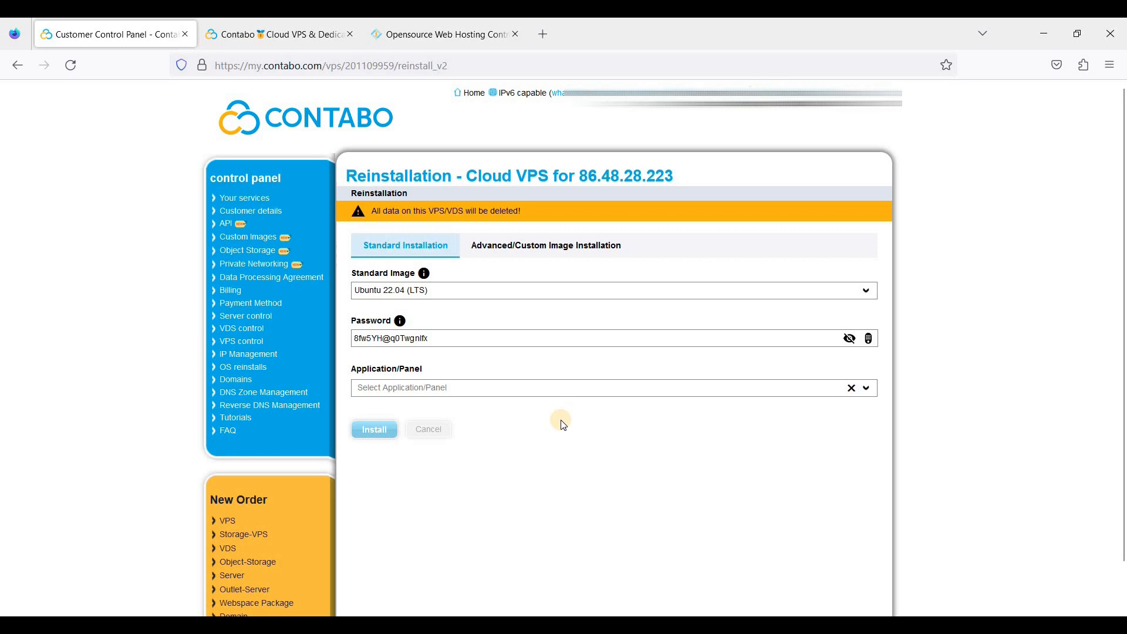
{"action": "left_click", "coordinate": [574, 403]}
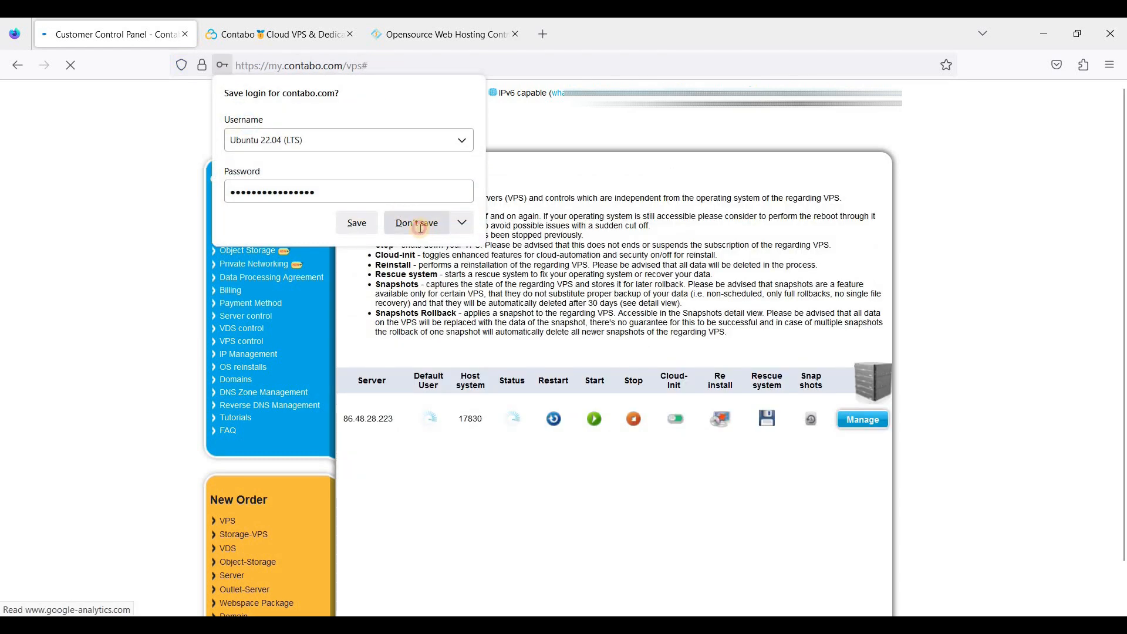
{"action": "left_click", "coordinate": [413, 223]}
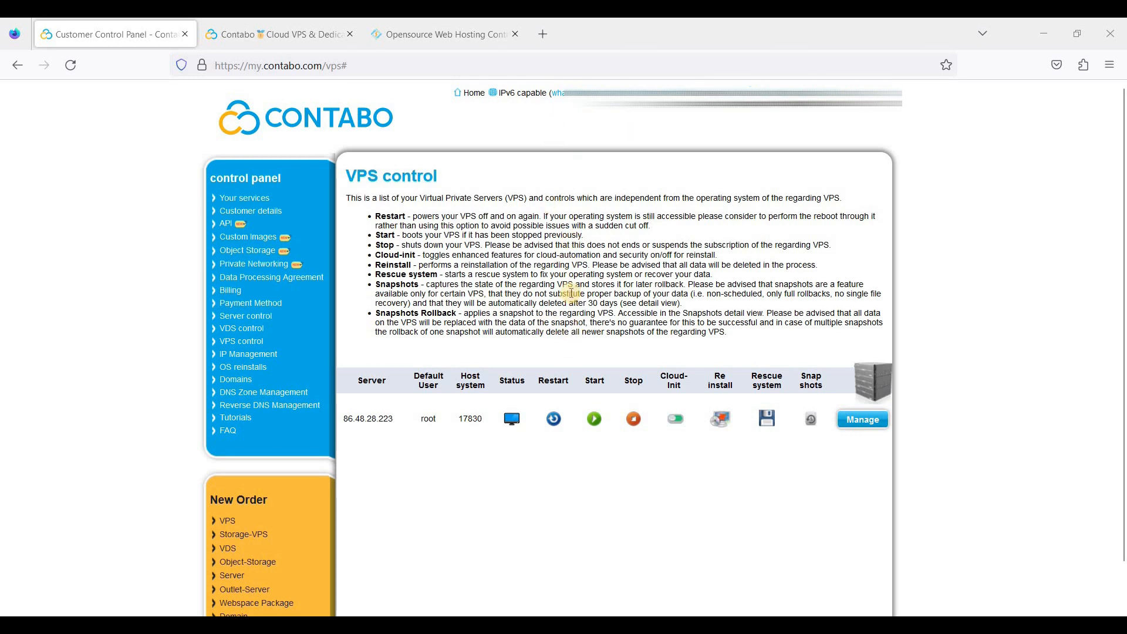
Load the Web Shanks CyberPanel guide from the copied URL in a new tab
{"action": "left_click", "coordinate": [547, 41]}
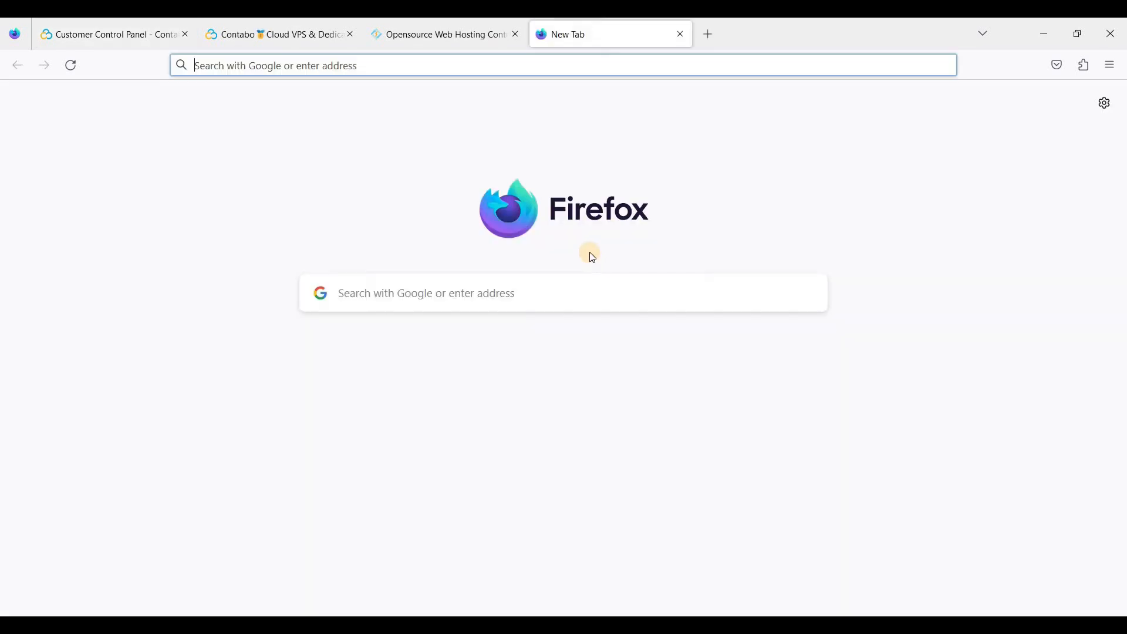
{"action": "key", "text": "ctrl+v"}
{"action": "key", "text": "Return"}
Scroll through the guide and highlight its title 'Install CyberPanel On Contabo Cloud VPS'
{"action": "scroll", "coordinate": [502, 247], "scroll_direction": "down", "scroll_amount": 6}
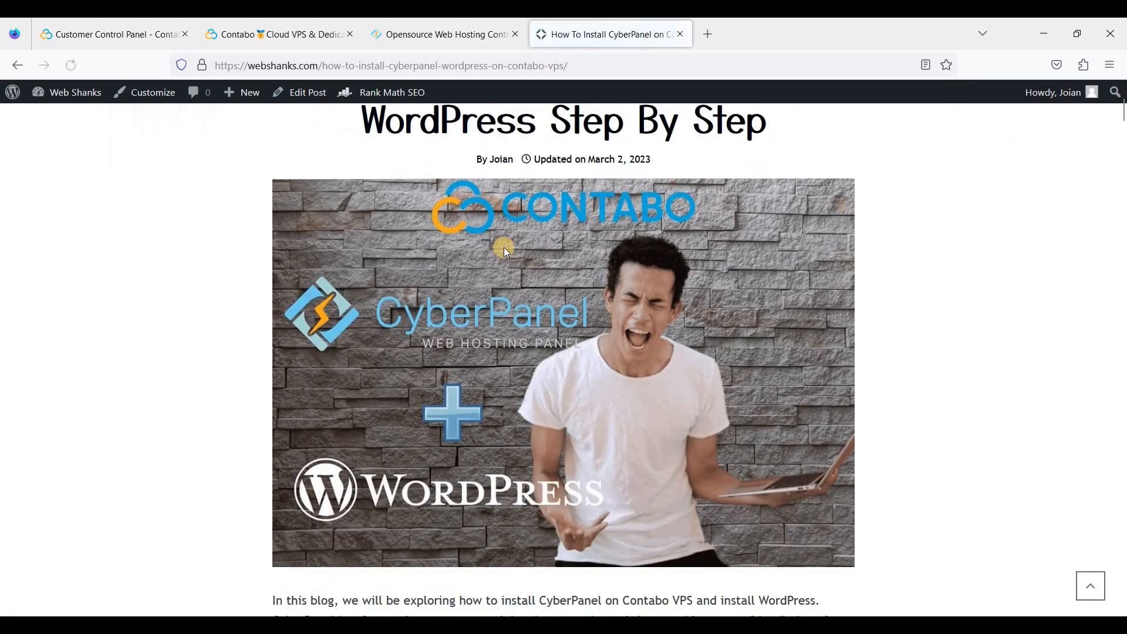
{"action": "scroll", "coordinate": [438, 260], "scroll_direction": "up", "scroll_amount": 4}
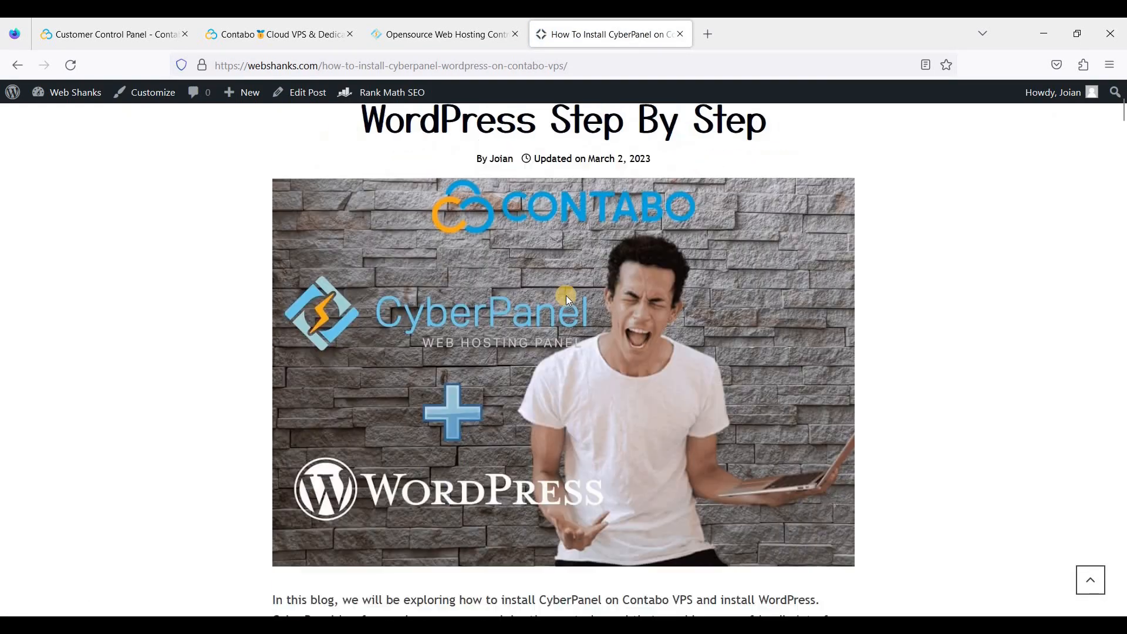
{"action": "scroll", "coordinate": [566, 295], "scroll_direction": "down", "scroll_amount": 6}
{"action": "scroll", "coordinate": [537, 296], "scroll_direction": "down", "scroll_amount": 4}
{"action": "scroll", "coordinate": [503, 292], "scroll_direction": "down", "scroll_amount": 3}
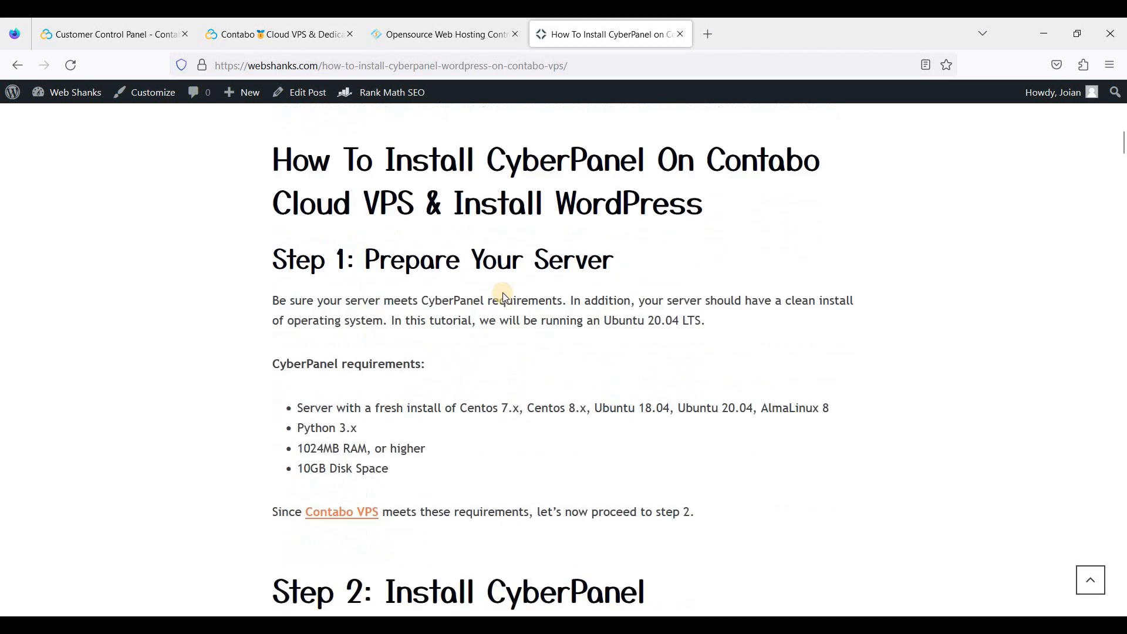
{"action": "scroll", "coordinate": [503, 293], "scroll_direction": "up", "scroll_amount": 3}
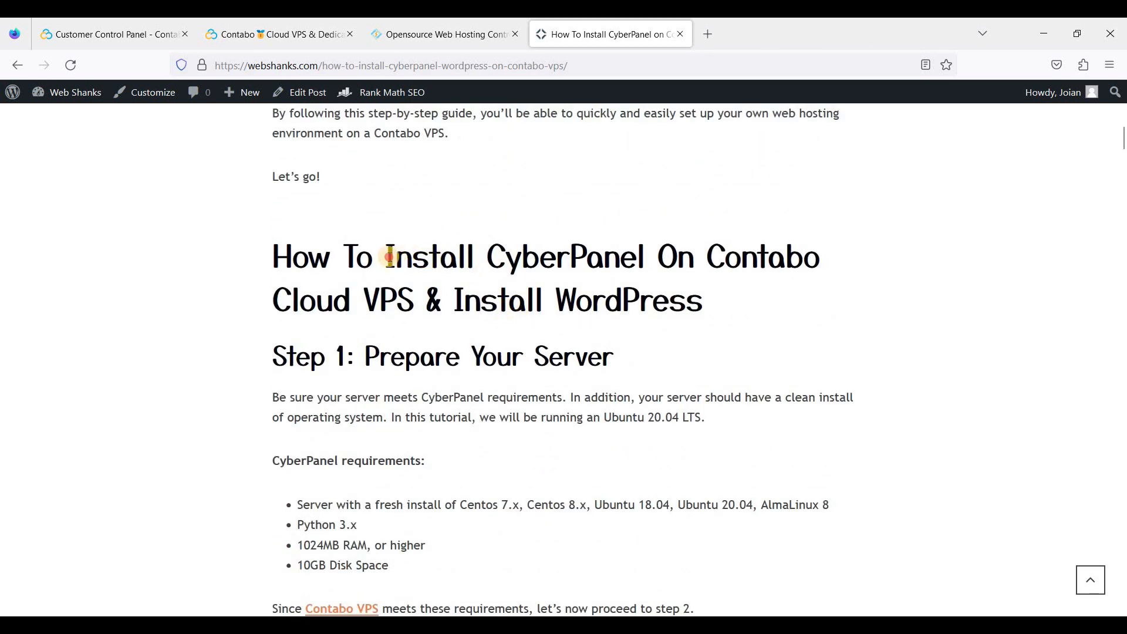
{"action": "left_click_drag", "start_coordinate": [387, 258], "coordinate": [415, 301]}
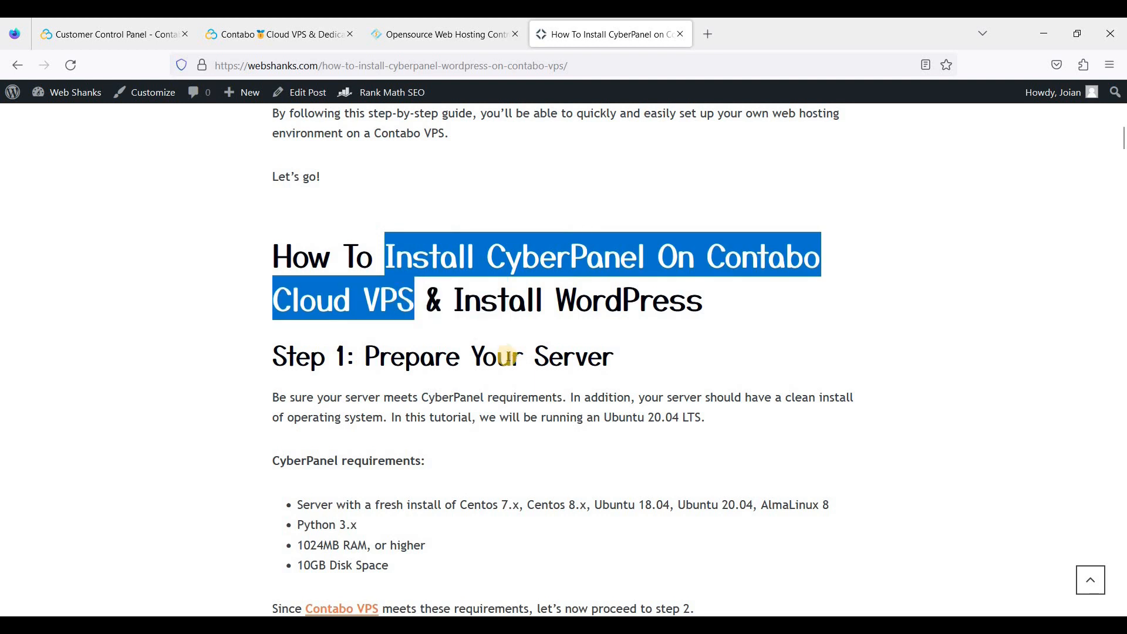
{"action": "scroll", "coordinate": [511, 360], "scroll_direction": "down", "scroll_amount": 3}
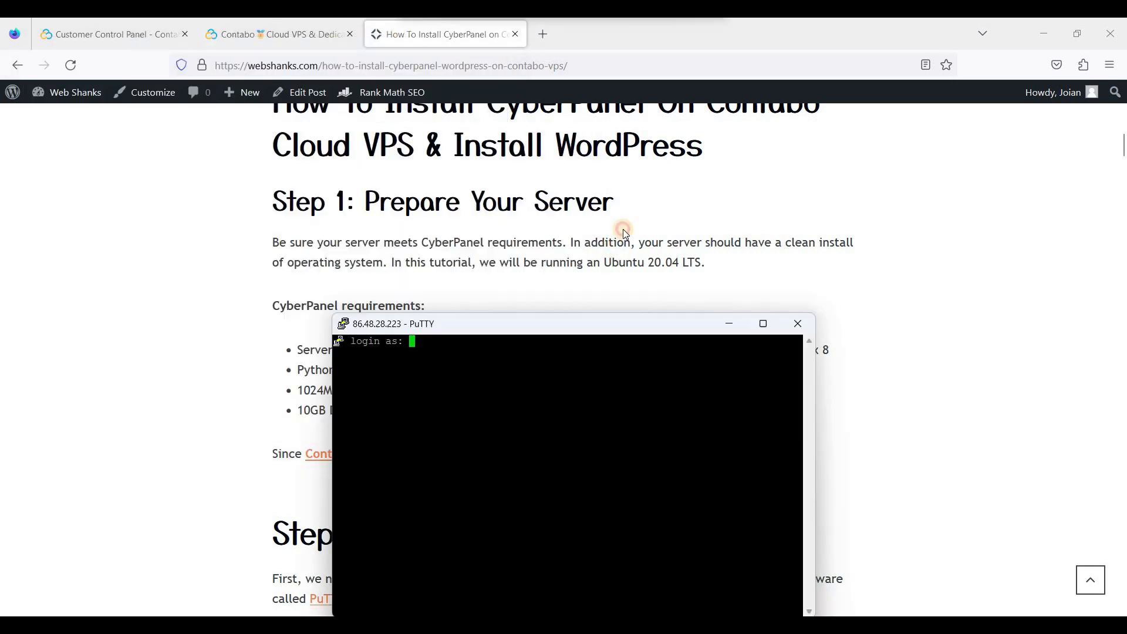
Log in to 86.48.28.223 in PuTTY as root with the copied password
{"action": "left_click_drag", "start_coordinate": [623, 325], "coordinate": [651, 216]}
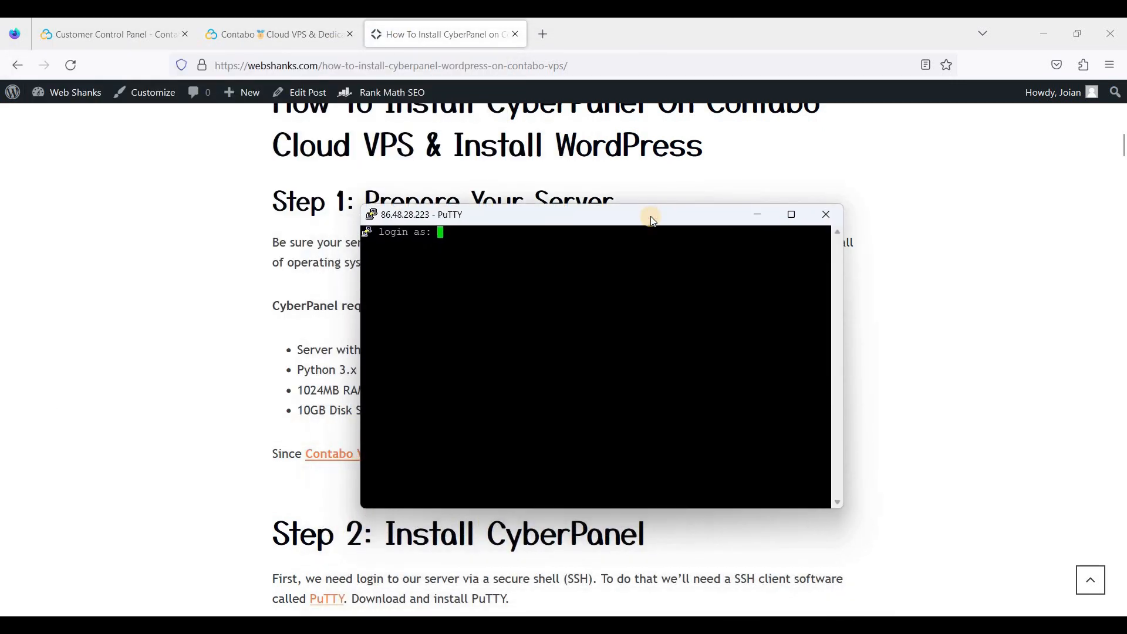
{"action": "type", "text": "root"}
{"action": "key", "text": "Return"}
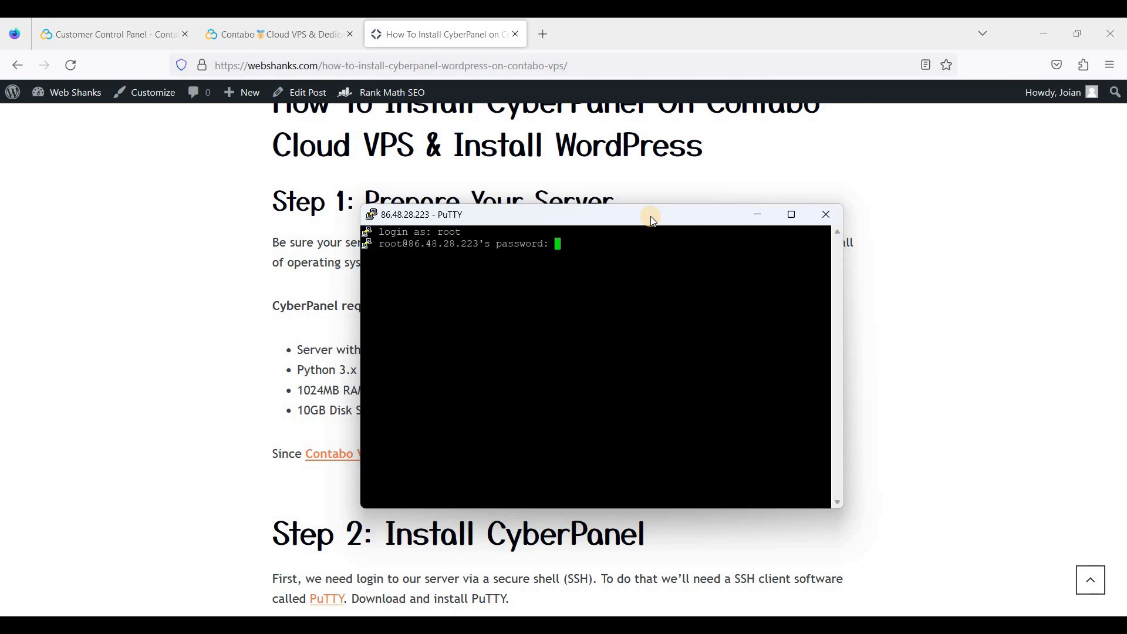
{"action": "key", "text": "Return"}
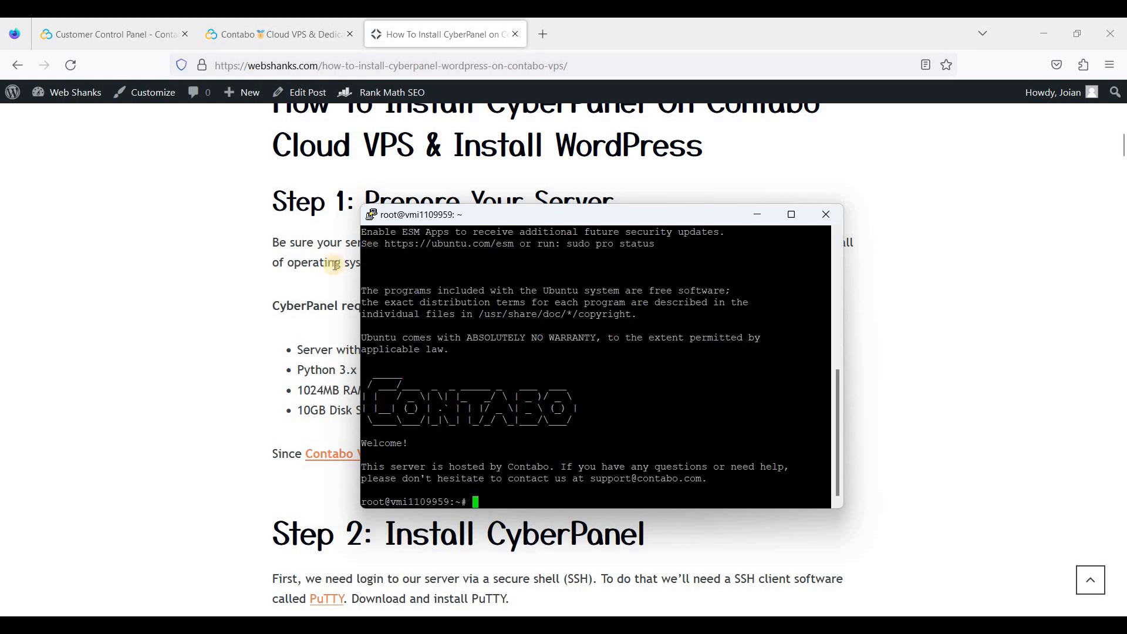
Select the article's sudo apt update command for use in the terminal
{"action": "key", "text": "alt+Tab"}
{"action": "scroll", "coordinate": [445, 277], "scroll_direction": "down", "scroll_amount": 3}
{"action": "scroll", "coordinate": [445, 277], "scroll_direction": "down", "scroll_amount": 10}
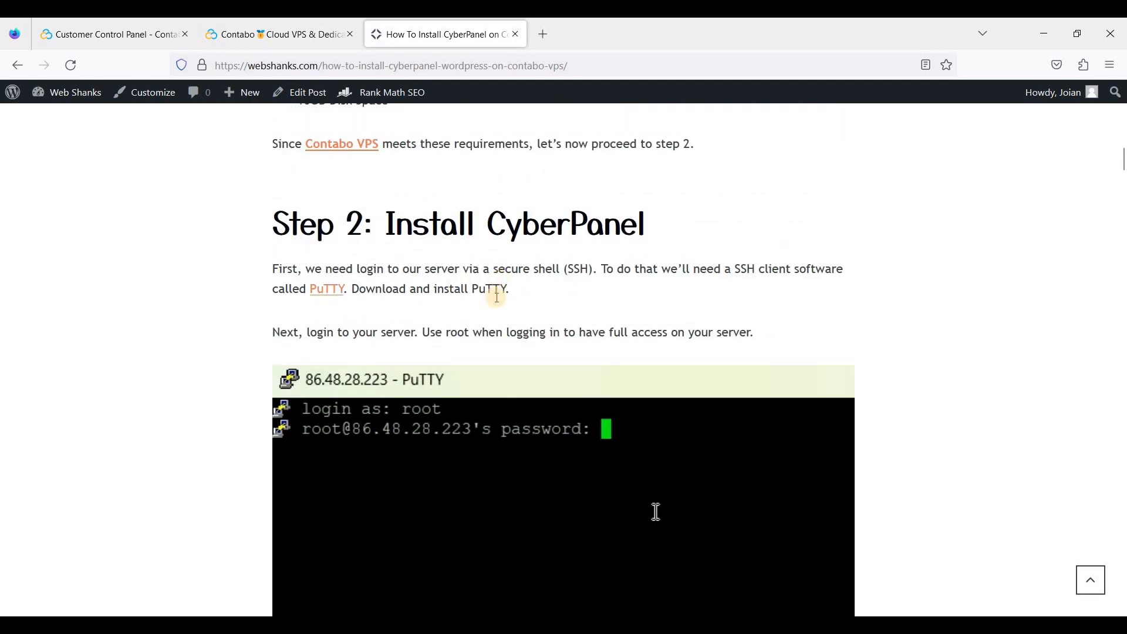
{"action": "scroll", "coordinate": [481, 340], "scroll_direction": "down", "scroll_amount": 3}
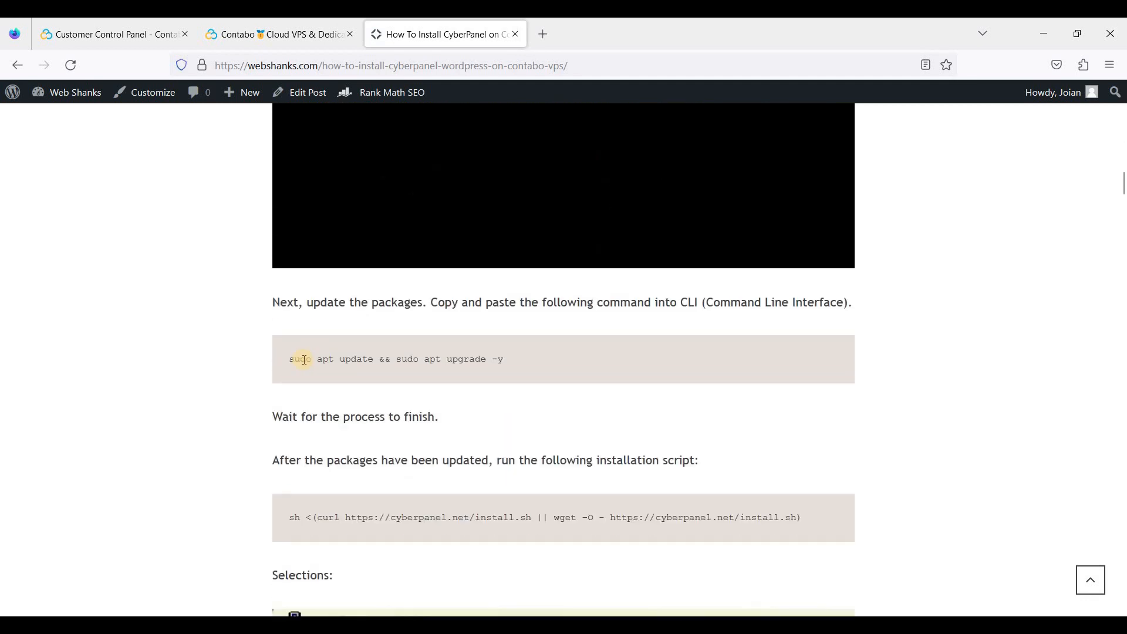
{"action": "left_click_drag", "start_coordinate": [290, 358], "coordinate": [492, 361]}
{"action": "key", "text": "ctrl+c"}
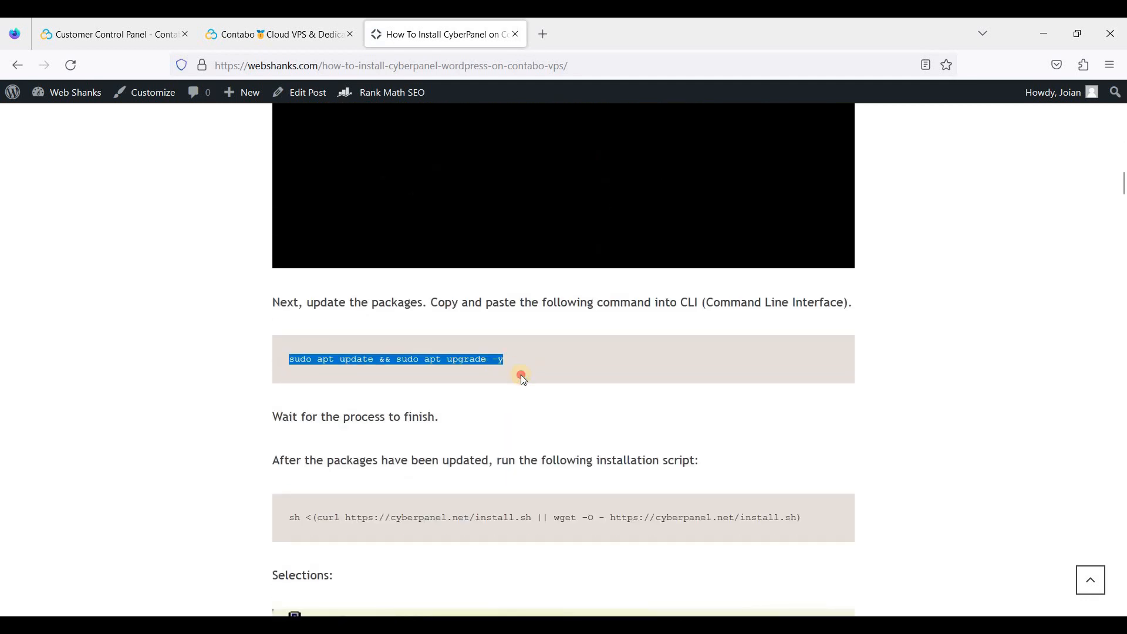
{"action": "key", "text": "alt+Tab"}
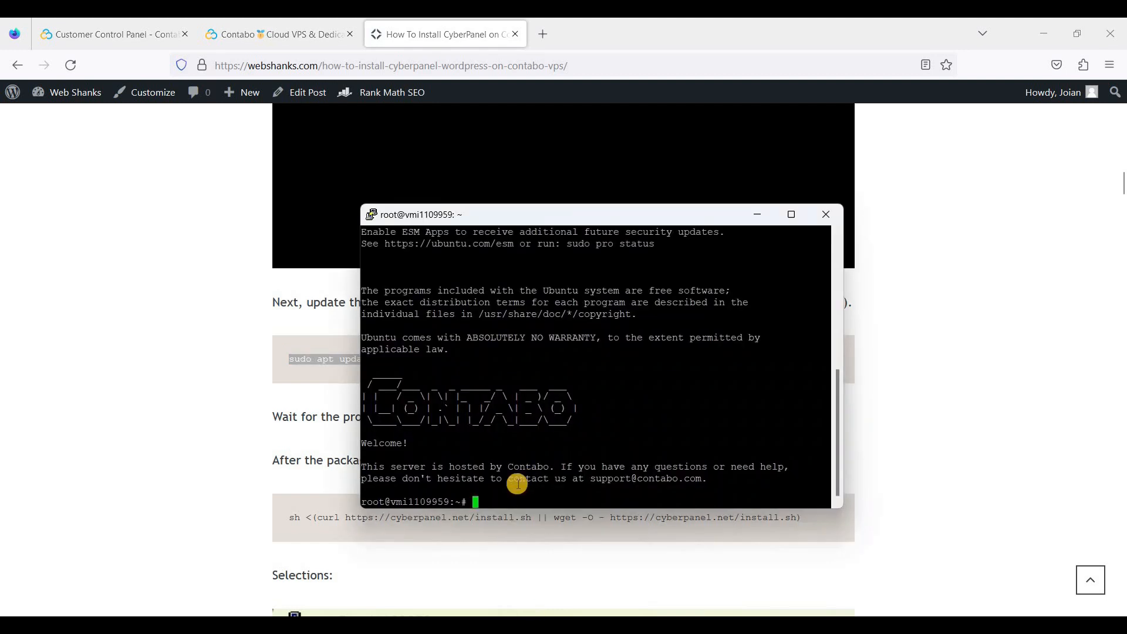
Run the package update and upgrade, and copy the article's CyberPanel install command
{"action": "right_click", "coordinate": [515, 484]}
{"action": "key", "text": "Return"}
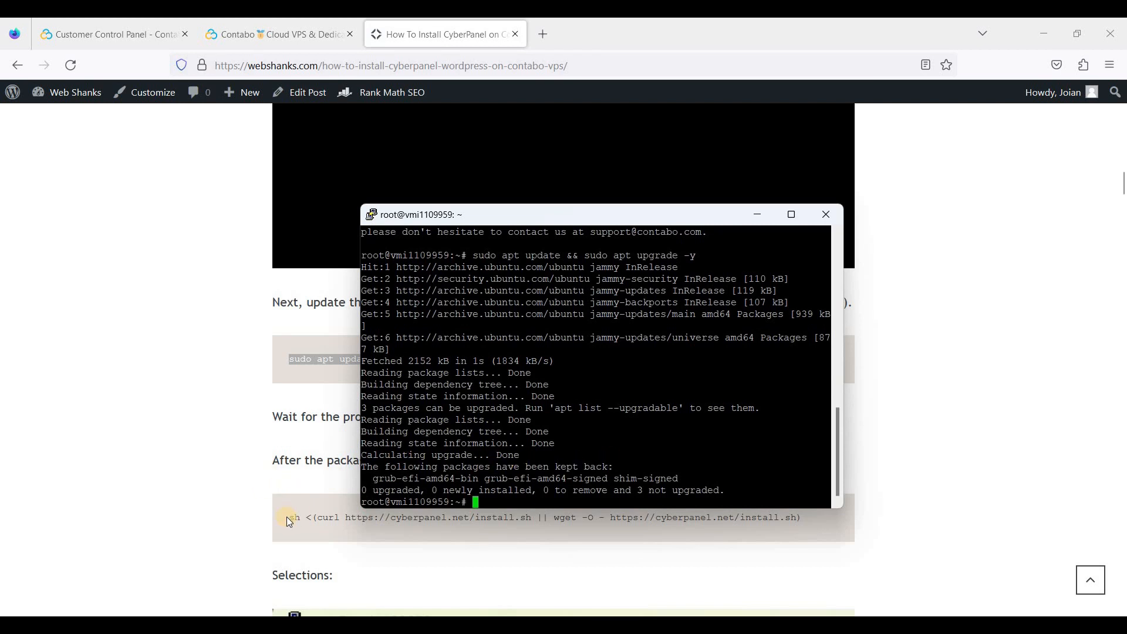
{"action": "left_click_drag", "start_coordinate": [290, 518], "coordinate": [802, 521]}
{"action": "right_click", "coordinate": [761, 496]}
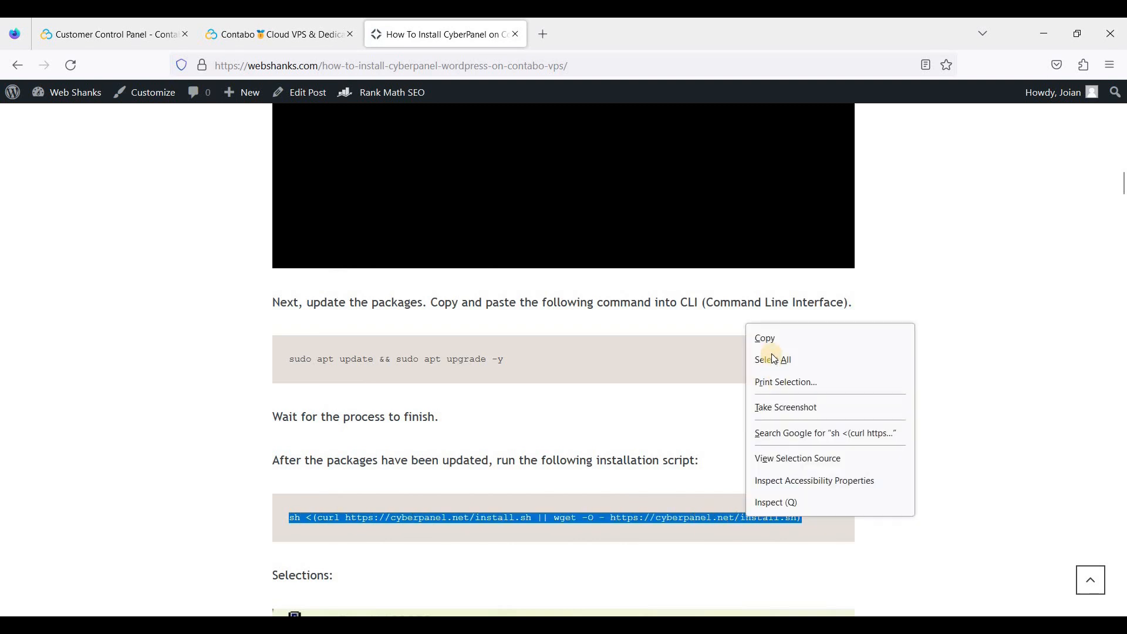
{"action": "left_click", "coordinate": [757, 336]}
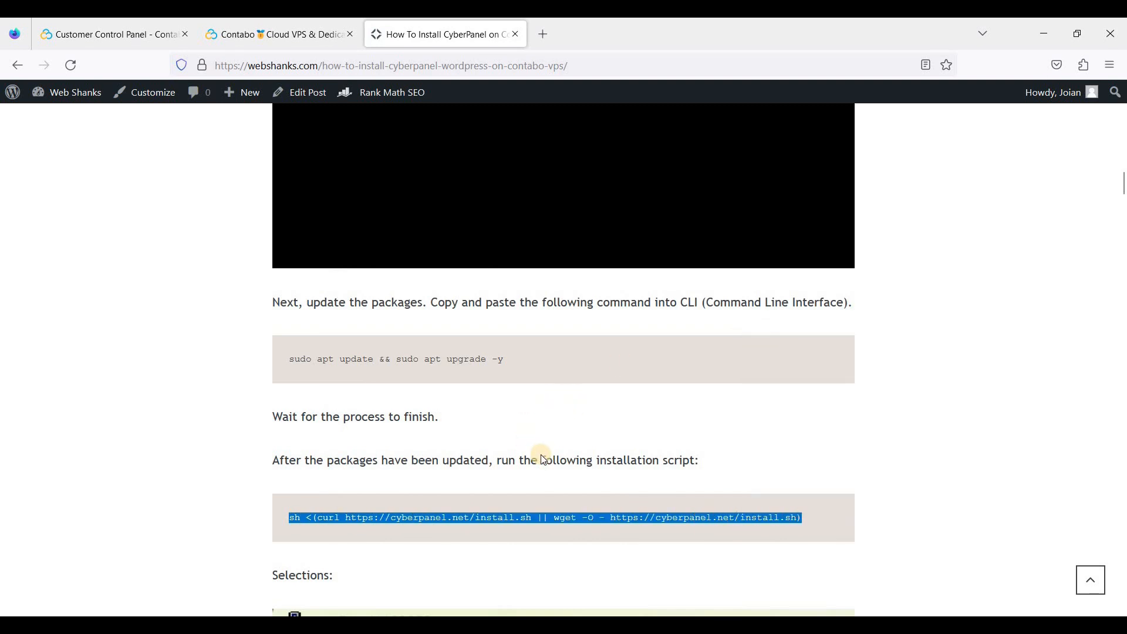
Paste and run the sh <(curl ...) CyberPanel install script in PuTTY
{"action": "scroll", "coordinate": [550, 432], "scroll_direction": "down", "scroll_amount": 2}
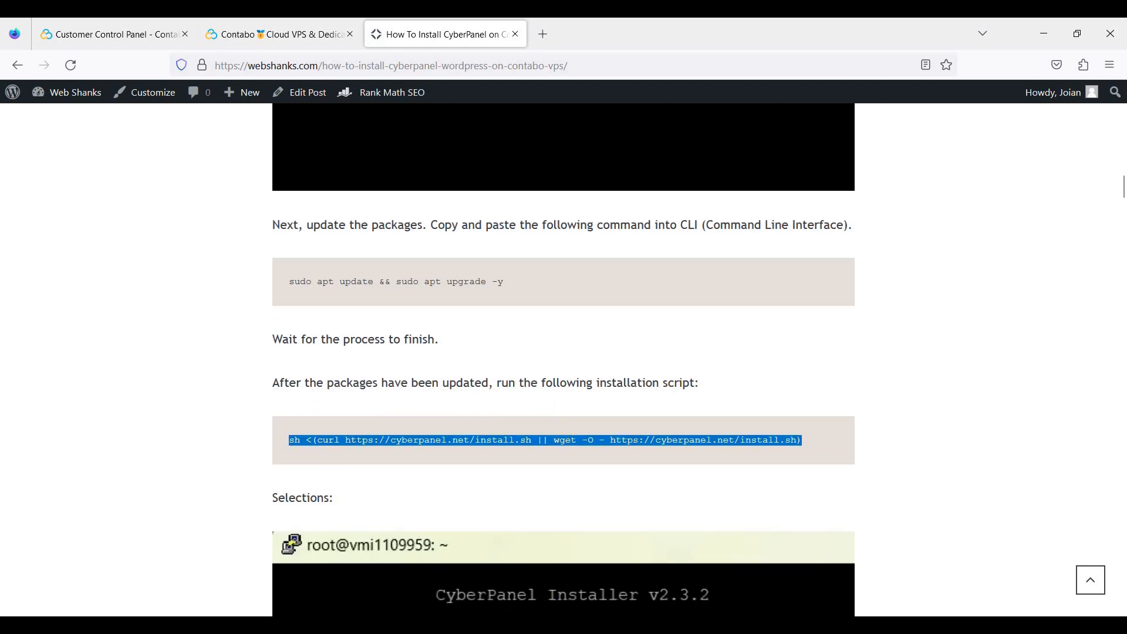
{"action": "key", "text": "alt+Tab"}
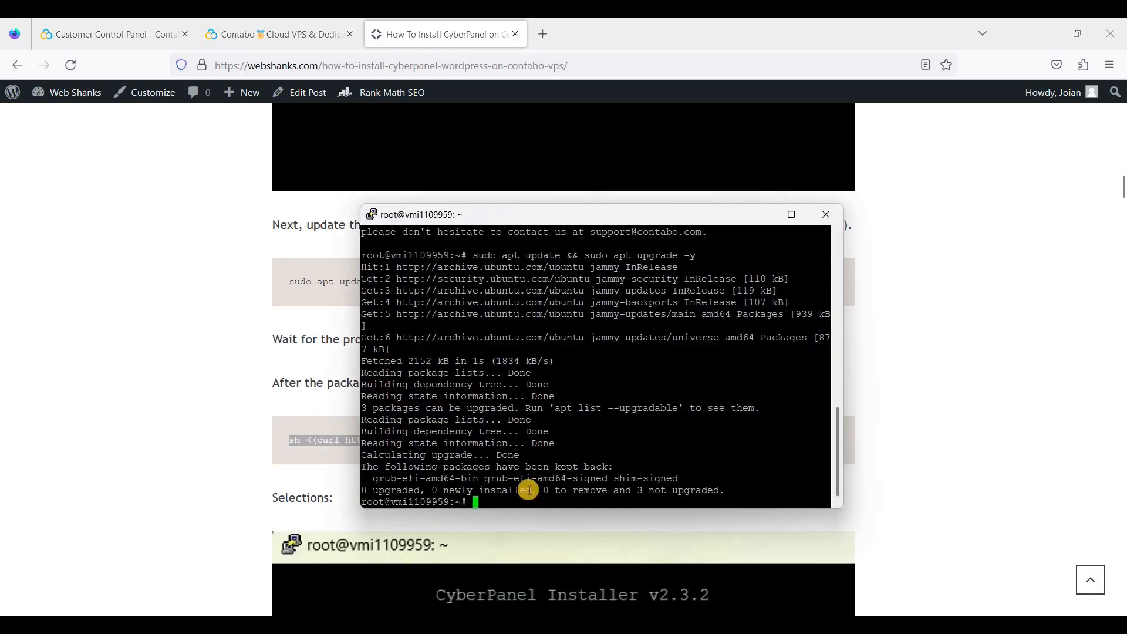
{"action": "right_click", "coordinate": [564, 474]}
{"action": "key", "text": "Return"}
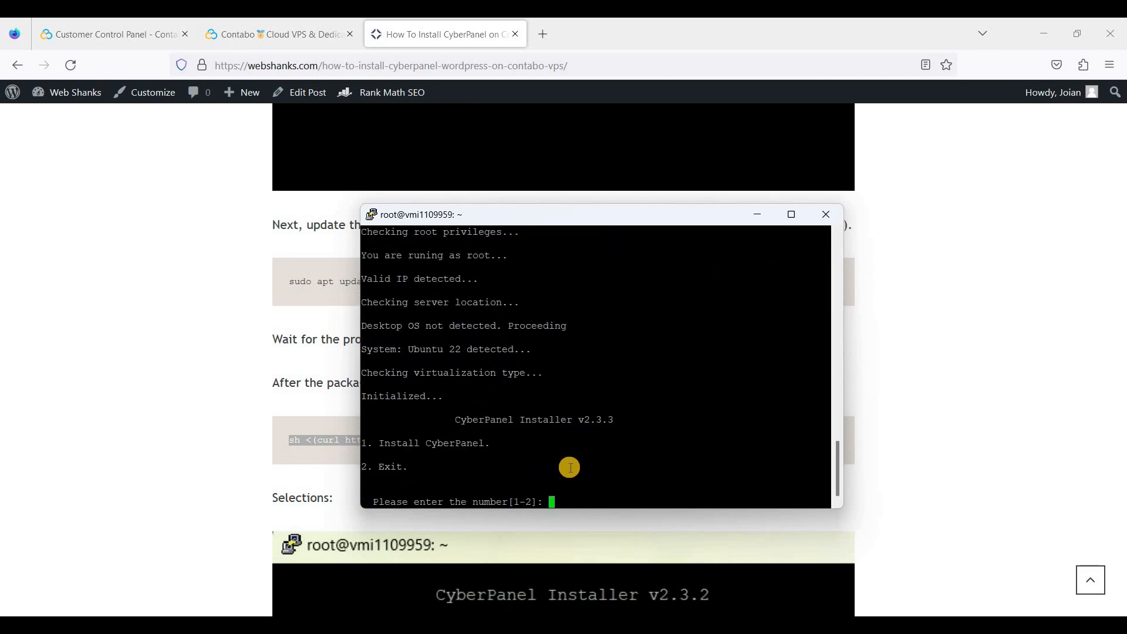
Choose Install, OpenLiteSpeed, full installation, local MySQL and the latest CyberPanel version
{"action": "type", "text": "1"}
{"action": "key", "text": "Return"}
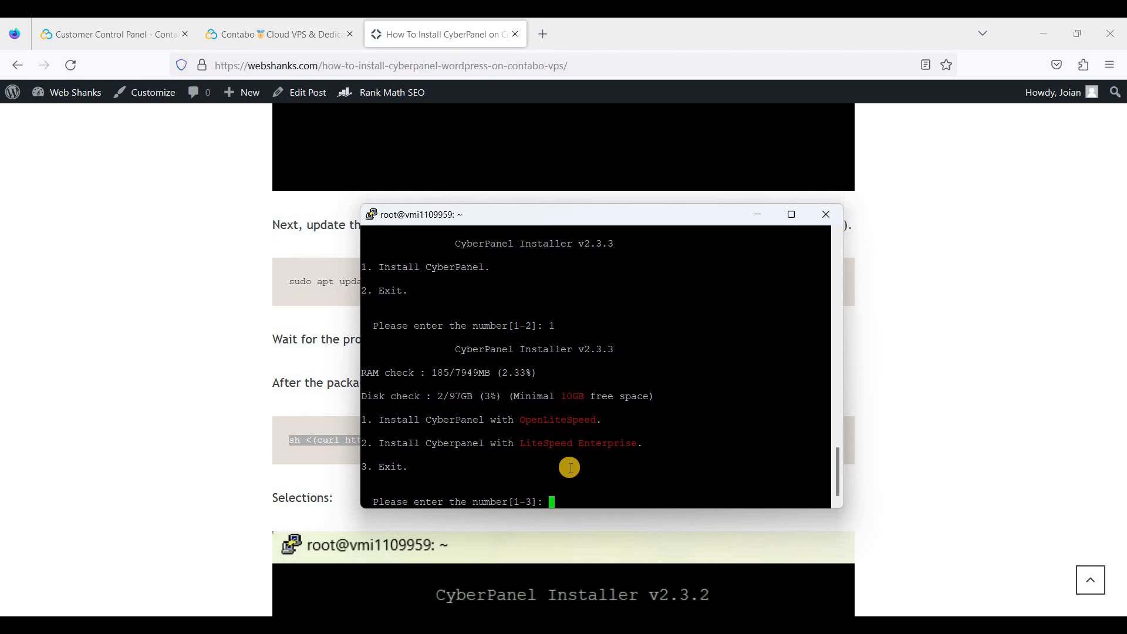
{"action": "type", "text": "1"}
{"action": "key", "text": "Return"}
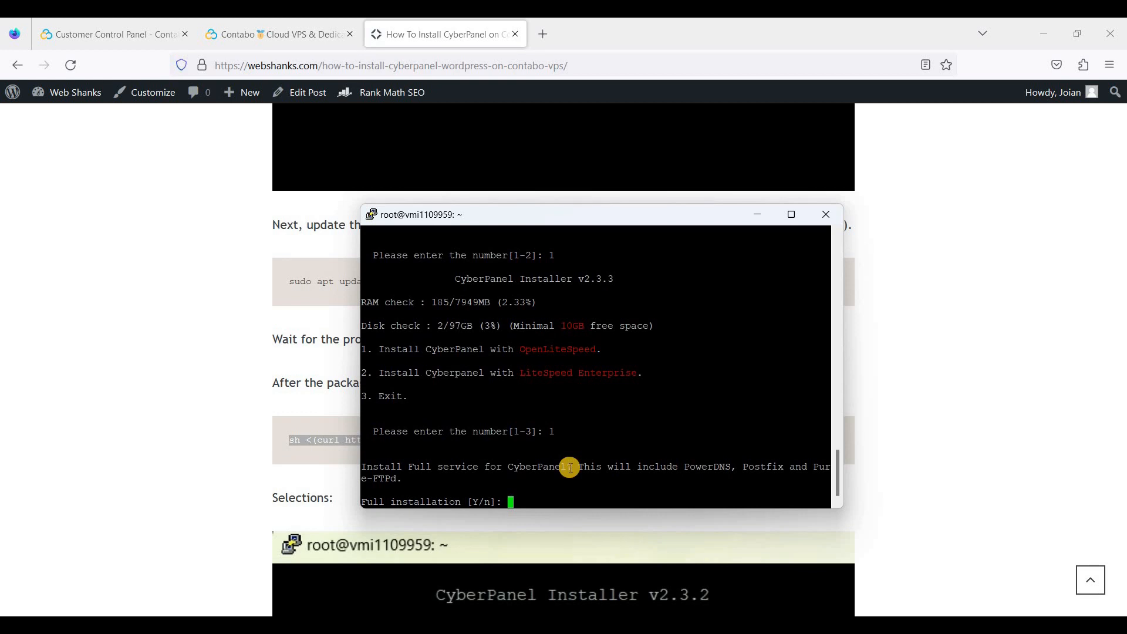
{"action": "type", "text": "Y"}
{"action": "key", "text": "Return"}
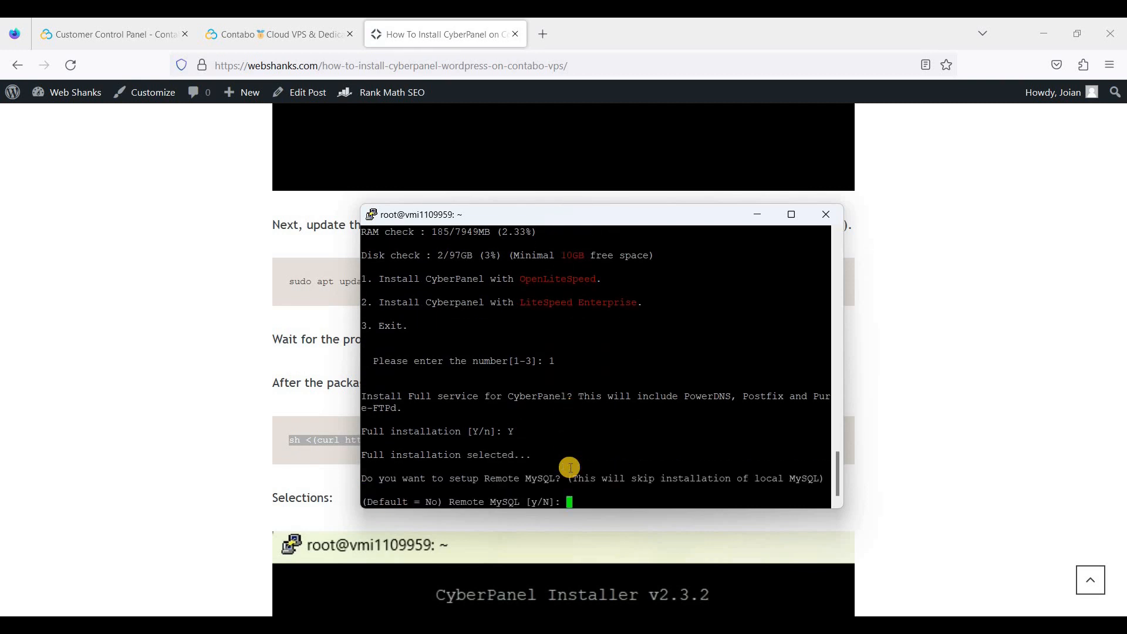
{"action": "key", "text": "Return"}
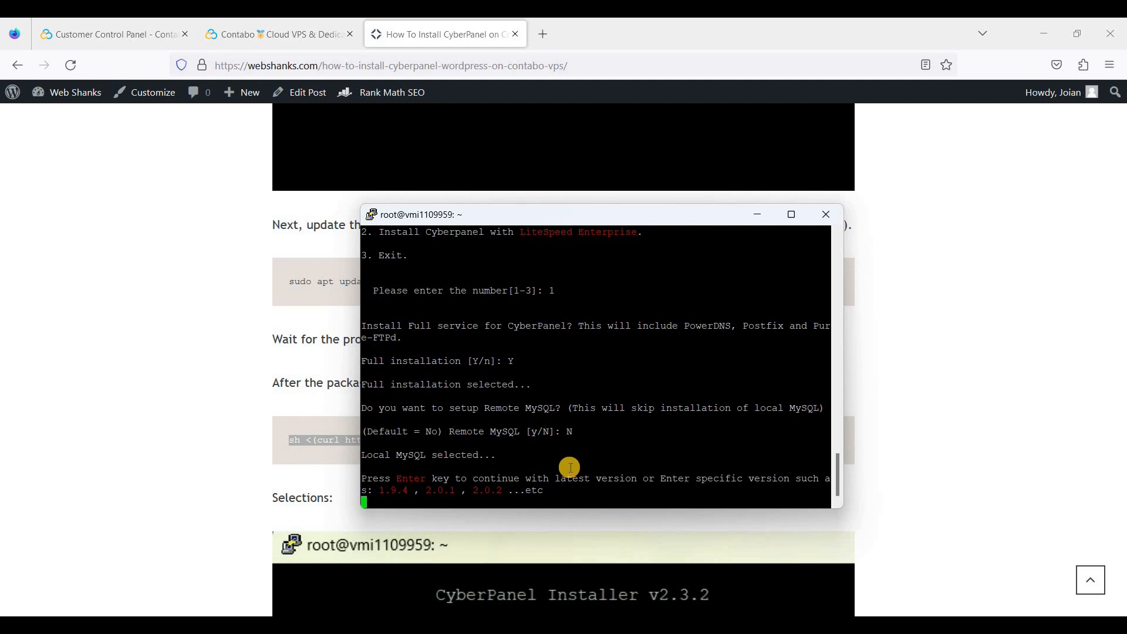
{"action": "key", "text": "Return"}
Pick a random admin password and enable Memcached, Redis and WatchDog
{"action": "type", "text": "r"}
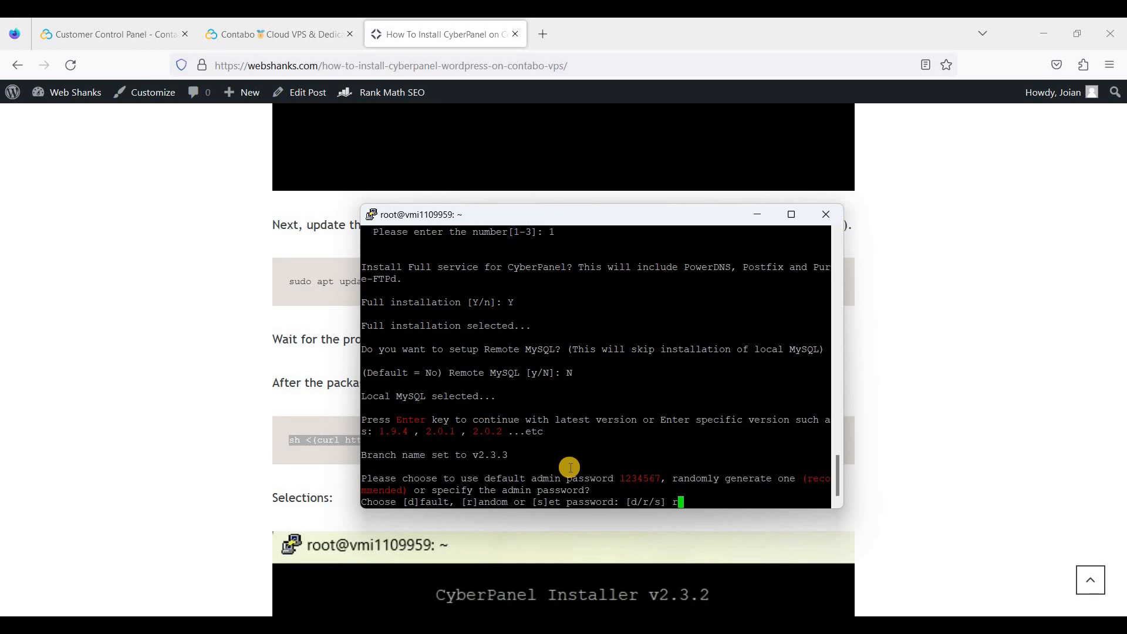
{"action": "key", "text": "Return"}
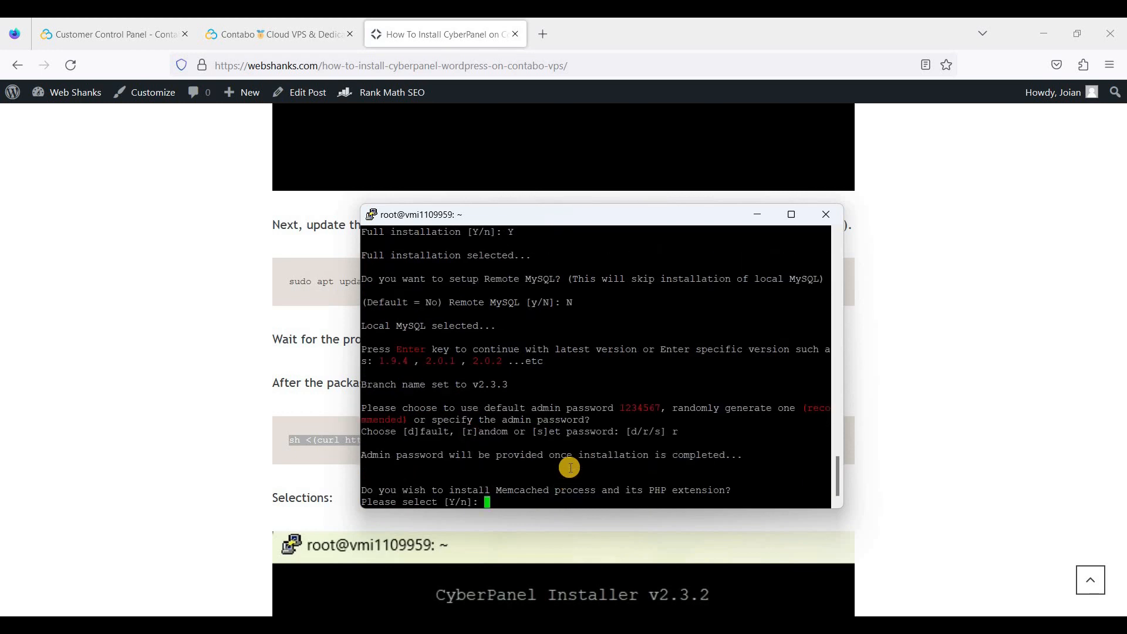
{"action": "type", "text": "Y"}
{"action": "key", "text": "Return"}
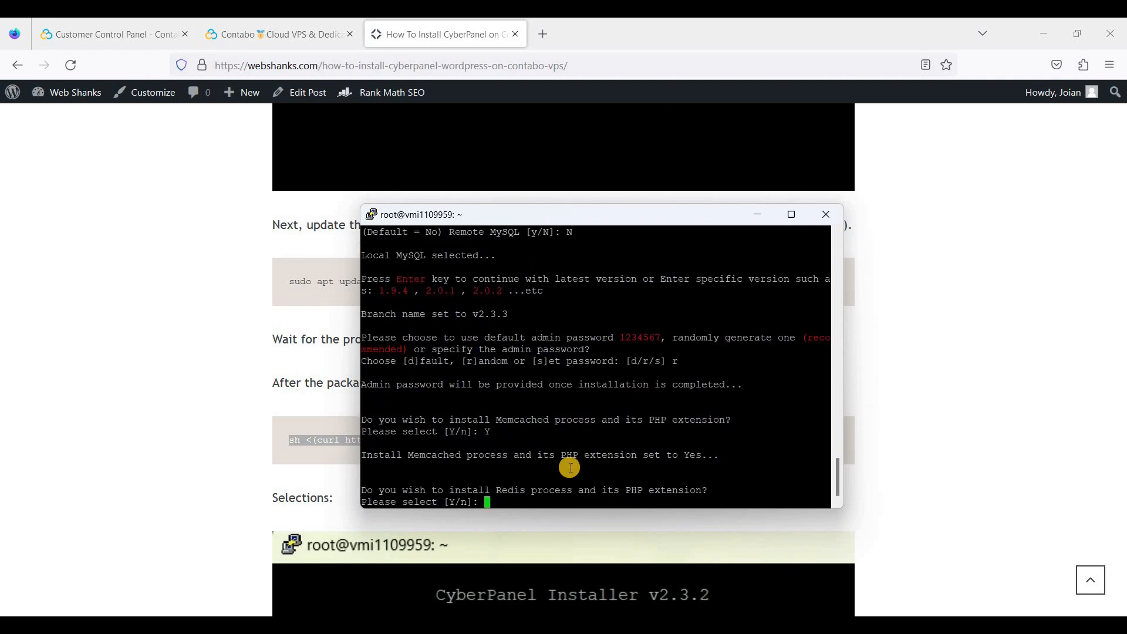
{"action": "type", "text": "Y"}
{"action": "key", "text": "Return"}
{"action": "type", "text": "Y"}
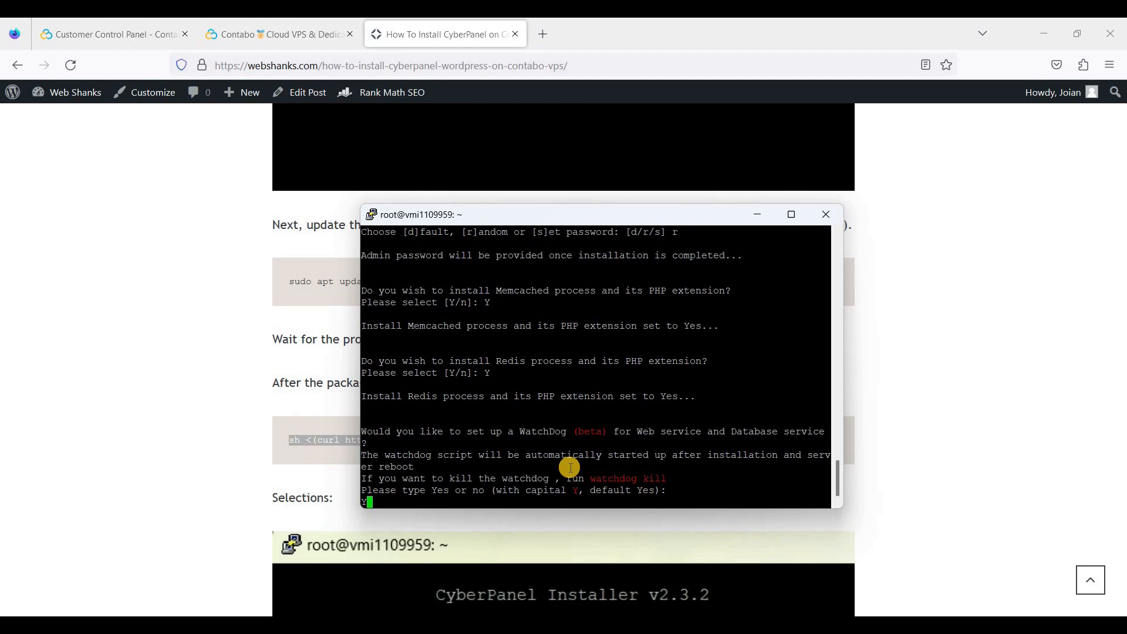
{"action": "key", "text": "Return"}
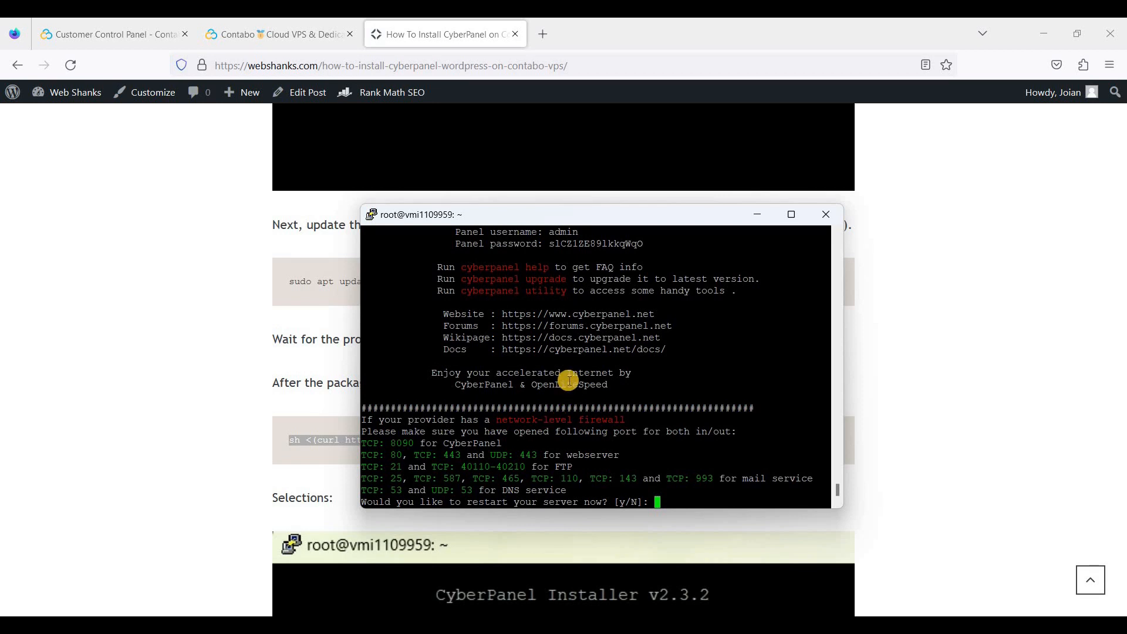
Copy the generated Panel password from the install summary
{"action": "scroll", "coordinate": [613, 409], "scroll_direction": "up", "scroll_amount": 4}
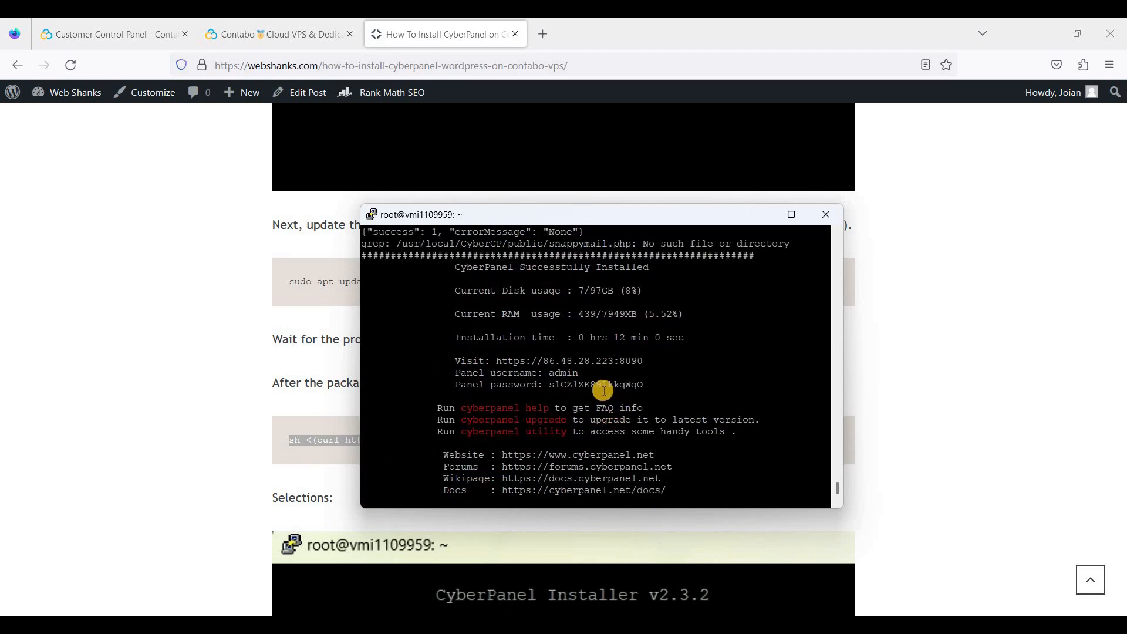
{"action": "double_click", "coordinate": [624, 384]}
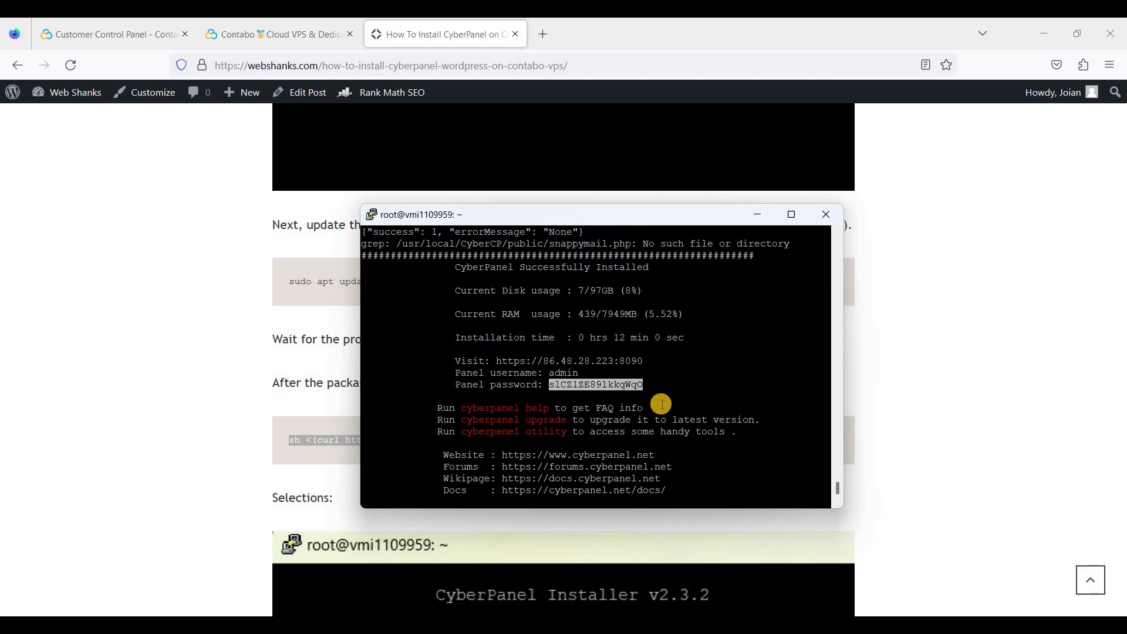
{"action": "scroll", "coordinate": [664, 405], "scroll_direction": "down", "scroll_amount": 4}
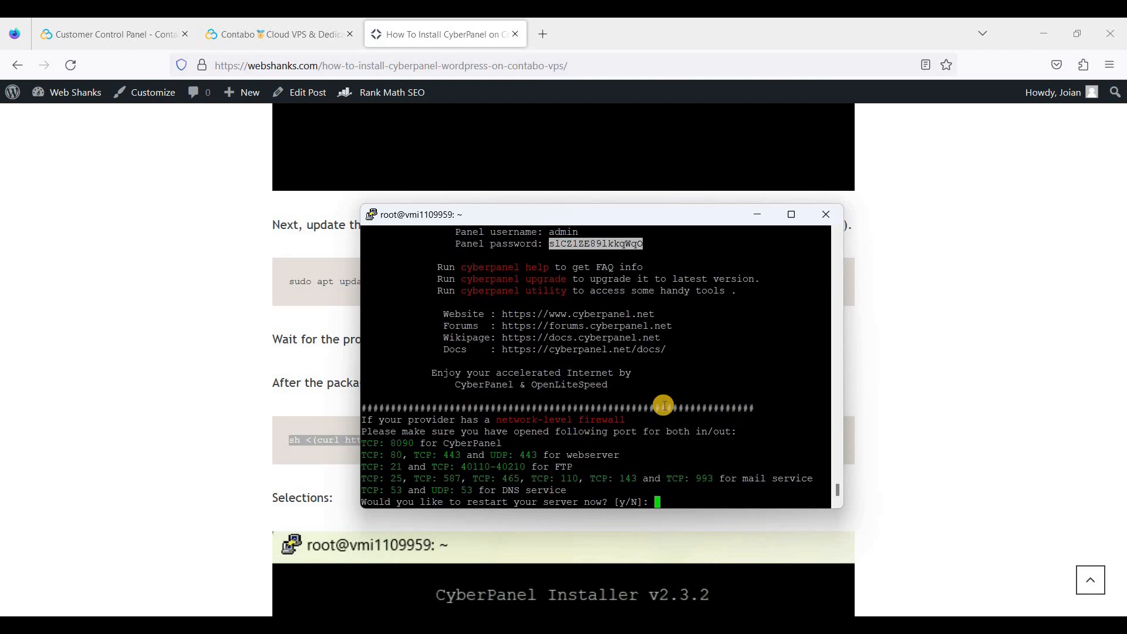
Answer y to restart the server and dismiss PuTTY's closed-connection error
{"action": "type", "text": "N"}
{"action": "key", "text": "BackSpace"}
{"action": "type", "text": "y"}
{"action": "key", "text": "Return"}
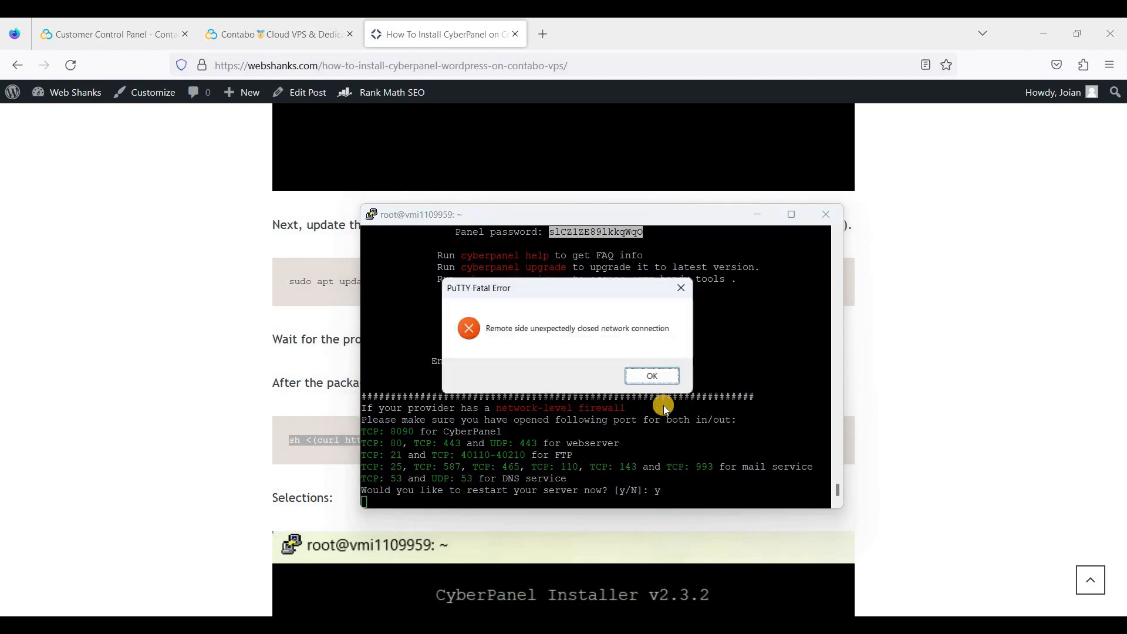
{"action": "left_click", "coordinate": [674, 379]}
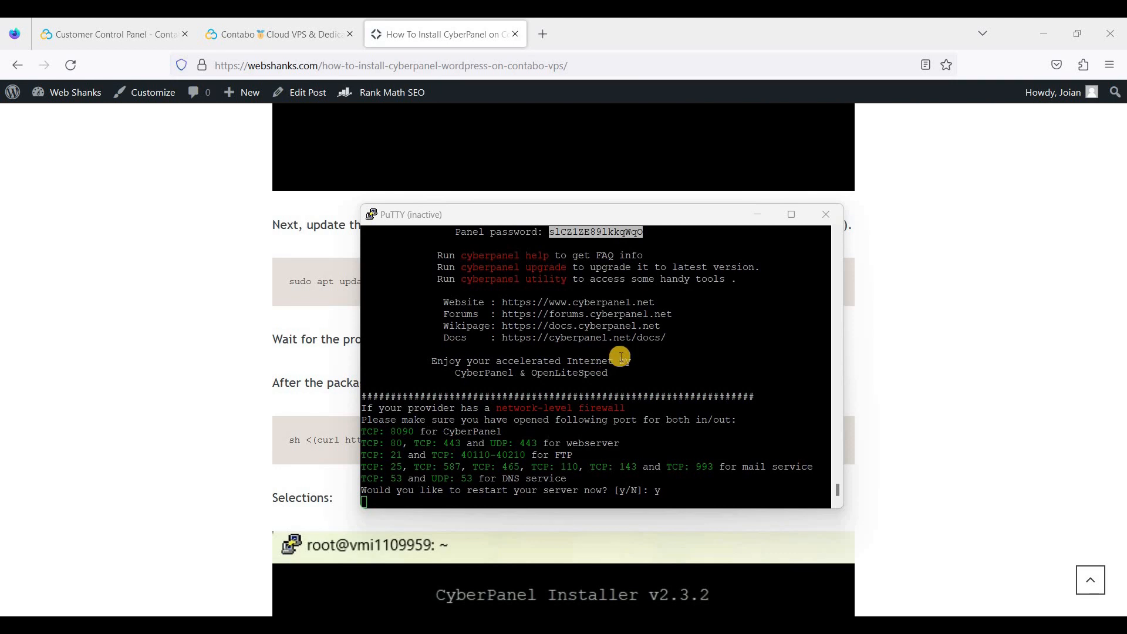
{"action": "scroll", "coordinate": [622, 352], "scroll_direction": "up", "scroll_amount": 4}
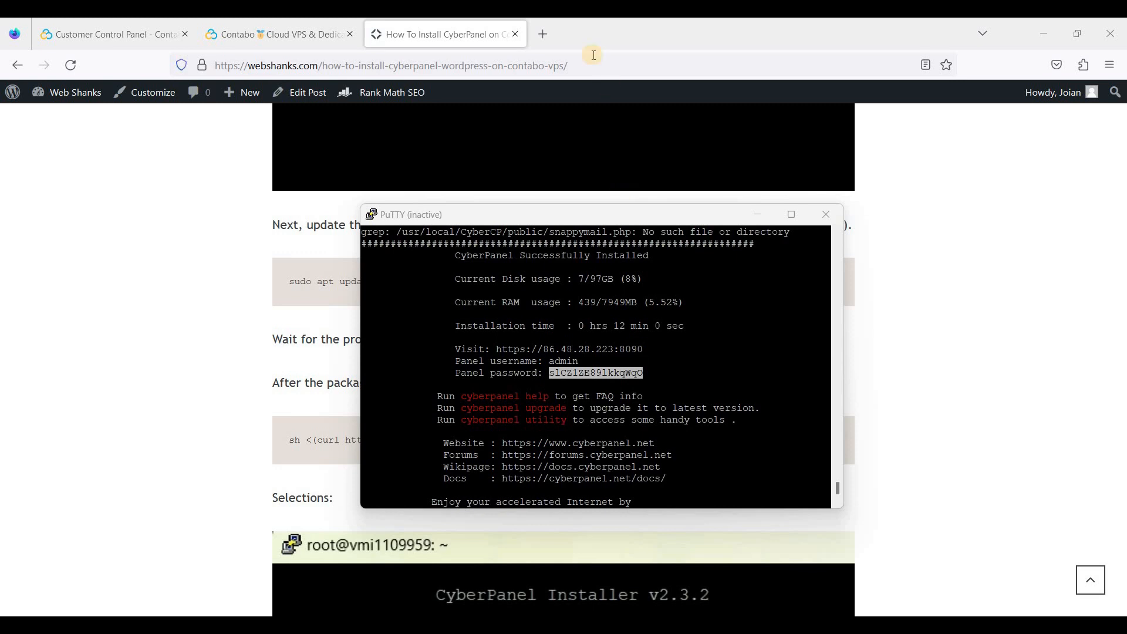
{"action": "left_click", "coordinate": [543, 31]}
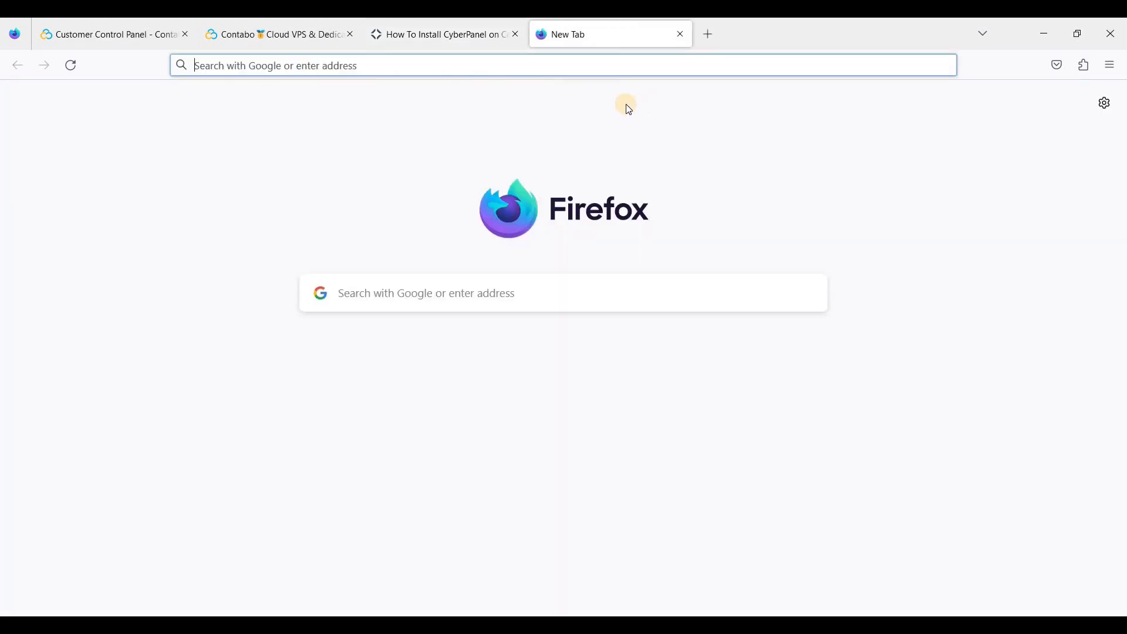
{"action": "type", "text": "https://86.48.28.223:8090"}
{"action": "key", "text": "Return"}
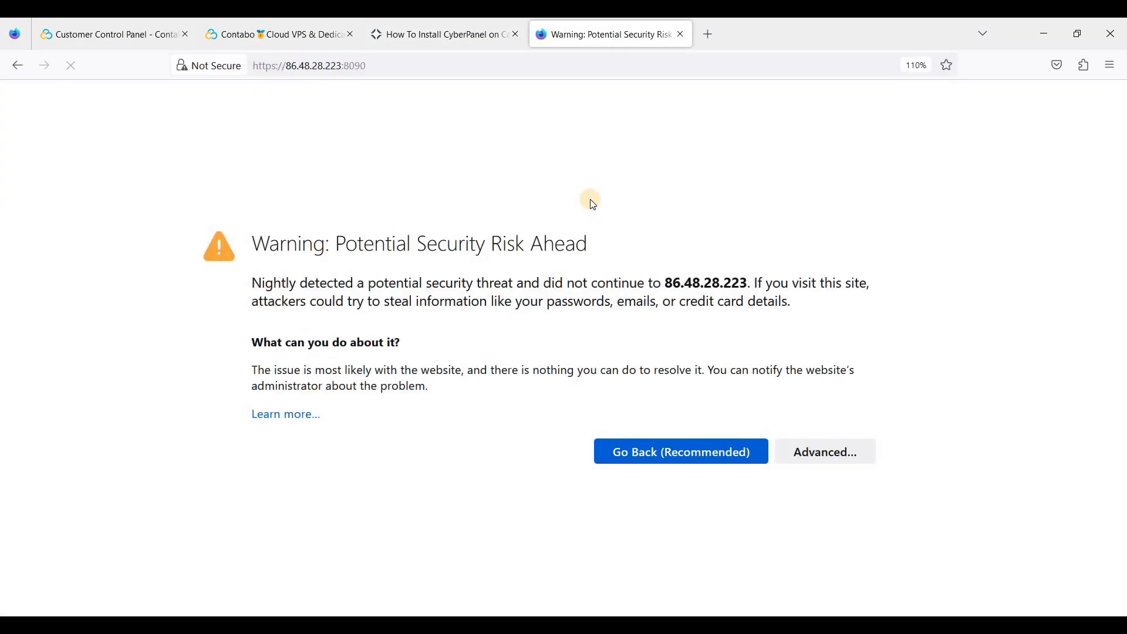
{"action": "left_click", "coordinate": [822, 452]}
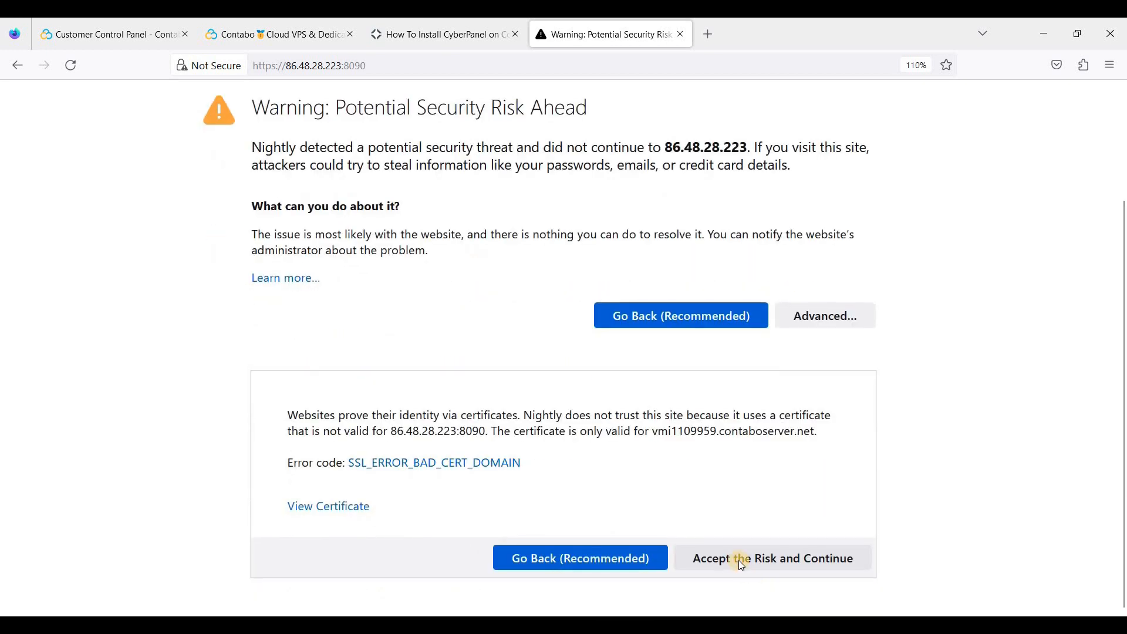
{"action": "left_click", "coordinate": [806, 563]}
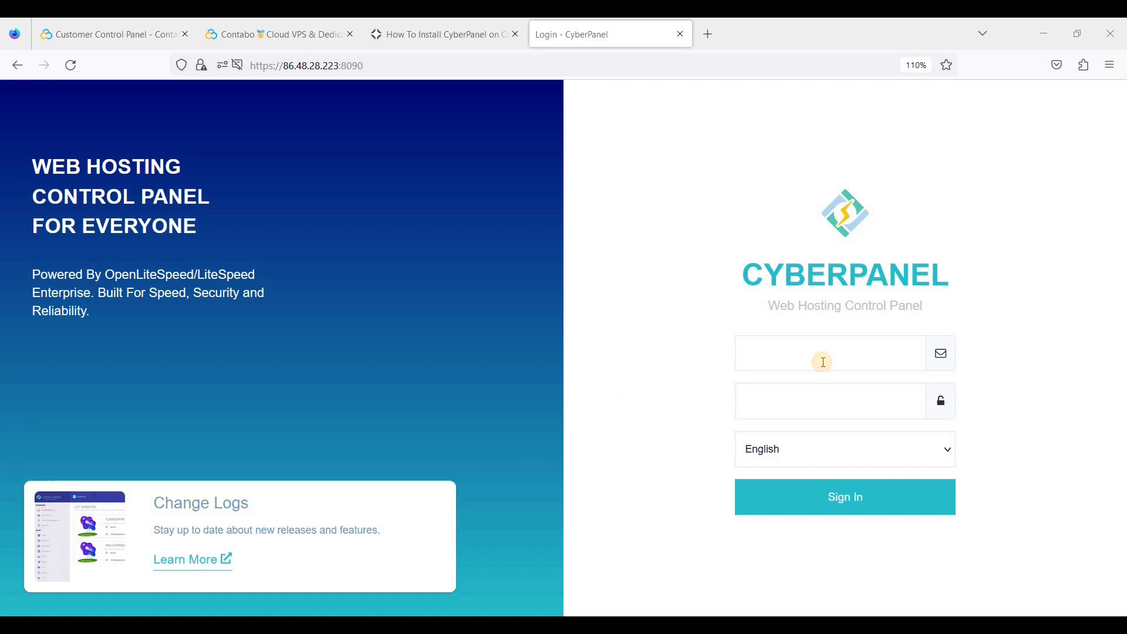
{"action": "left_click", "coordinate": [775, 358]}
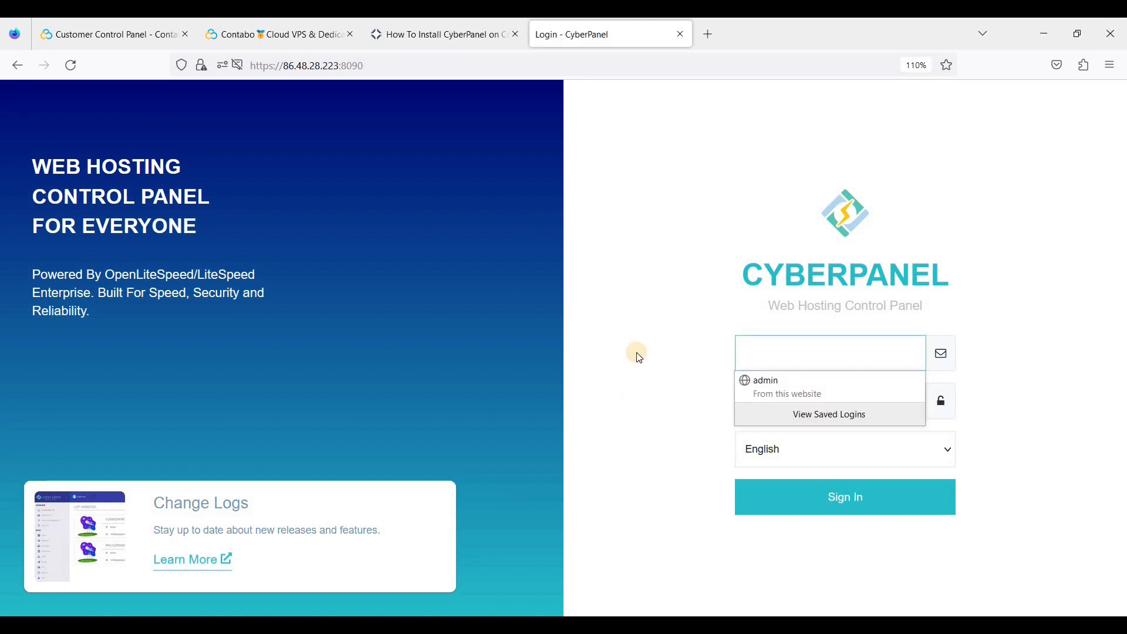
Sign in to CyberPanel as admin with the generated password
{"action": "type", "text": "admin"}
{"action": "key", "text": "Tab"}
{"action": "key", "text": "ctrl+v"}
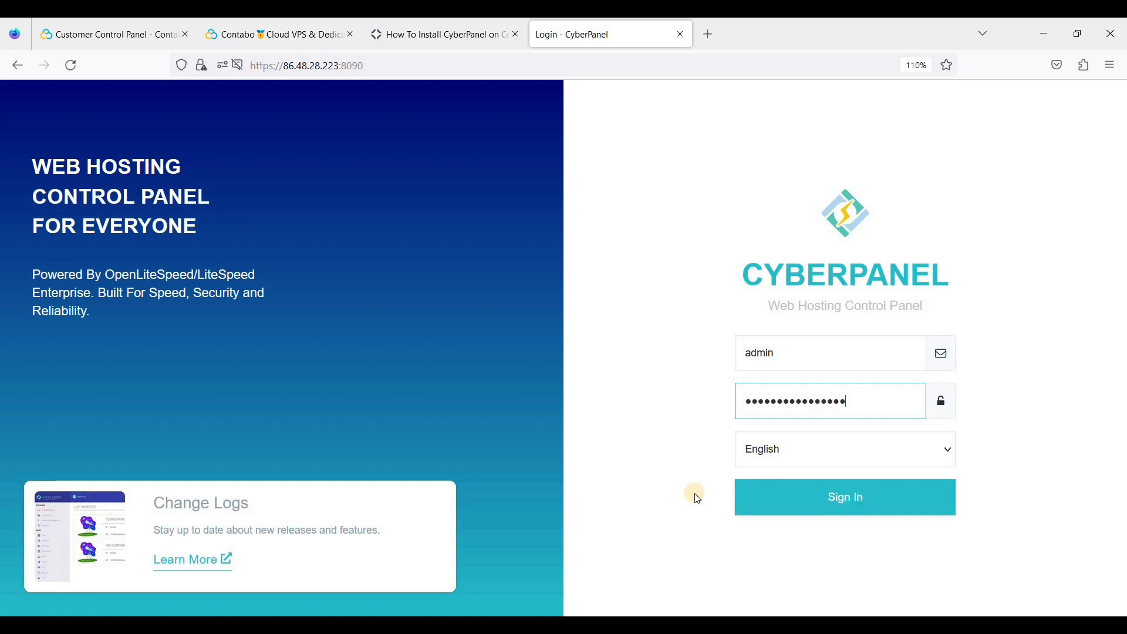
{"action": "left_click", "coordinate": [851, 503]}
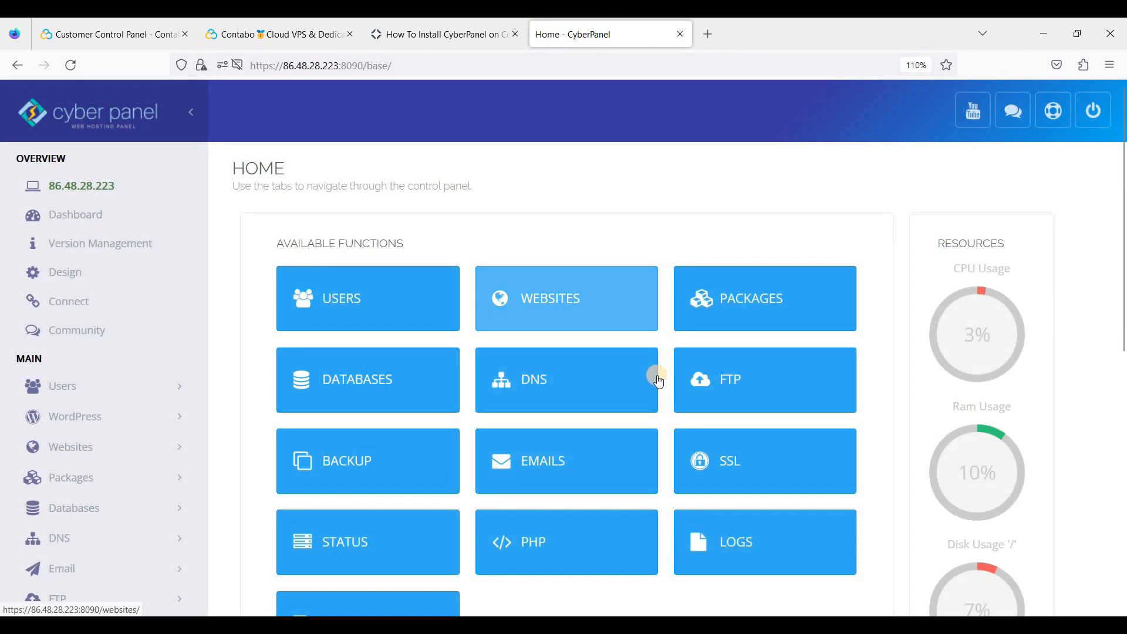
Go to Websites > Create Website and open the package list
{"action": "scroll", "coordinate": [376, 311], "scroll_direction": "down", "scroll_amount": 2}
{"action": "scroll", "coordinate": [401, 322], "scroll_direction": "up", "scroll_amount": 2}
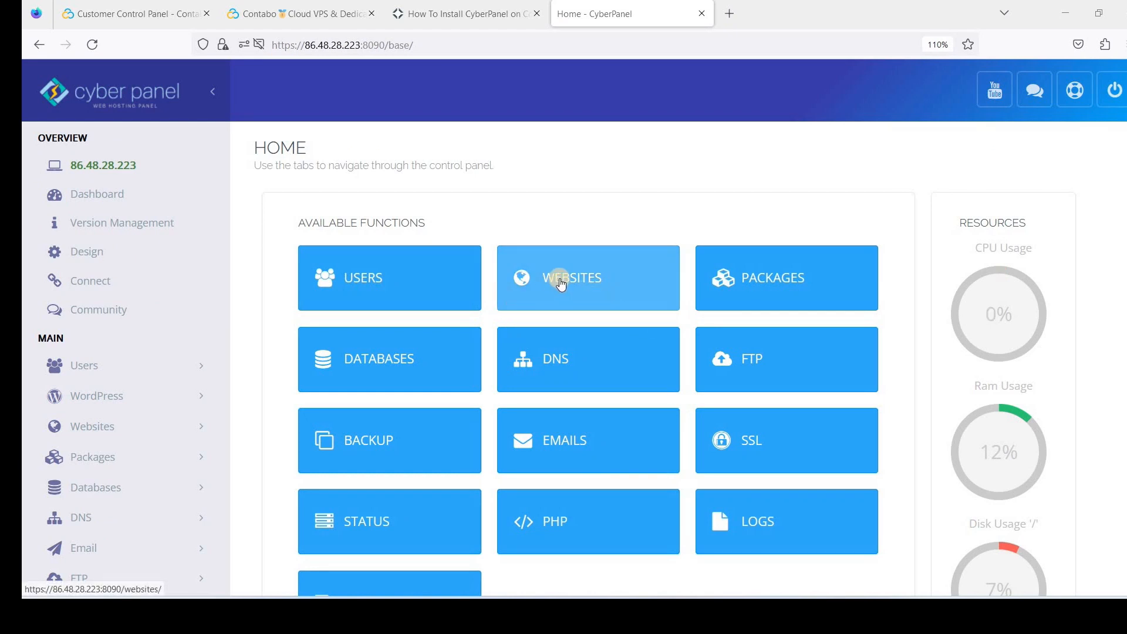
{"action": "left_click", "coordinate": [577, 285]}
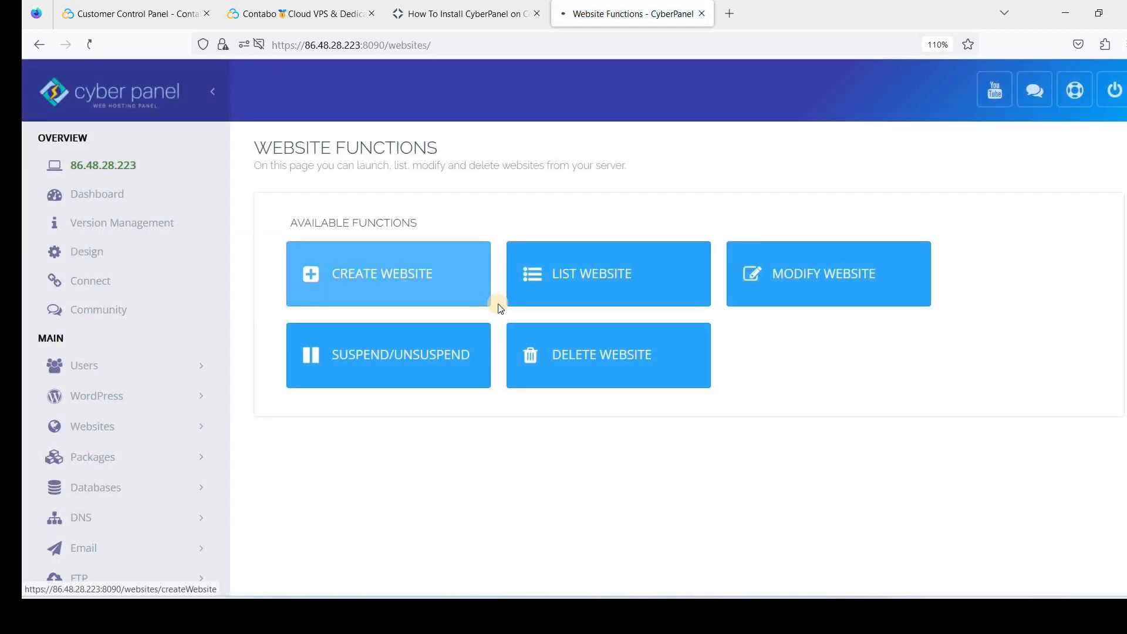
{"action": "left_click", "coordinate": [499, 307]}
{"action": "left_click", "coordinate": [526, 288]}
Choose the Default package and admin owner, and turn off Test Domain
{"action": "left_click", "coordinate": [498, 330]}
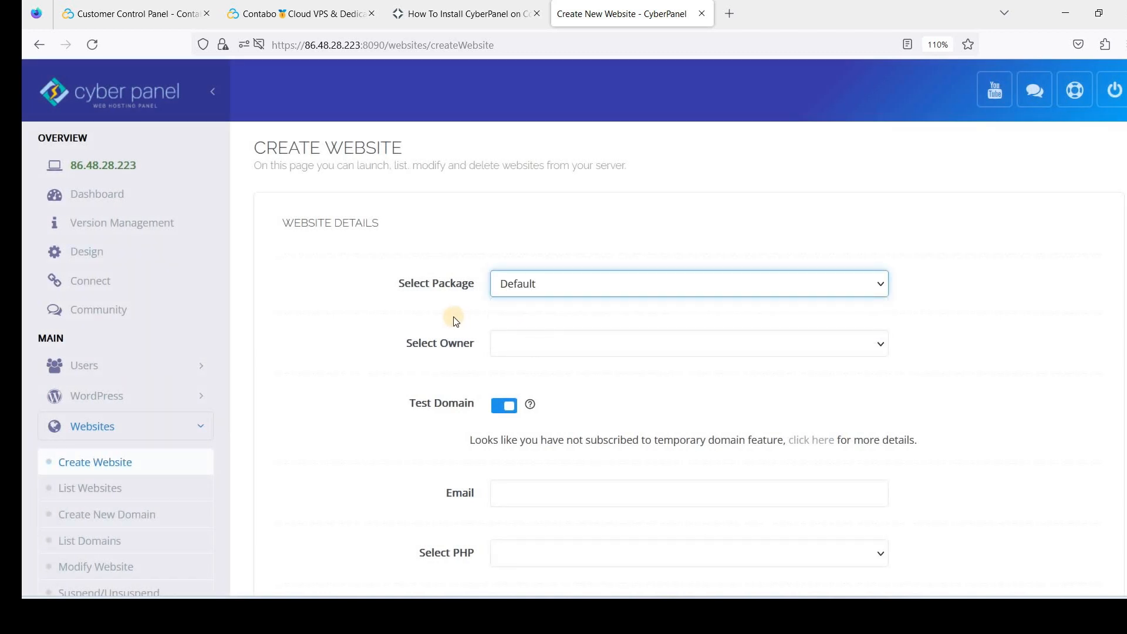
{"action": "scroll", "coordinate": [516, 246], "scroll_direction": "down", "scroll_amount": 2}
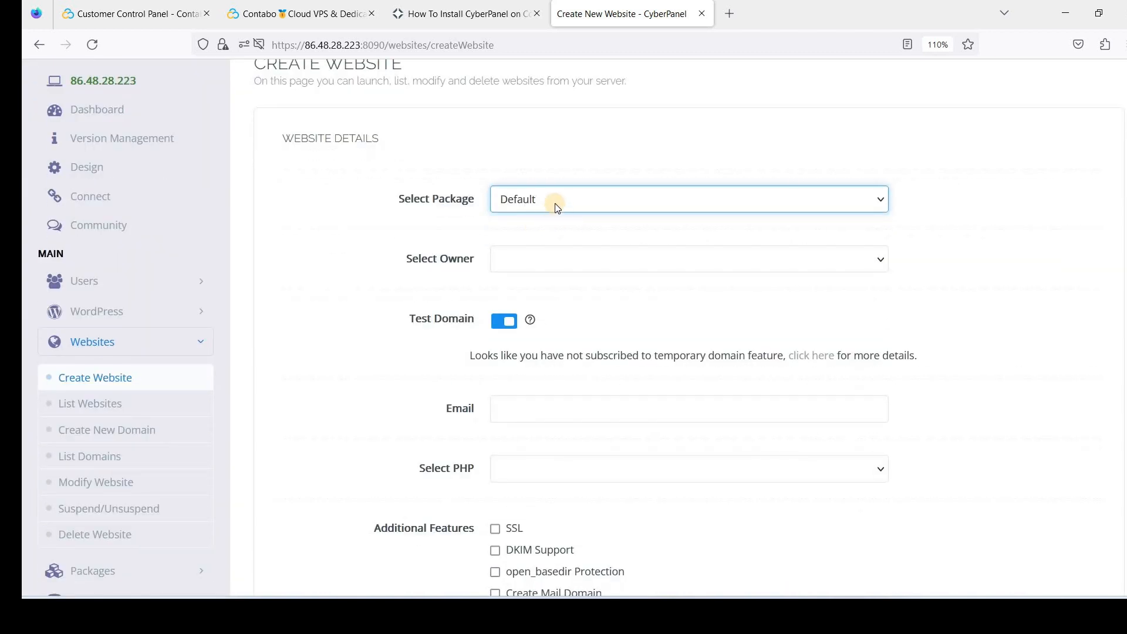
{"action": "left_click", "coordinate": [554, 259]}
{"action": "left_click", "coordinate": [563, 302]}
{"action": "left_click", "coordinate": [498, 323]}
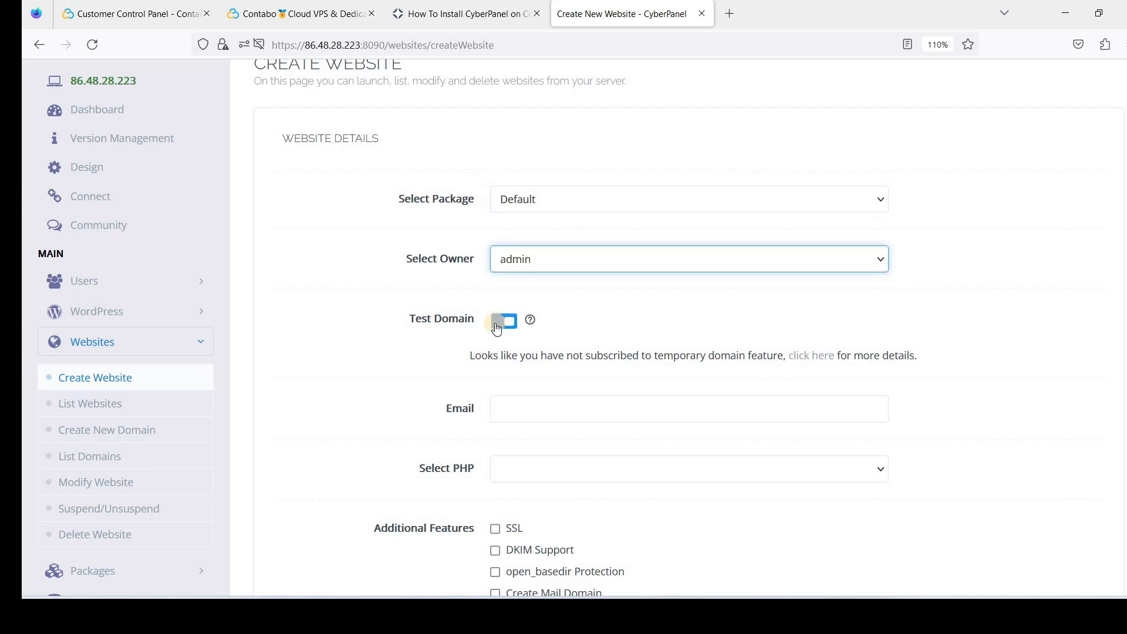
{"action": "scroll", "coordinate": [511, 264], "scroll_direction": "down", "scroll_amount": 2}
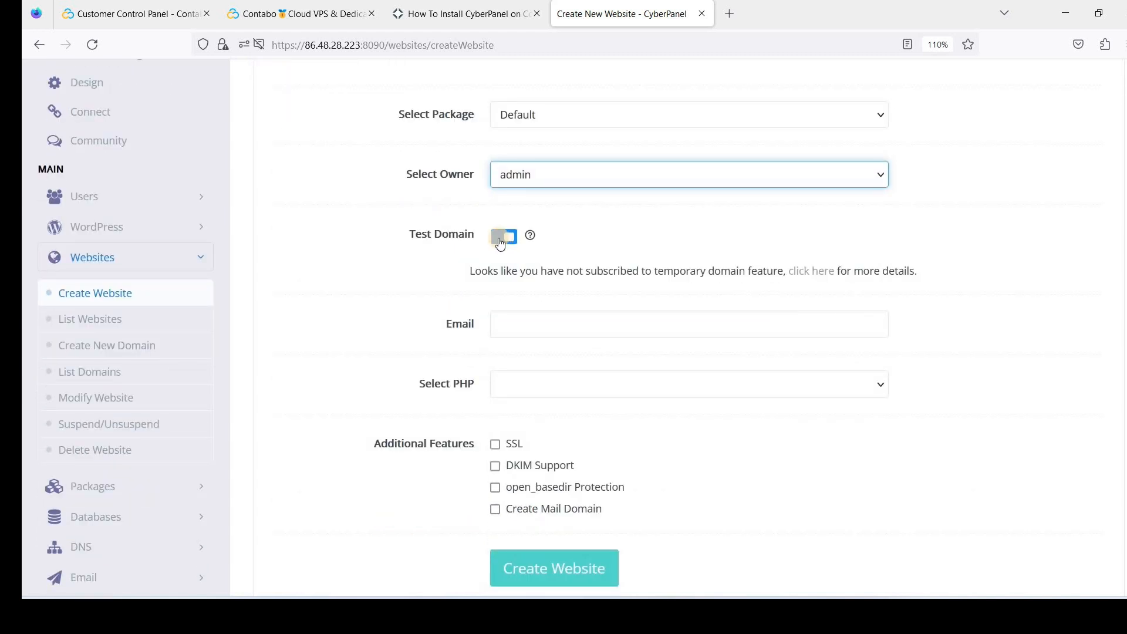
{"action": "left_click", "coordinate": [500, 241]}
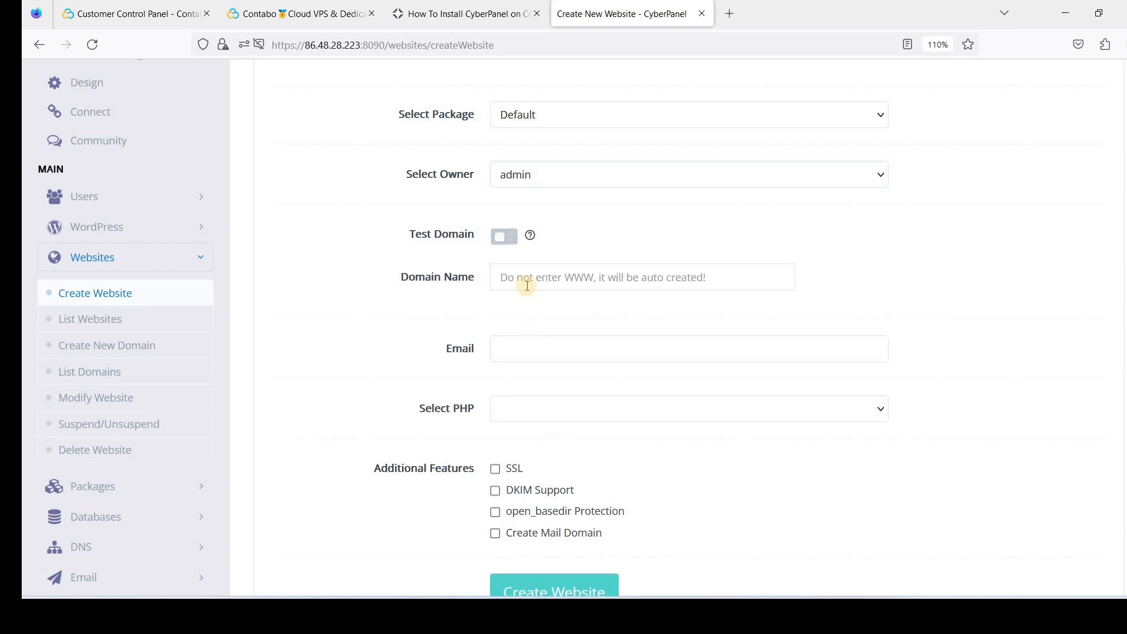
Enter the domain nexwptest.cyou and the contact e-mail address
{"action": "left_click", "coordinate": [527, 284]}
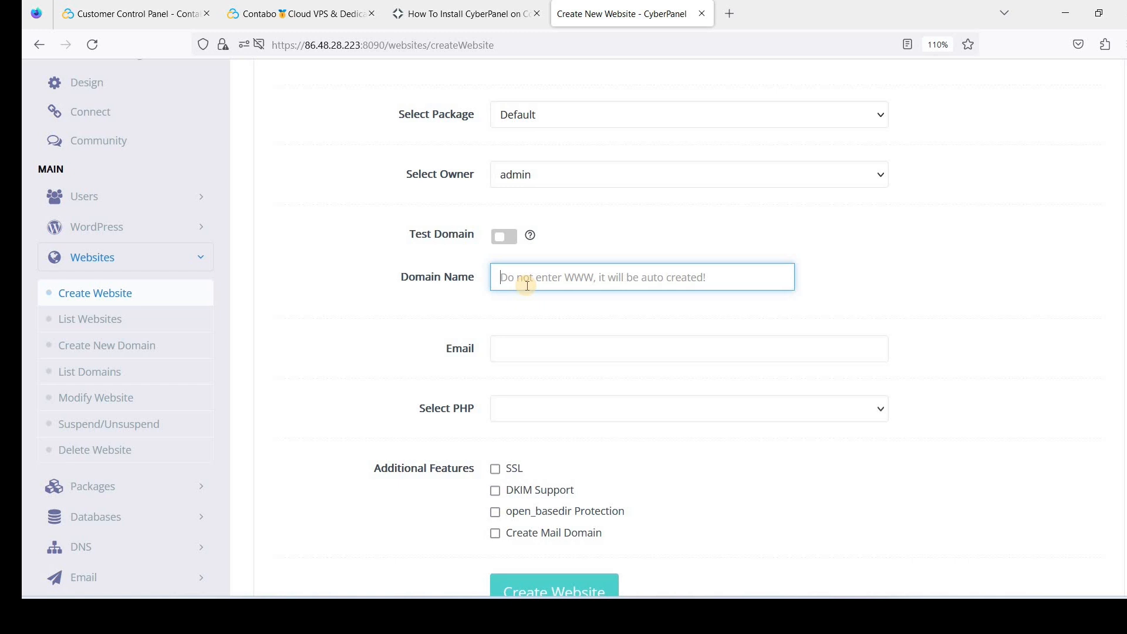
{"action": "type", "text": "nexwp"}
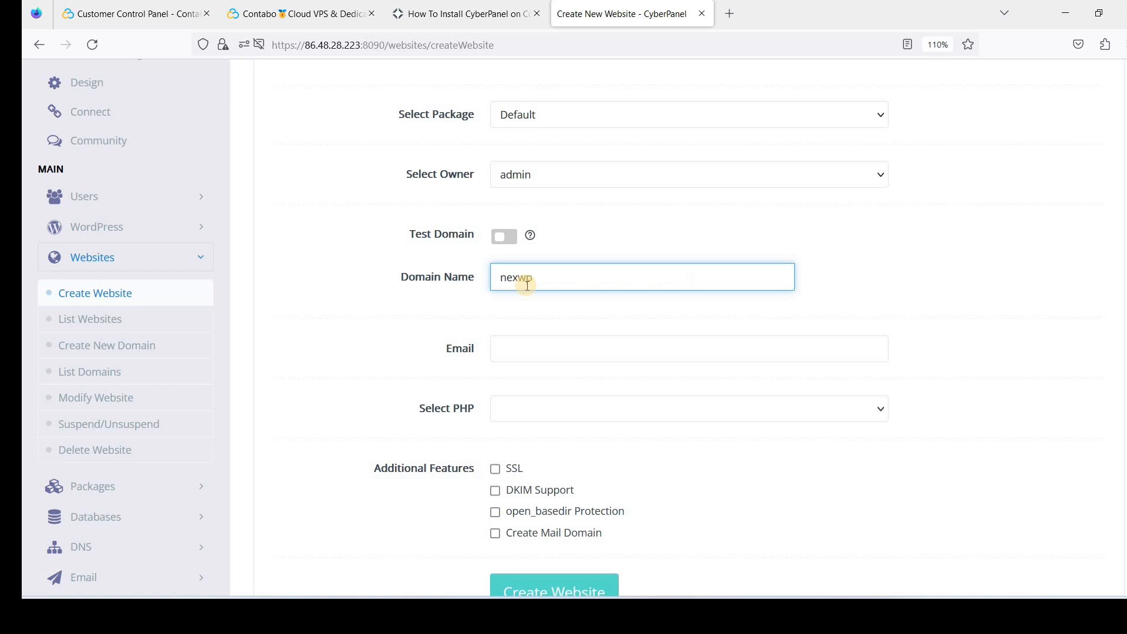
{"action": "type", "text": "test.cyou"}
{"action": "left_click", "coordinate": [535, 351]}
{"action": "left_click", "coordinate": [568, 285]}
{"action": "left_click", "coordinate": [555, 344]}
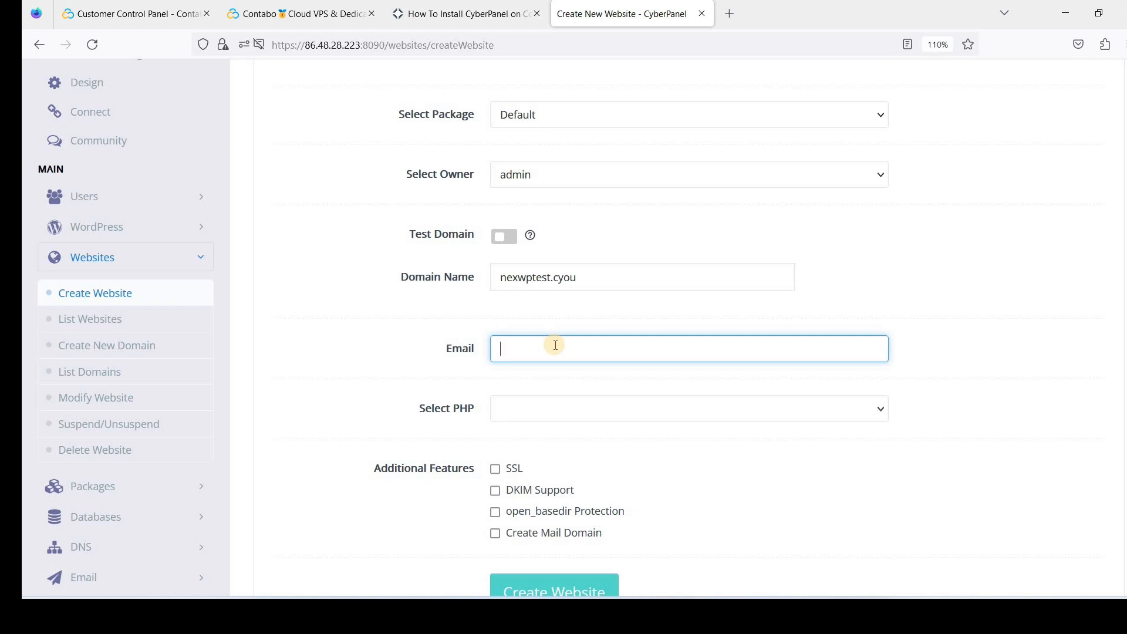
Select PHP 8.0 and enable SSL and DKIM Support for the site
{"action": "left_click", "coordinate": [532, 414]}
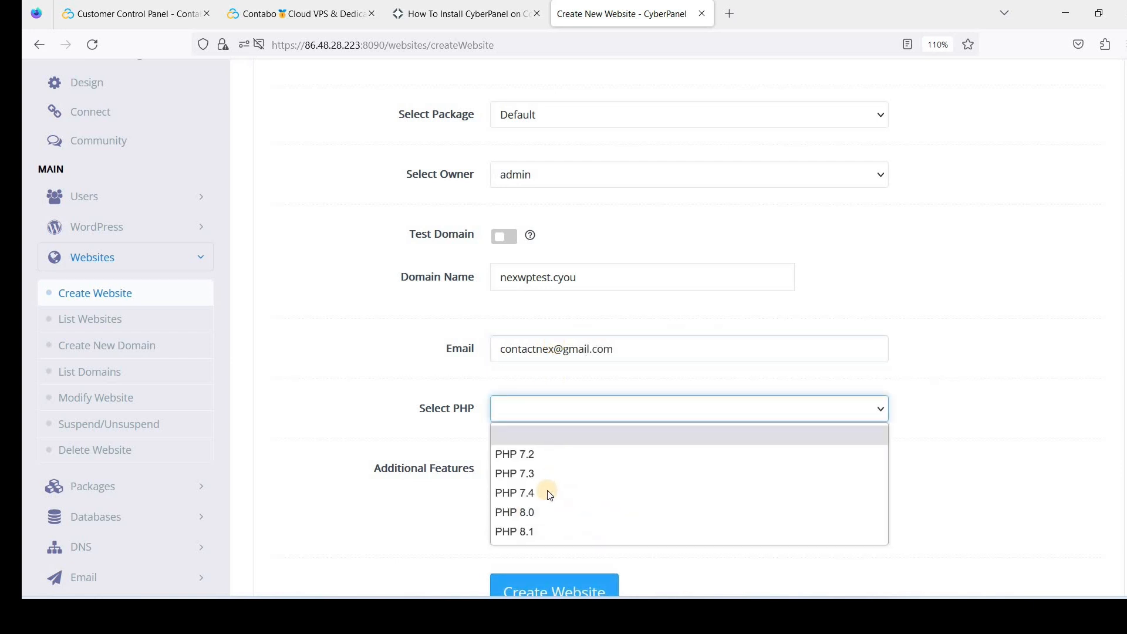
{"action": "left_click", "coordinate": [546, 512]}
{"action": "scroll", "coordinate": [503, 393], "scroll_direction": "down", "scroll_amount": 3}
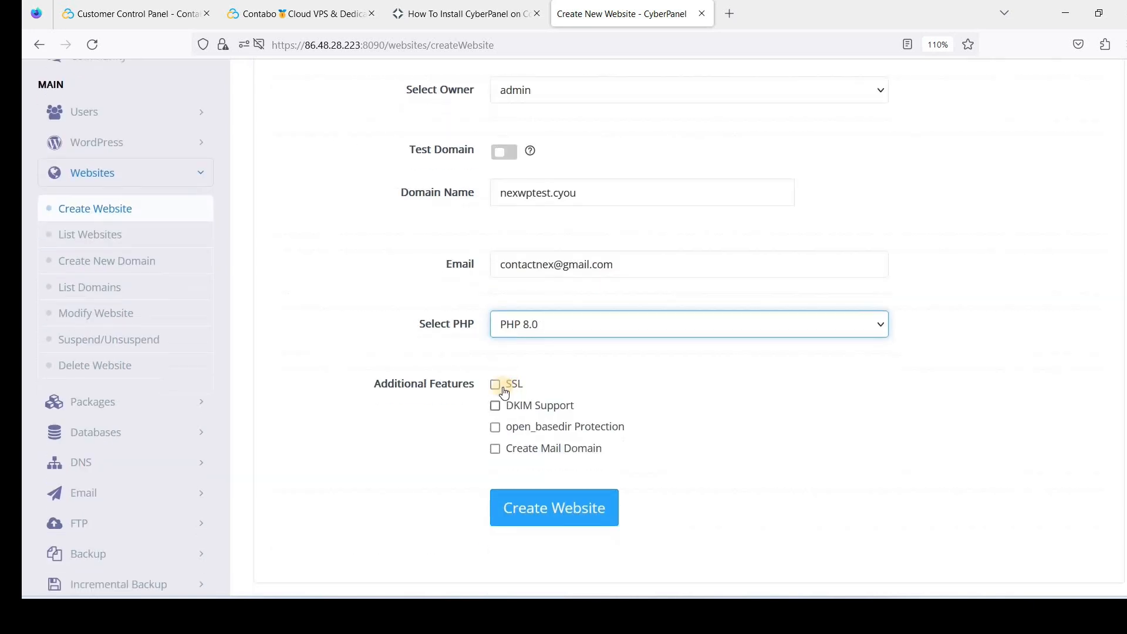
{"action": "left_click", "coordinate": [498, 387]}
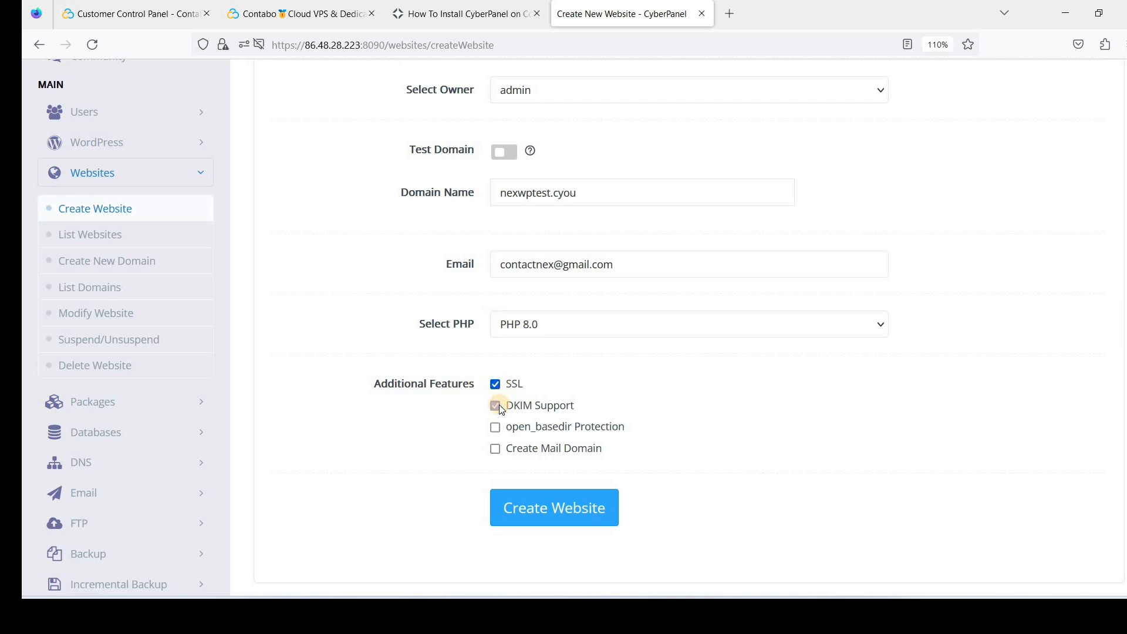
{"action": "left_click", "coordinate": [718, 436]}
{"action": "scroll", "coordinate": [553, 397], "scroll_direction": "up", "scroll_amount": 3}
Create the new website and wait for 'Successfully Installed' and 'Website successfully created'
{"action": "scroll", "coordinate": [585, 513], "scroll_direction": "down", "scroll_amount": 3}
{"action": "left_click", "coordinate": [557, 508]}
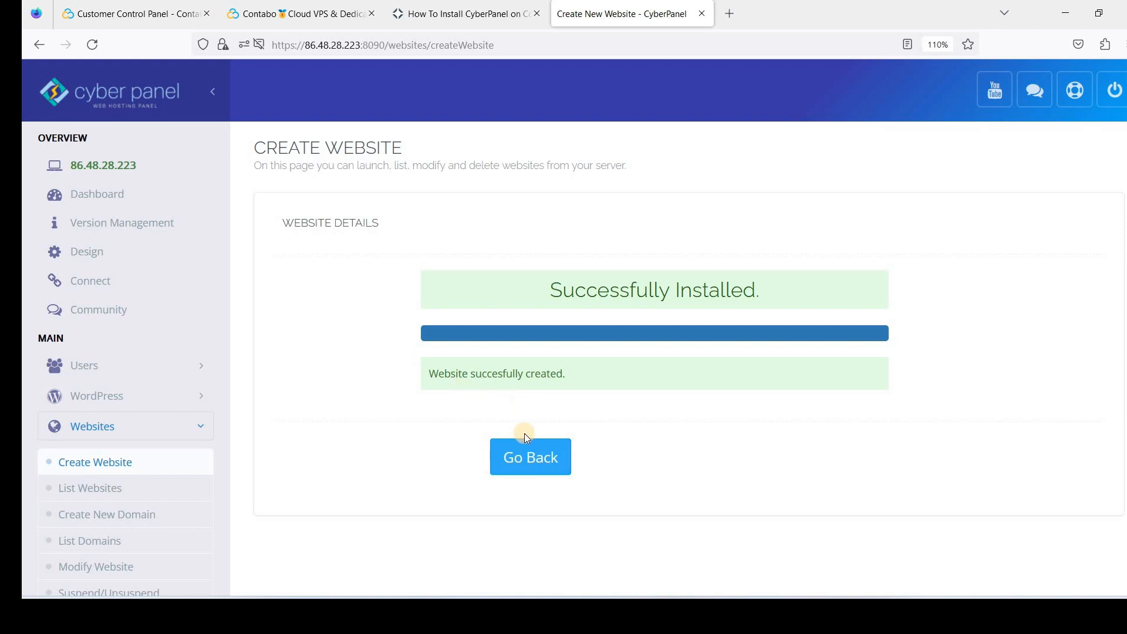
{"action": "scroll", "coordinate": [411, 385], "scroll_direction": "down", "scroll_amount": 2}
{"action": "scroll", "coordinate": [421, 353], "scroll_direction": "down", "scroll_amount": 1}
{"action": "scroll", "coordinate": [424, 357], "scroll_direction": "up", "scroll_amount": 3}
Load cloudflare.com in a new tab and log in to the dashboard
{"action": "left_click", "coordinate": [732, 19]}
{"action": "type", "text": "cloudflare.com"}
{"action": "key", "text": "Return"}
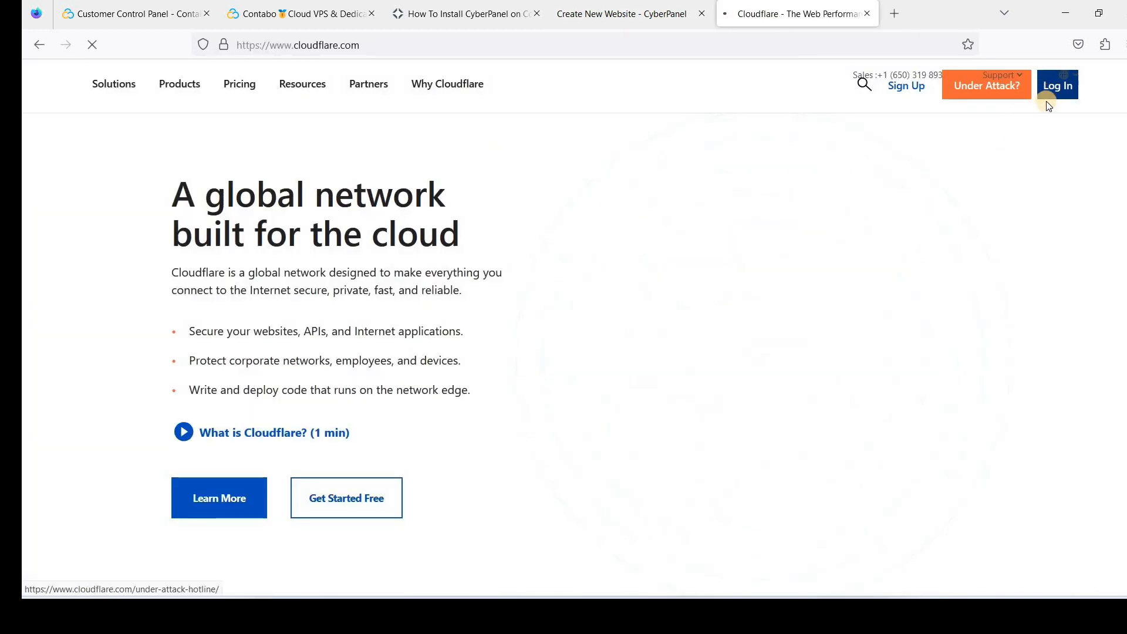
{"action": "left_click", "coordinate": [1057, 115]}
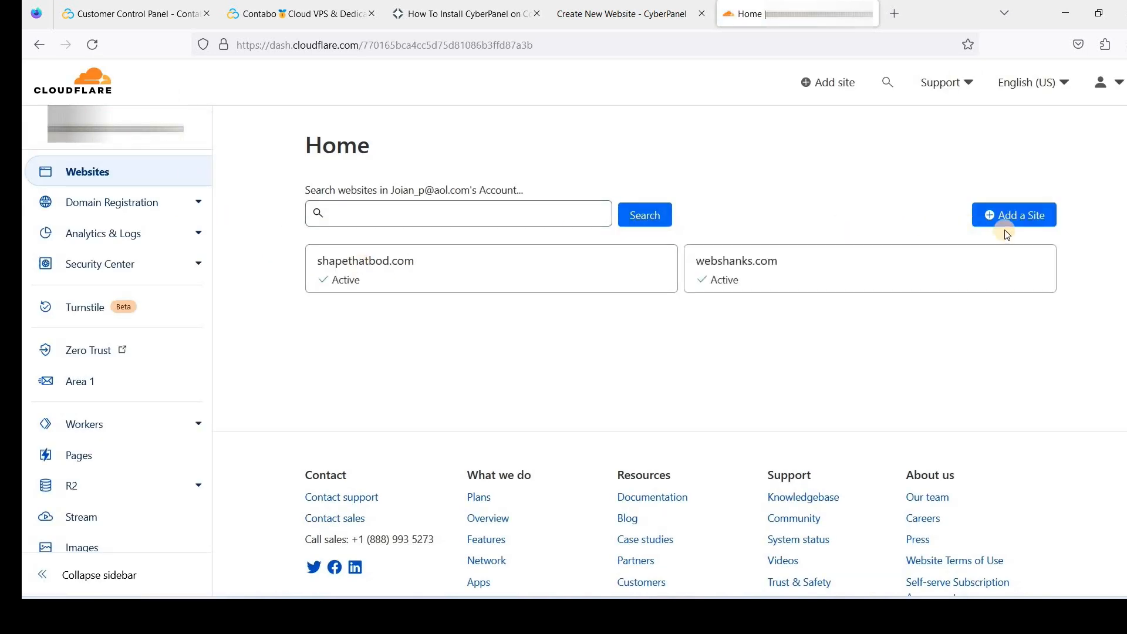
Add nexwptest.cyou as a new Cloudflare site and select the Free plan
{"action": "left_click", "coordinate": [1018, 225]}
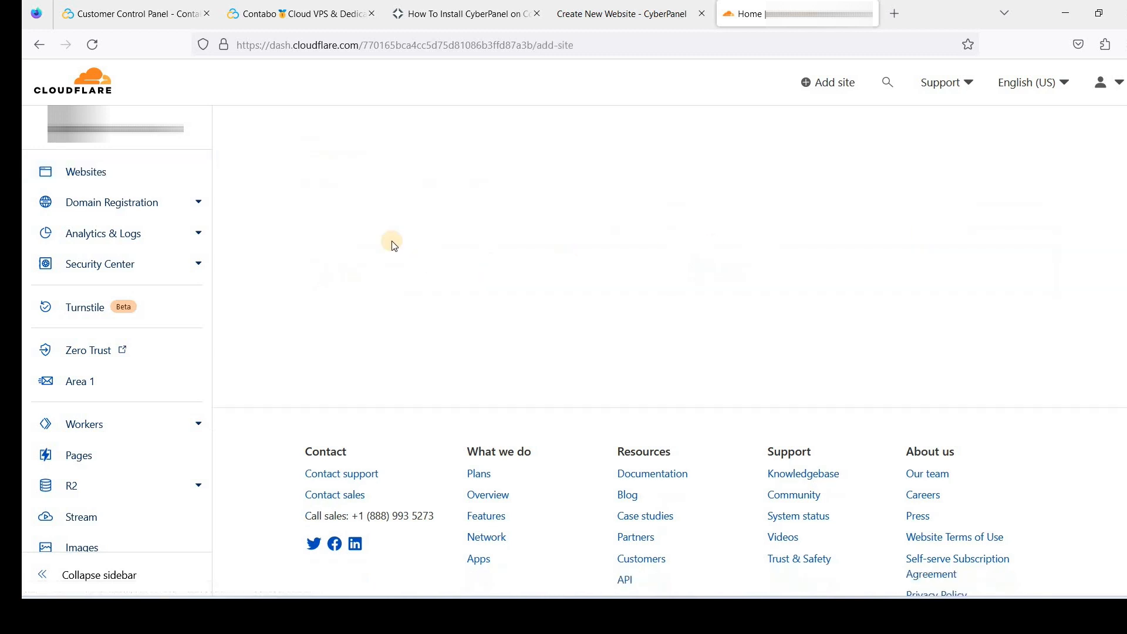
{"action": "left_click", "coordinate": [342, 205]}
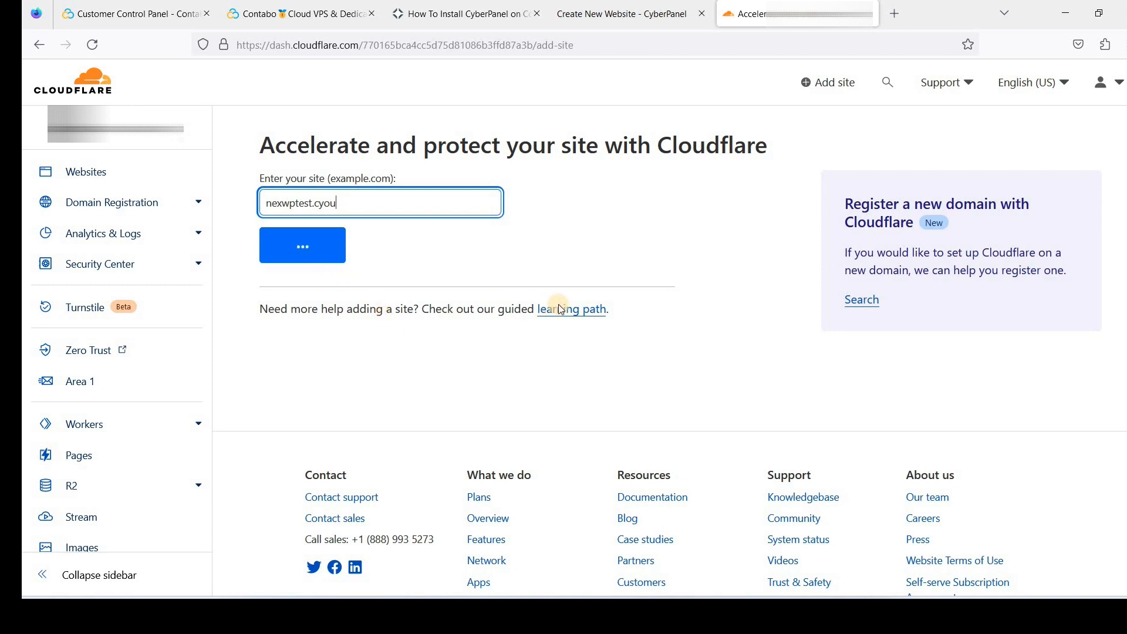
{"action": "scroll", "coordinate": [590, 328], "scroll_direction": "down", "scroll_amount": 8}
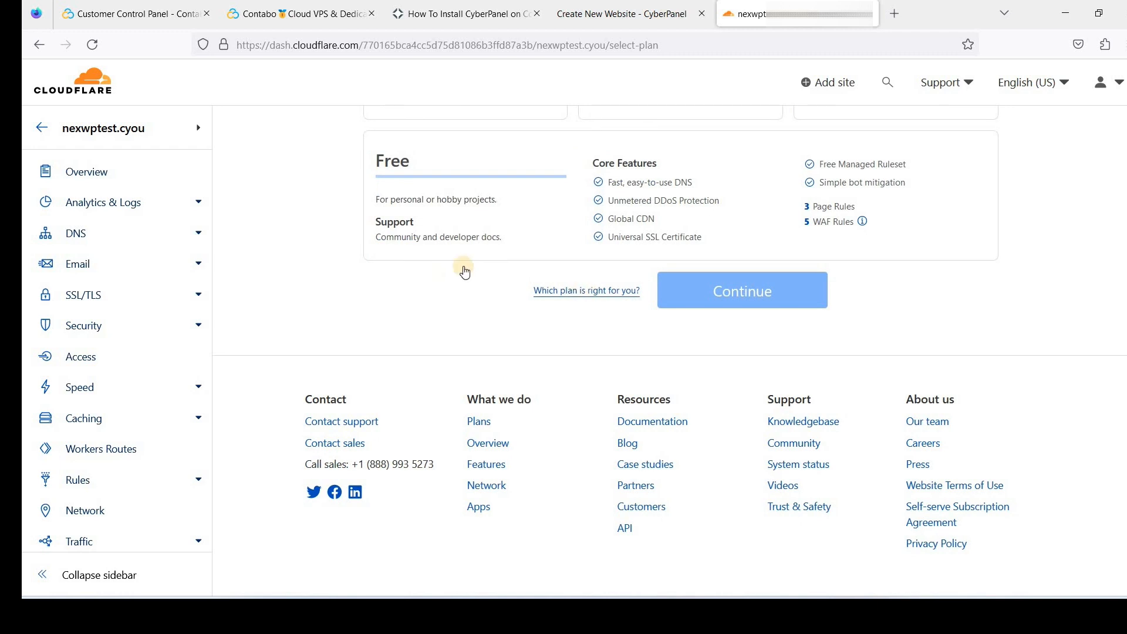
{"action": "scroll", "coordinate": [465, 272], "scroll_direction": "up", "scroll_amount": 6}
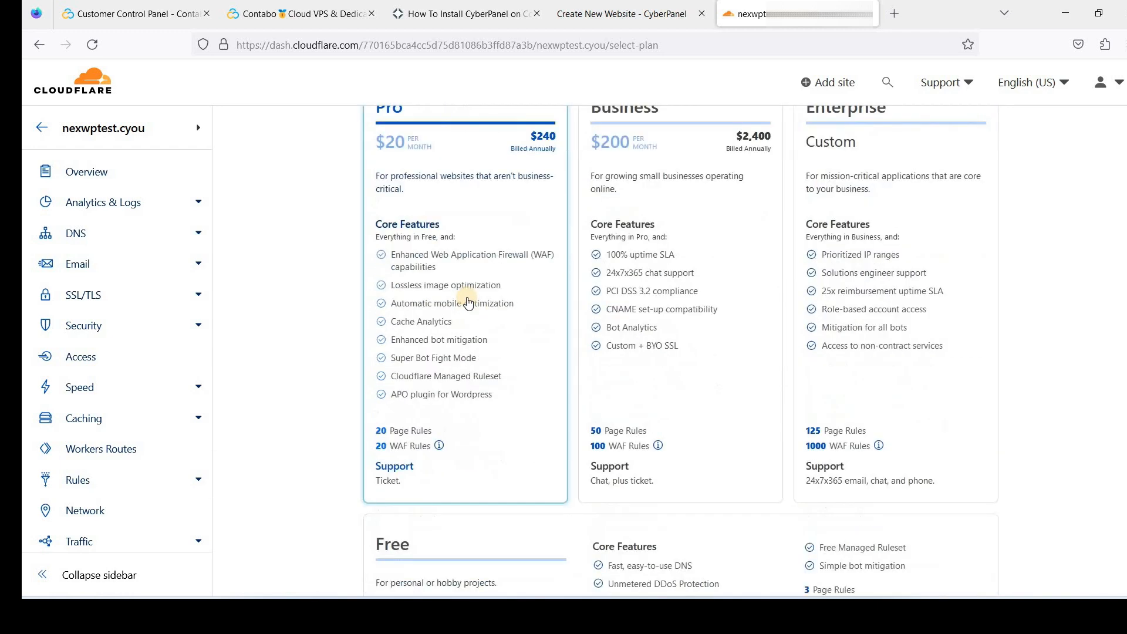
{"action": "scroll", "coordinate": [468, 303], "scroll_direction": "down", "scroll_amount": 5}
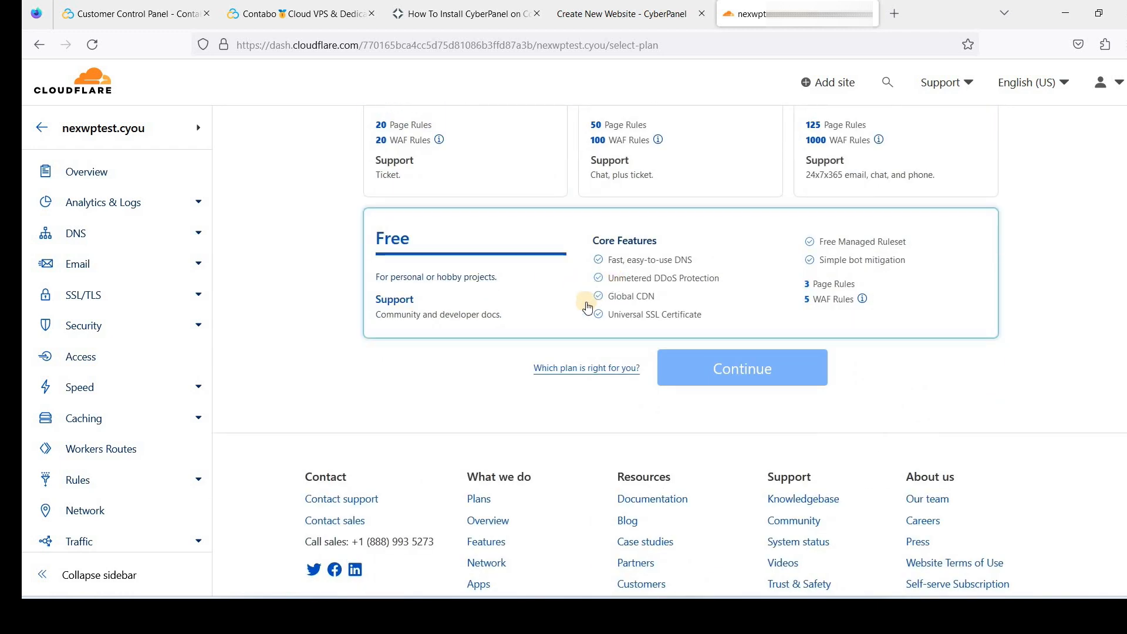
{"action": "scroll", "coordinate": [587, 308], "scroll_direction": "up", "scroll_amount": 8}
{"action": "scroll", "coordinate": [692, 294], "scroll_direction": "down", "scroll_amount": 6}
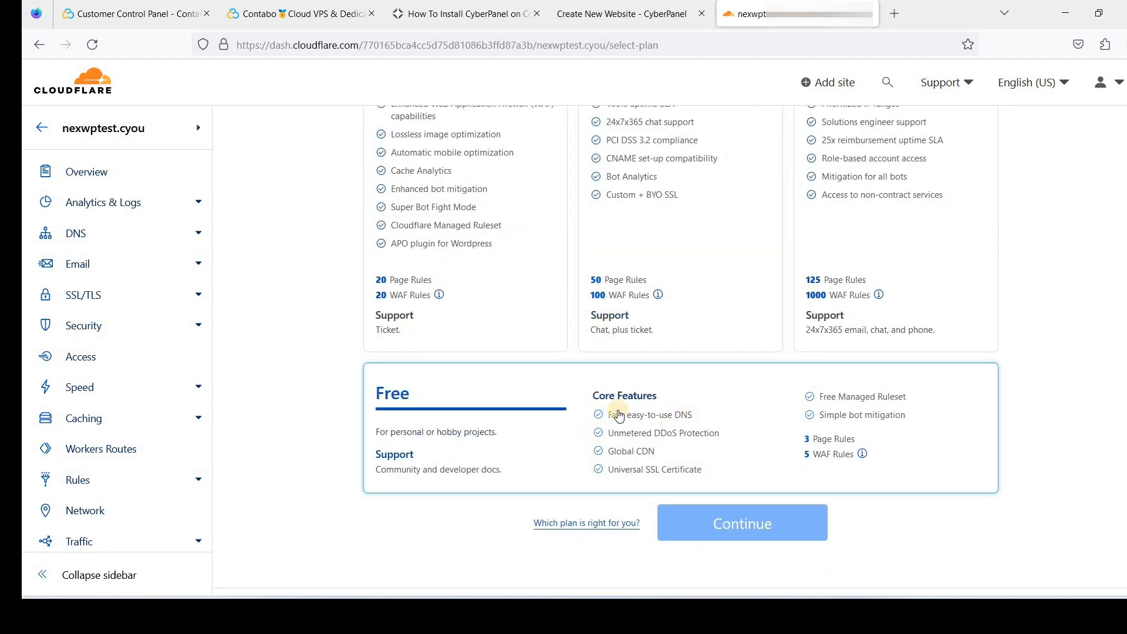
{"action": "left_click", "coordinate": [521, 401]}
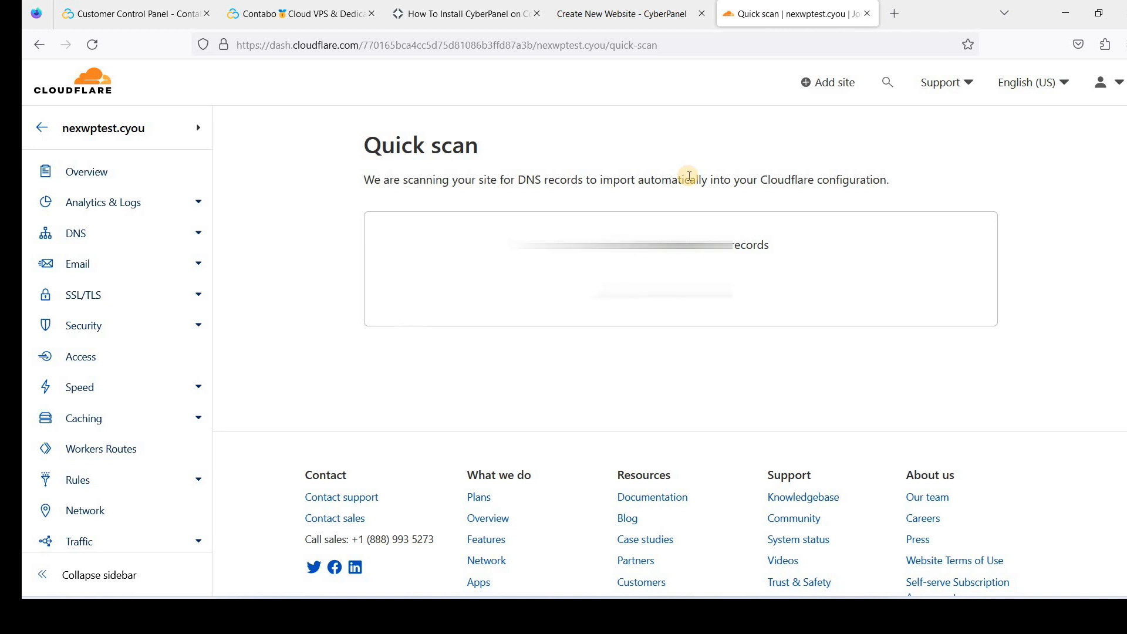
Delete the imported eforward3 and eforward2 MX records
{"action": "scroll", "coordinate": [646, 247], "scroll_direction": "down", "scroll_amount": 7}
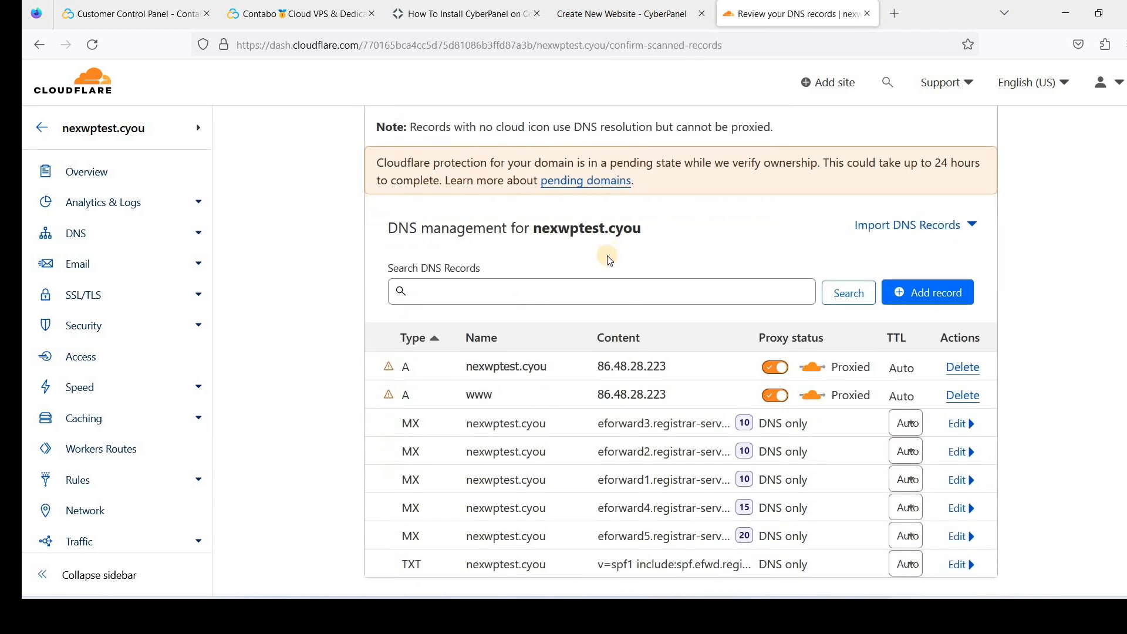
{"action": "scroll", "coordinate": [834, 297], "scroll_direction": "up", "scroll_amount": 2}
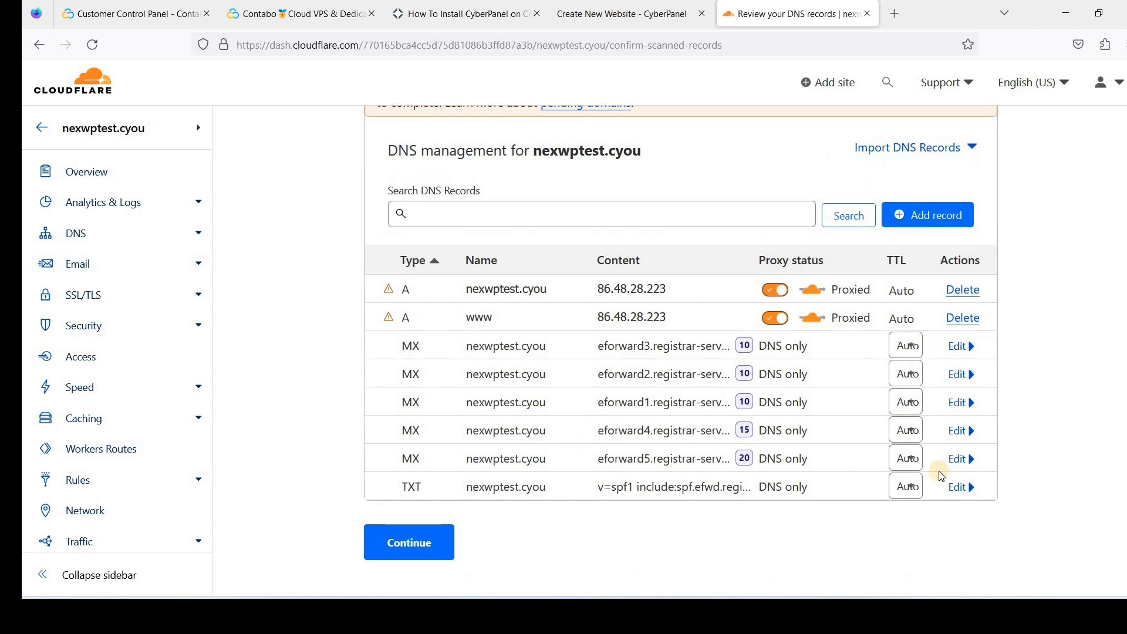
{"action": "left_click", "coordinate": [961, 347]}
{"action": "scroll", "coordinate": [444, 393], "scroll_direction": "down", "scroll_amount": 1}
{"action": "left_click", "coordinate": [438, 389]}
{"action": "left_click", "coordinate": [846, 406]}
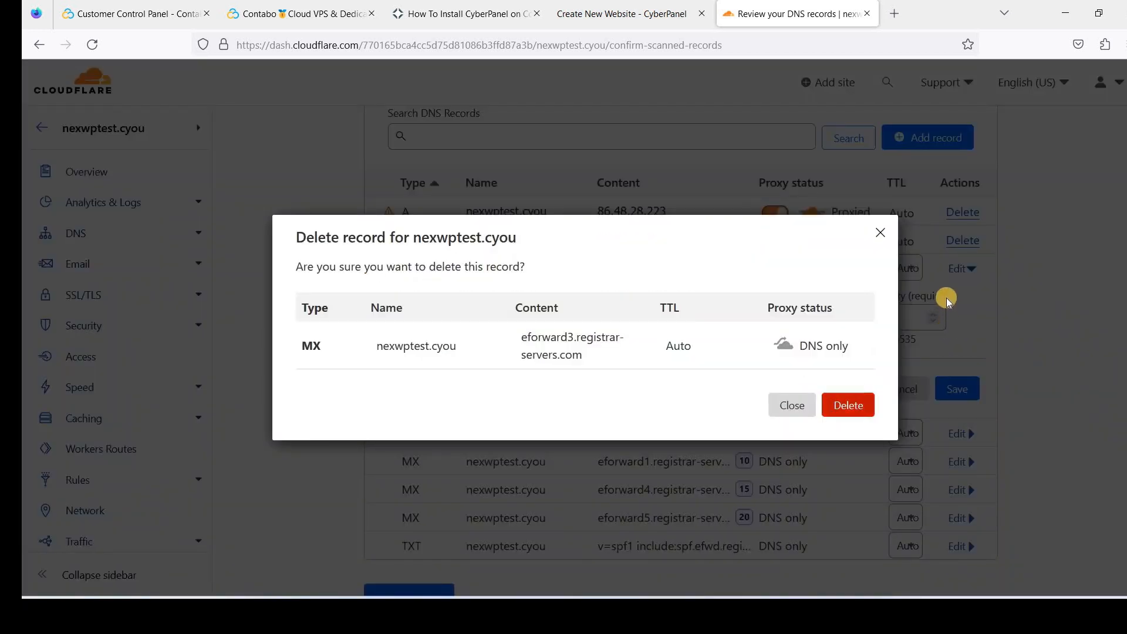
{"action": "left_click", "coordinate": [958, 272]}
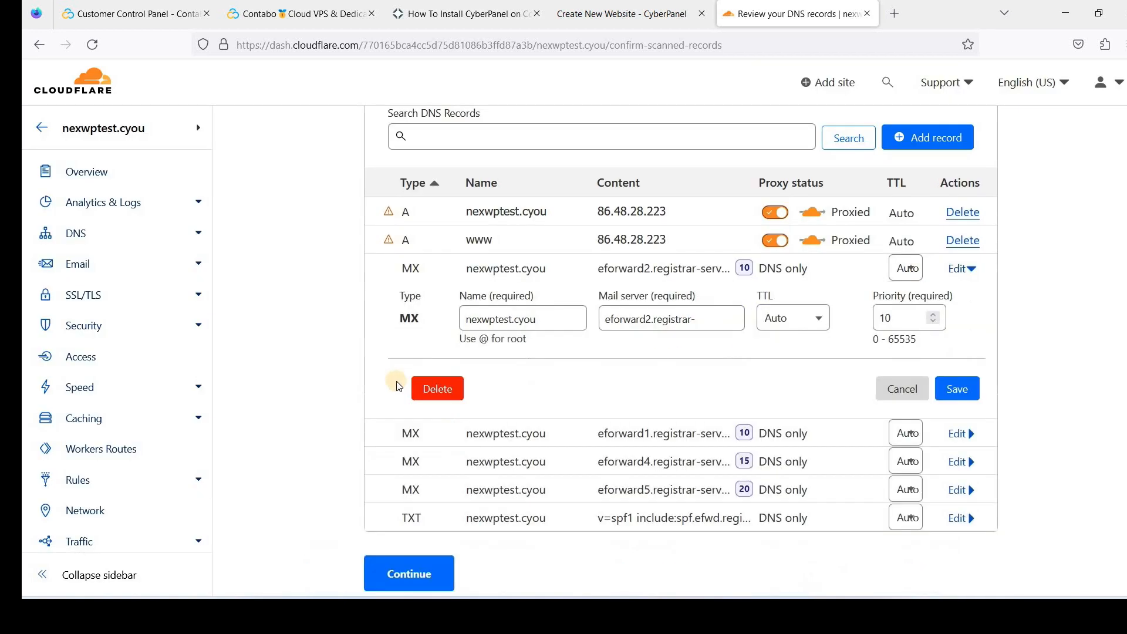
{"action": "left_click", "coordinate": [442, 389]}
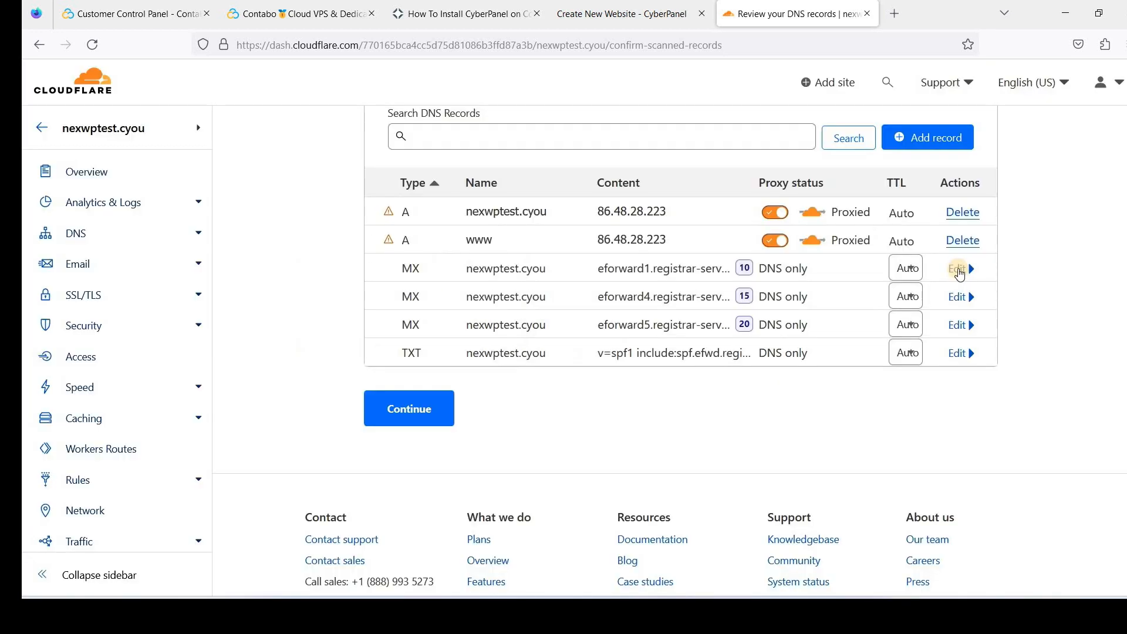
{"action": "left_click", "coordinate": [958, 269]}
Delete the remaining eforward1, eforward4 and eforward5 MX records
{"action": "left_click", "coordinate": [437, 389]}
{"action": "left_click", "coordinate": [846, 407]}
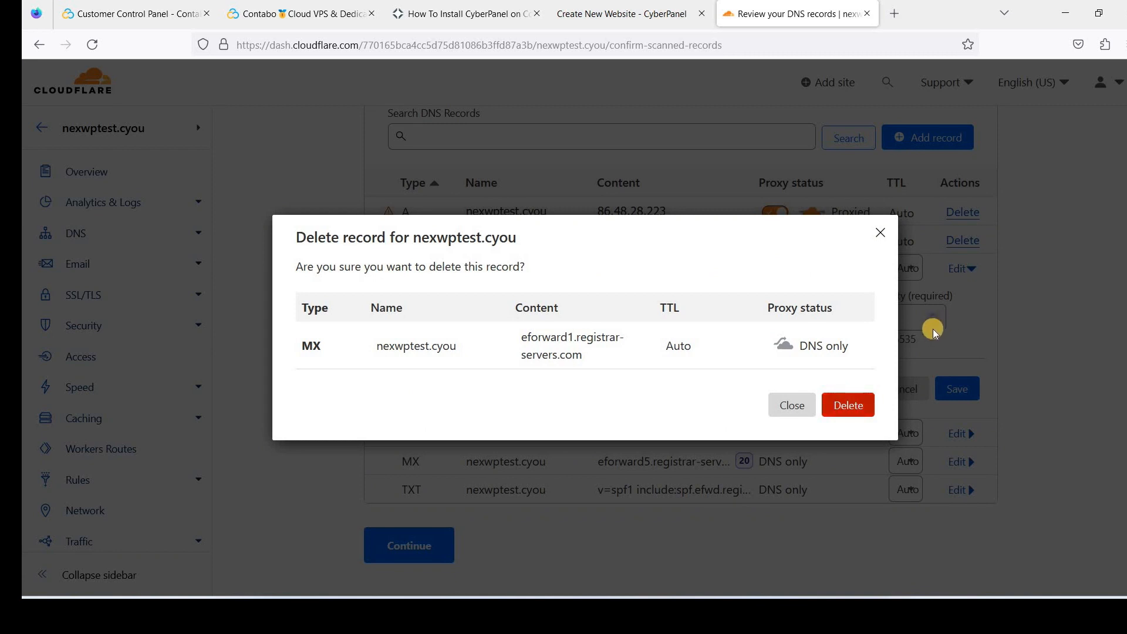
{"action": "left_click", "coordinate": [959, 272]}
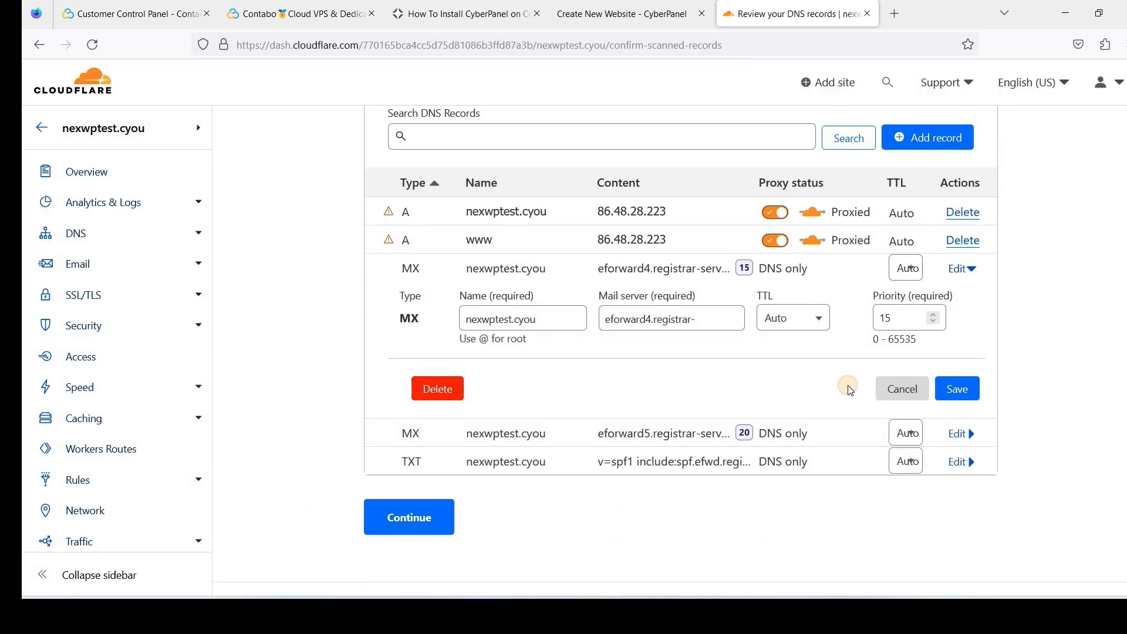
{"action": "left_click", "coordinate": [437, 389]}
{"action": "left_click", "coordinate": [848, 405]}
{"action": "left_click", "coordinate": [440, 393]}
{"action": "left_click", "coordinate": [851, 406]}
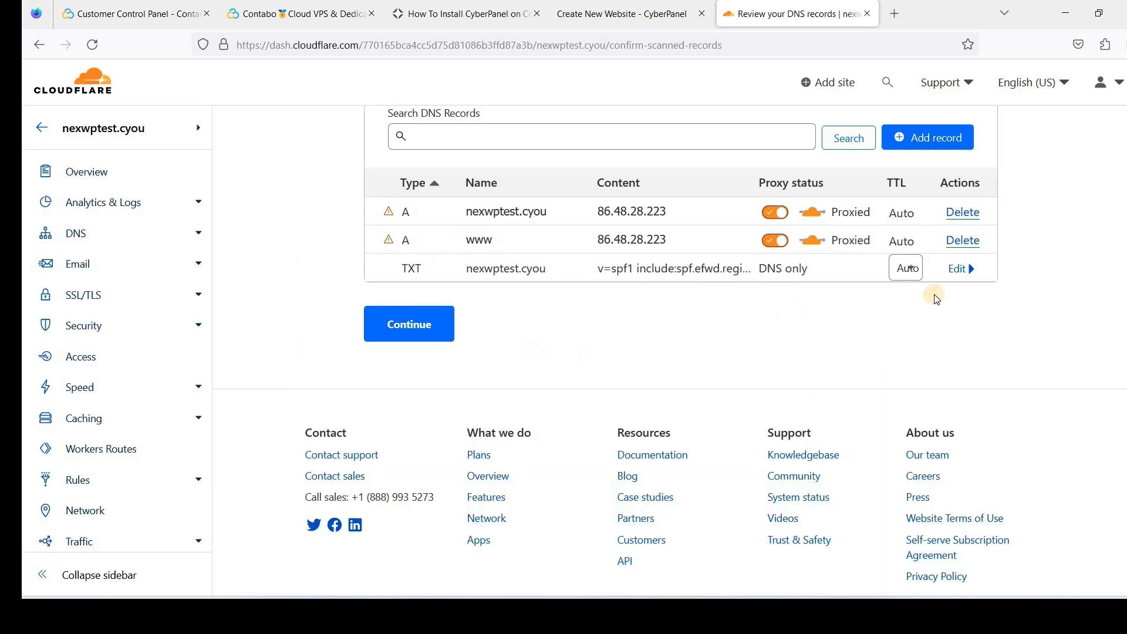
Delete the SPF TXT record, leaving only the two A records
{"action": "left_click", "coordinate": [963, 270]}
{"action": "left_click", "coordinate": [435, 472]}
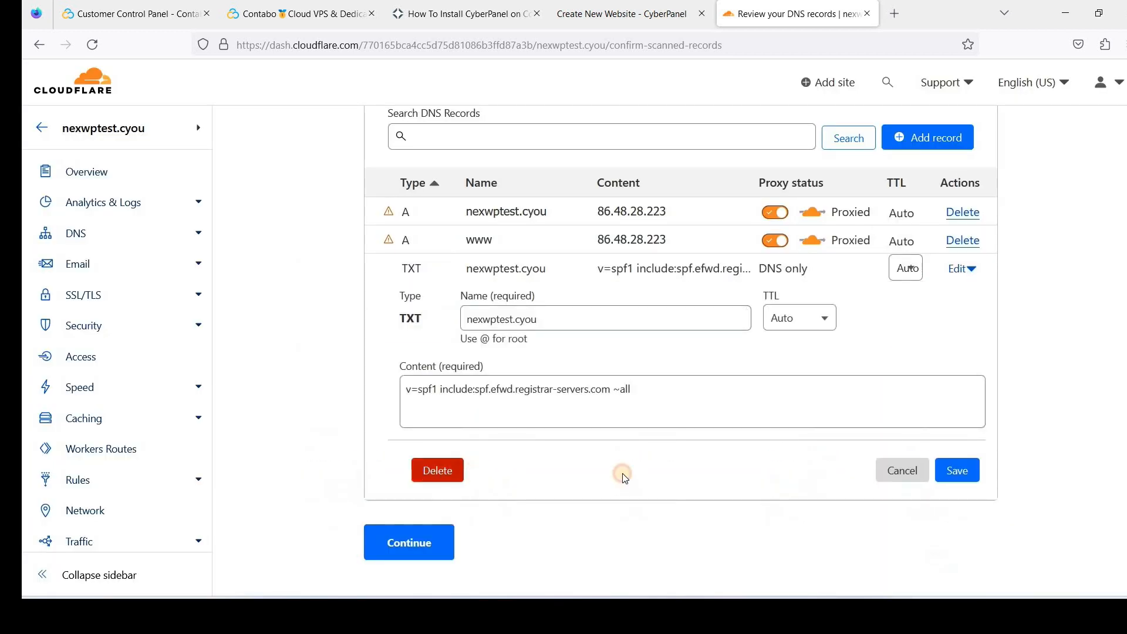
{"action": "left_click", "coordinate": [861, 414]}
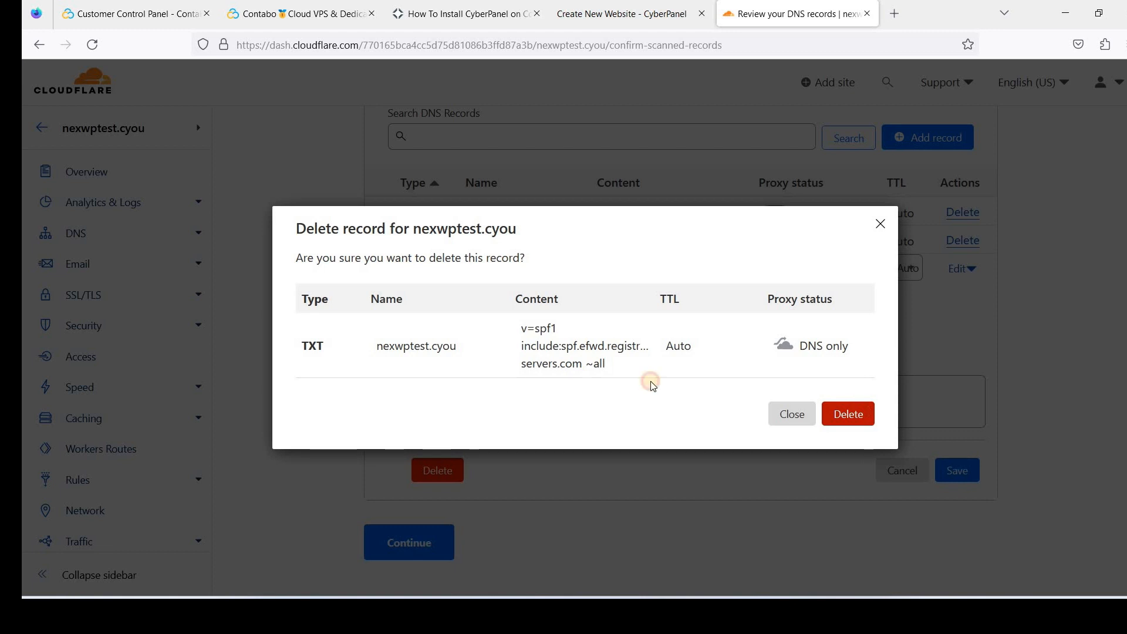
{"action": "scroll", "coordinate": [572, 298], "scroll_direction": "up", "scroll_amount": 1}
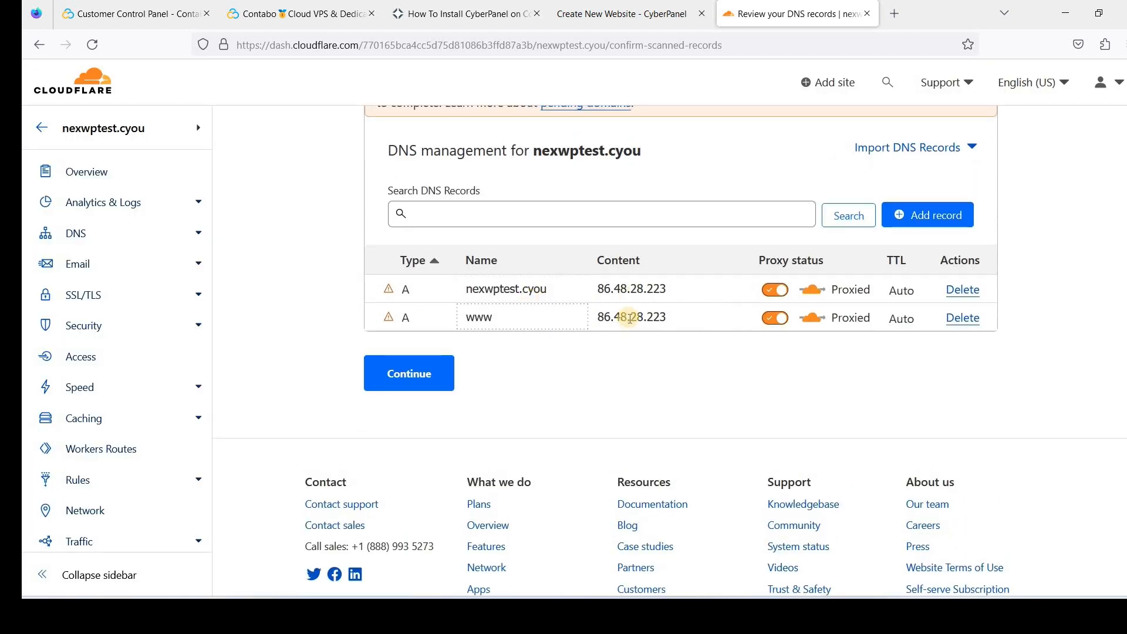
Open CyberPanel's Add/Delete DNS Records page and load the records for nexwptest.cyou
{"action": "left_click", "coordinate": [586, 24]}
{"action": "scroll", "coordinate": [286, 381], "scroll_direction": "down", "scroll_amount": 2}
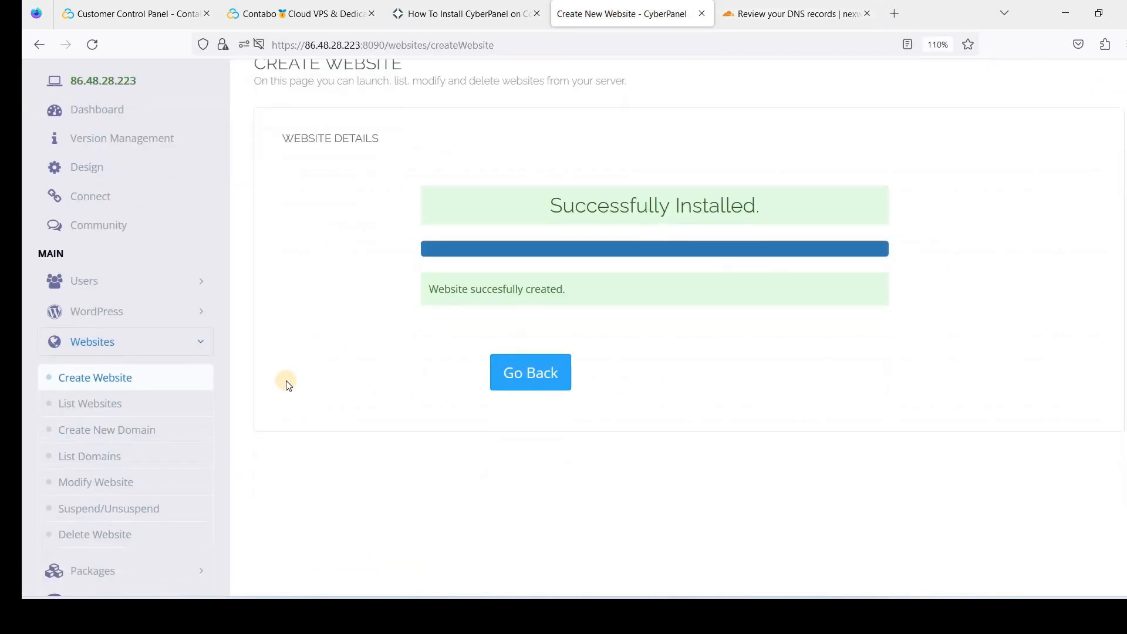
{"action": "scroll", "coordinate": [171, 403], "scroll_direction": "down", "scroll_amount": 2}
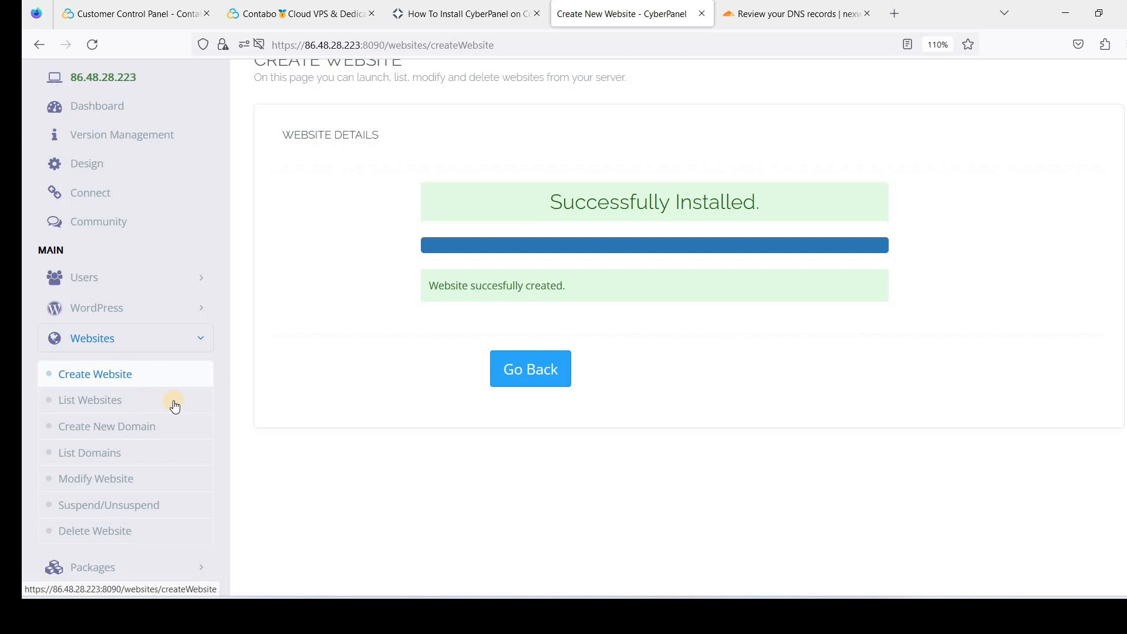
{"action": "scroll", "coordinate": [188, 365], "scroll_direction": "up", "scroll_amount": 3}
{"action": "scroll", "coordinate": [221, 400], "scroll_direction": "down", "scroll_amount": 9}
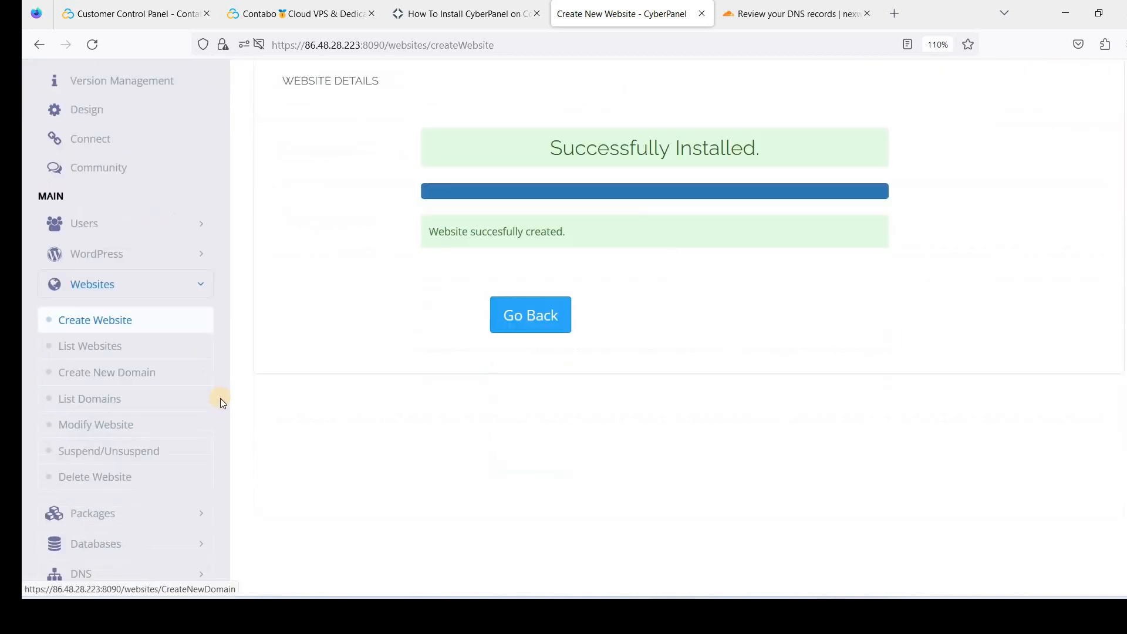
{"action": "left_click", "coordinate": [141, 293]}
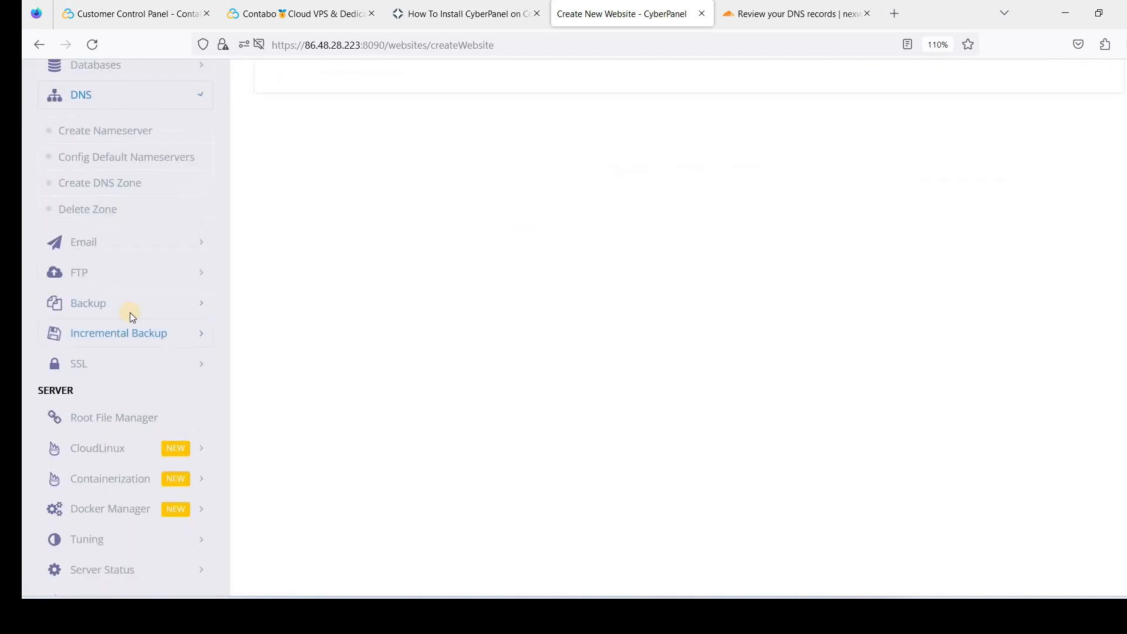
{"action": "left_click", "coordinate": [126, 235]}
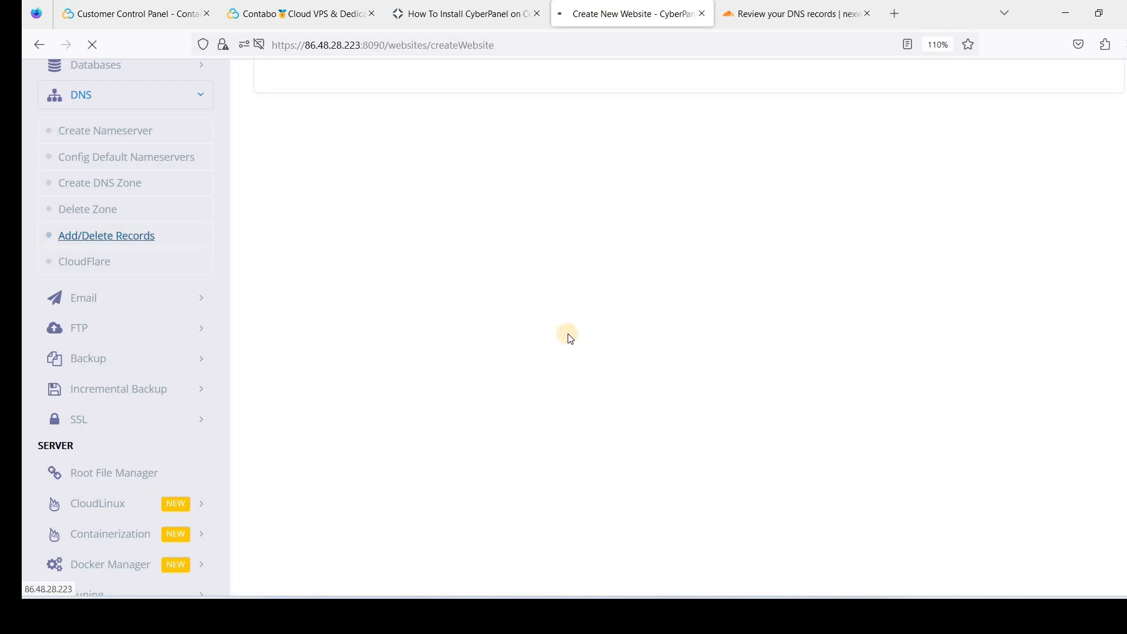
{"action": "left_click", "coordinate": [556, 284]}
{"action": "left_click", "coordinate": [522, 330]}
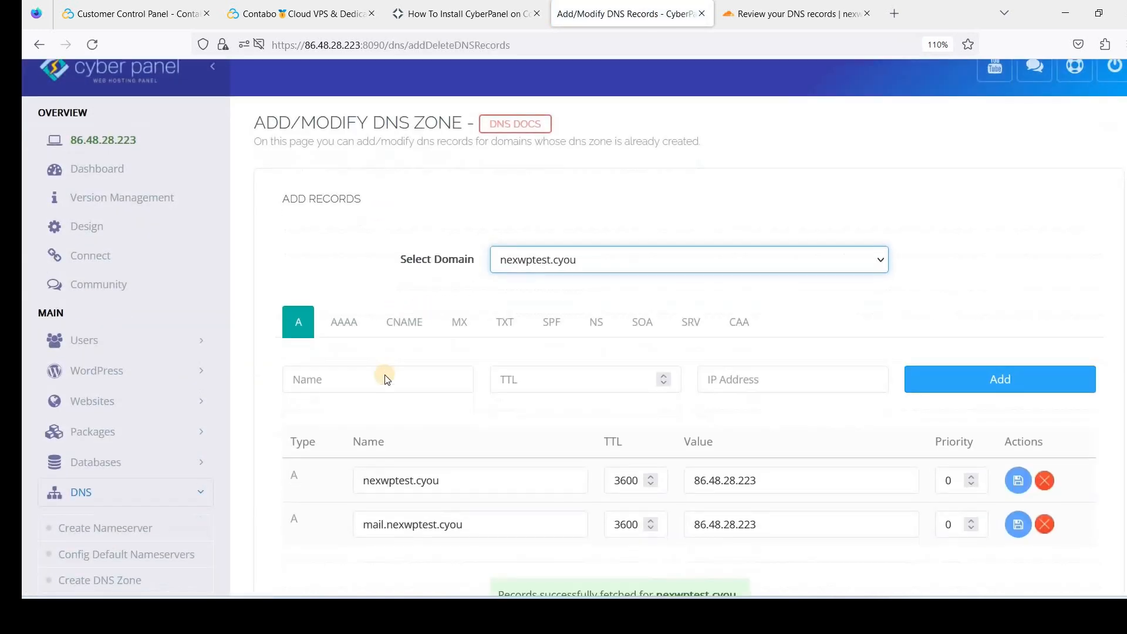
{"action": "scroll", "coordinate": [496, 354], "scroll_direction": "down", "scroll_amount": 2}
{"action": "scroll", "coordinate": [519, 351], "scroll_direction": "up", "scroll_amount": 2}
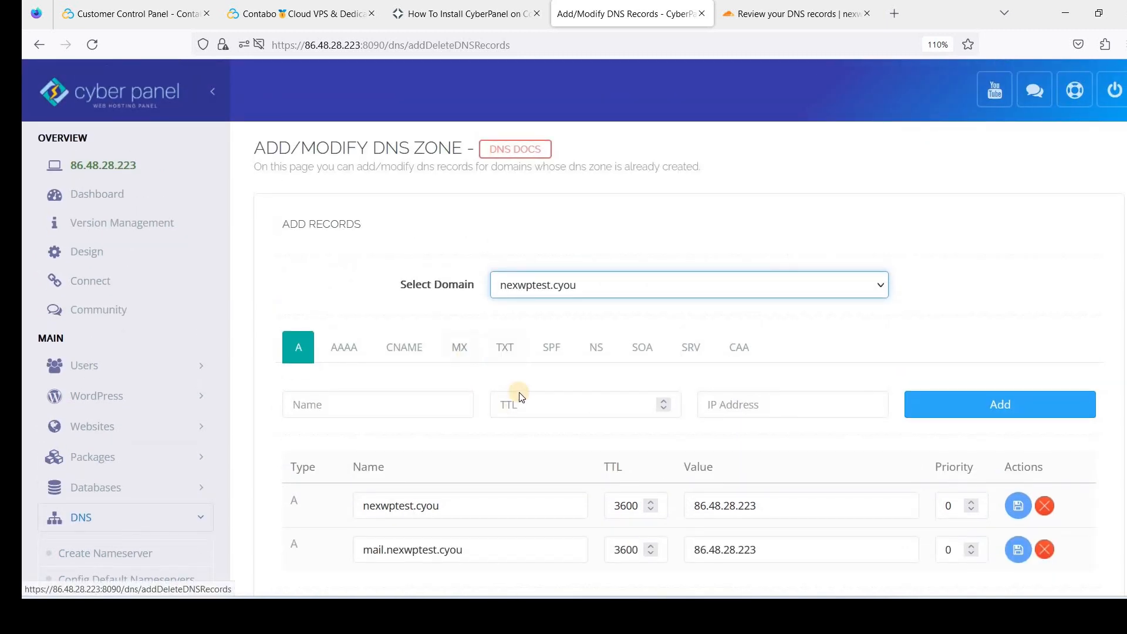
{"action": "left_click_drag", "start_coordinate": [336, 501], "coordinate": [617, 506]}
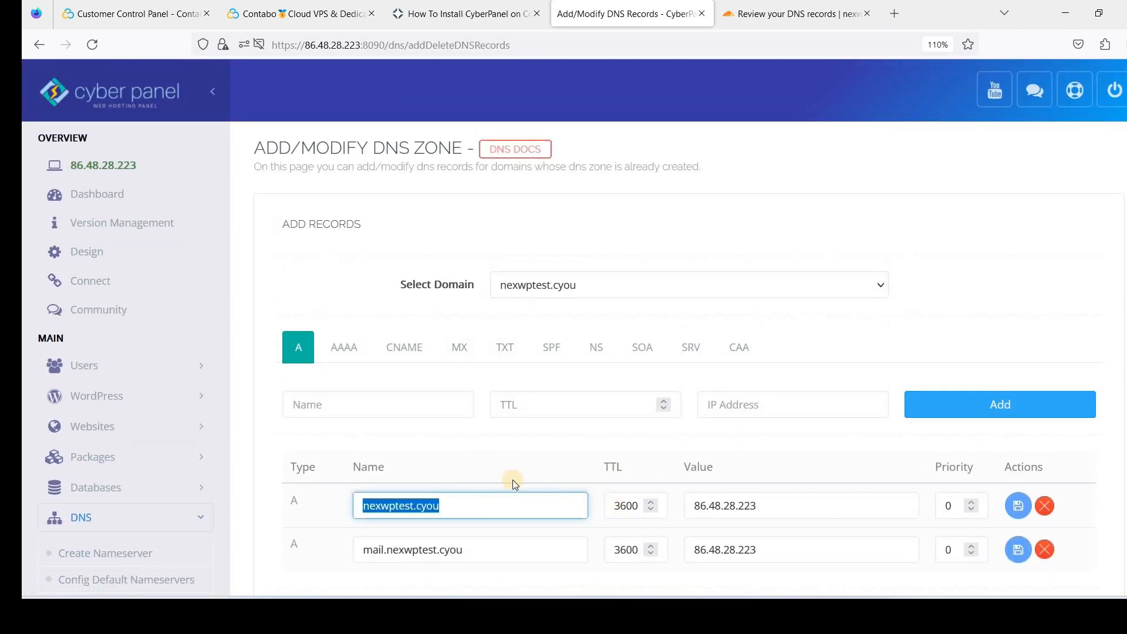
Compare CyberPanel's A records, including mail.nexwptest.cyou at 86.48.28.223, with Cloudflare's scanned records
{"action": "left_click", "coordinate": [751, 22]}
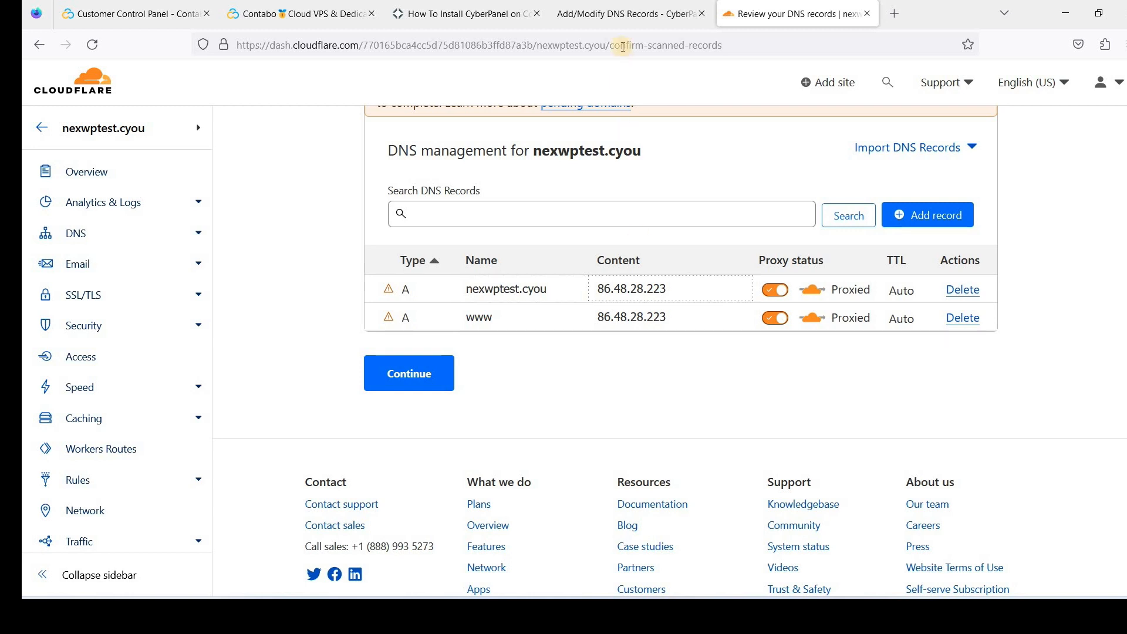
{"action": "left_click", "coordinate": [616, 15]}
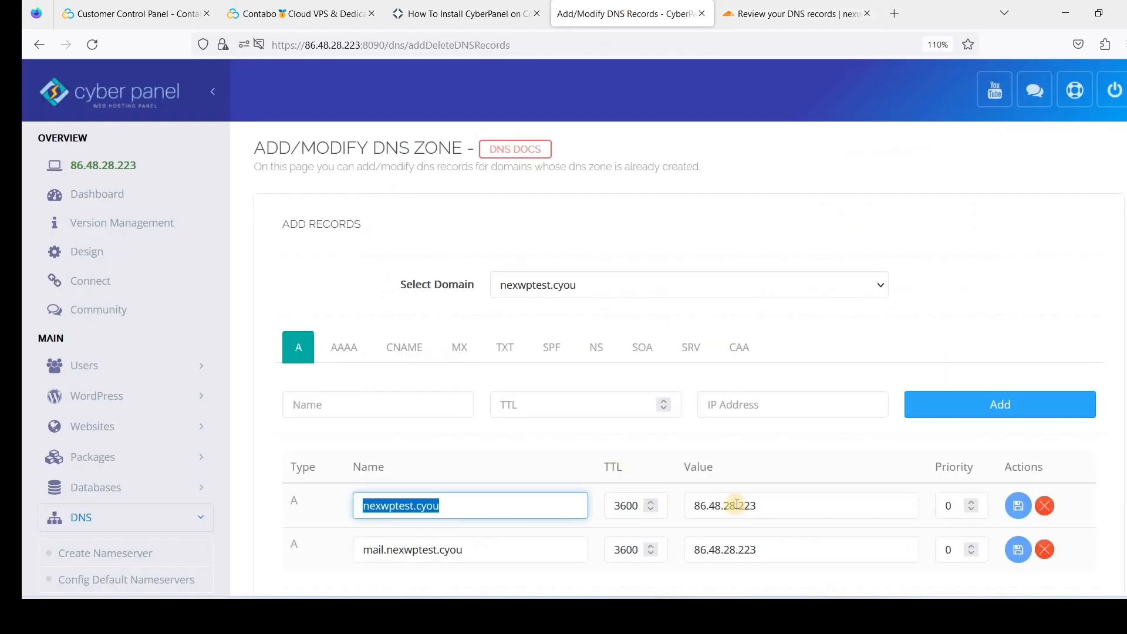
{"action": "left_click", "coordinate": [765, 13]}
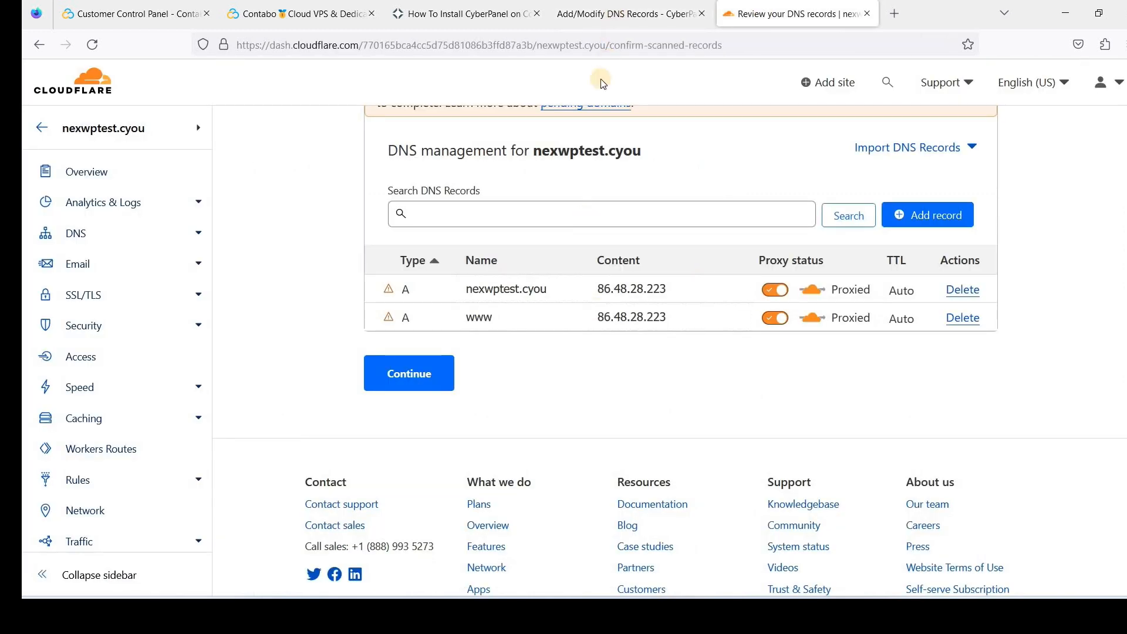
{"action": "left_click", "coordinate": [625, 14]}
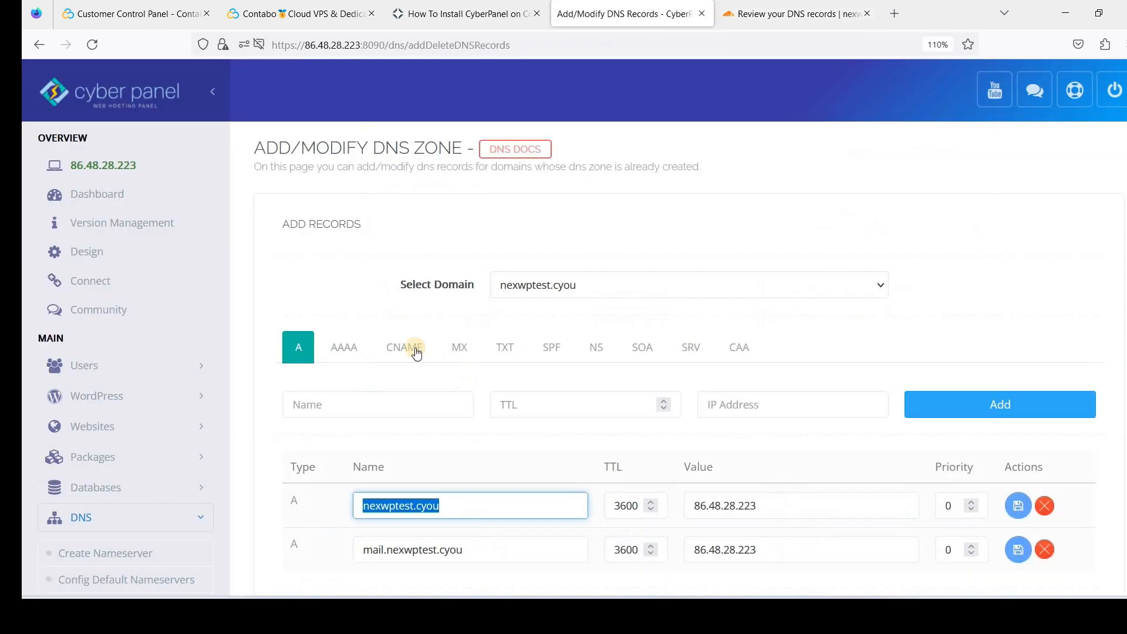
{"action": "scroll", "coordinate": [458, 276], "scroll_direction": "down", "scroll_amount": 1}
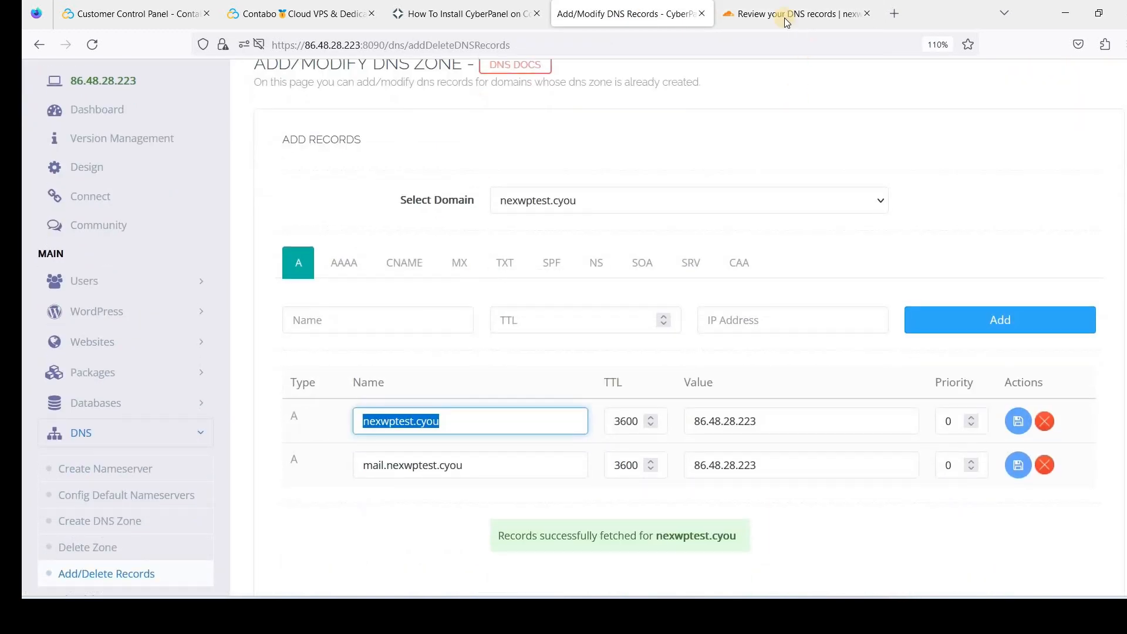
{"action": "left_click", "coordinate": [765, 13]}
{"action": "left_click", "coordinate": [612, 14]}
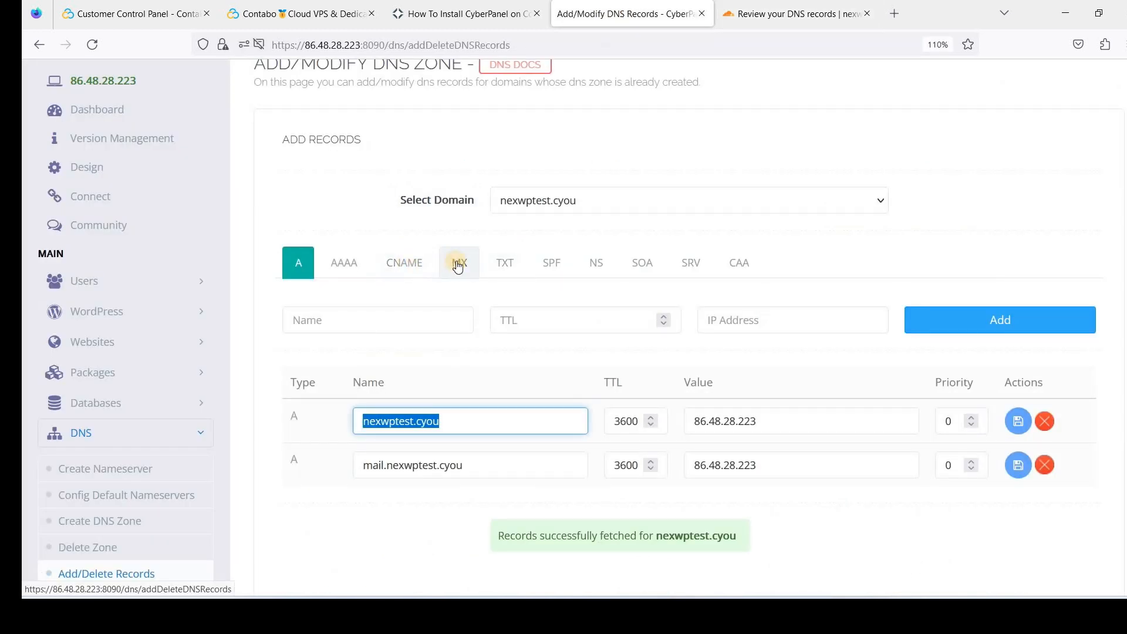
Start a new MX record in Cloudflare, copying the record name from CyberPanel's MX tab
{"action": "left_click", "coordinate": [460, 263]}
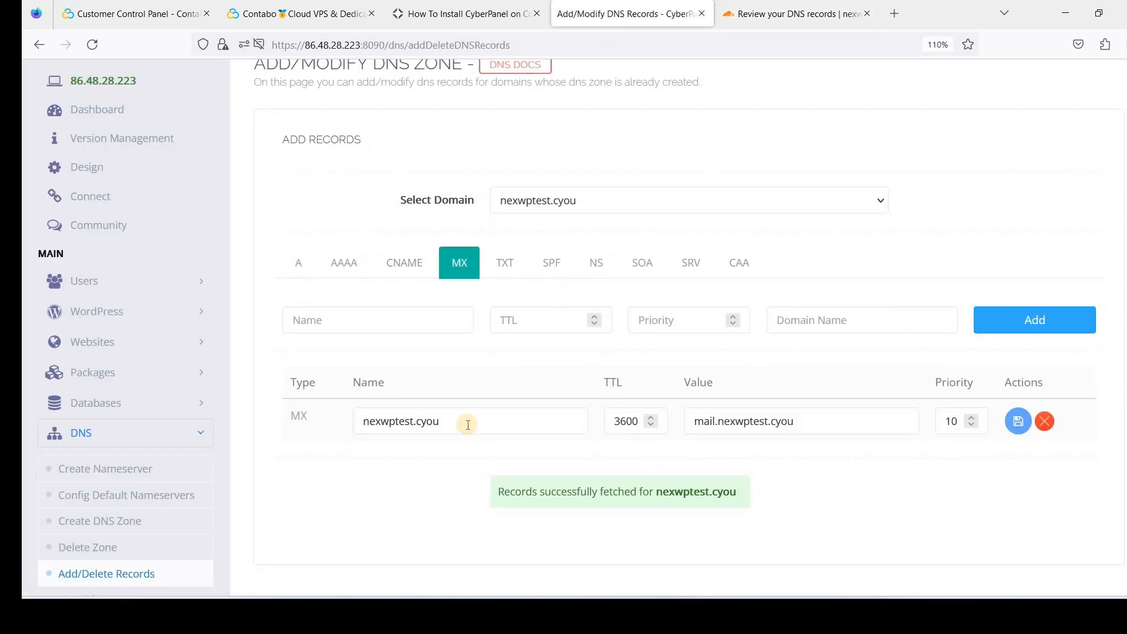
{"action": "key", "text": "ctrl+a"}
{"action": "key", "text": "ctrl+c"}
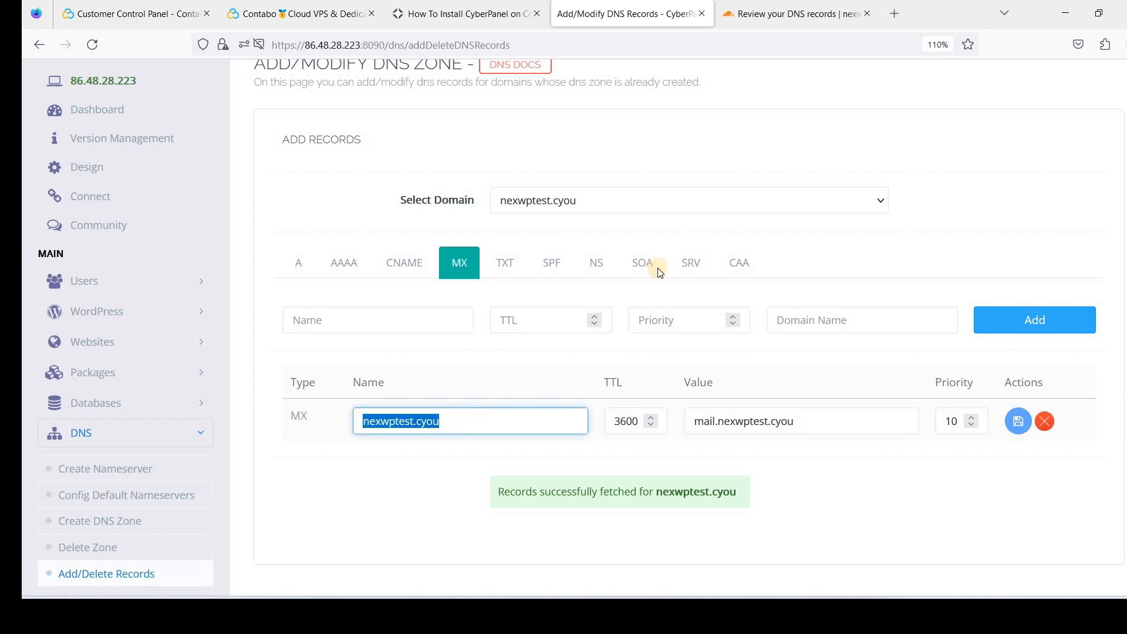
{"action": "left_click", "coordinate": [773, 15]}
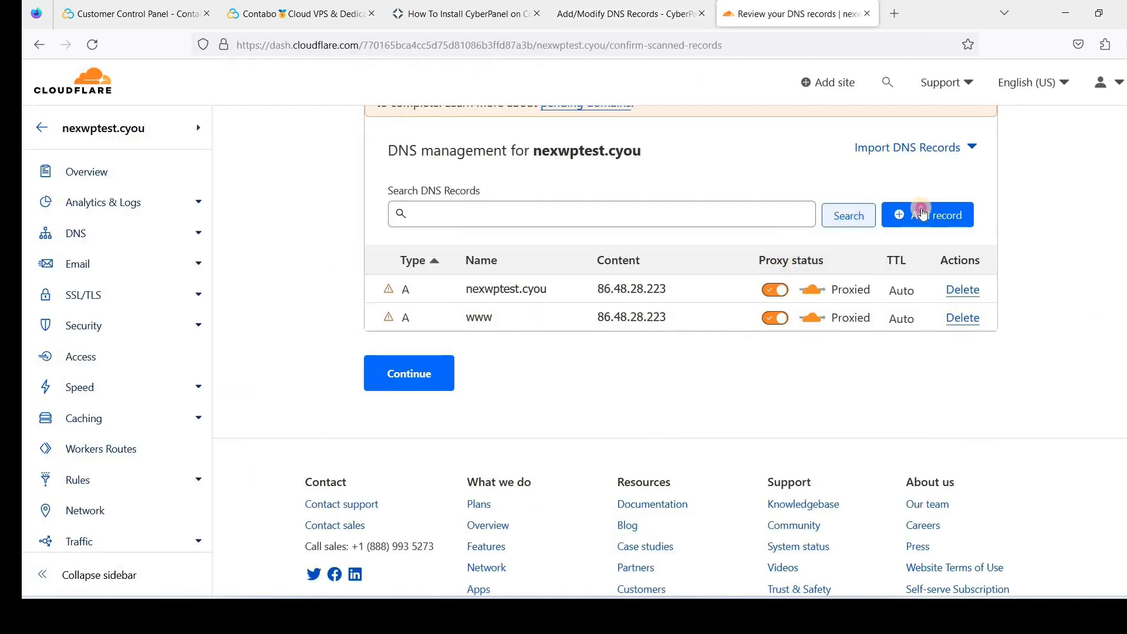
{"action": "left_click", "coordinate": [907, 214]}
{"action": "left_click", "coordinate": [527, 309]}
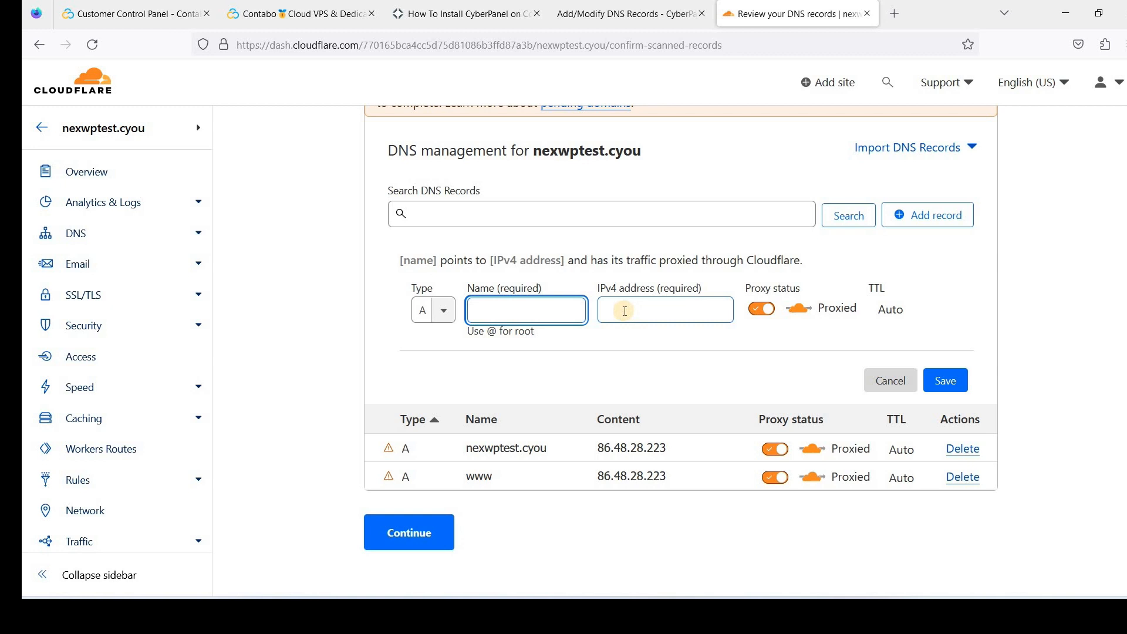
{"action": "left_click", "coordinate": [448, 321]}
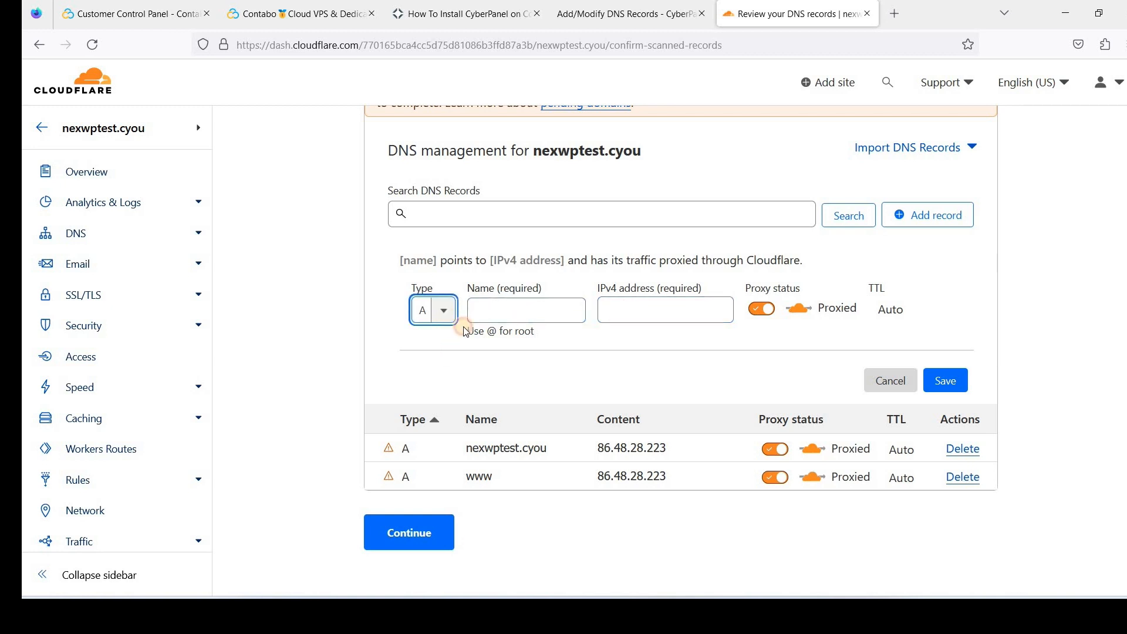
{"action": "left_click", "coordinate": [463, 329]}
{"action": "scroll", "coordinate": [437, 399], "scroll_direction": "down", "scroll_amount": 3}
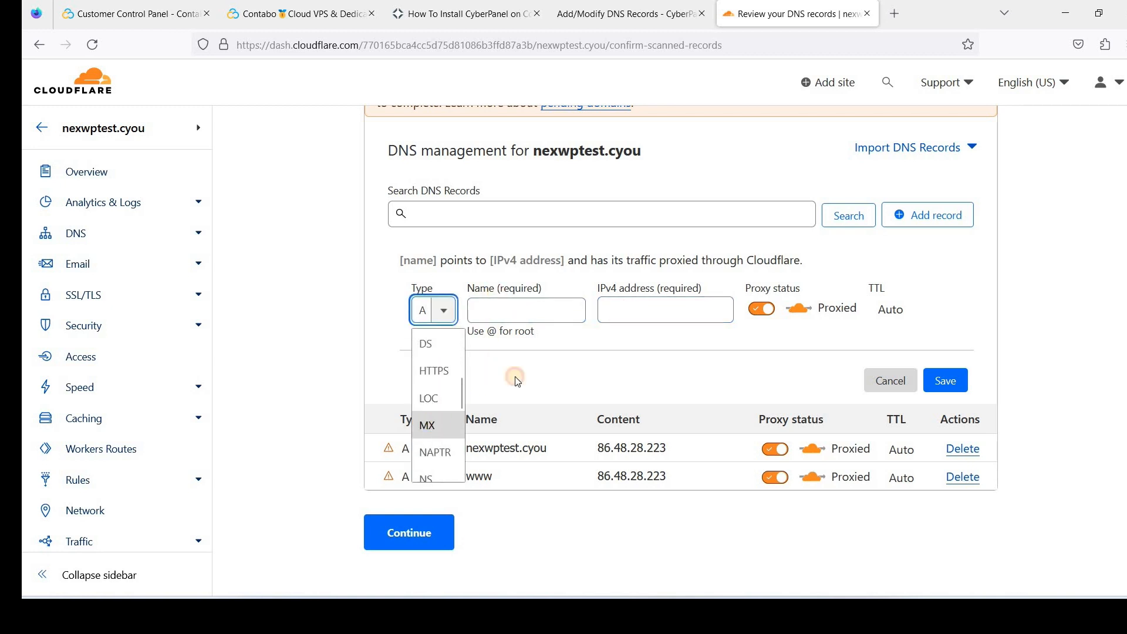
{"action": "left_click", "coordinate": [516, 317]}
Save the MX record nexwptest.cyou → mail.nexwptest.cyou, priority 10, then view CyberPanel's TXT records
{"action": "key", "text": "ctrl+v"}
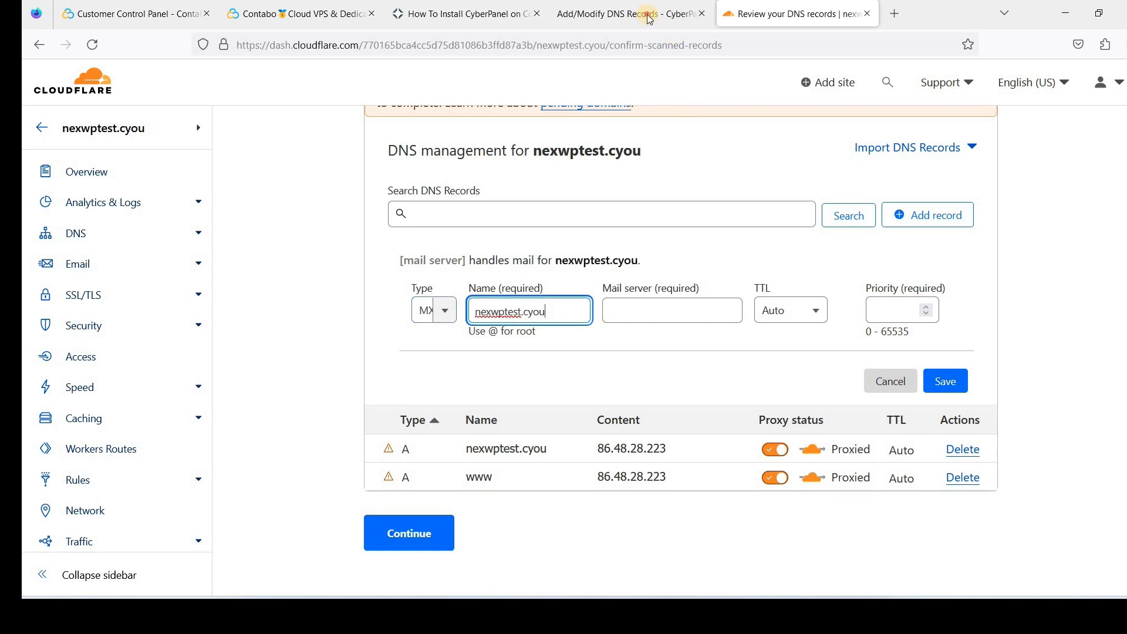
{"action": "left_click", "coordinate": [646, 17]}
{"action": "double_click", "coordinate": [795, 423]}
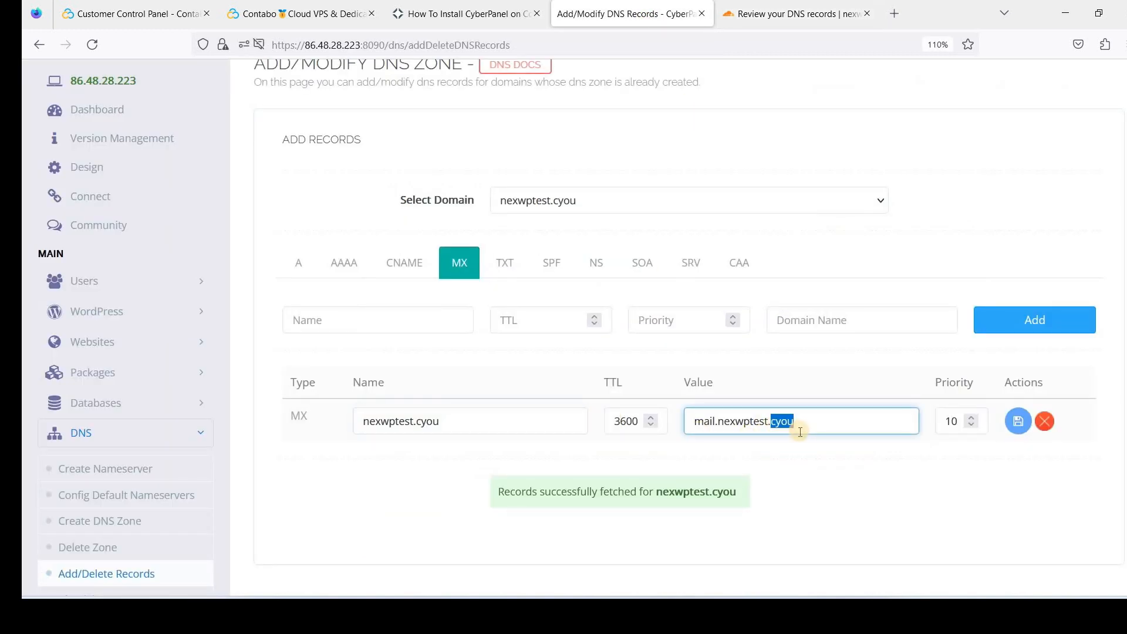
{"action": "triple_click", "coordinate": [798, 432]}
{"action": "key", "text": "ctrl+c"}
{"action": "left_click", "coordinate": [795, 14]}
{"action": "left_click", "coordinate": [689, 311]}
{"action": "key", "text": "ctrl+v"}
{"action": "left_click", "coordinate": [905, 313]}
{"action": "type", "text": "1"}
{"action": "left_click", "coordinate": [946, 381]}
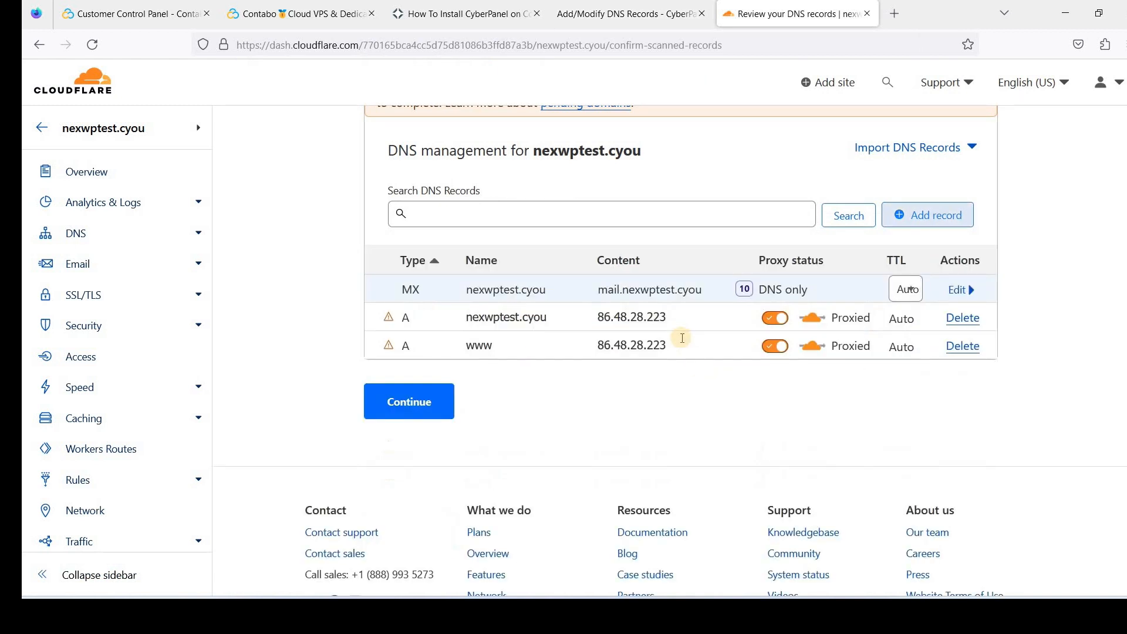
{"action": "left_click", "coordinate": [615, 16]}
{"action": "left_click", "coordinate": [510, 262]}
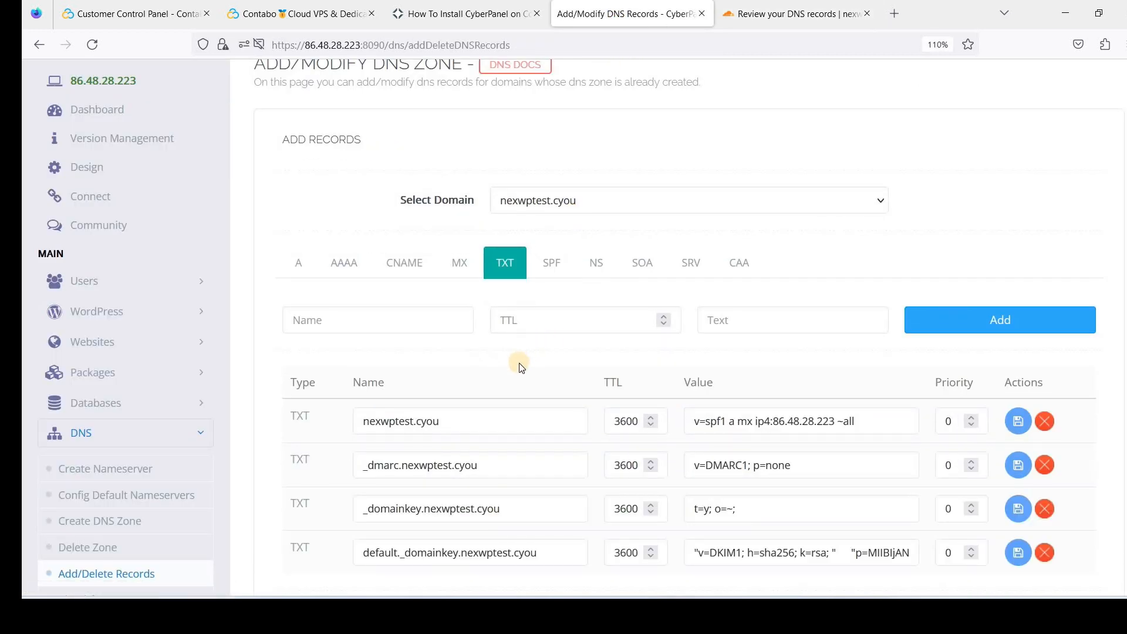
Start a new Cloudflare TXT record named nexwptest.cyou
{"action": "scroll", "coordinate": [453, 341], "scroll_direction": "down", "scroll_amount": 1}
{"action": "left_click_drag", "start_coordinate": [441, 339], "coordinate": [298, 338]}
{"action": "key", "text": "ctrl+c"}
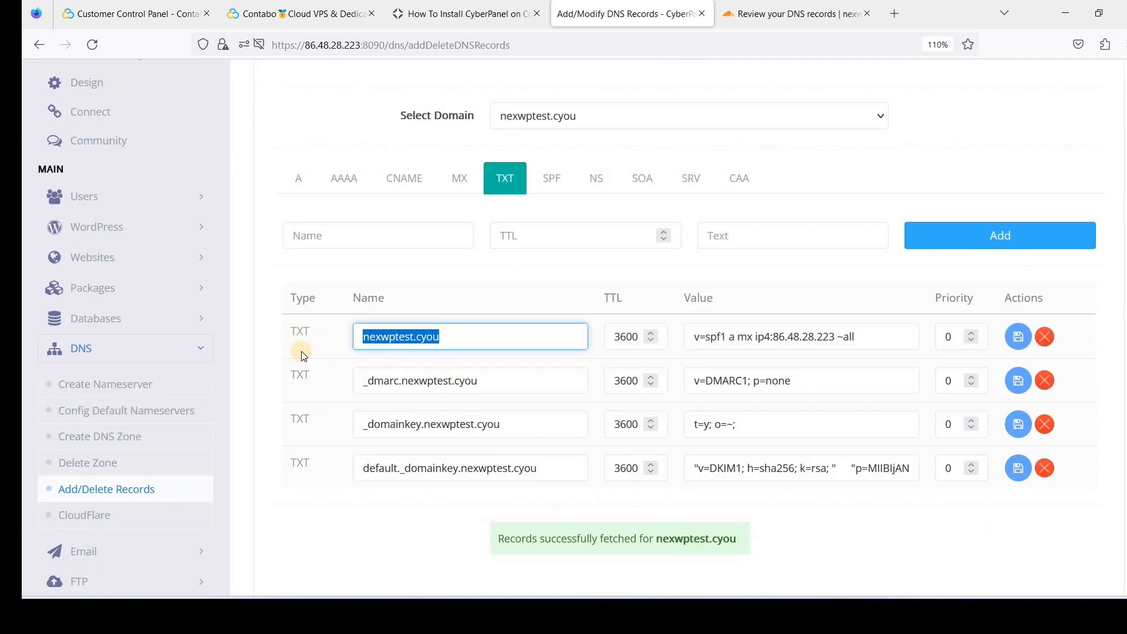
{"action": "left_click", "coordinate": [772, 17]}
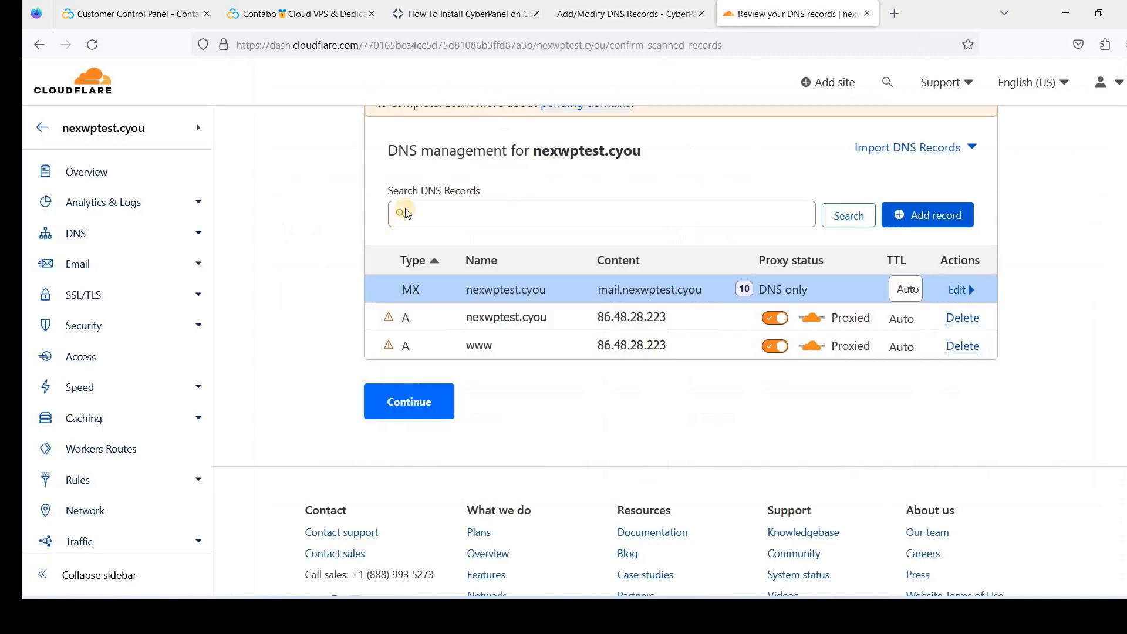
{"action": "scroll", "coordinate": [917, 306], "scroll_direction": "up", "scroll_amount": 1}
{"action": "left_click", "coordinate": [931, 293]}
{"action": "left_click", "coordinate": [441, 390]}
{"action": "scroll", "coordinate": [438, 484], "scroll_direction": "down", "scroll_amount": 4}
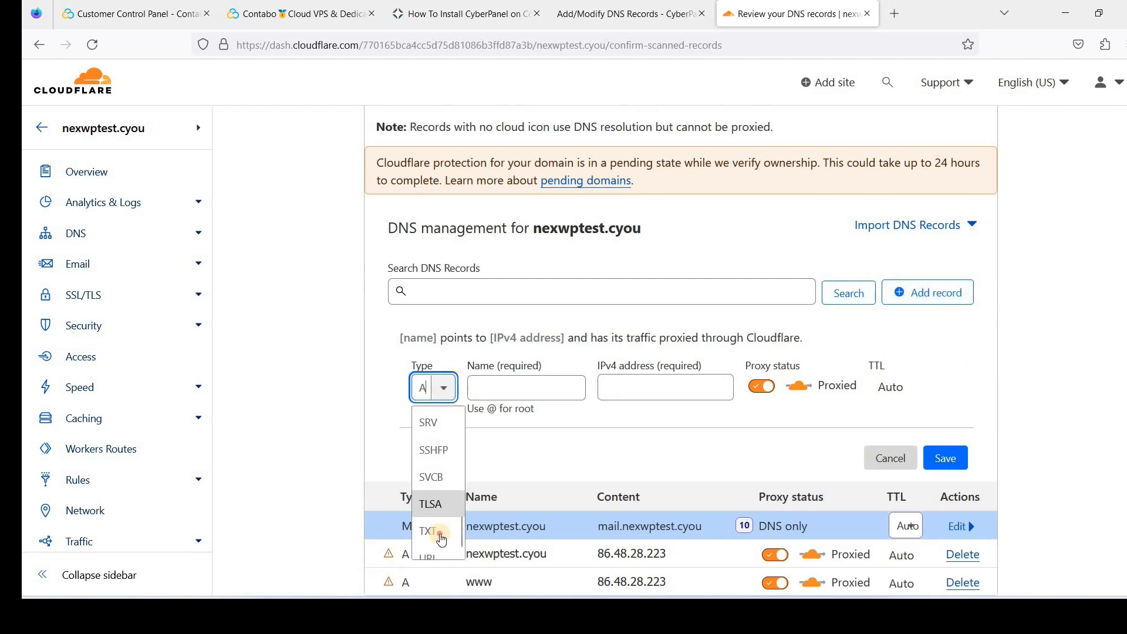
{"action": "left_click", "coordinate": [430, 530]}
{"action": "left_click", "coordinate": [634, 395]}
{"action": "key", "text": "ctrl+v"}
{"action": "left_click", "coordinate": [573, 464]}
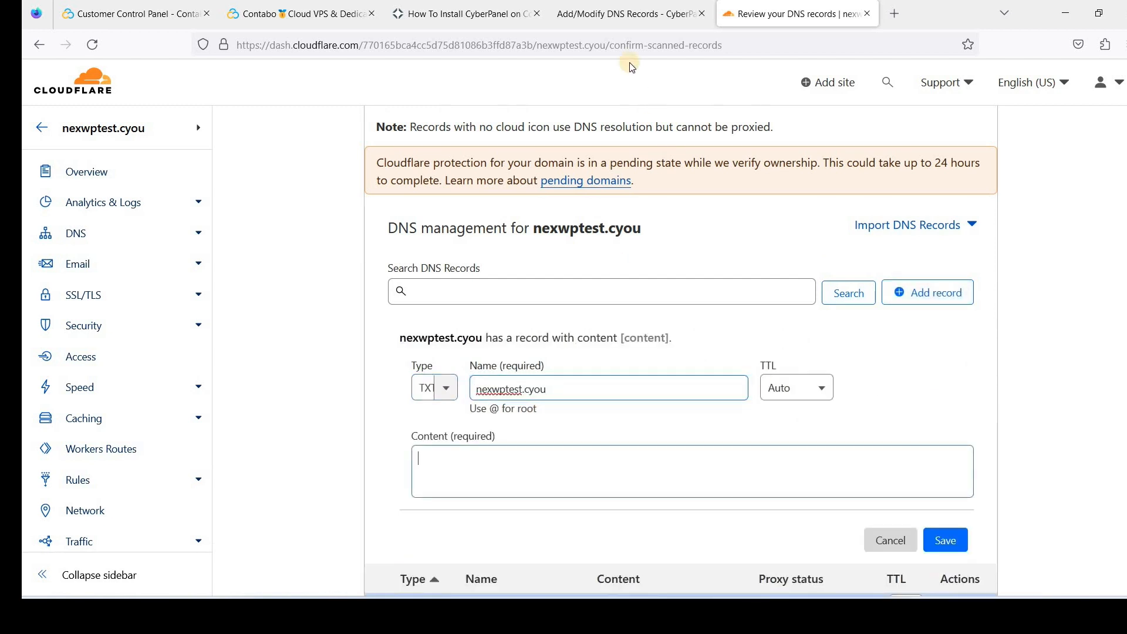
Save it with the SPF content v=spf1 a mx ip4:86.48.28.223 ~all, then copy the _dmarc name
{"action": "key", "text": "ctrl+shift+Tab"}
{"action": "left_click", "coordinate": [791, 337]}
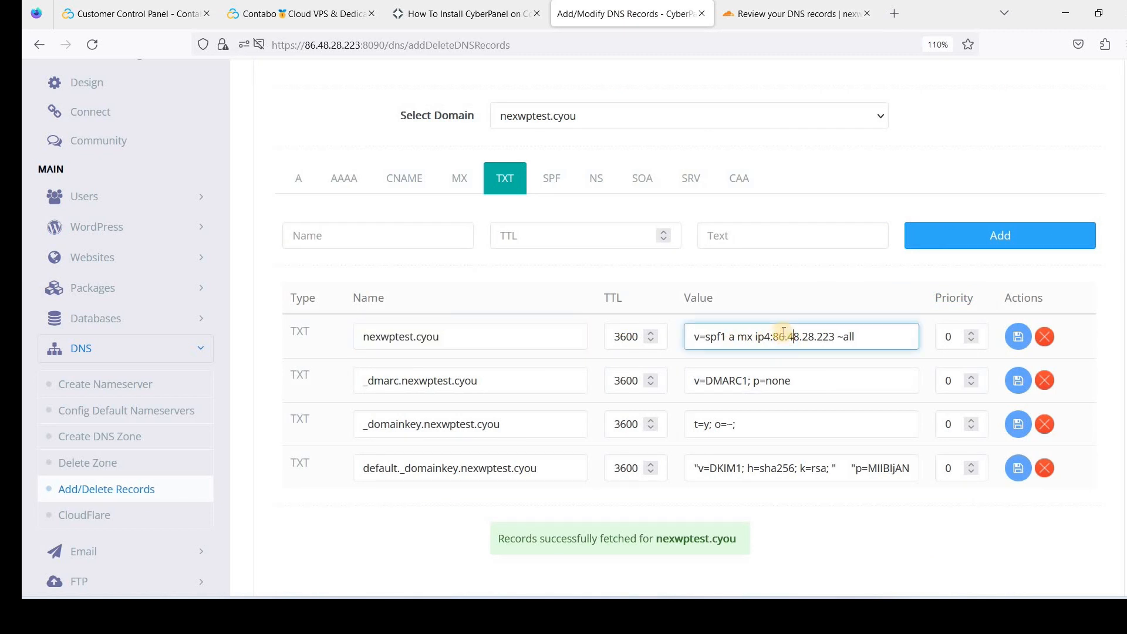
{"action": "key", "text": "ctrl+a"}
{"action": "key", "text": "ctrl+c"}
{"action": "left_click", "coordinate": [766, 18]}
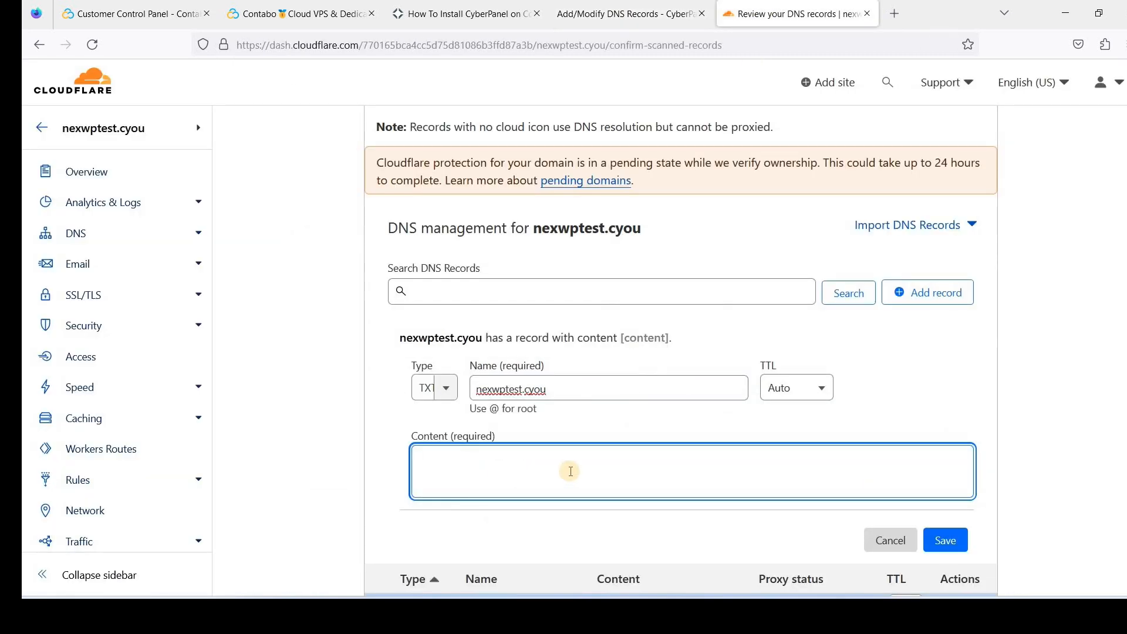
{"action": "key", "text": "ctrl+v"}
{"action": "left_click", "coordinate": [947, 539]}
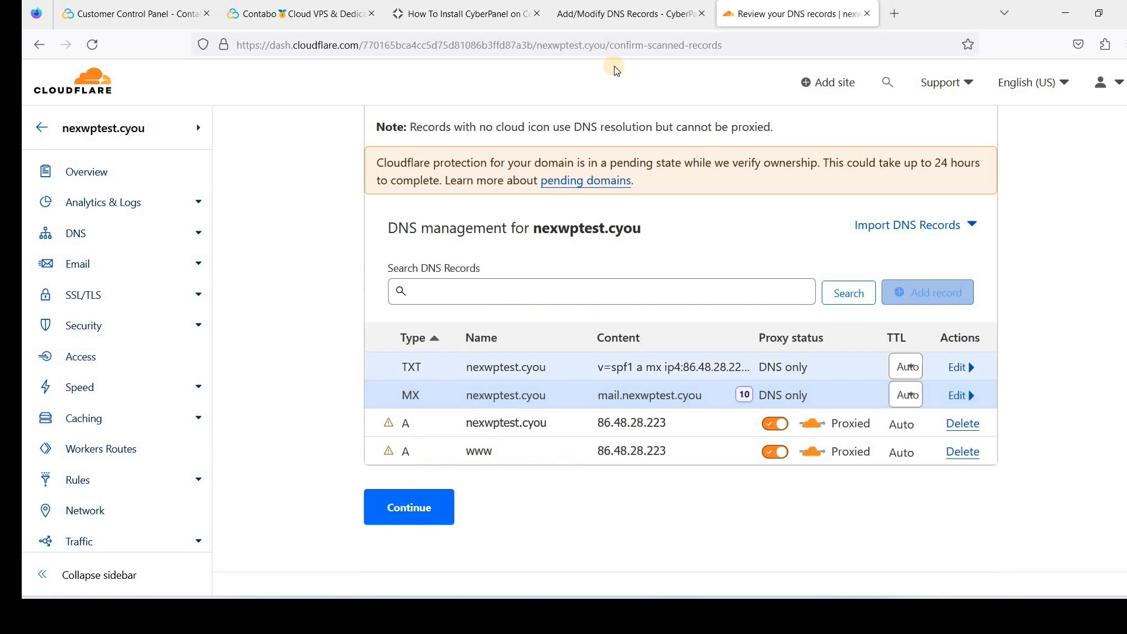
{"action": "left_click", "coordinate": [619, 17]}
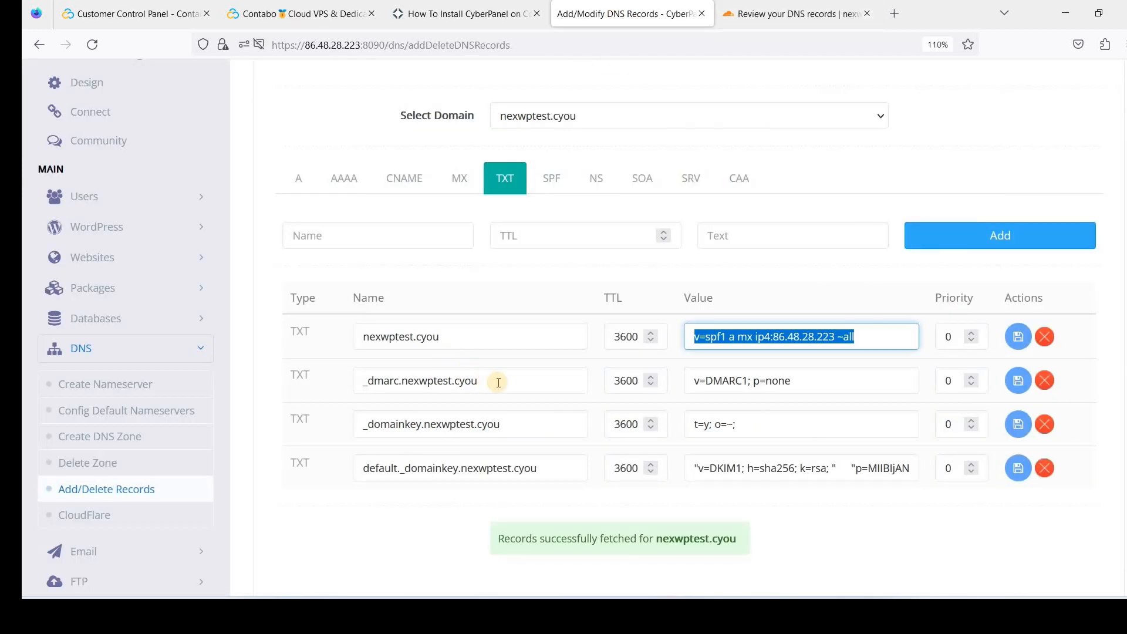
{"action": "left_click_drag", "start_coordinate": [487, 381], "coordinate": [340, 383]}
{"action": "key", "text": "ctrl+c"}
{"action": "key", "text": "ctrl+Tab"}
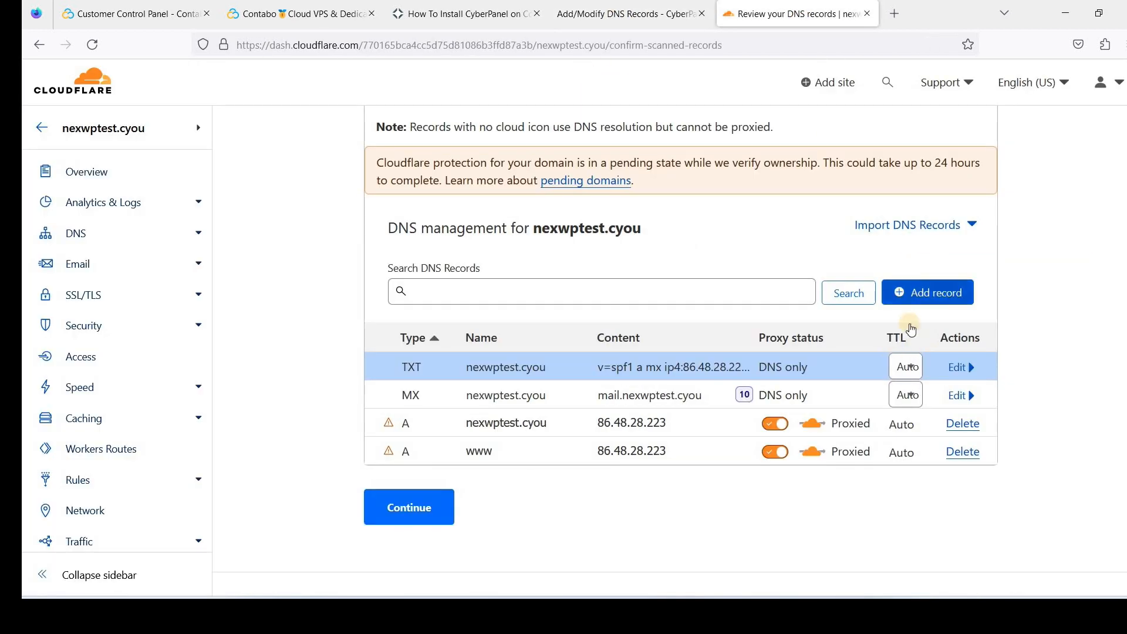
Create a TXT record _dmarc.nexwptest.cyou with content v=DMARC1; p=none
{"action": "left_click", "coordinate": [451, 388]}
{"action": "scroll", "coordinate": [440, 376], "scroll_direction": "down", "scroll_amount": 3}
{"action": "left_click", "coordinate": [428, 375]}
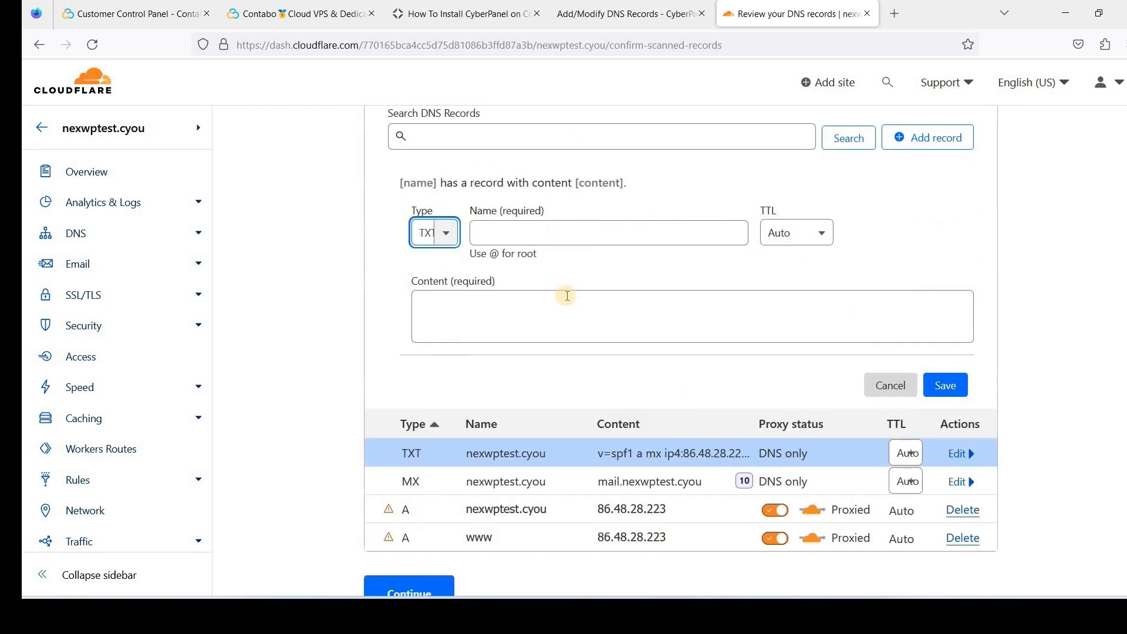
{"action": "key", "text": "Tab"}
{"action": "key", "text": "ctrl+v"}
{"action": "key", "text": "ctrl+shift+Tab"}
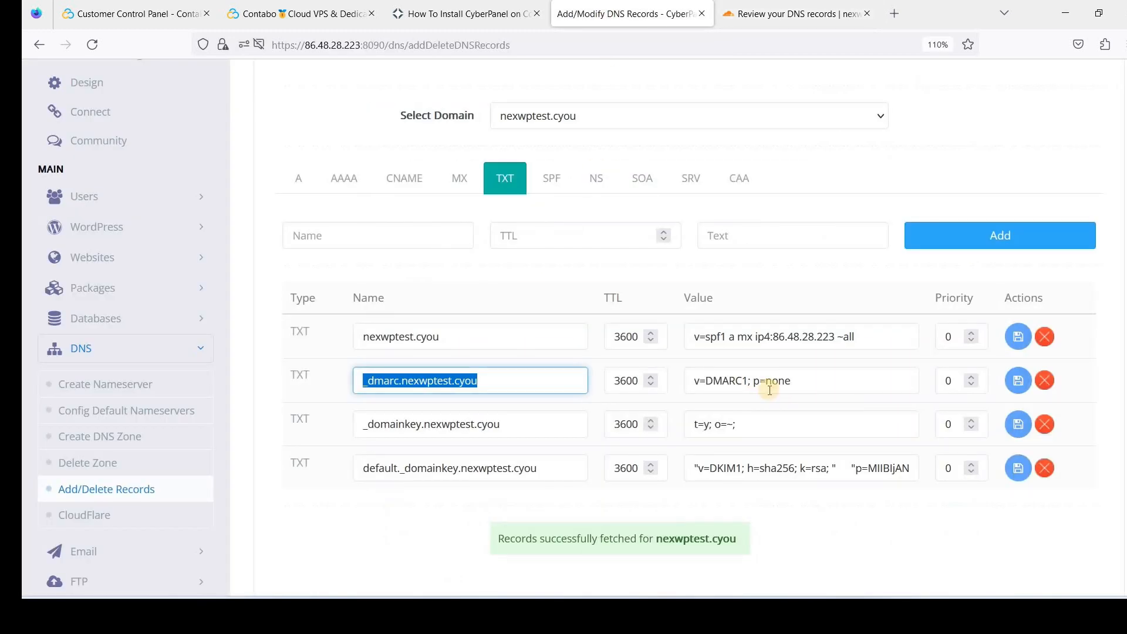
{"action": "triple_click", "coordinate": [770, 382]}
{"action": "key", "text": "ctrl+c"}
{"action": "left_click", "coordinate": [778, 24]}
{"action": "left_click", "coordinate": [517, 319]}
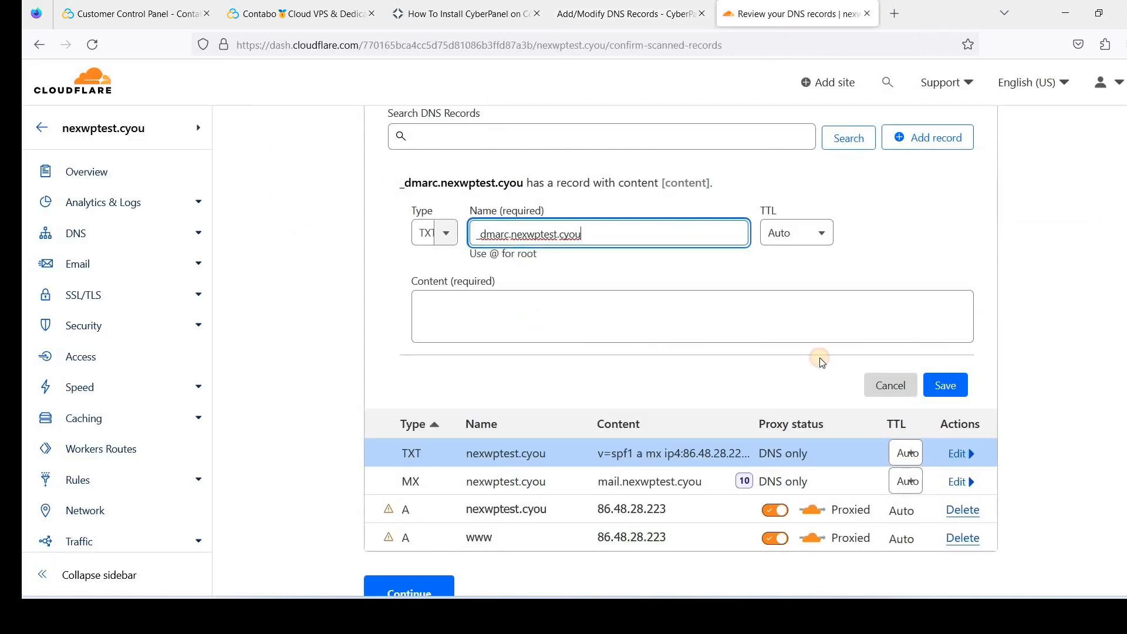
{"action": "key", "text": "ctrl+v"}
Start a new record with the _domainkey.nexwptest.cyou name and t=y; o=~; value copied from CyberPanel
{"action": "left_click", "coordinate": [603, 18]}
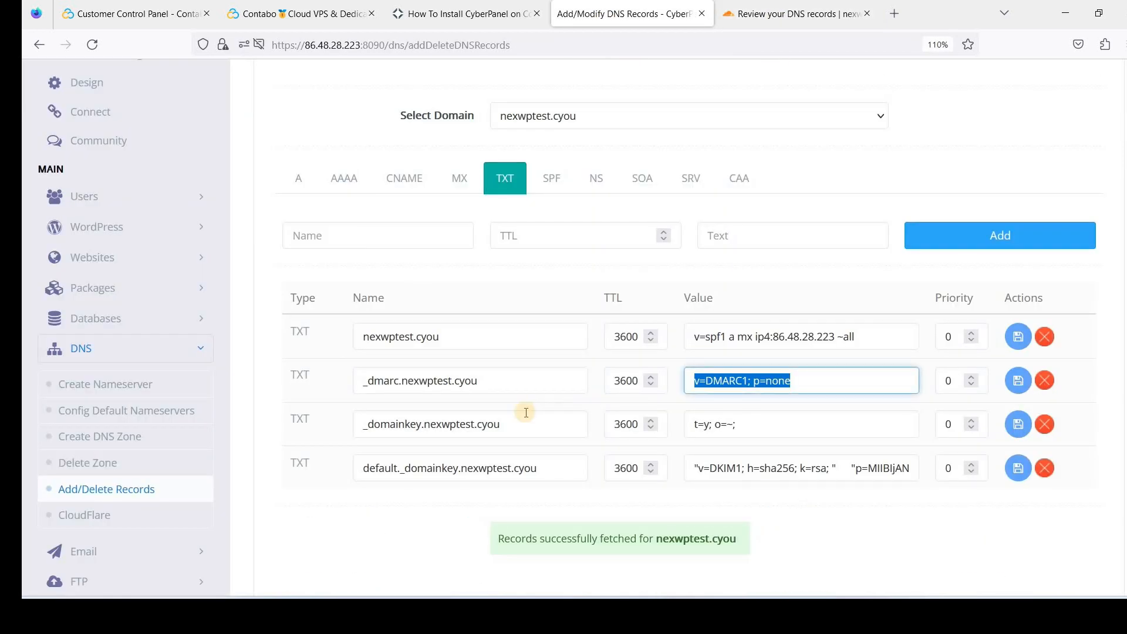
{"action": "triple_click", "coordinate": [411, 424]}
{"action": "key", "text": "ctrl+c"}
{"action": "left_click", "coordinate": [786, 23]}
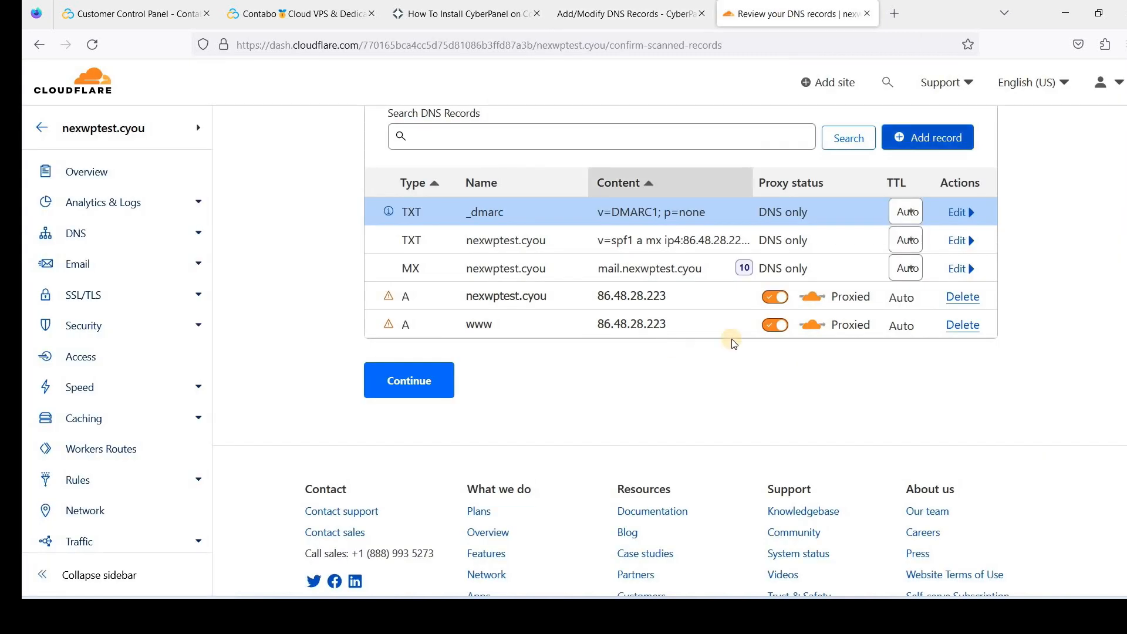
{"action": "scroll", "coordinate": [917, 254], "scroll_direction": "up", "scroll_amount": 1}
{"action": "left_click", "coordinate": [933, 216]}
{"action": "key", "text": "ctrl+v"}
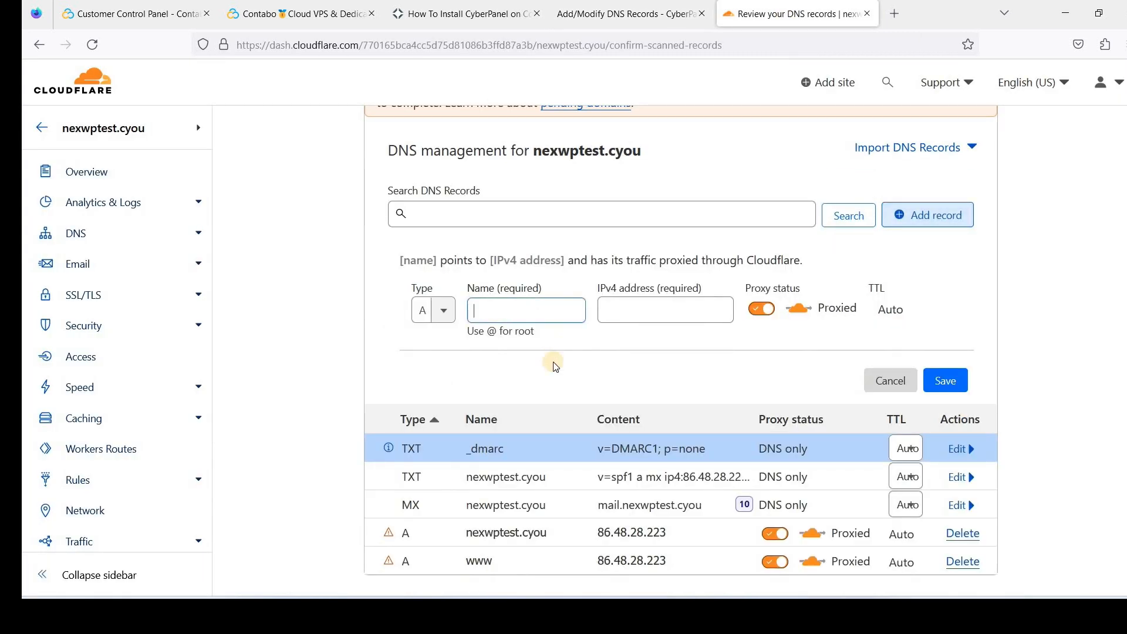
{"action": "left_click", "coordinate": [630, 17]}
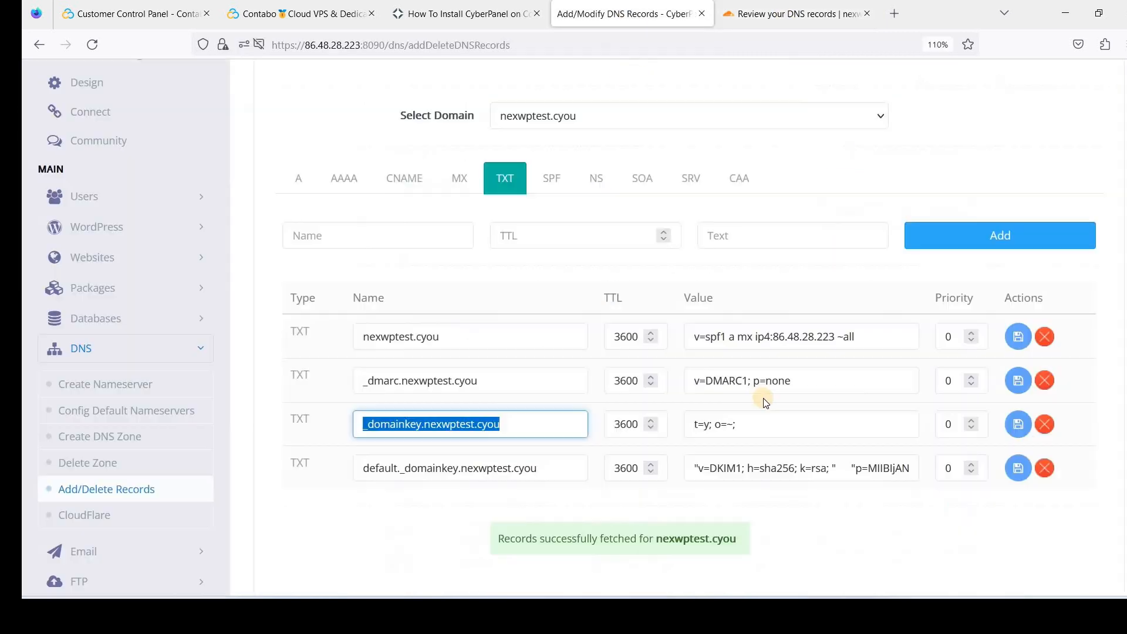
{"action": "triple_click", "coordinate": [697, 424]}
{"action": "key", "text": "ctrl+c"}
{"action": "left_click", "coordinate": [793, 14]}
{"action": "left_click", "coordinate": [667, 310]}
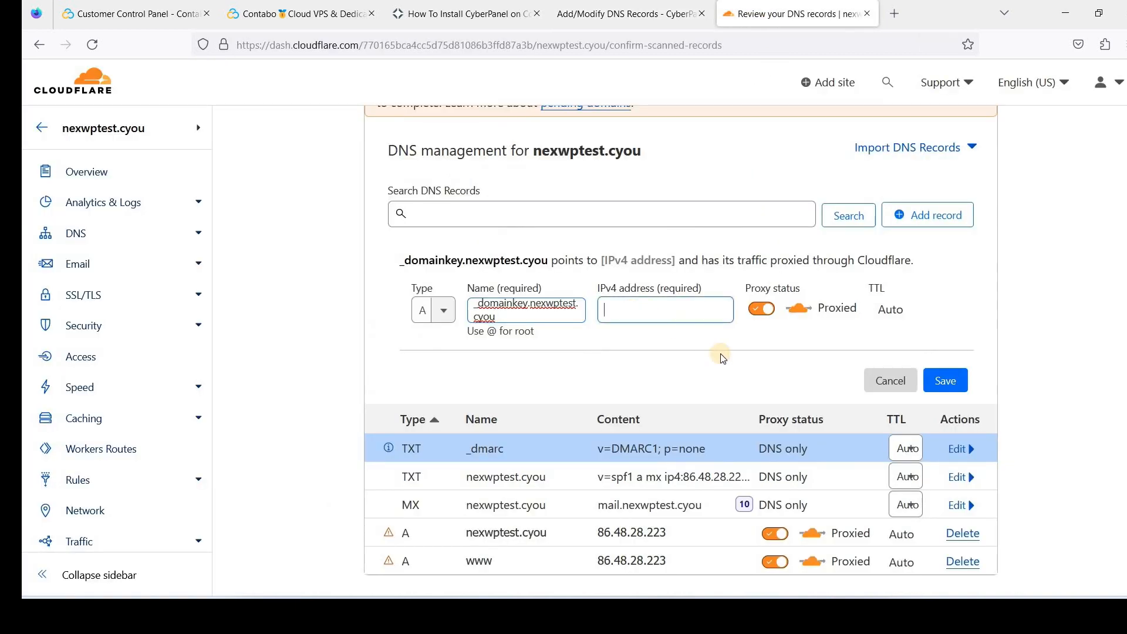
{"action": "key", "text": "ctrl+v"}
Make the _domainkey record a TXT with content t=y; o=~; and save it
{"action": "left_click", "coordinate": [445, 310]}
{"action": "scroll", "coordinate": [437, 423], "scroll_direction": "down", "scroll_amount": 5}
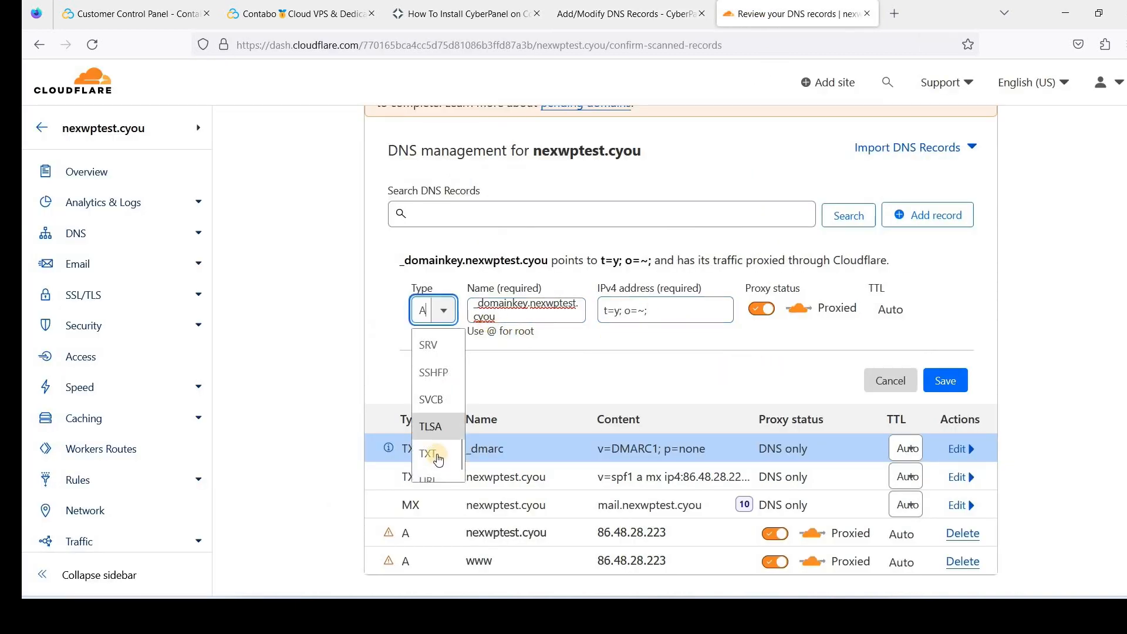
{"action": "left_click", "coordinate": [428, 453]}
{"action": "left_click", "coordinate": [570, 408]}
{"action": "key", "text": "ctrl+v"}
{"action": "left_click", "coordinate": [945, 463]}
Copy the default._domainkey record name from CyberPanel for a new Cloudflare record
{"action": "left_click", "coordinate": [626, 14]}
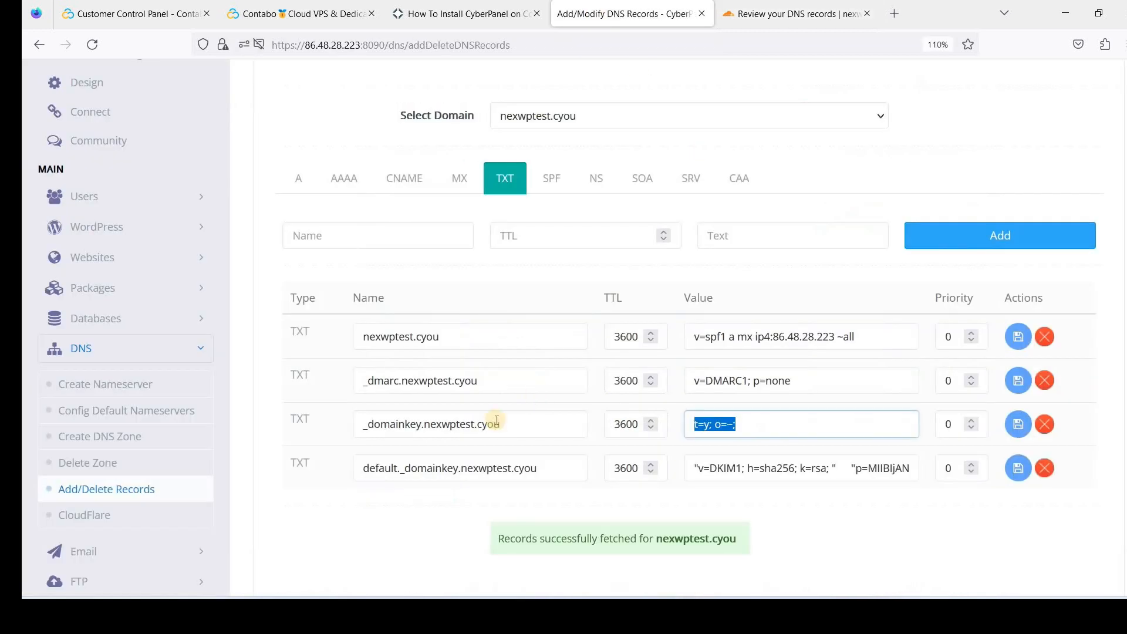
{"action": "left_click_drag", "start_coordinate": [367, 469], "coordinate": [537, 468]}
{"action": "left_click", "coordinate": [510, 463]}
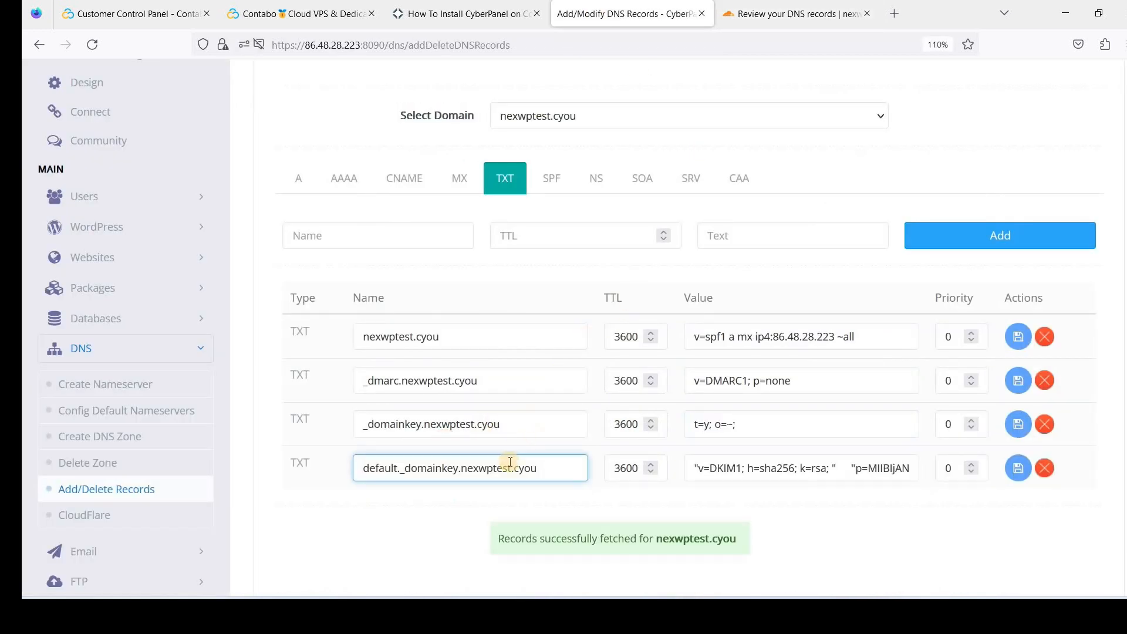
{"action": "key", "text": "ctrl+a"}
{"action": "key", "text": "ctrl+c"}
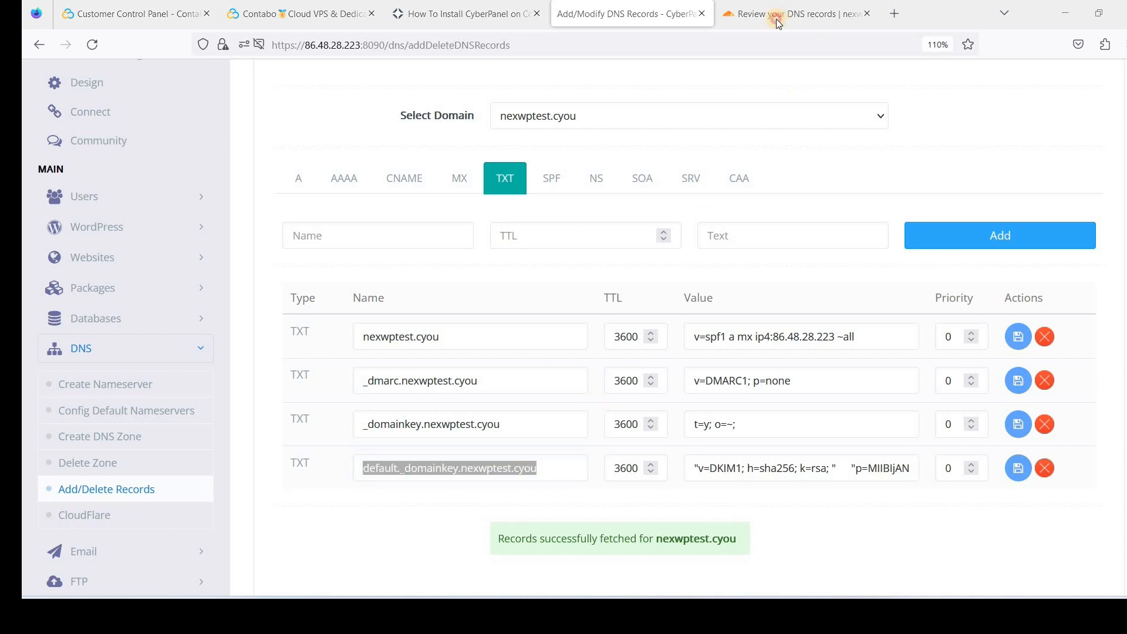
{"action": "left_click", "coordinate": [781, 14]}
{"action": "left_click", "coordinate": [910, 231]}
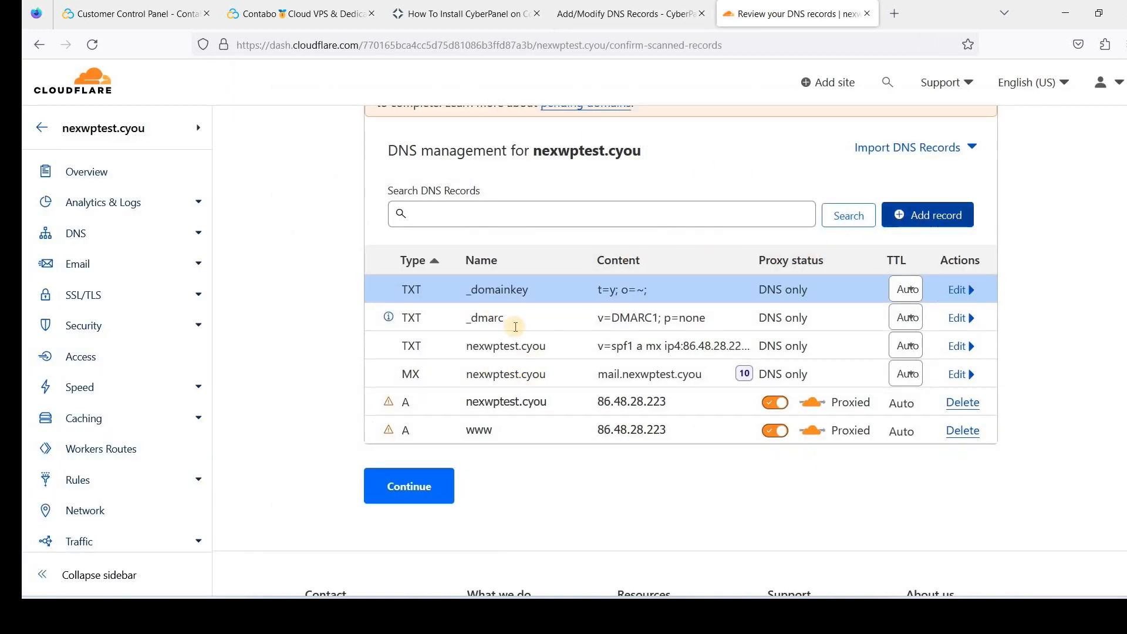
Fill a new TXT record named default._domainkey with the DKIM key copied from CyberPanel
{"action": "left_click", "coordinate": [579, 312]}
{"action": "key", "text": "ctrl+v"}
{"action": "key", "text": "ctrl+shift+Tab"}
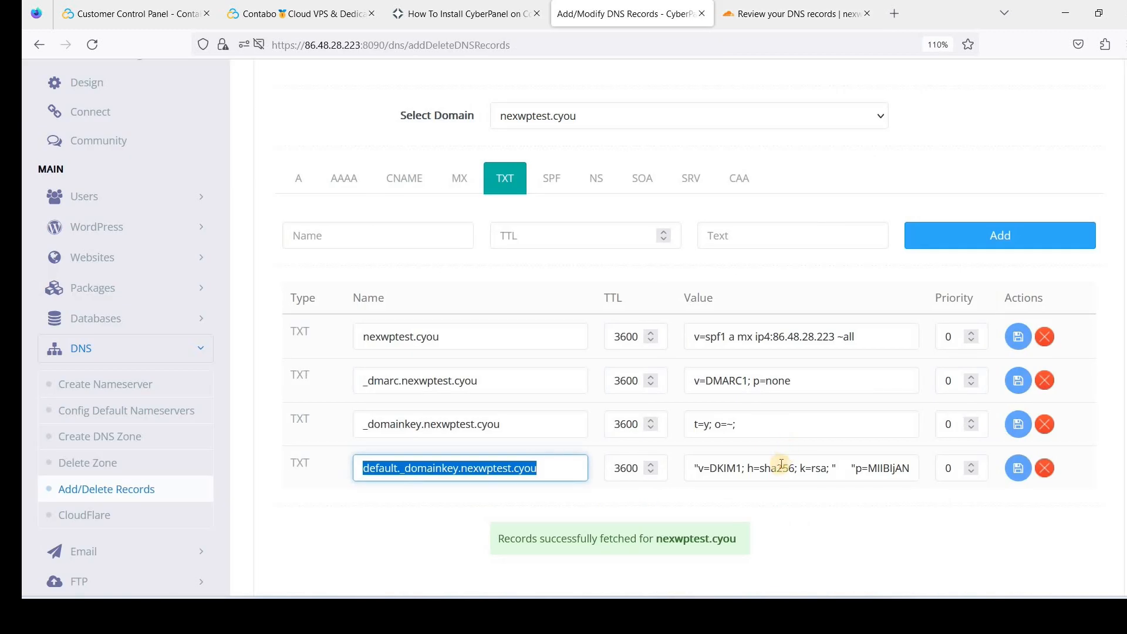
{"action": "left_click", "coordinate": [777, 467]}
{"action": "key", "text": "ctrl+a"}
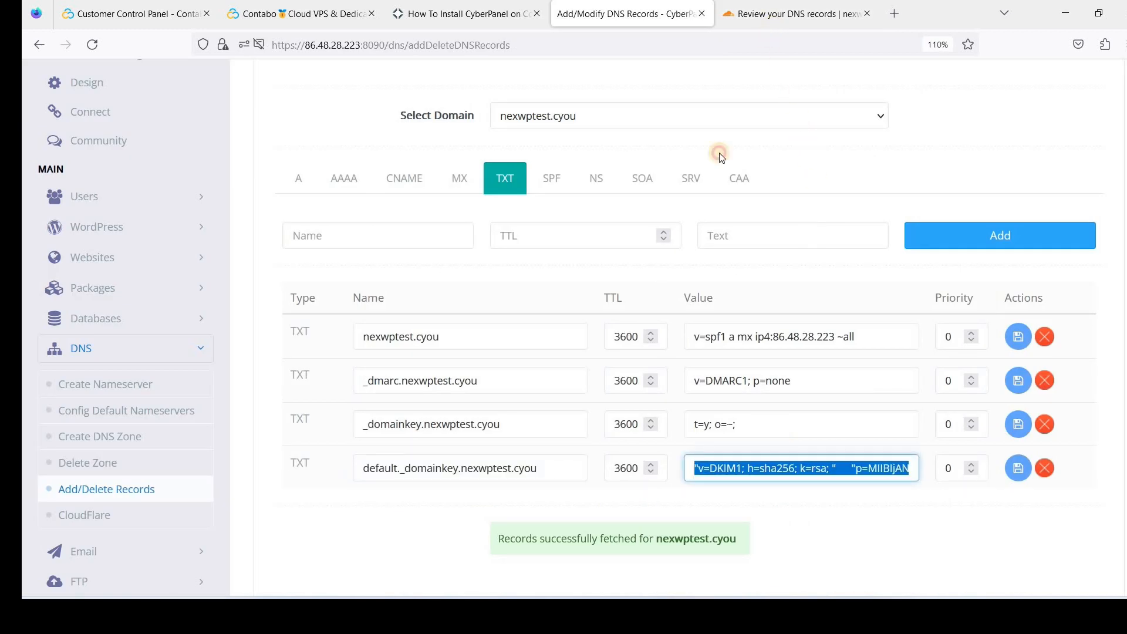
{"action": "left_click", "coordinate": [781, 14]}
{"action": "left_click", "coordinate": [443, 310]}
{"action": "scroll", "coordinate": [433, 452], "scroll_direction": "down", "scroll_amount": 6}
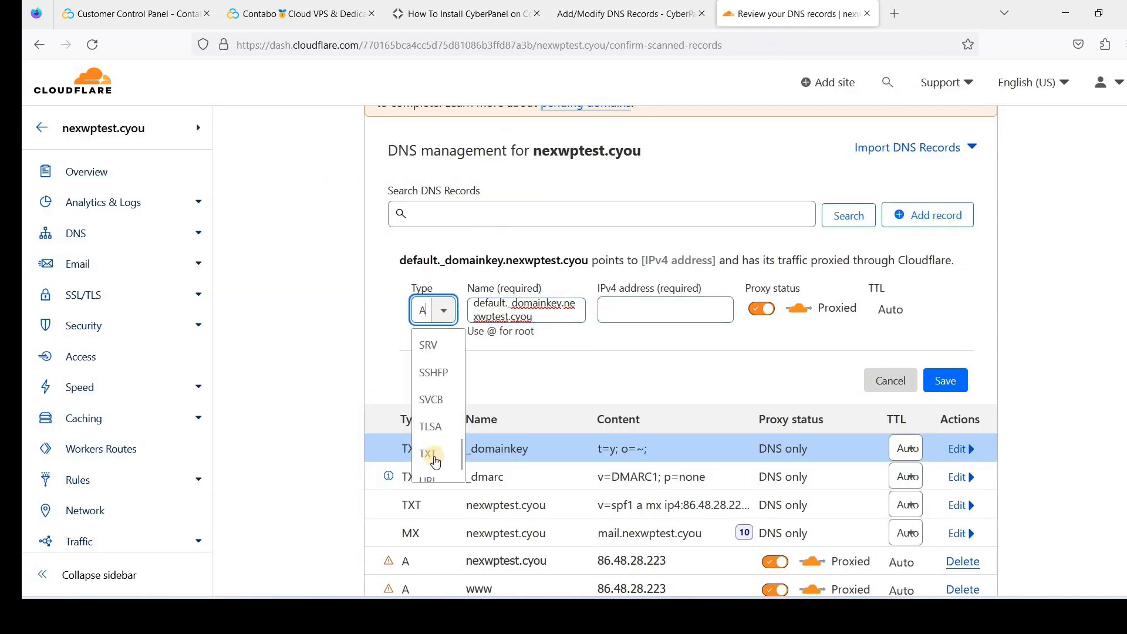
{"action": "left_click", "coordinate": [434, 453]}
{"action": "left_click", "coordinate": [533, 388]}
{"action": "key", "text": "ctrl+v"}
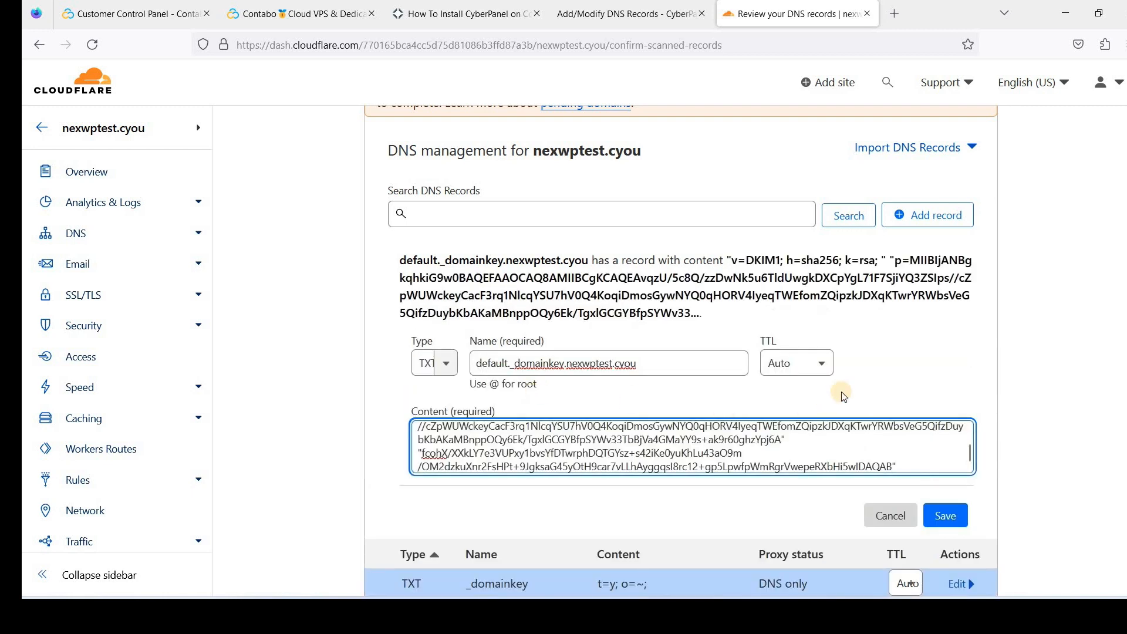
Verify the end of the pasted DKIM value and save the default._domainkey TXT record
{"action": "scroll", "coordinate": [947, 368], "scroll_direction": "down", "scroll_amount": 2}
{"action": "scroll", "coordinate": [540, 385], "scroll_direction": "up", "scroll_amount": 1}
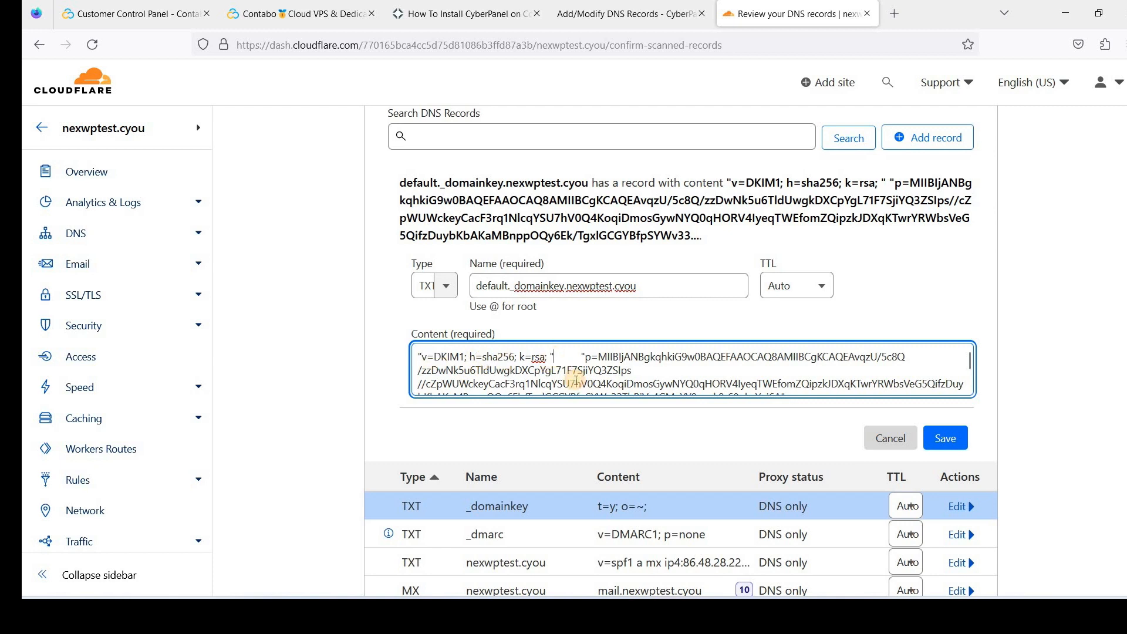
{"action": "scroll", "coordinate": [594, 365], "scroll_direction": "down", "scroll_amount": 2}
{"action": "scroll", "coordinate": [542, 360], "scroll_direction": "up", "scroll_amount": 2}
{"action": "scroll", "coordinate": [582, 317], "scroll_direction": "down", "scroll_amount": 3}
{"action": "scroll", "coordinate": [572, 275], "scroll_direction": "down", "scroll_amount": 2}
{"action": "left_click", "coordinate": [816, 282]}
{"action": "scroll", "coordinate": [587, 294], "scroll_direction": "up", "scroll_amount": 3}
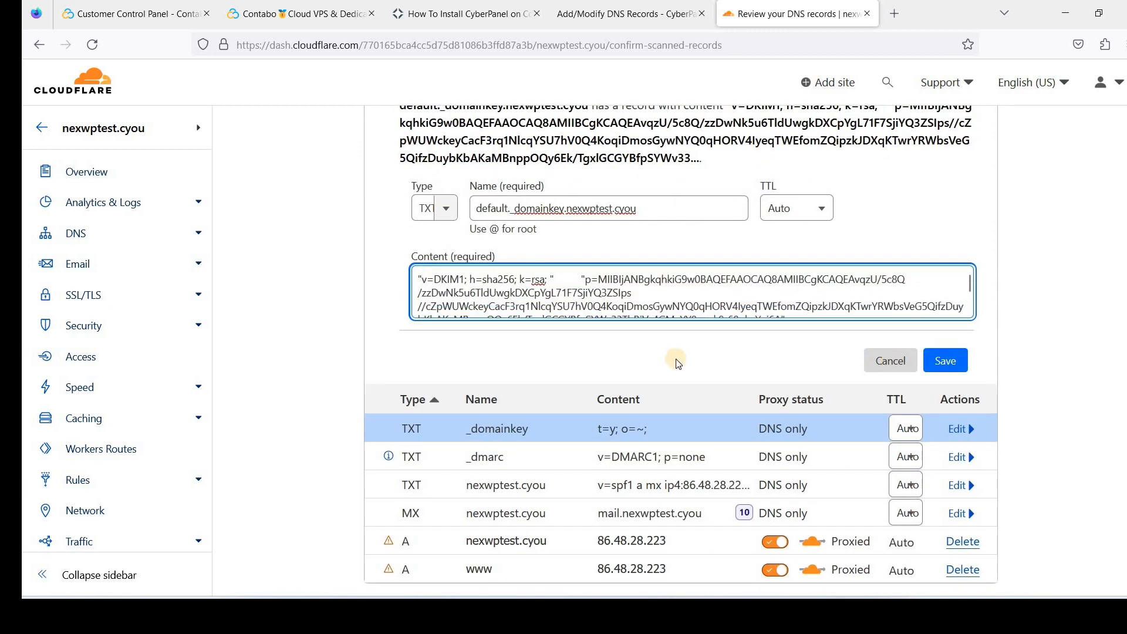
{"action": "scroll", "coordinate": [675, 359], "scroll_direction": "up", "scroll_amount": 3}
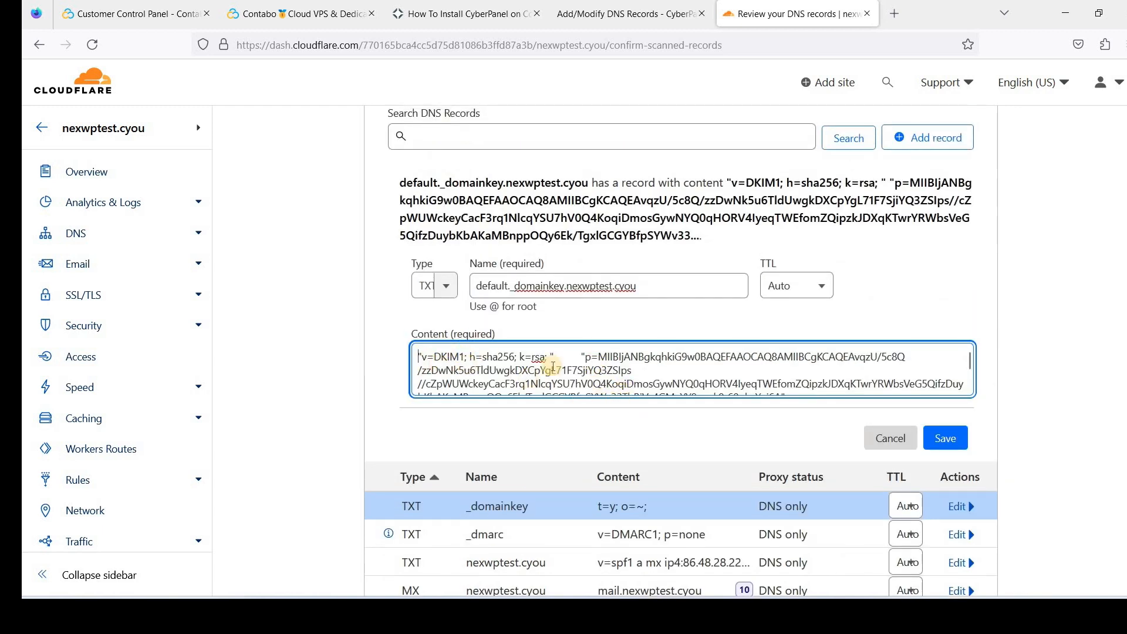
{"action": "left_click", "coordinate": [956, 441]}
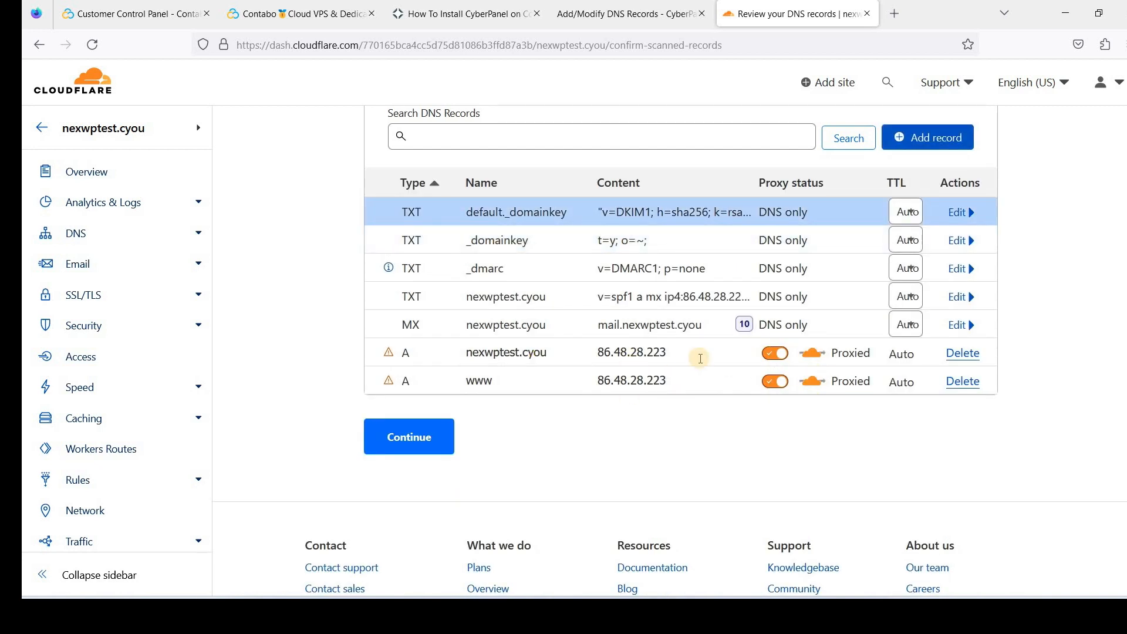
{"action": "scroll", "coordinate": [668, 422], "scroll_direction": "up", "scroll_amount": 2}
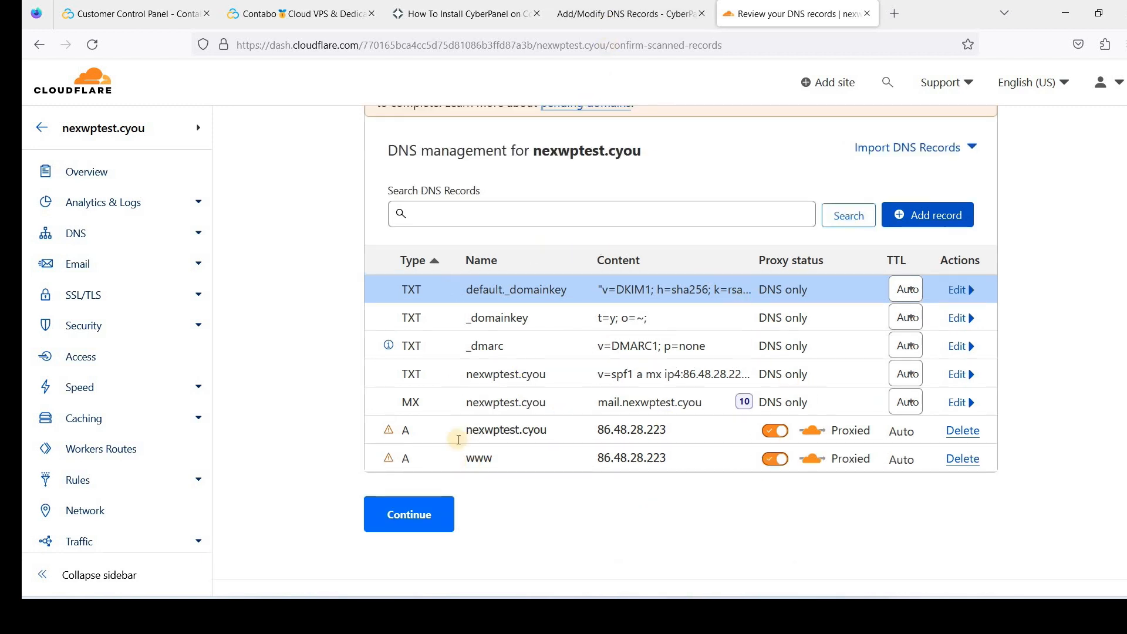
Start another Cloudflare DNS record, setting its type back to A
{"action": "left_click", "coordinate": [634, 18]}
{"action": "left_click", "coordinate": [766, 16]}
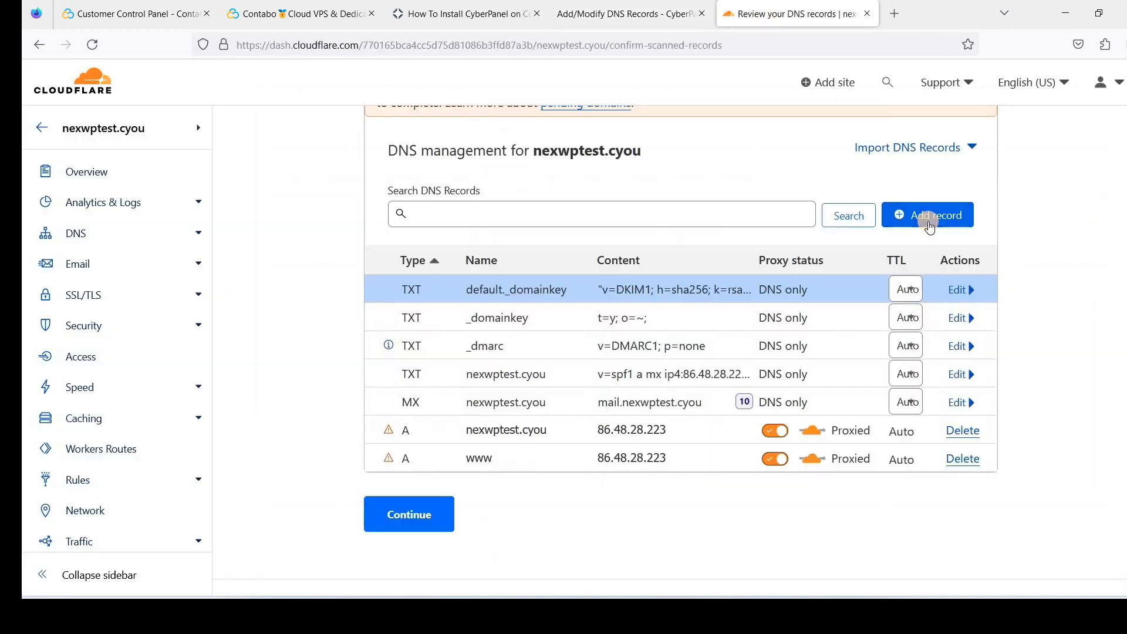
{"action": "left_click", "coordinate": [927, 228]}
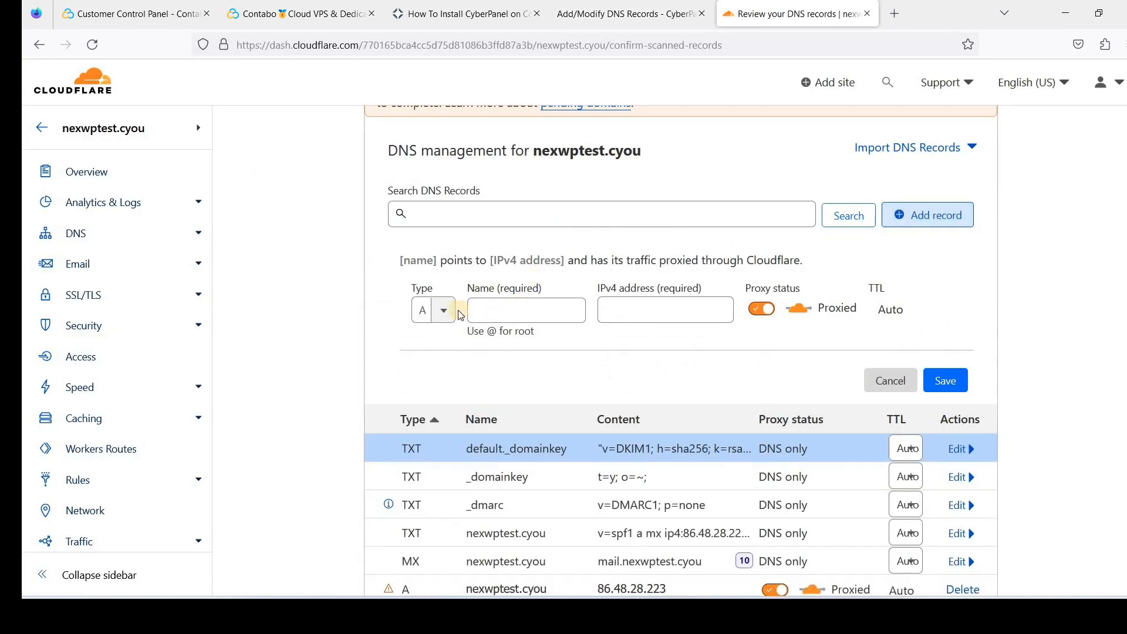
{"action": "left_click", "coordinate": [437, 310]}
{"action": "scroll", "coordinate": [448, 438], "scroll_direction": "down", "scroll_amount": 5}
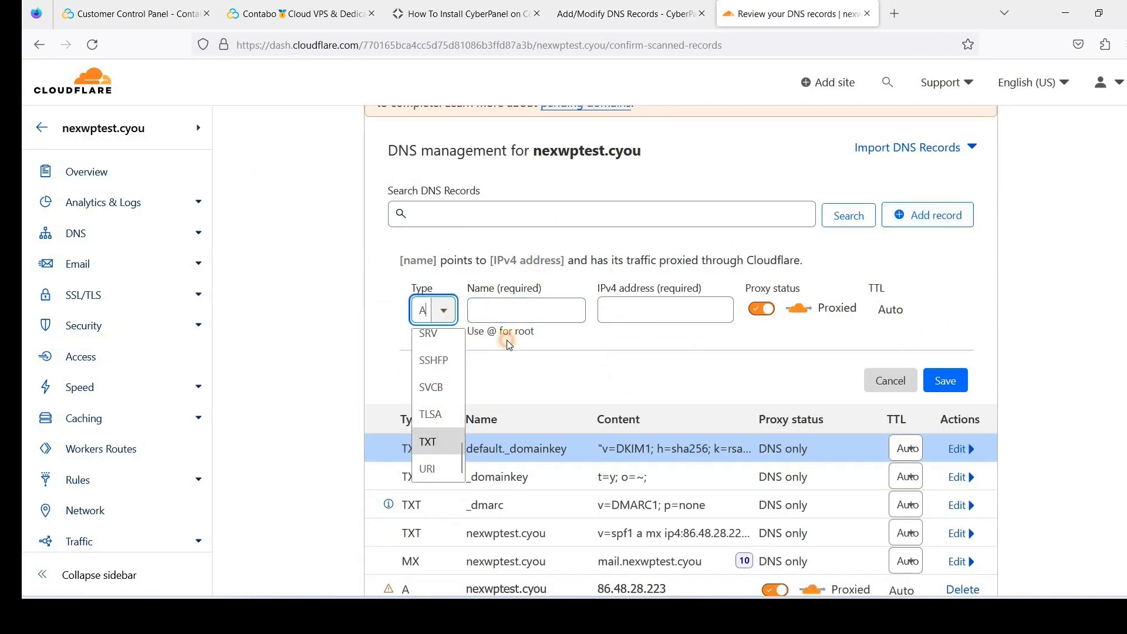
{"action": "left_click", "coordinate": [428, 453]}
{"action": "left_click", "coordinate": [506, 314]}
{"action": "left_click", "coordinate": [447, 310]}
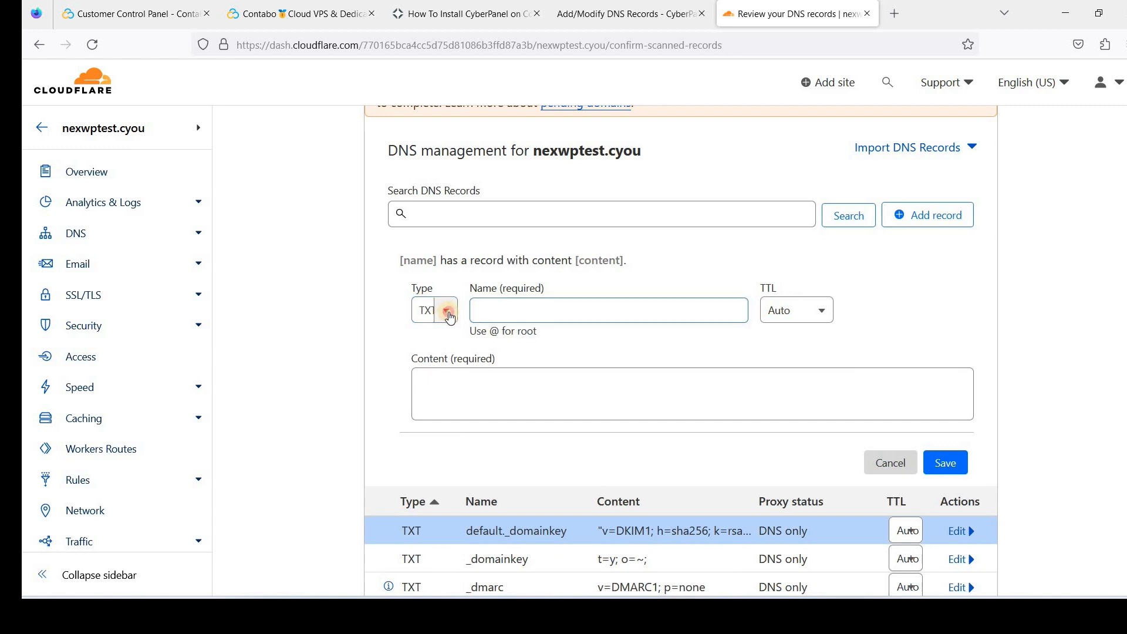
{"action": "scroll", "coordinate": [439, 382], "scroll_direction": "up", "scroll_amount": 3}
{"action": "scroll", "coordinate": [441, 352], "scroll_direction": "up", "scroll_amount": 3}
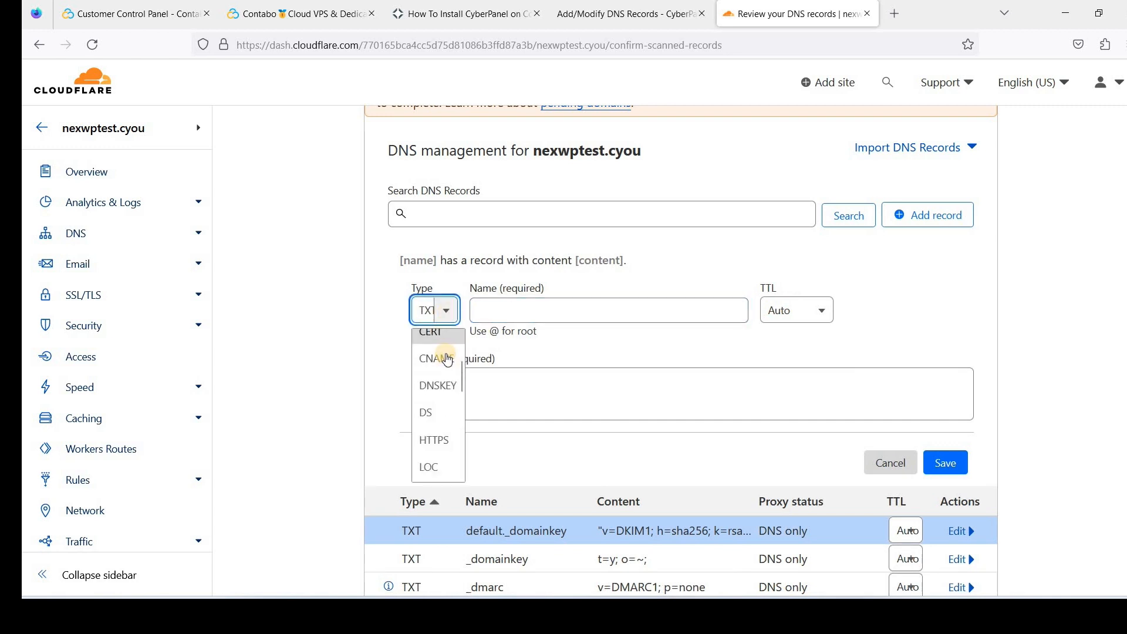
{"action": "key", "text": "Return"}
{"action": "left_click", "coordinate": [549, 310]}
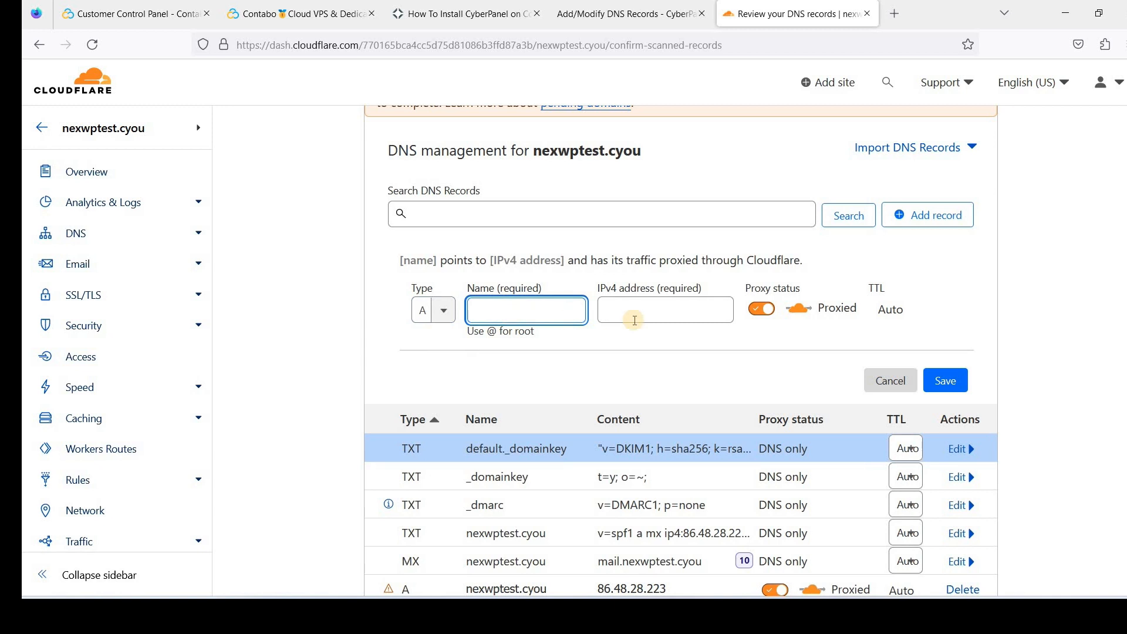
Clear the invalid 'mail' entry that Cloudflare rejected in the IPv4 address box
{"action": "type", "text": "@"}
{"action": "left_click", "coordinate": [633, 317]}
{"action": "type", "text": "mail"}
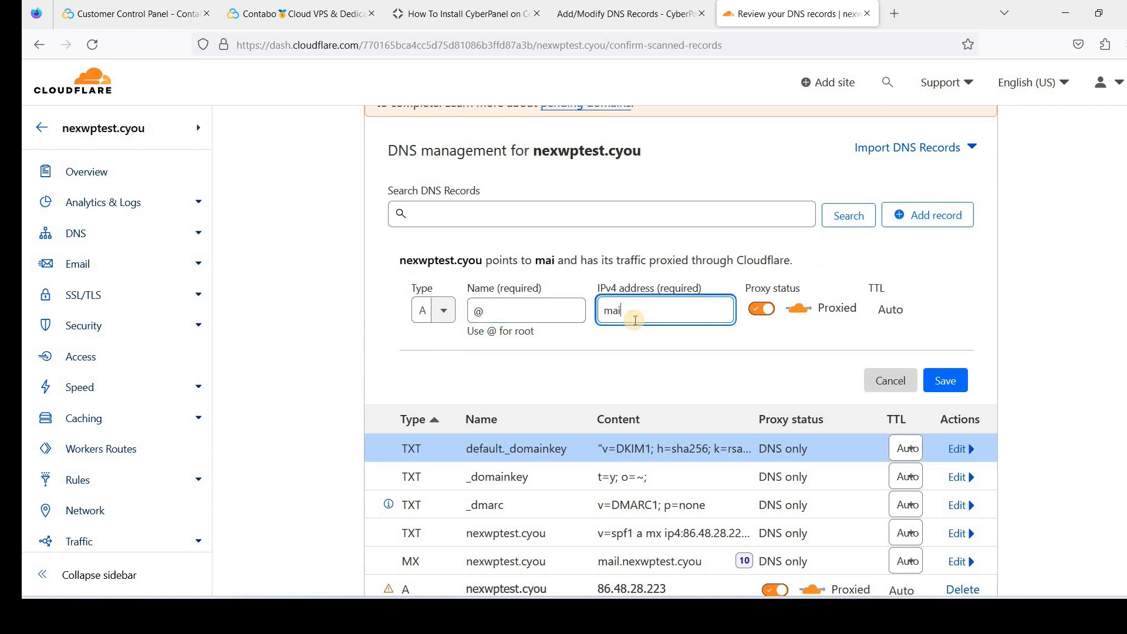
{"action": "left_click", "coordinate": [949, 382]}
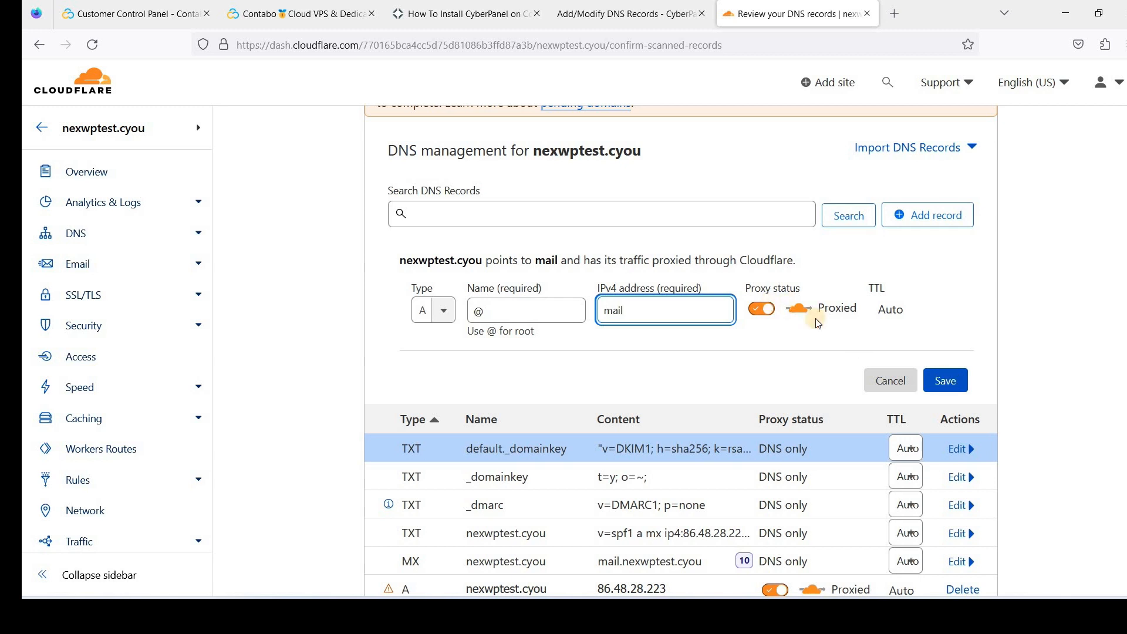
{"action": "left_click", "coordinate": [949, 382]}
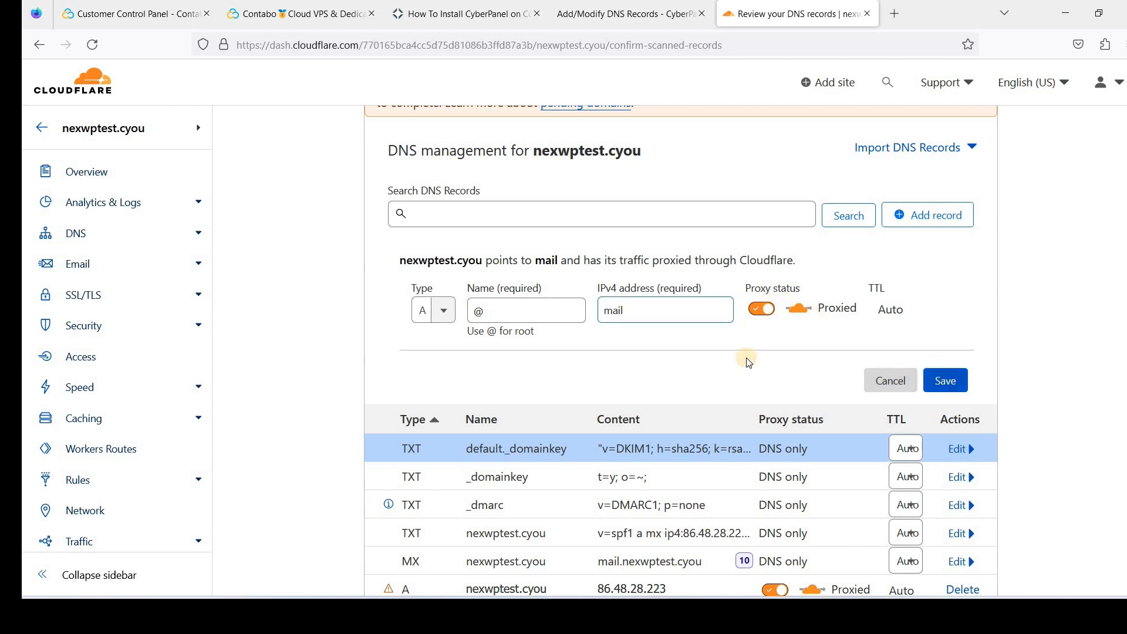
{"action": "left_click", "coordinate": [634, 315]}
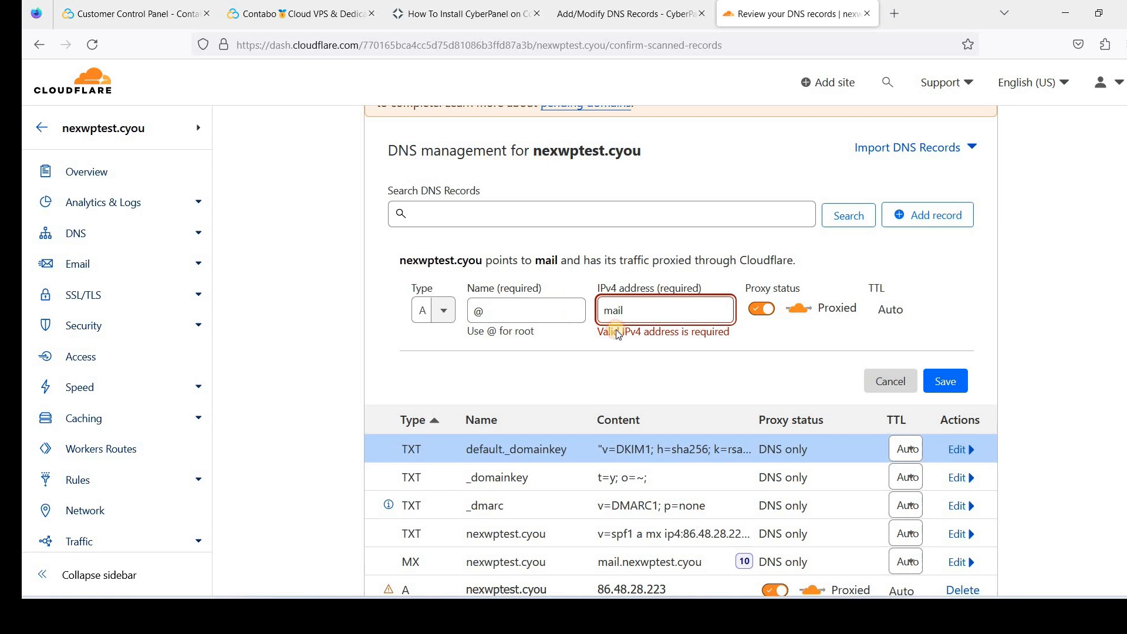
{"action": "double_click", "coordinate": [614, 311]}
{"action": "key", "text": "BackSpace"}
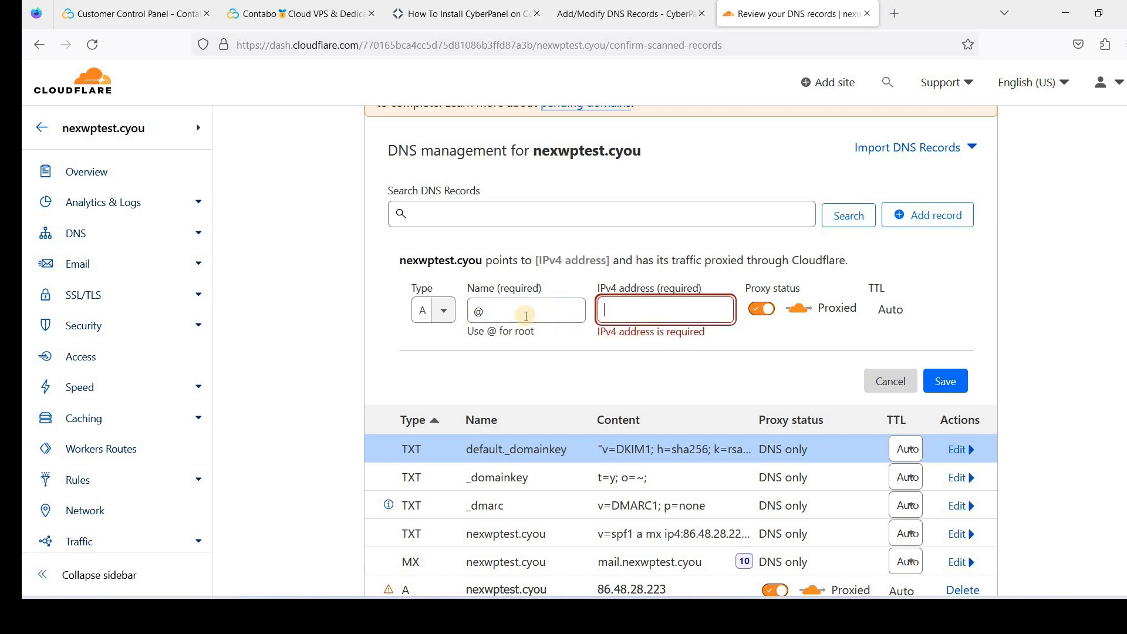
Set the record name to mail with IPv4 86.48.28.223 and save the A record
{"action": "double_click", "coordinate": [477, 311]}
{"action": "type", "text": "mai"}
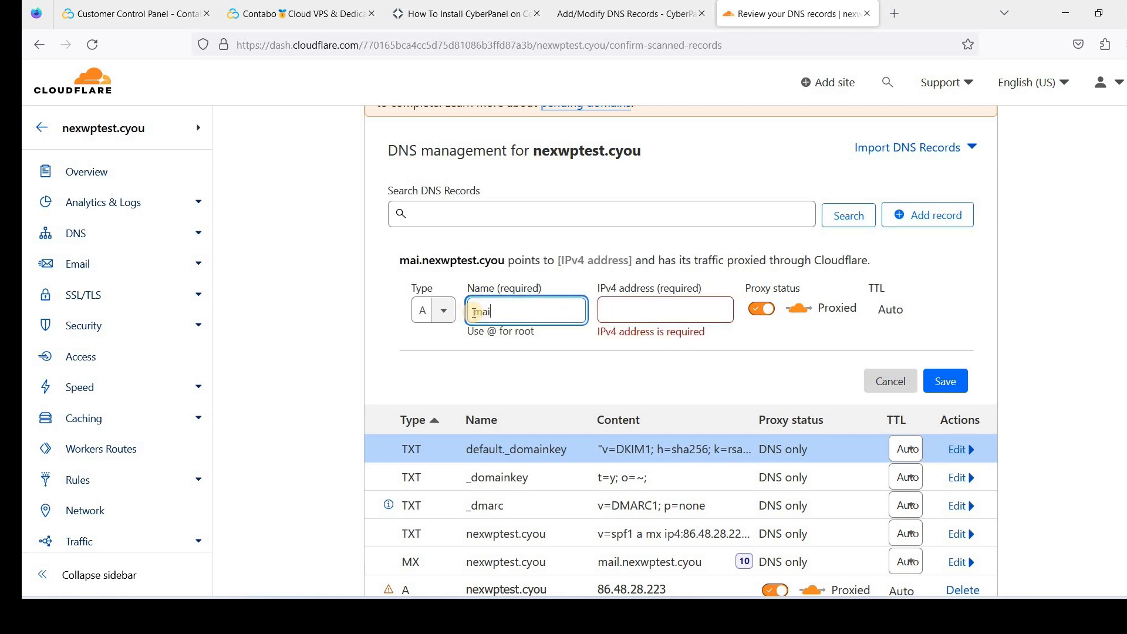
{"action": "type", "text": "l"}
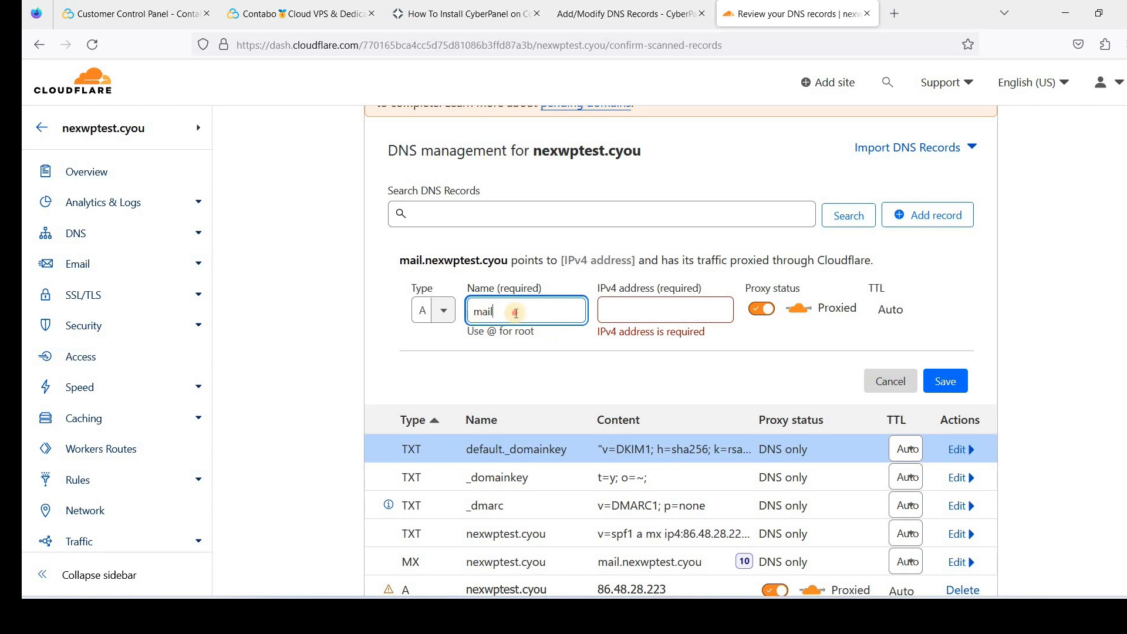
{"action": "double_click", "coordinate": [500, 312]}
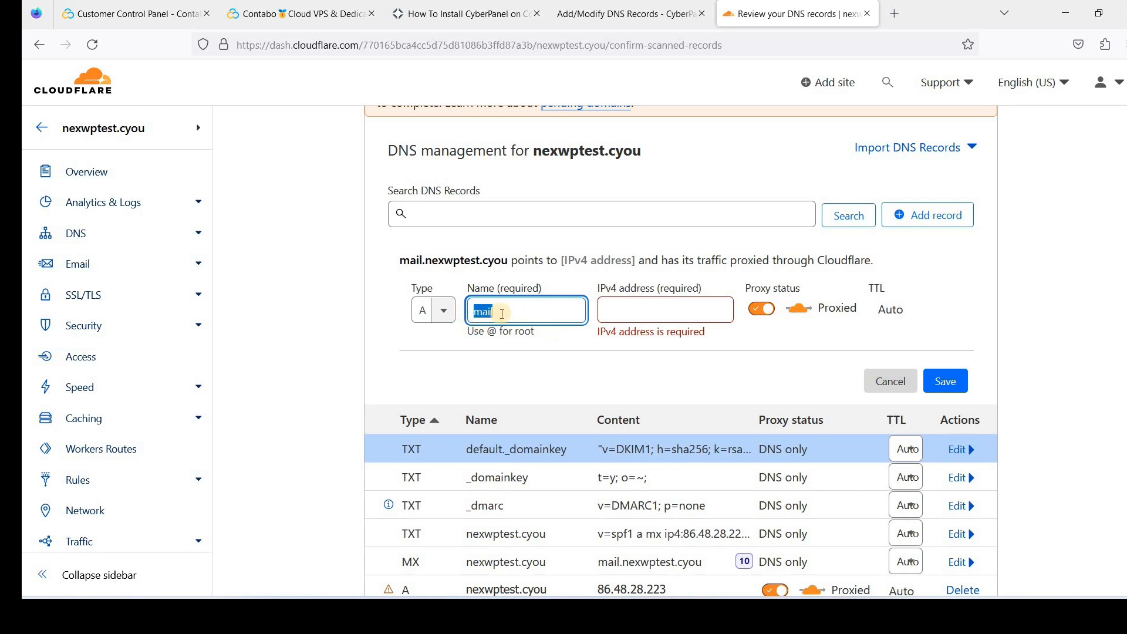
{"action": "key", "text": "Tab"}
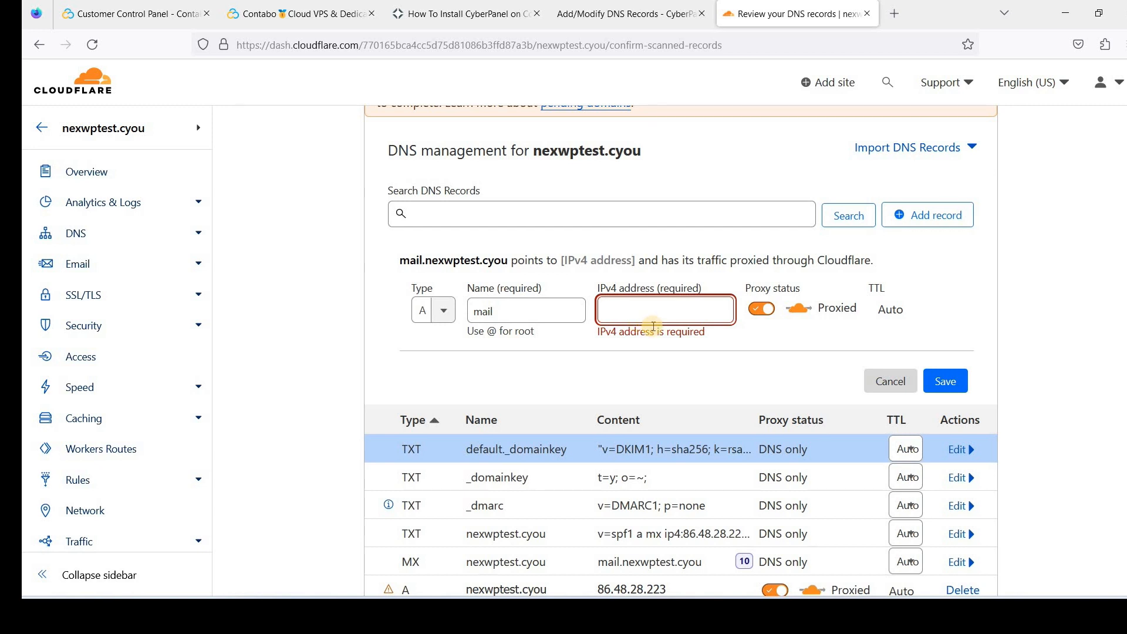
{"action": "type", "text": "8"}
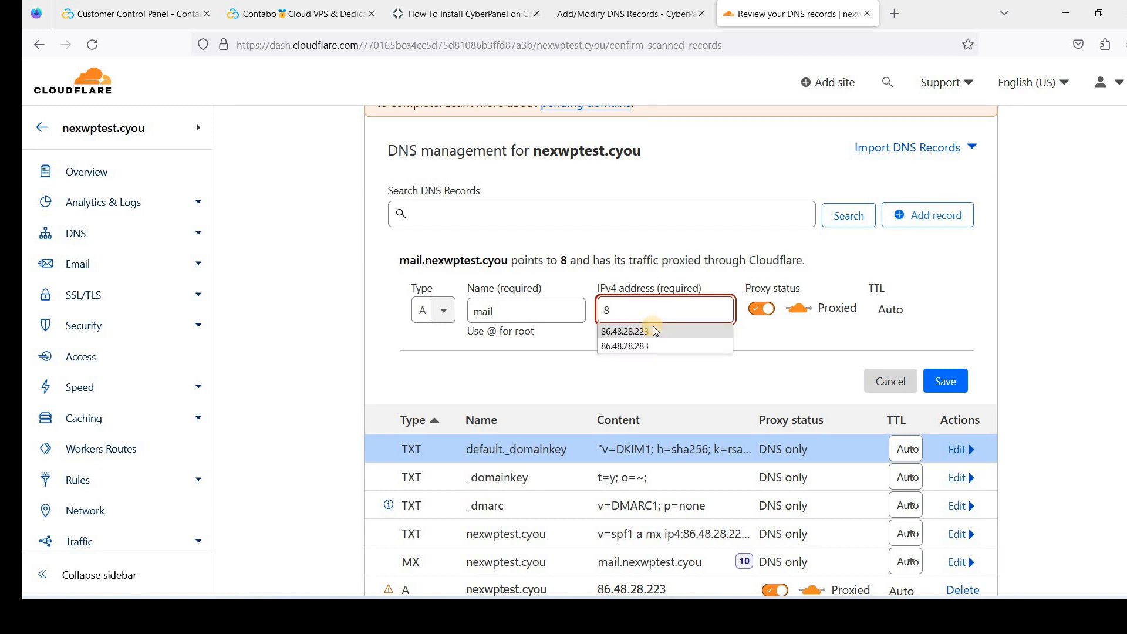
{"action": "left_click", "coordinate": [656, 331]}
{"action": "key", "text": "Return"}
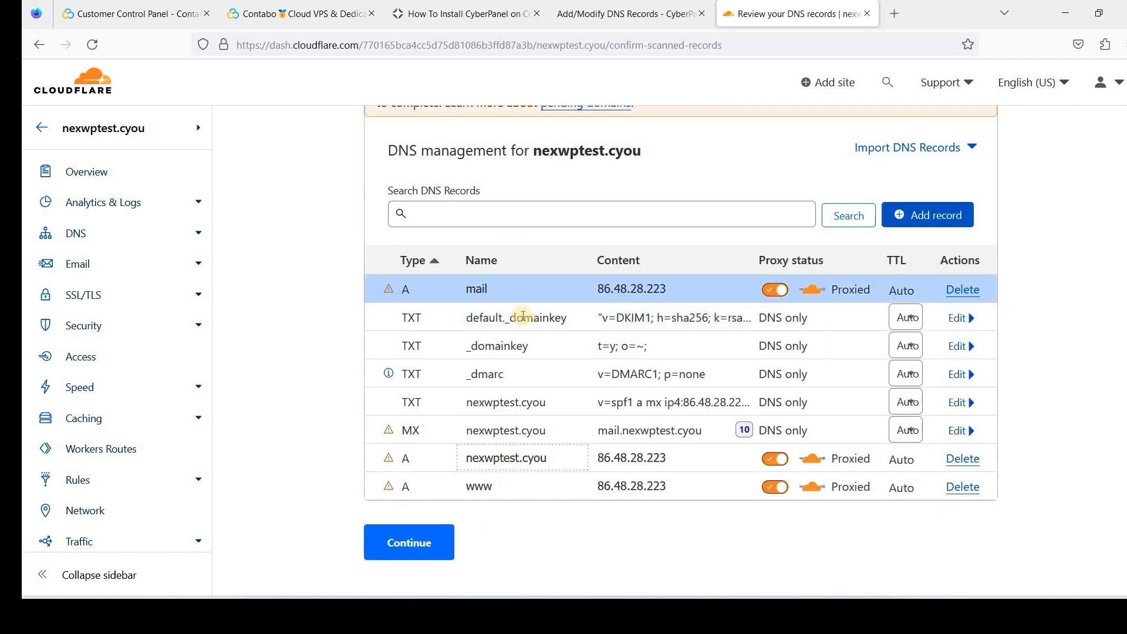
{"action": "left_click", "coordinate": [910, 223]}
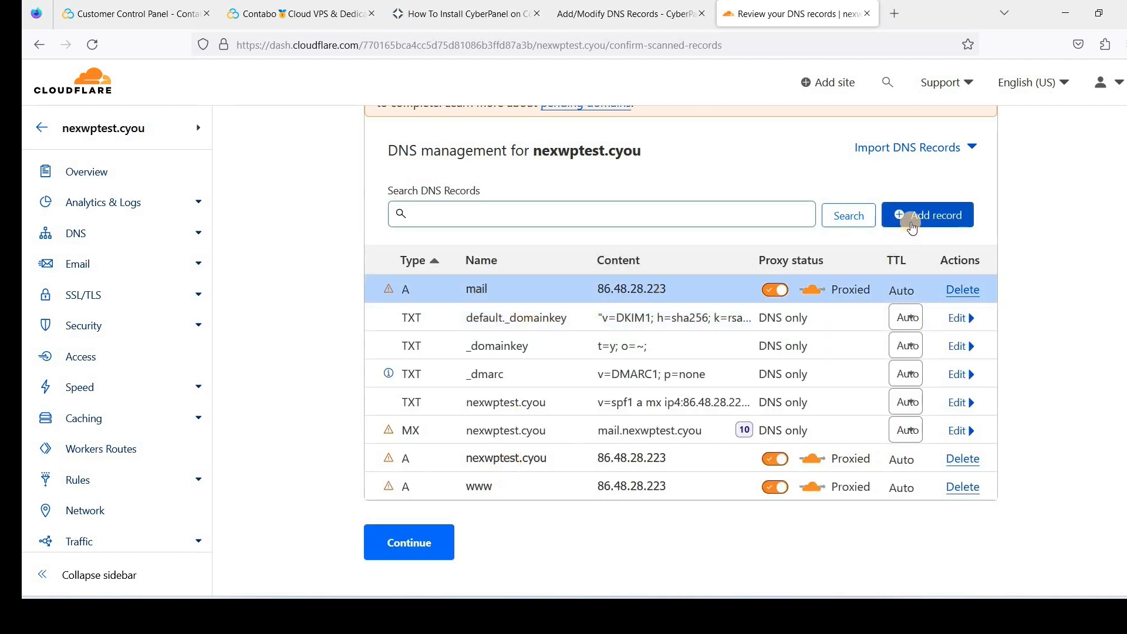
{"action": "type", "text": "www"}
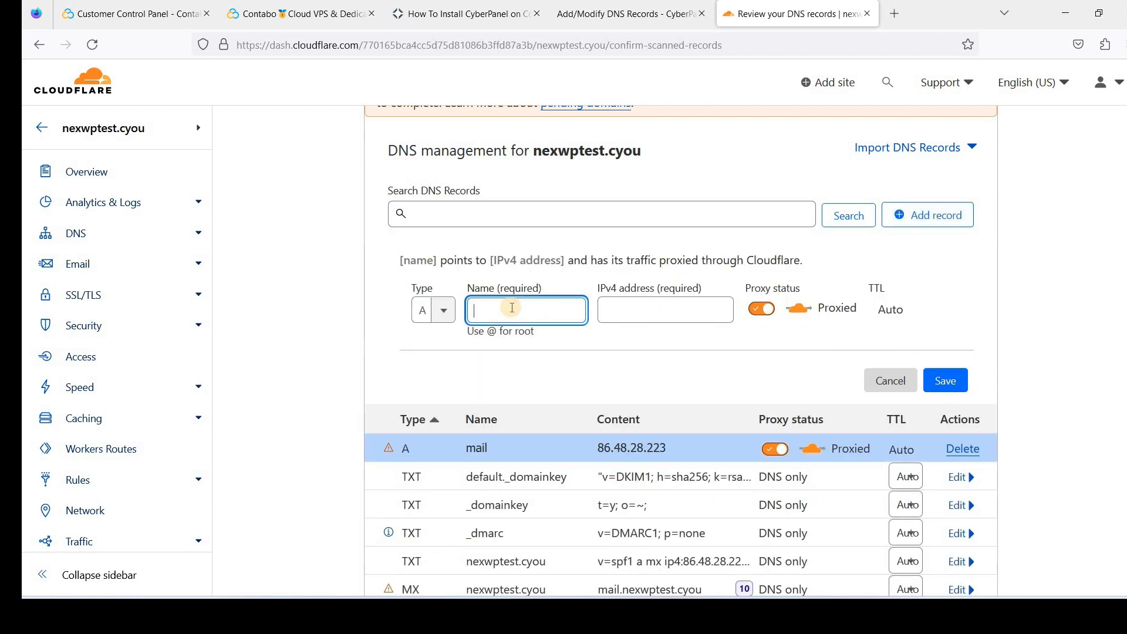
{"action": "type", "text": ".mail"}
{"action": "left_click", "coordinate": [638, 318]}
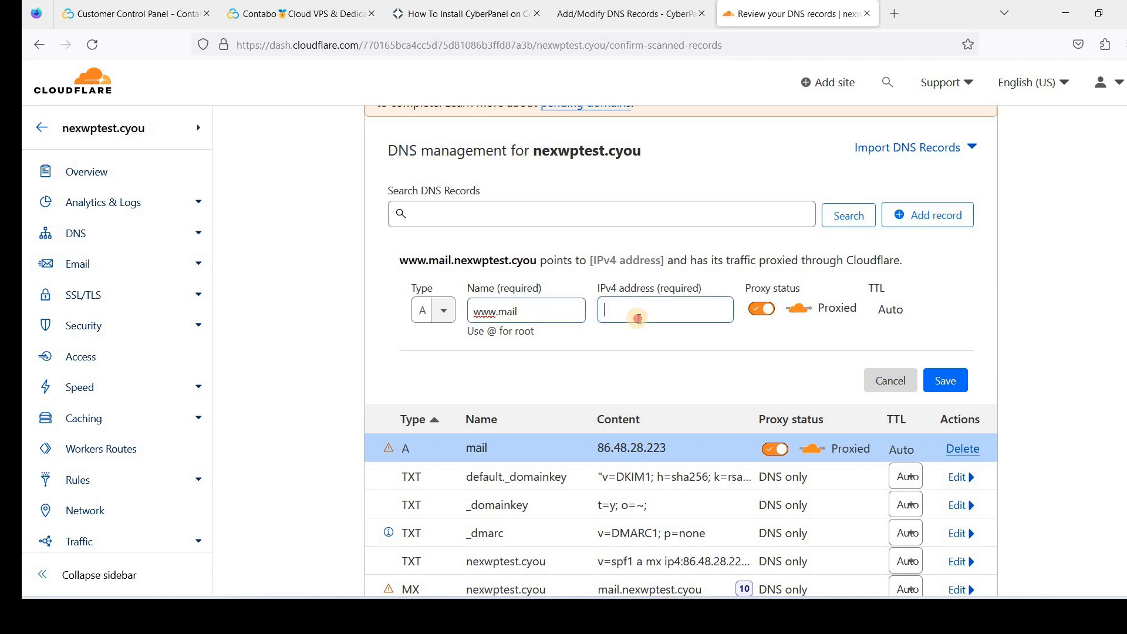
{"action": "left_click", "coordinate": [638, 319]}
{"action": "left_click", "coordinate": [656, 332]}
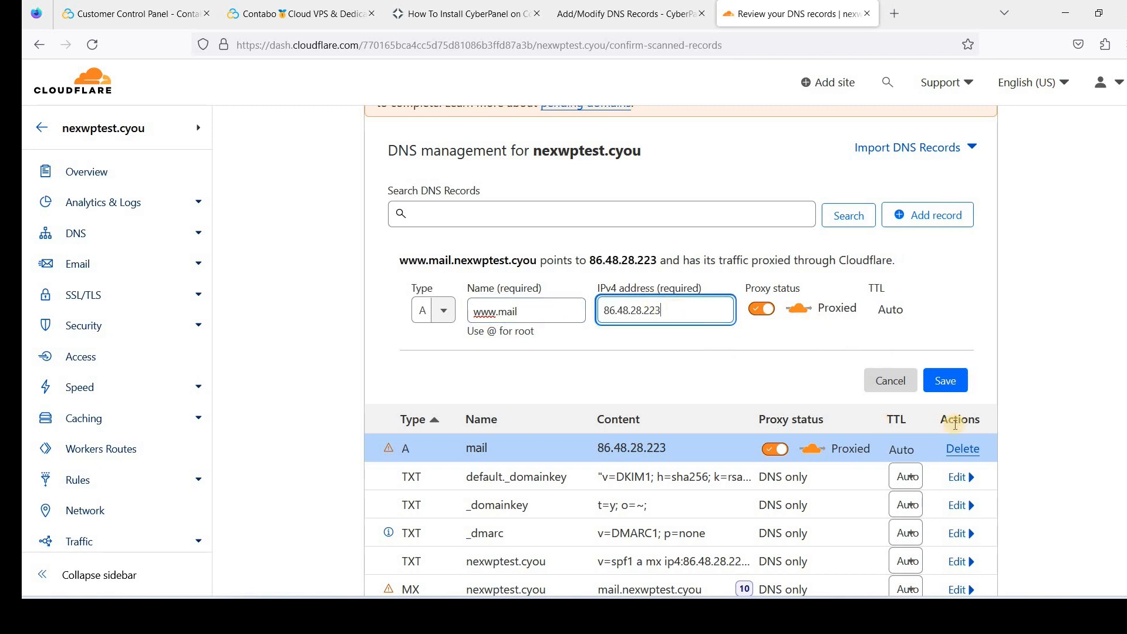
{"action": "left_click", "coordinate": [949, 388]}
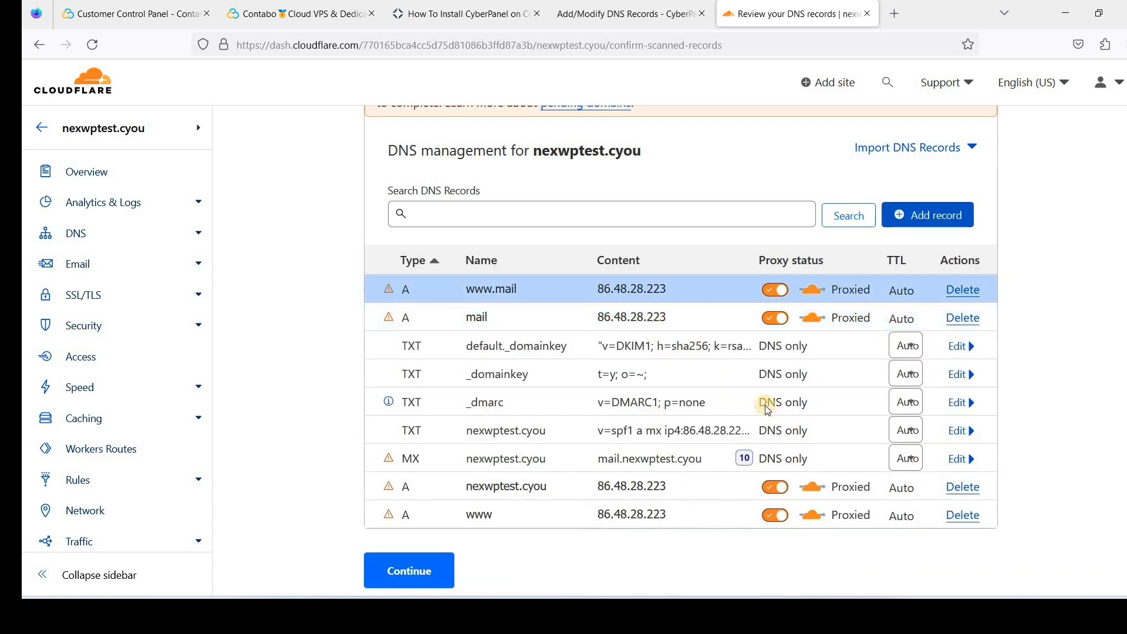
Compare CyberPanel's DNS record list against the records reviewed in Cloudflare
{"action": "scroll", "coordinate": [693, 264], "scroll_direction": "down", "scroll_amount": 1}
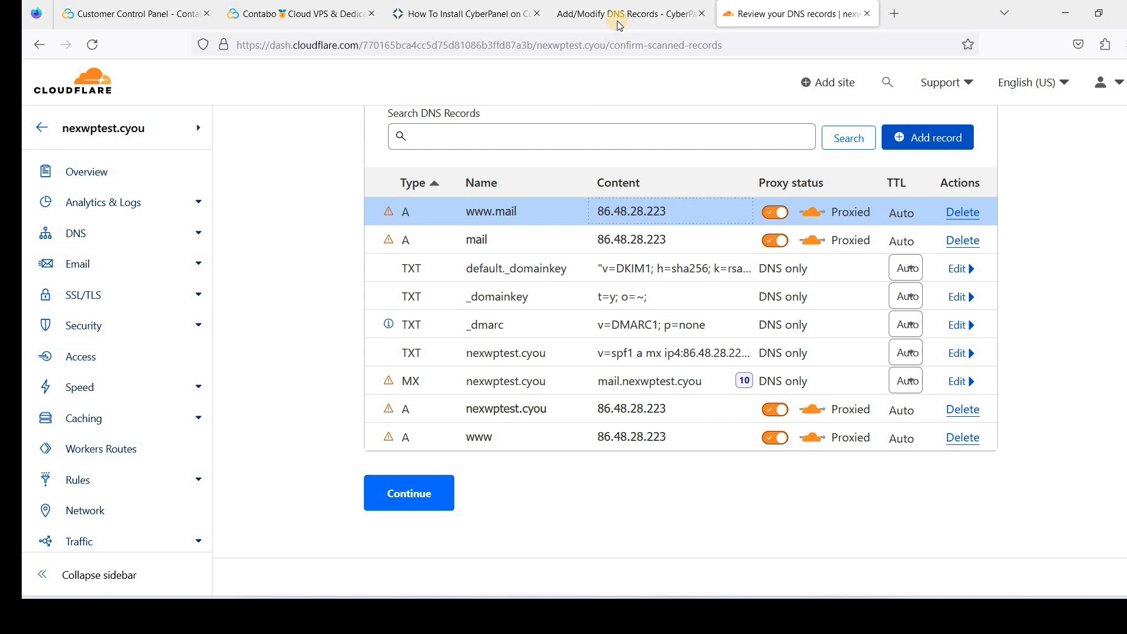
{"action": "left_click", "coordinate": [641, 17]}
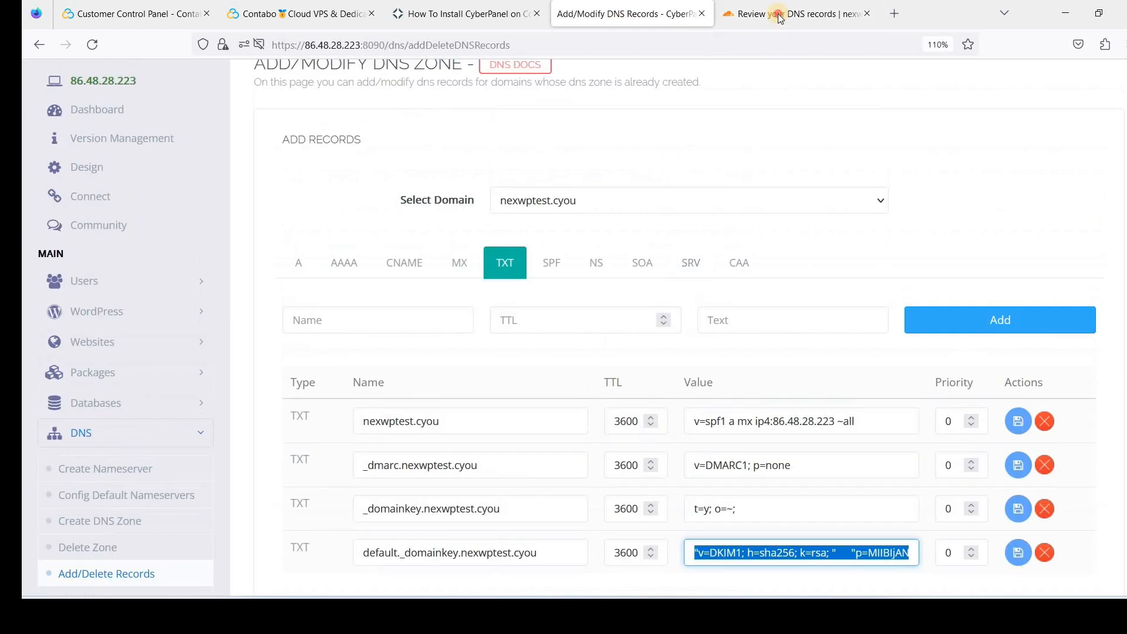
{"action": "left_click", "coordinate": [781, 18]}
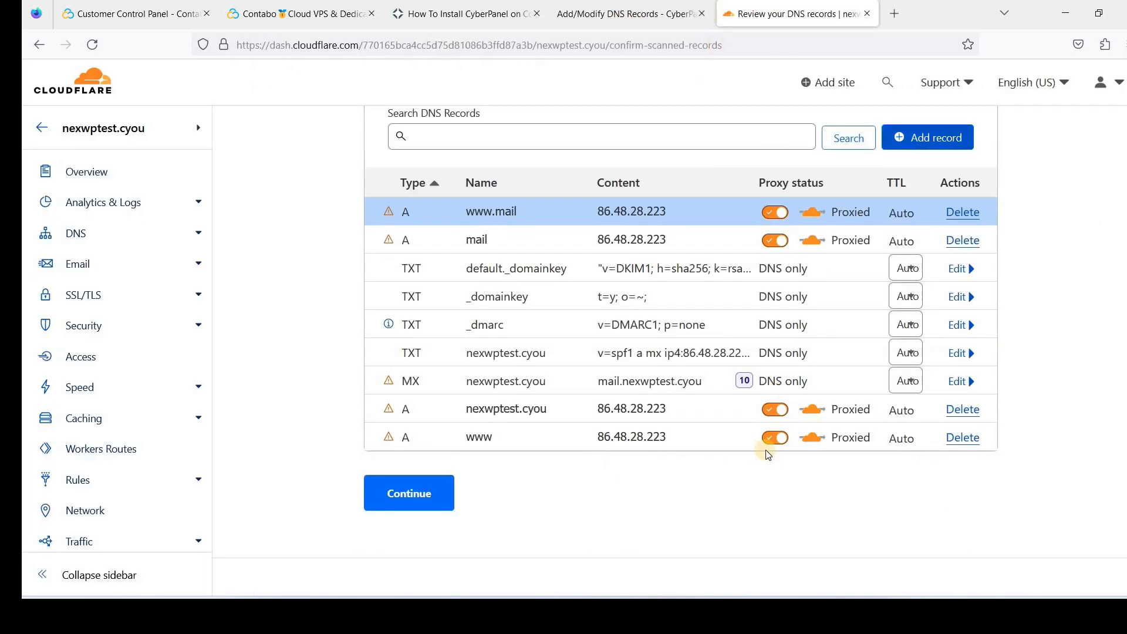
{"action": "left_click", "coordinate": [629, 27]}
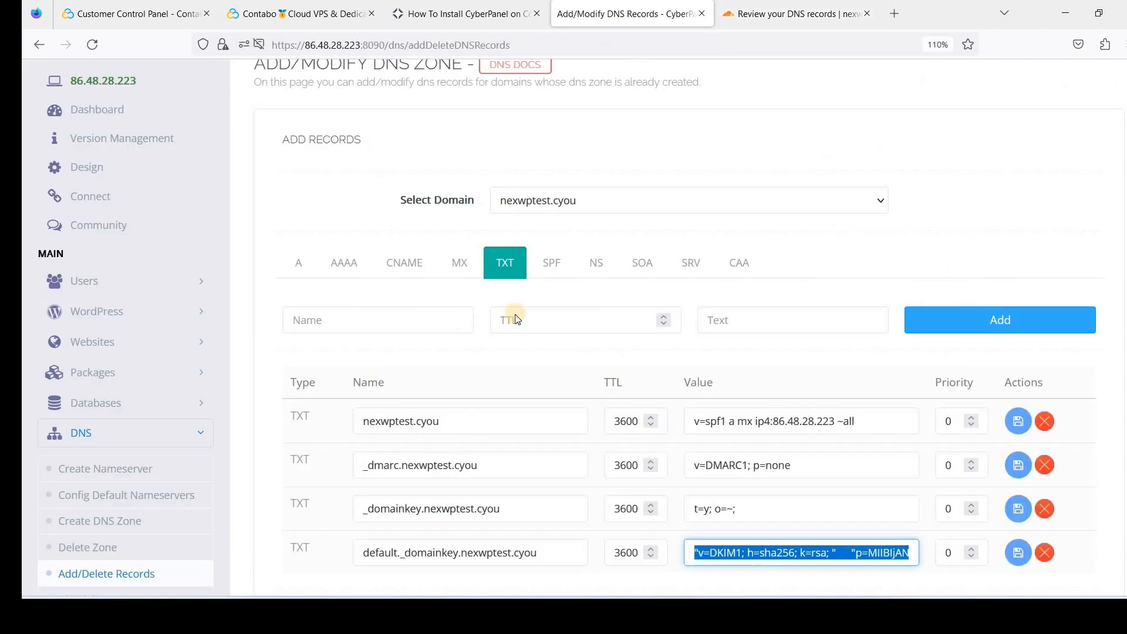
{"action": "scroll", "coordinate": [534, 315], "scroll_direction": "up", "scroll_amount": 3}
{"action": "scroll", "coordinate": [557, 254], "scroll_direction": "down", "scroll_amount": 2}
{"action": "scroll", "coordinate": [253, 339], "scroll_direction": "down", "scroll_amount": 1}
{"action": "scroll", "coordinate": [259, 339], "scroll_direction": "up", "scroll_amount": 2}
{"action": "scroll", "coordinate": [261, 342], "scroll_direction": "up", "scroll_amount": 2}
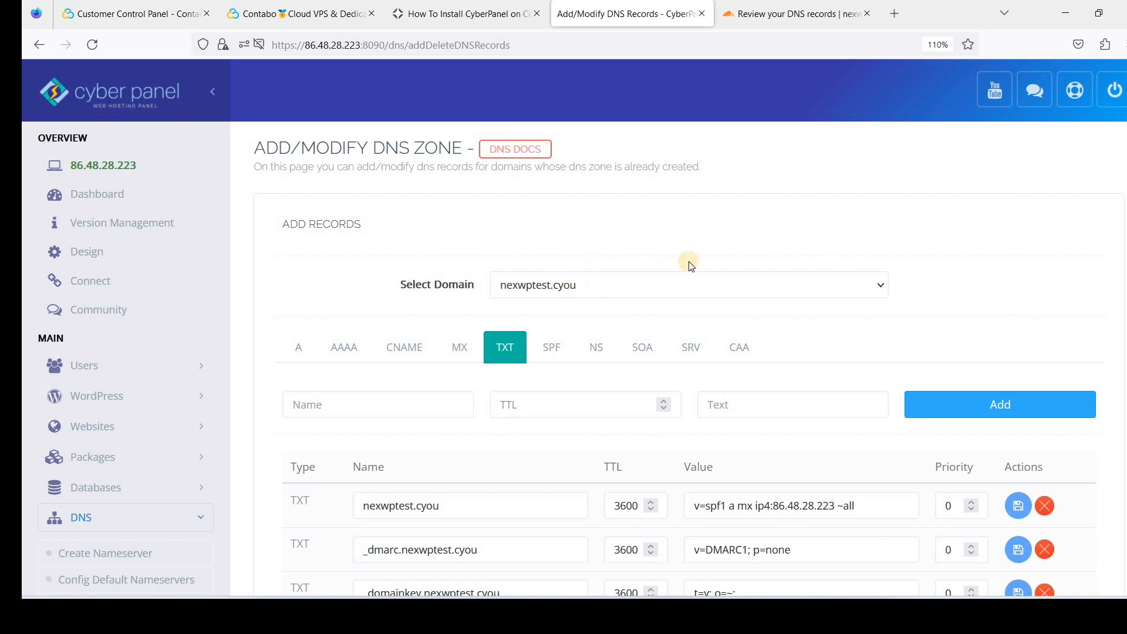
Reload Cloudflare's DNS review so the four A records appear grouped at the top
{"action": "left_click", "coordinate": [754, 21]}
{"action": "scroll", "coordinate": [325, 238], "scroll_direction": "up", "scroll_amount": 5}
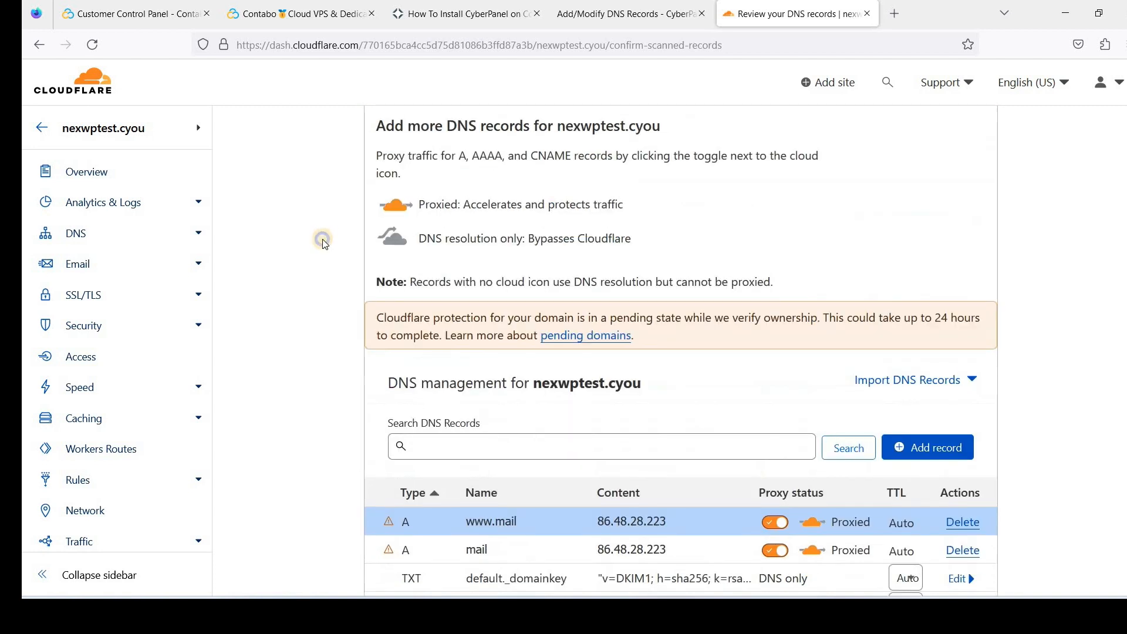
{"action": "right_click", "coordinate": [325, 243]}
{"action": "left_click", "coordinate": [418, 252]}
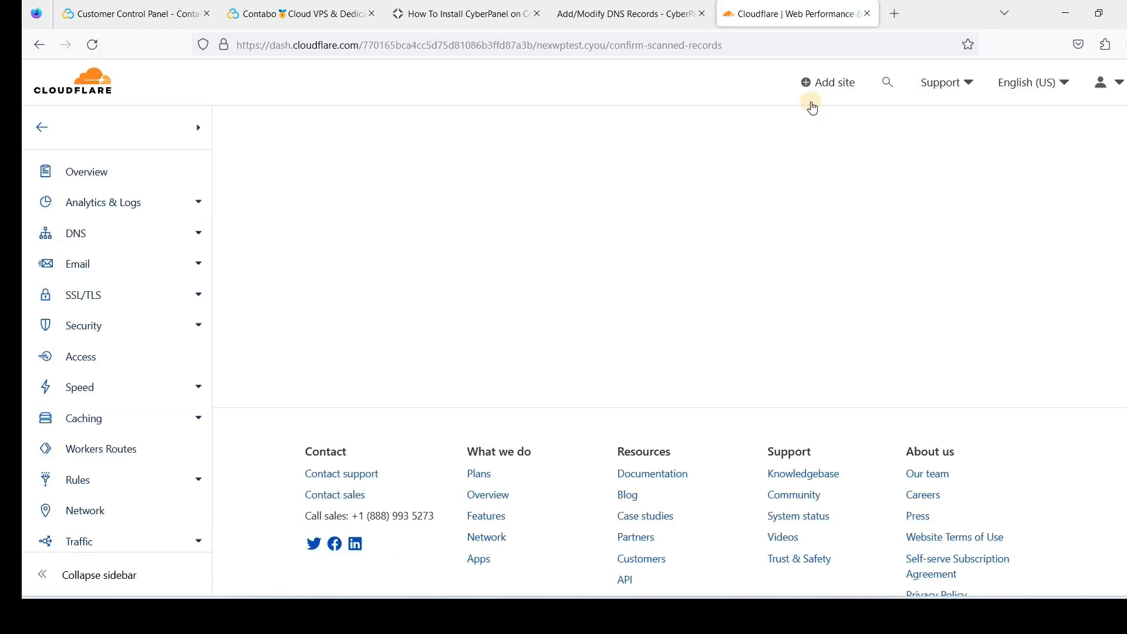
{"action": "scroll", "coordinate": [622, 268], "scroll_direction": "down", "scroll_amount": 3}
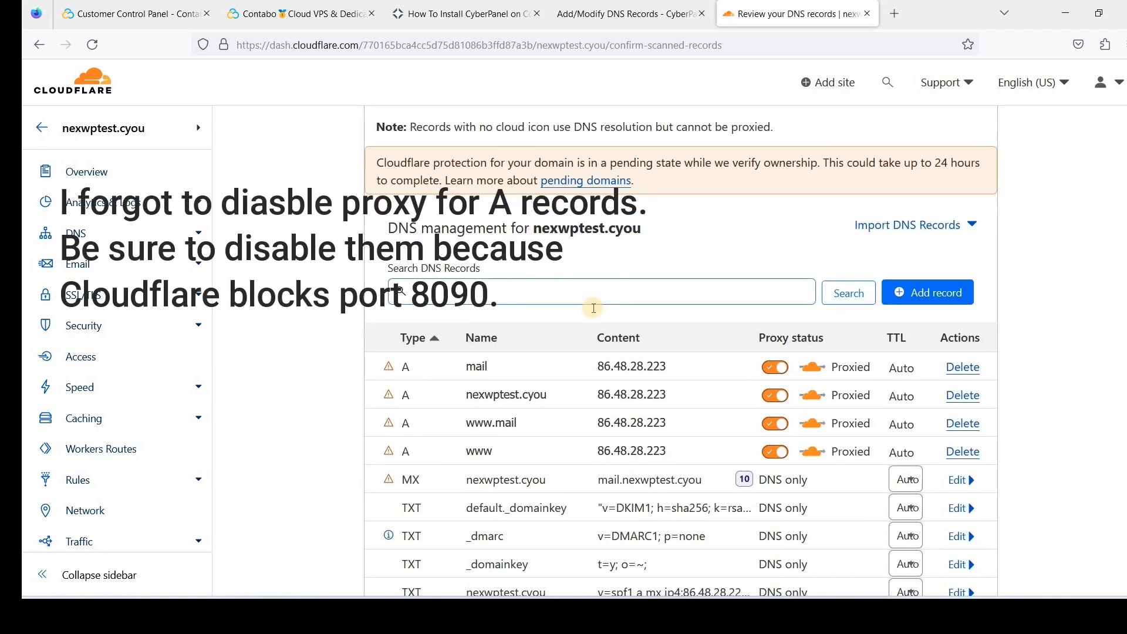
{"action": "scroll", "coordinate": [594, 308], "scroll_direction": "down", "scroll_amount": 1}
{"action": "scroll", "coordinate": [656, 267], "scroll_direction": "up", "scroll_amount": 1}
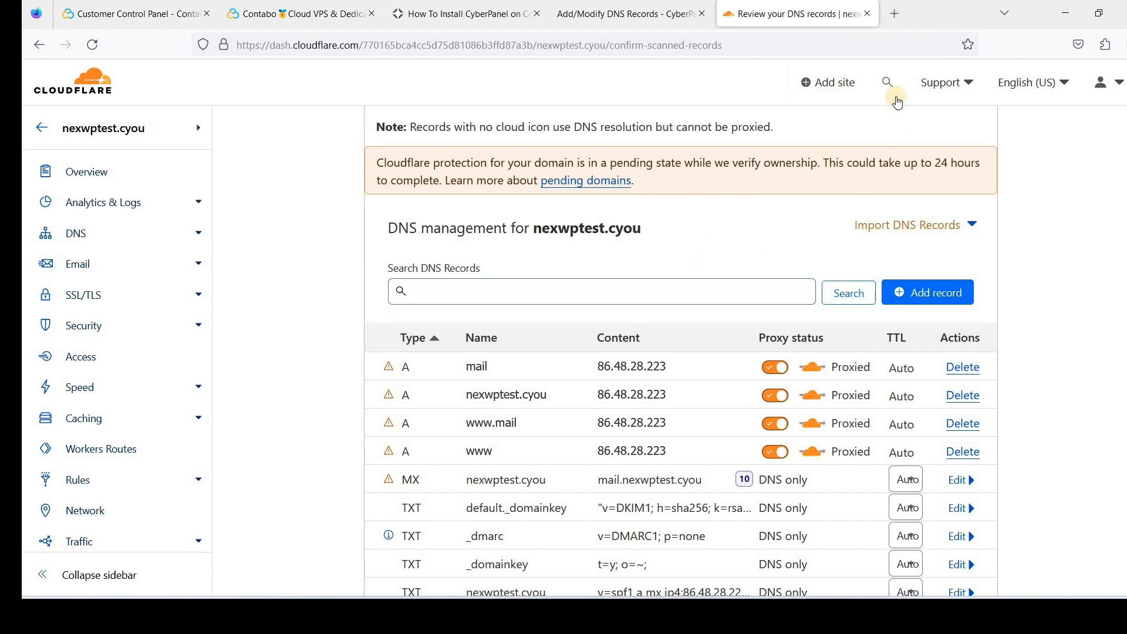
On namecheap.com, switch nexwptest.cyou's nameservers to Custom DNS
{"action": "key", "text": "ctrl+t"}
{"action": "type", "text": "www.namecheap.com"}
{"action": "key", "text": "Return"}
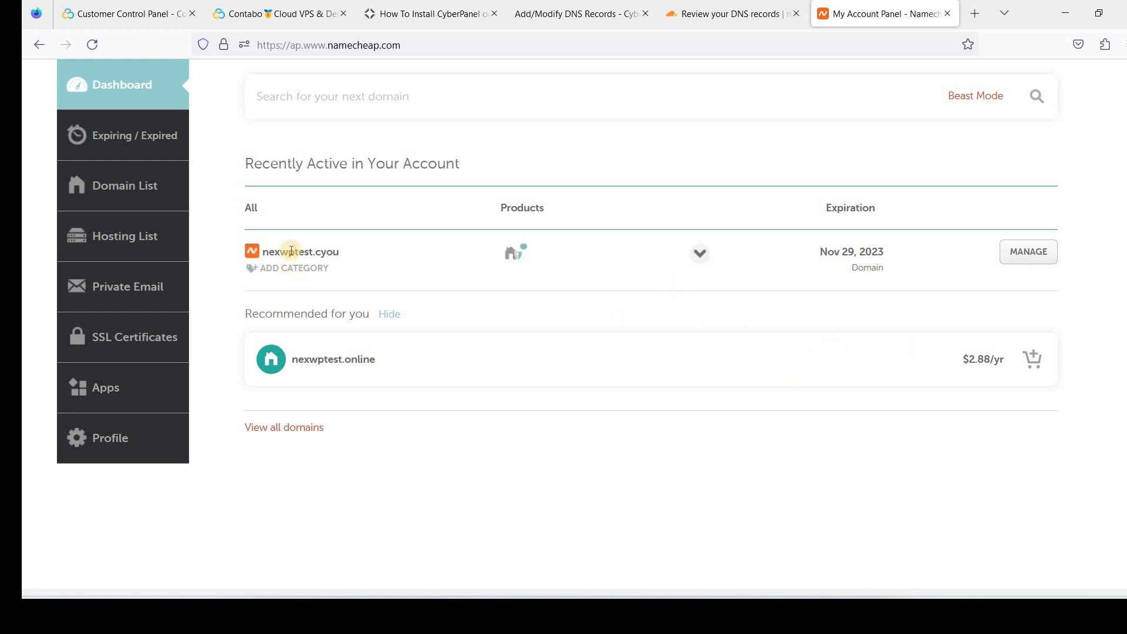
{"action": "left_click", "coordinate": [1040, 261]}
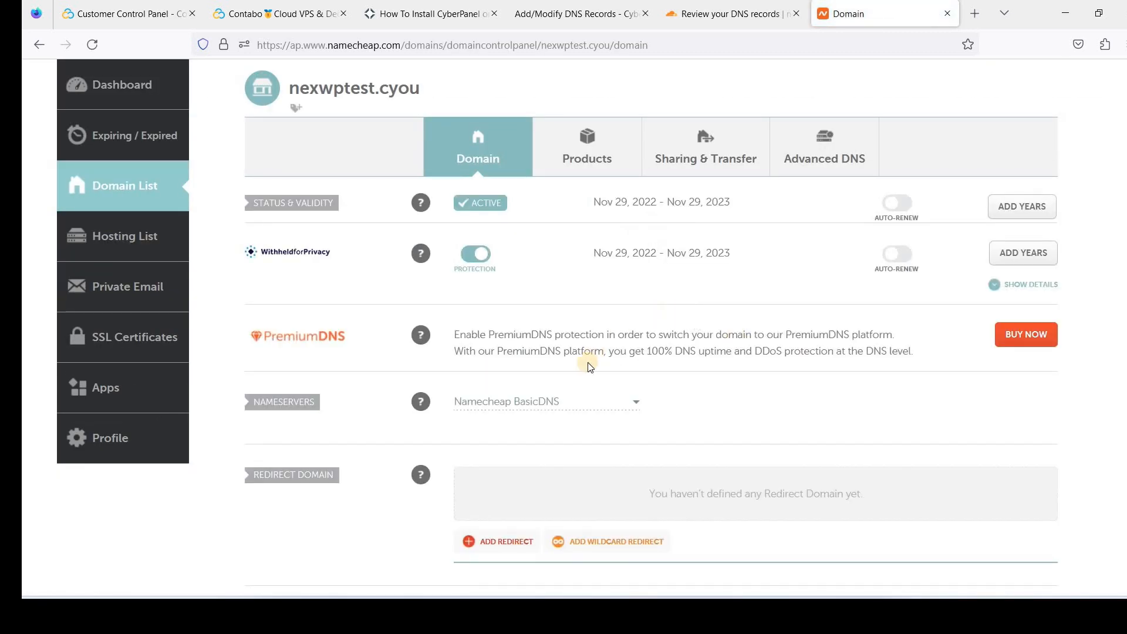
{"action": "scroll", "coordinate": [607, 315], "scroll_direction": "down", "scroll_amount": 2}
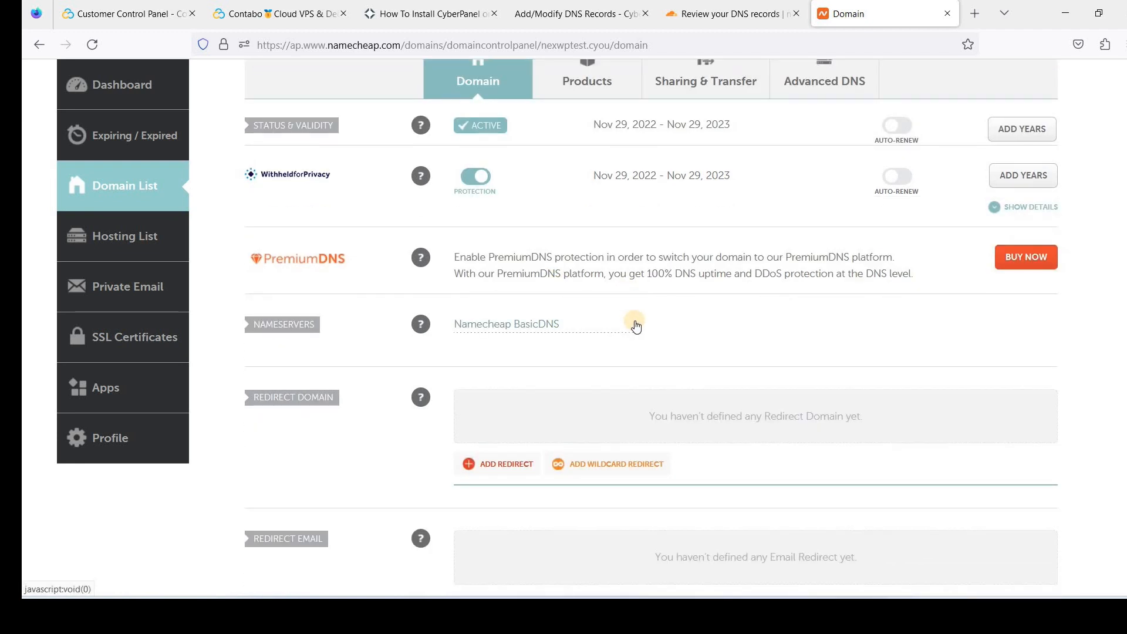
{"action": "left_click", "coordinate": [635, 324]}
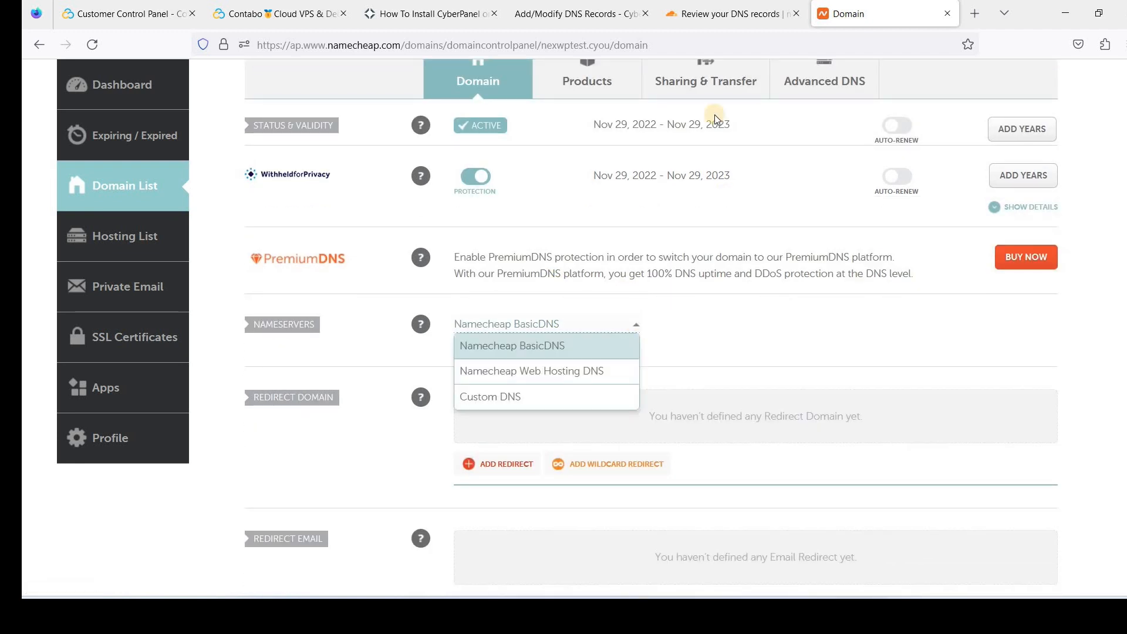
{"action": "left_click", "coordinate": [528, 397]}
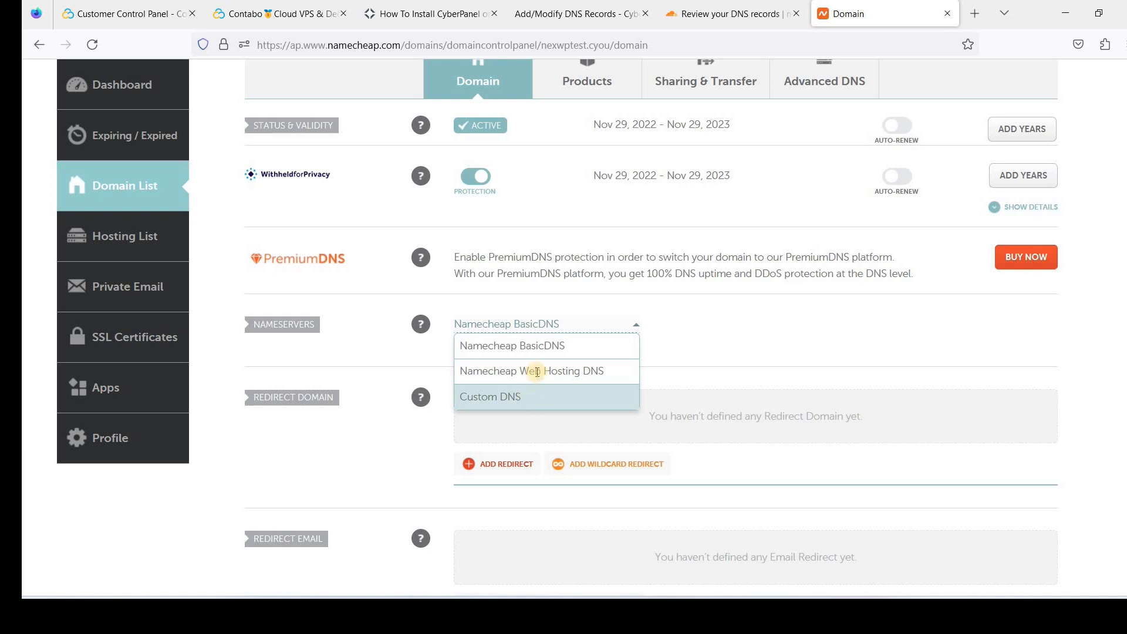
Confirm the reviewed DNS records in Cloudflare and continue to nameserver setup
{"action": "key", "text": "ctrl+Page_Up"}
{"action": "scroll", "coordinate": [554, 310], "scroll_direction": "down", "scroll_amount": 5}
{"action": "scroll", "coordinate": [554, 309], "scroll_direction": "up", "scroll_amount": 5}
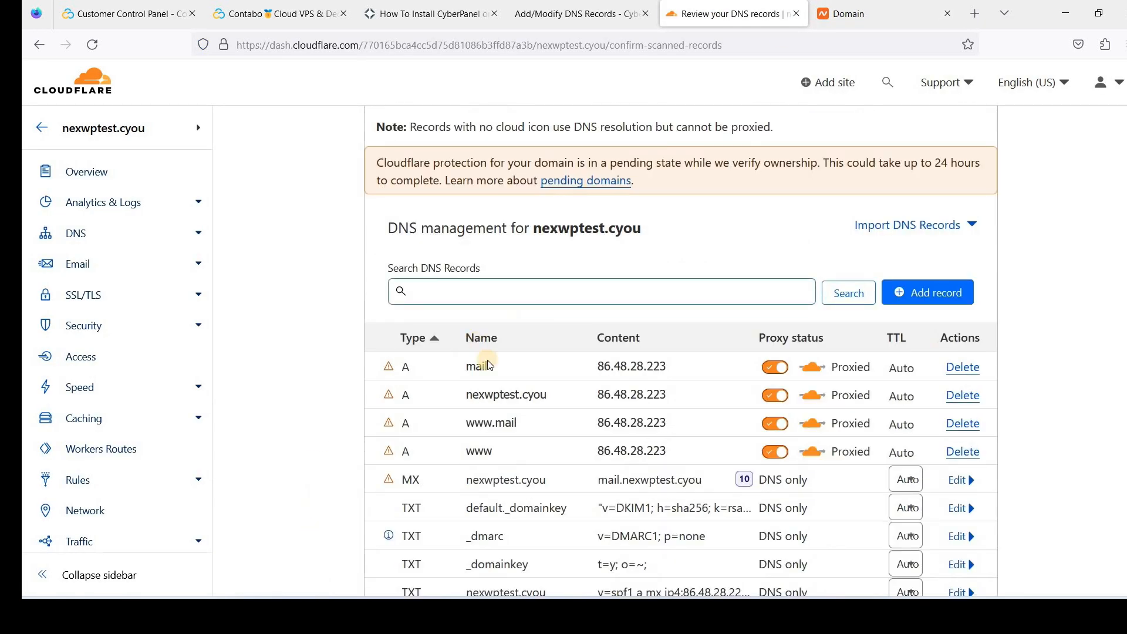
{"action": "scroll", "coordinate": [478, 297], "scroll_direction": "down", "scroll_amount": 2}
{"action": "left_click", "coordinate": [420, 497]}
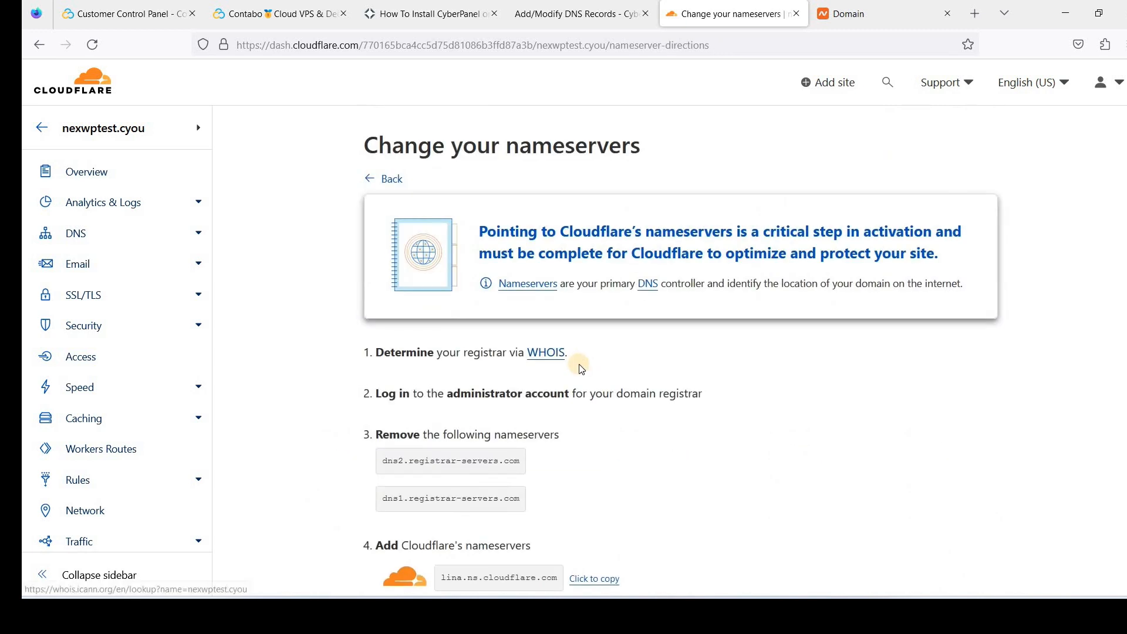
Paste lina.ns.cloudflare.com into Namecheap's Nameserver 1, then copy steven.ns.cloudflare.com
{"action": "scroll", "coordinate": [505, 340], "scroll_direction": "down", "scroll_amount": 3}
{"action": "scroll", "coordinate": [554, 354], "scroll_direction": "down", "scroll_amount": 2}
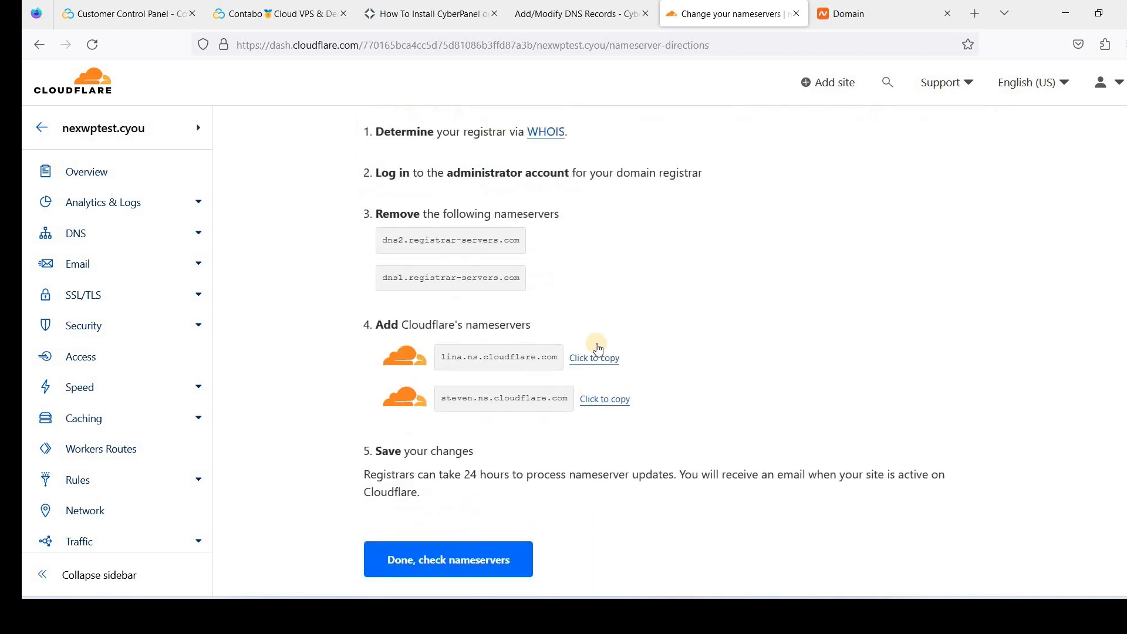
{"action": "left_click_drag", "start_coordinate": [441, 348], "coordinate": [550, 347]}
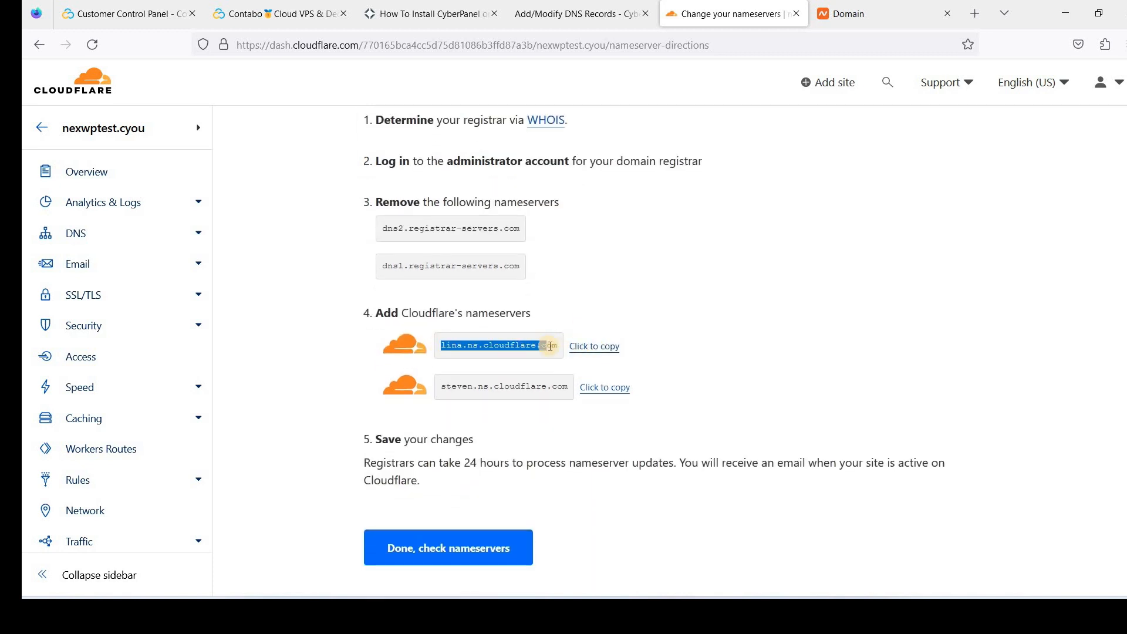
{"action": "left_click", "coordinate": [597, 350]}
{"action": "left_click", "coordinate": [849, 14]}
{"action": "left_click", "coordinate": [546, 361]}
{"action": "key", "text": "ctrl+v"}
{"action": "left_click", "coordinate": [742, 14]}
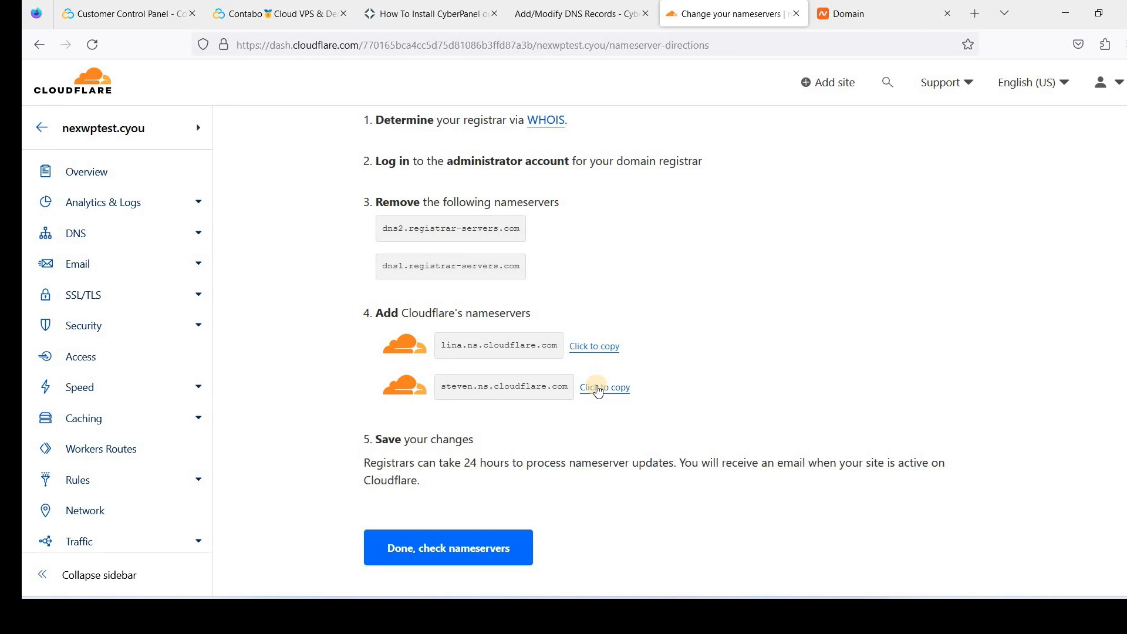
{"action": "left_click", "coordinate": [598, 390]}
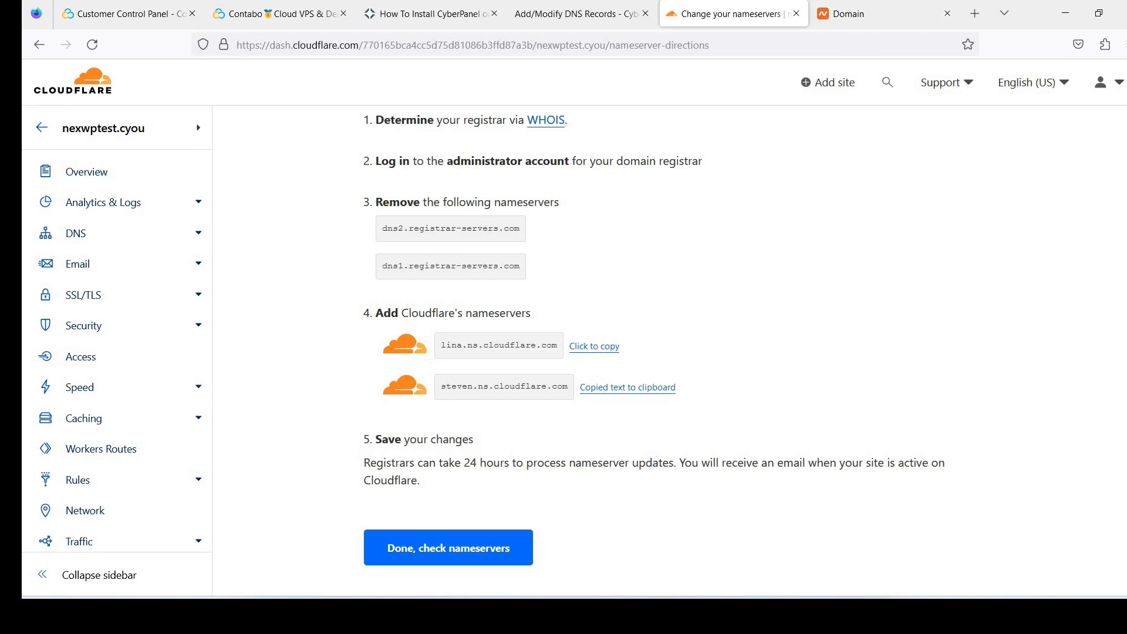
Add steven.ns.cloudflare.com as Nameserver 2 and save Namecheap's custom nameservers
{"action": "left_click", "coordinate": [848, 14]}
{"action": "key", "text": "ctrl+v"}
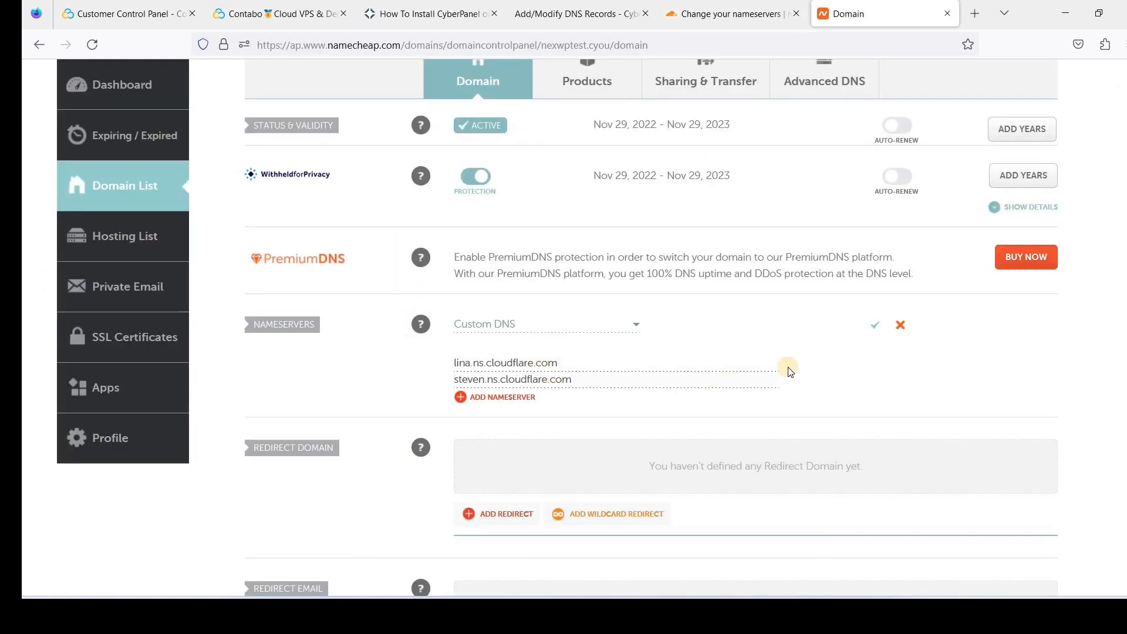
{"action": "left_click", "coordinate": [876, 329]}
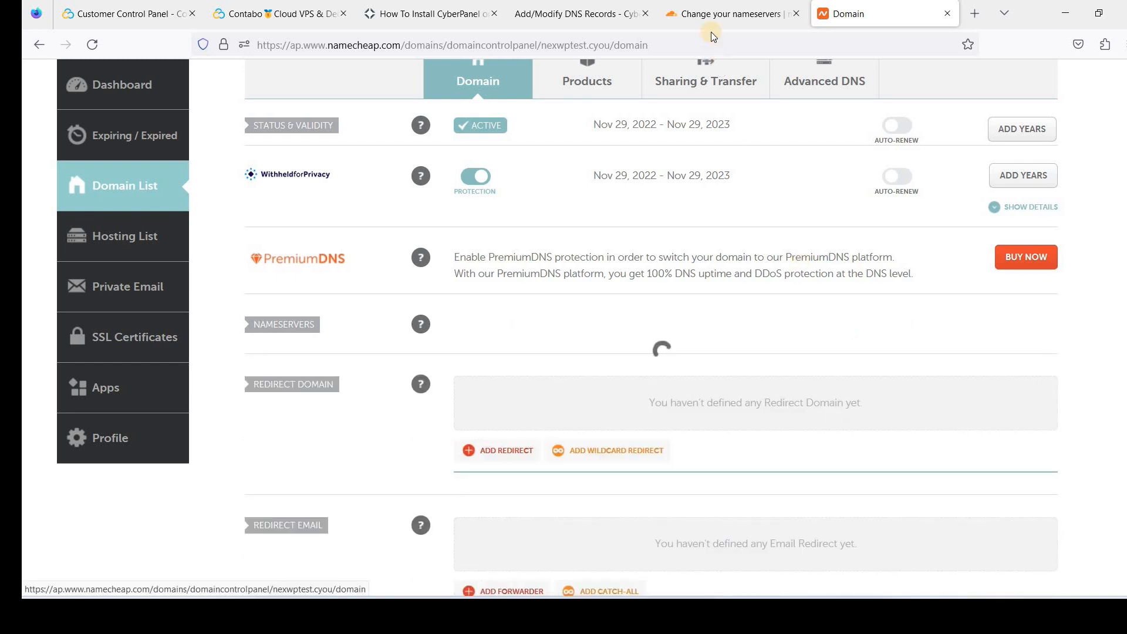
Tell Cloudflare the nameservers are updated, then view nexwptest.cyou's DNS records
{"action": "left_click", "coordinate": [744, 14]}
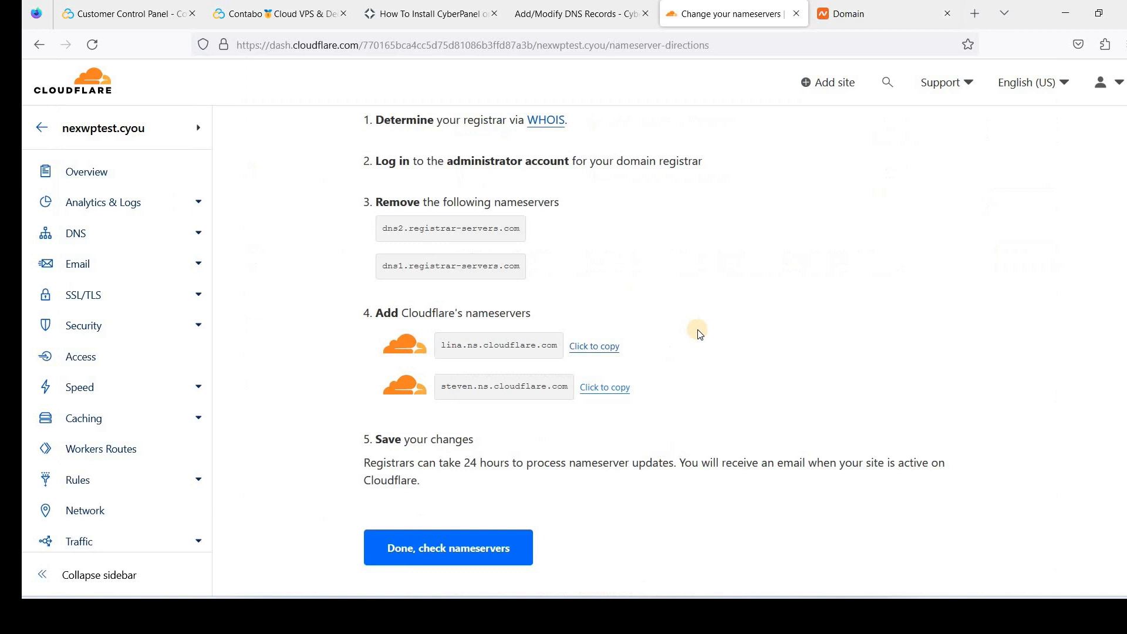
{"action": "scroll", "coordinate": [587, 329], "scroll_direction": "down", "scroll_amount": 3}
{"action": "left_click", "coordinate": [458, 397]}
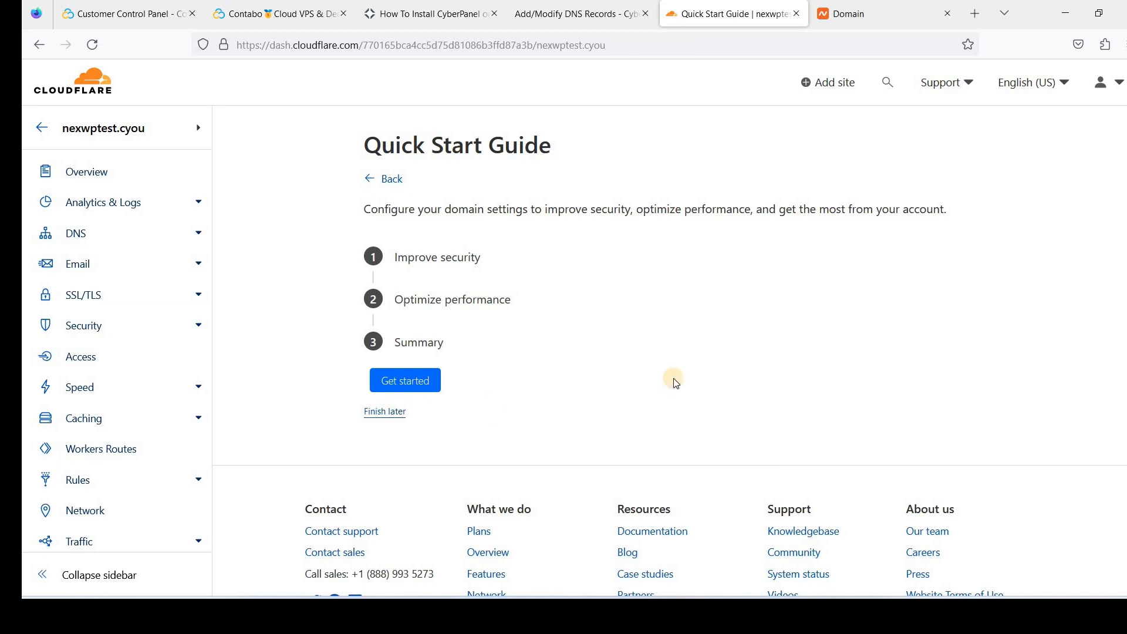
{"action": "scroll", "coordinate": [646, 375], "scroll_direction": "down", "scroll_amount": 4}
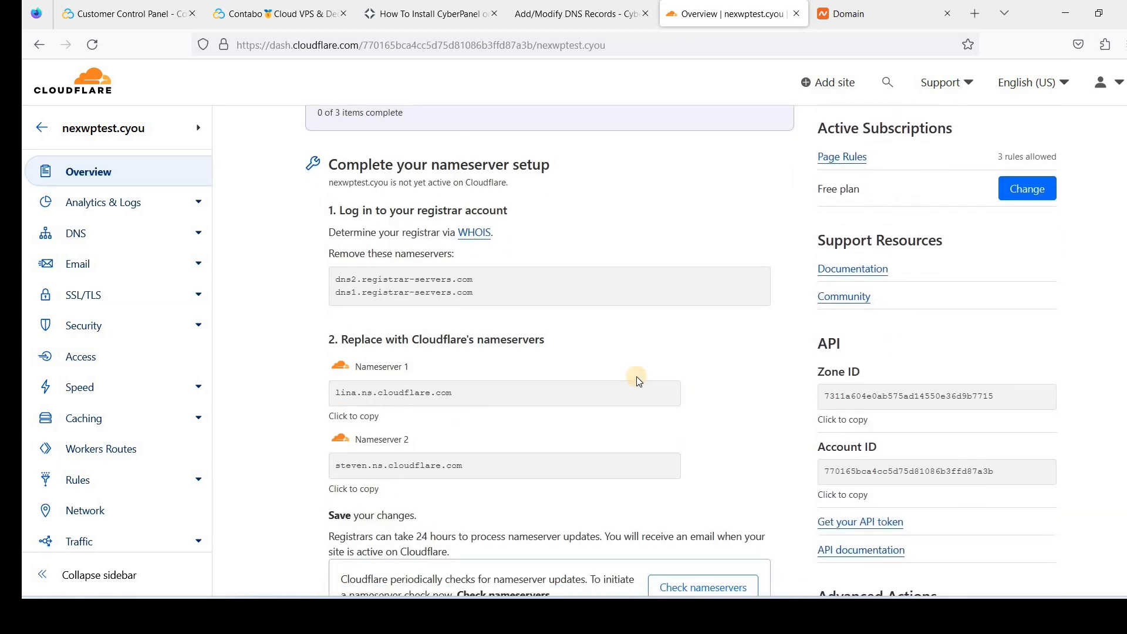
{"action": "scroll", "coordinate": [639, 380], "scroll_direction": "down", "scroll_amount": 3}
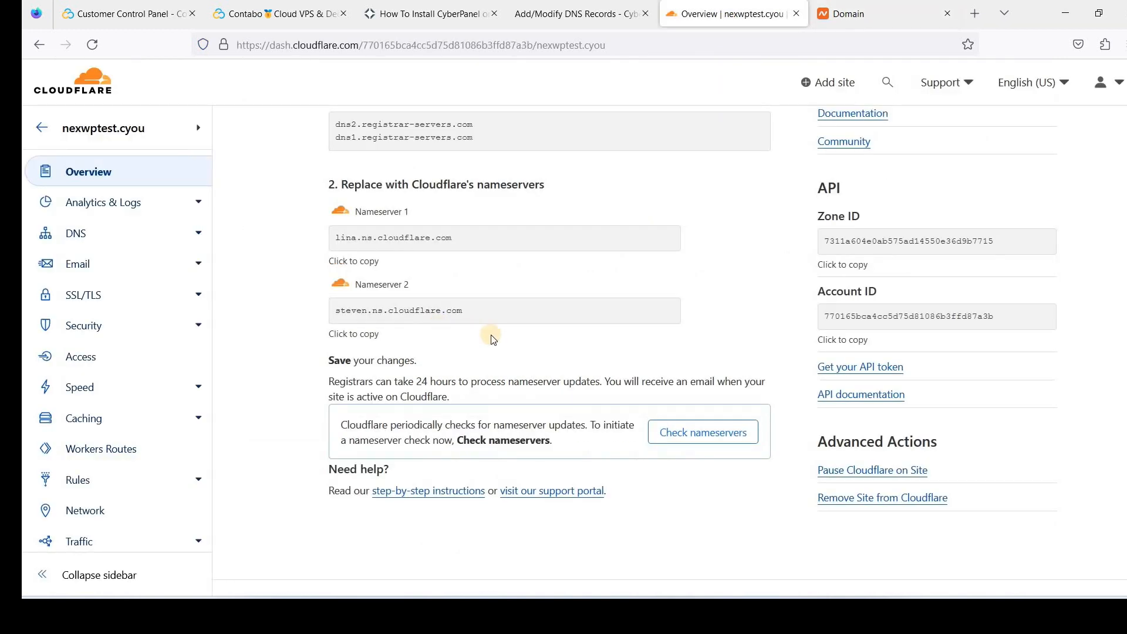
{"action": "scroll", "coordinate": [491, 338], "scroll_direction": "down", "scroll_amount": 2}
{"action": "scroll", "coordinate": [510, 373], "scroll_direction": "up", "scroll_amount": 3}
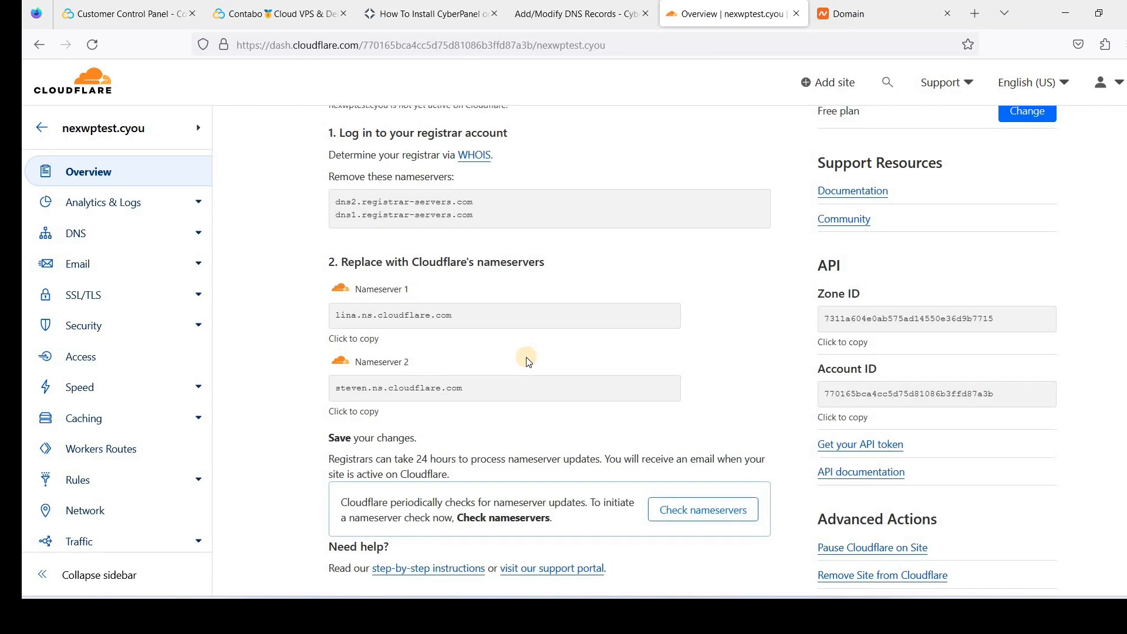
{"action": "scroll", "coordinate": [197, 244], "scroll_direction": "up", "scroll_amount": 4}
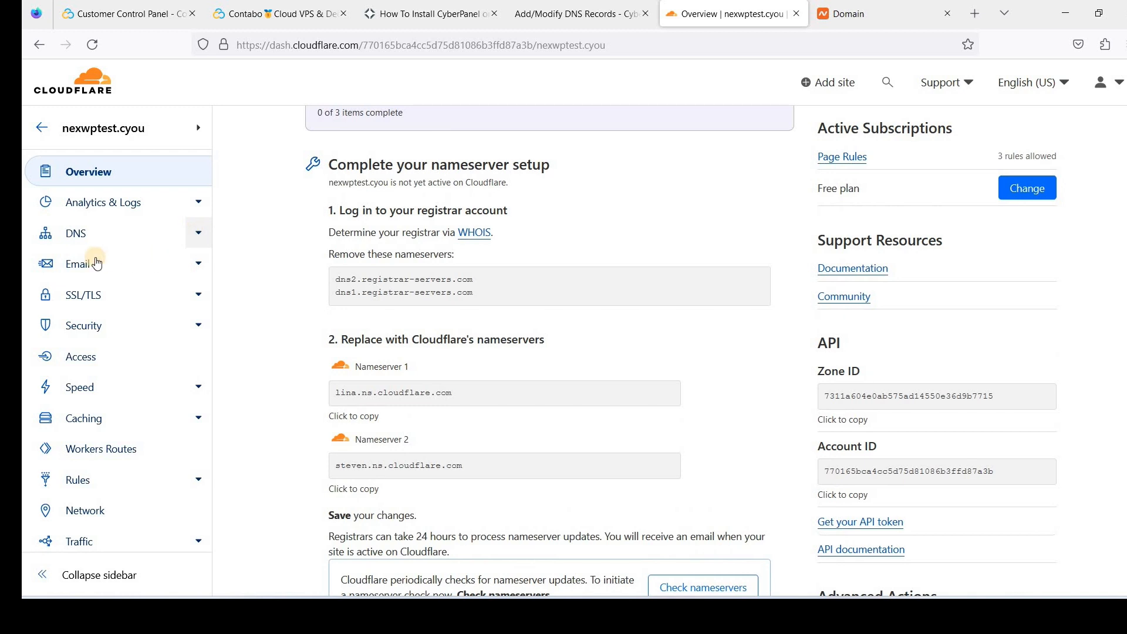
{"action": "left_click", "coordinate": [103, 238]}
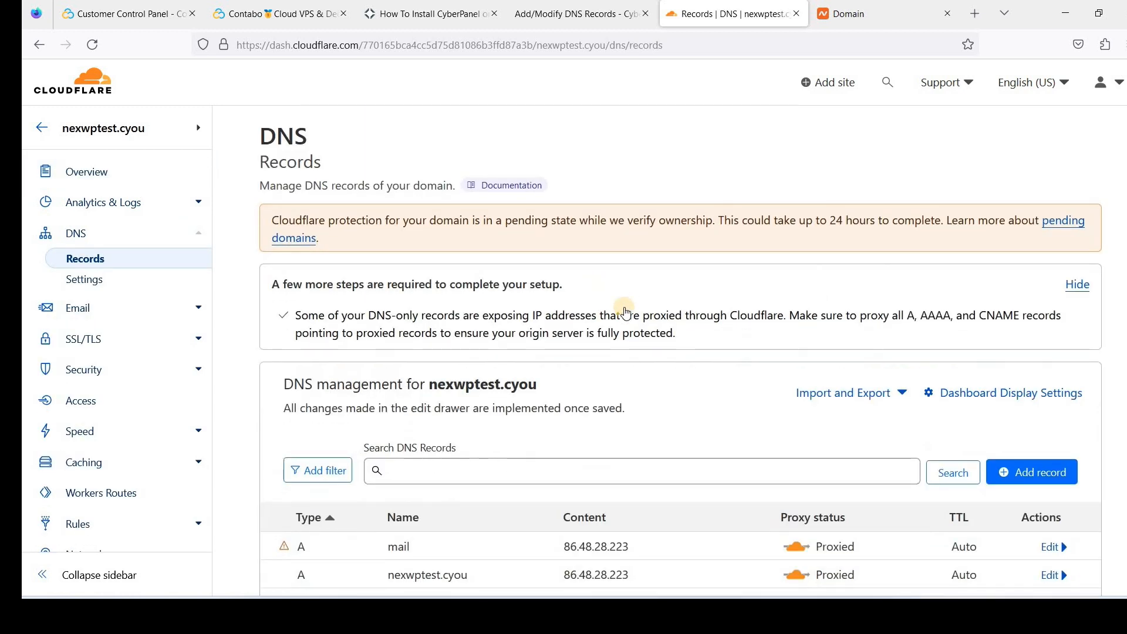
{"action": "scroll", "coordinate": [587, 305], "scroll_direction": "down", "scroll_amount": 5}
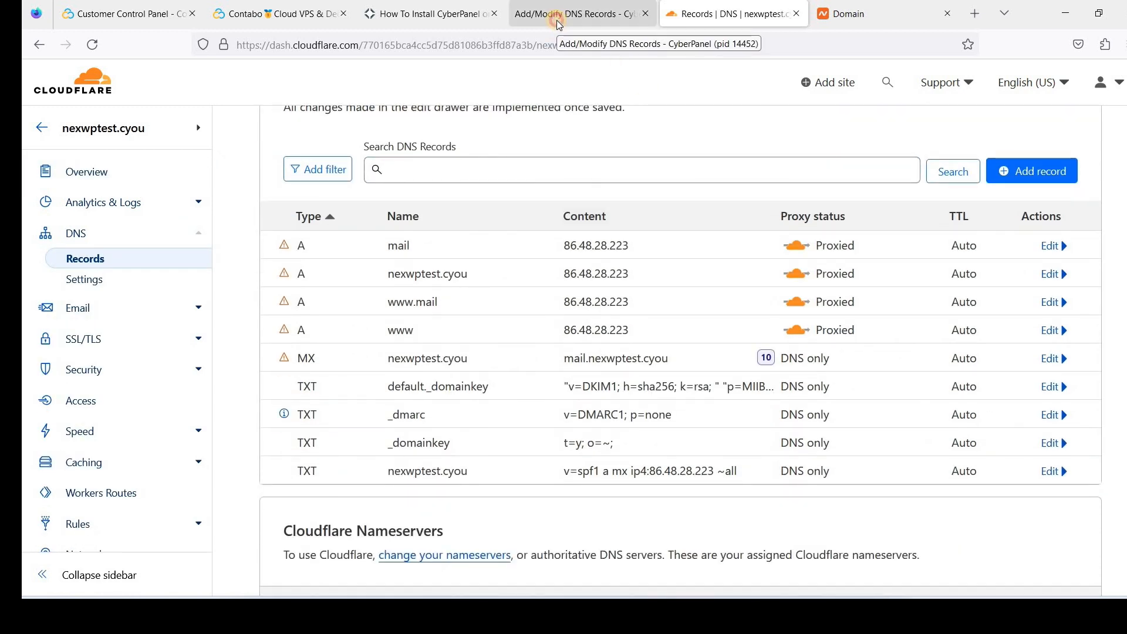
Issue a Hostname SSL certificate for nexwptest.cyou from CyberPanel's SSL menu
{"action": "left_click", "coordinate": [557, 20]}
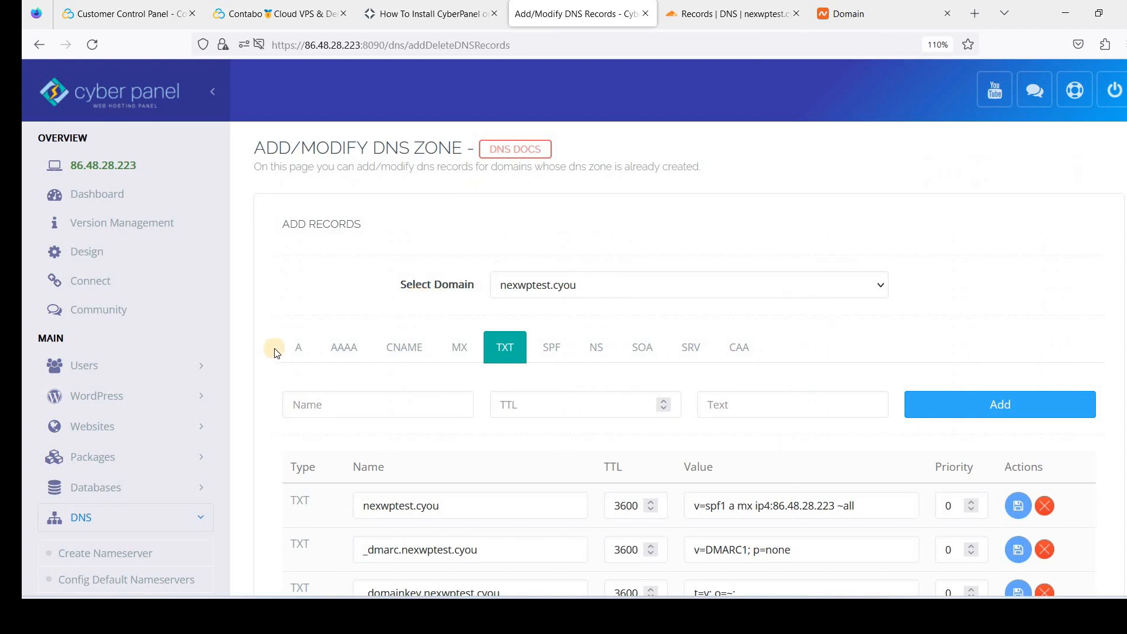
{"action": "scroll", "coordinate": [306, 366], "scroll_direction": "down", "scroll_amount": 4}
{"action": "scroll", "coordinate": [209, 470], "scroll_direction": "down", "scroll_amount": 5}
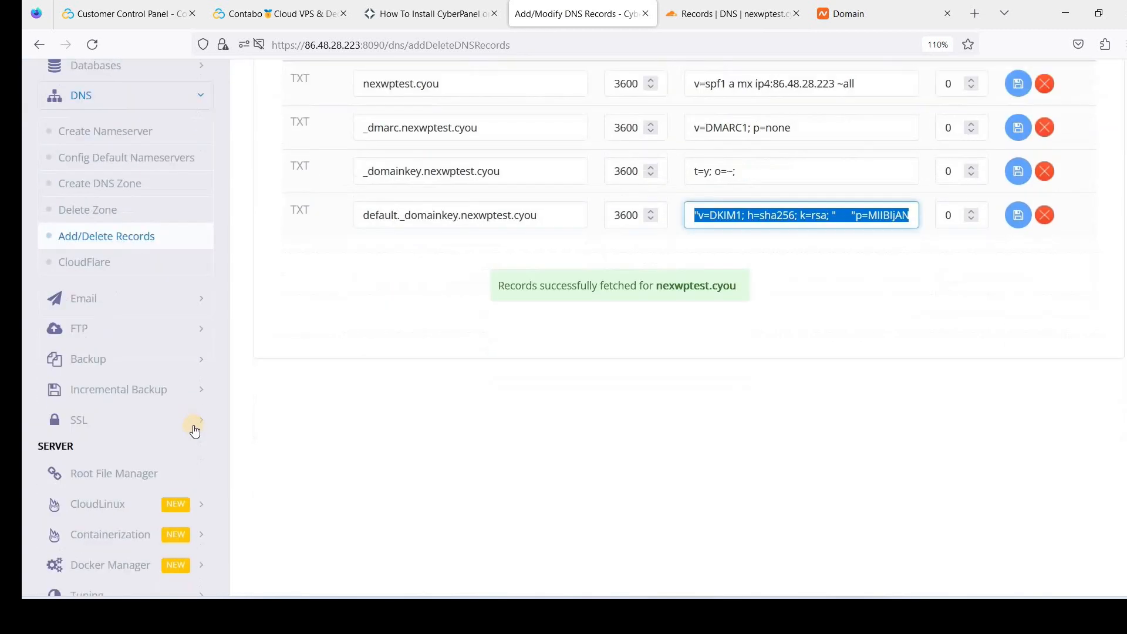
{"action": "scroll", "coordinate": [195, 349], "scroll_direction": "up", "scroll_amount": 4}
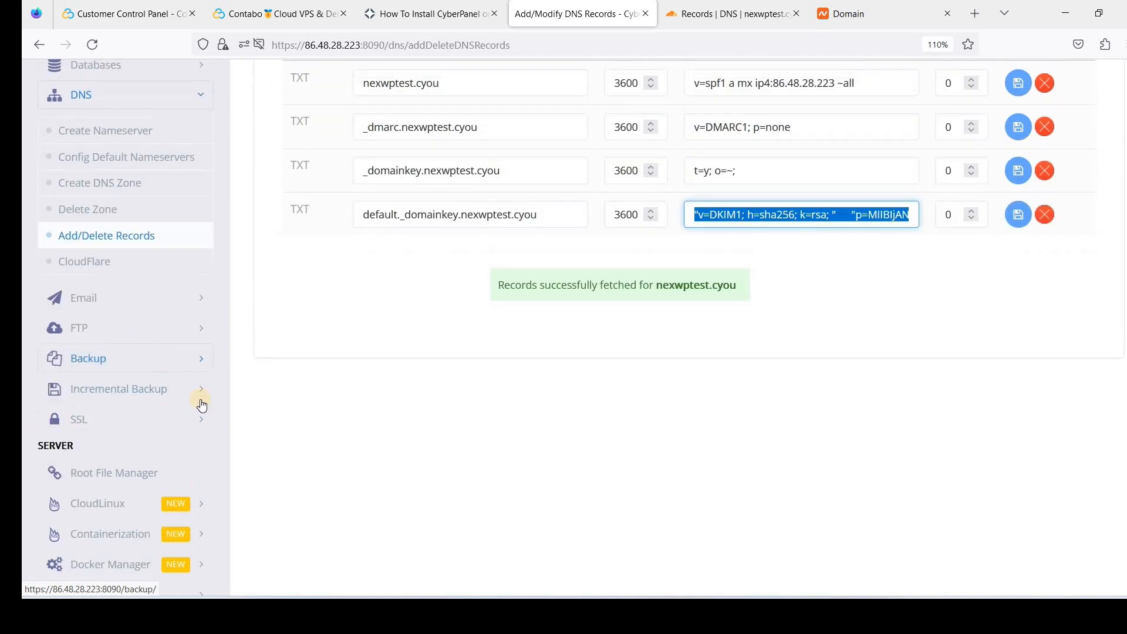
{"action": "scroll", "coordinate": [267, 391], "scroll_direction": "down", "scroll_amount": 1}
{"action": "left_click", "coordinate": [82, 419]}
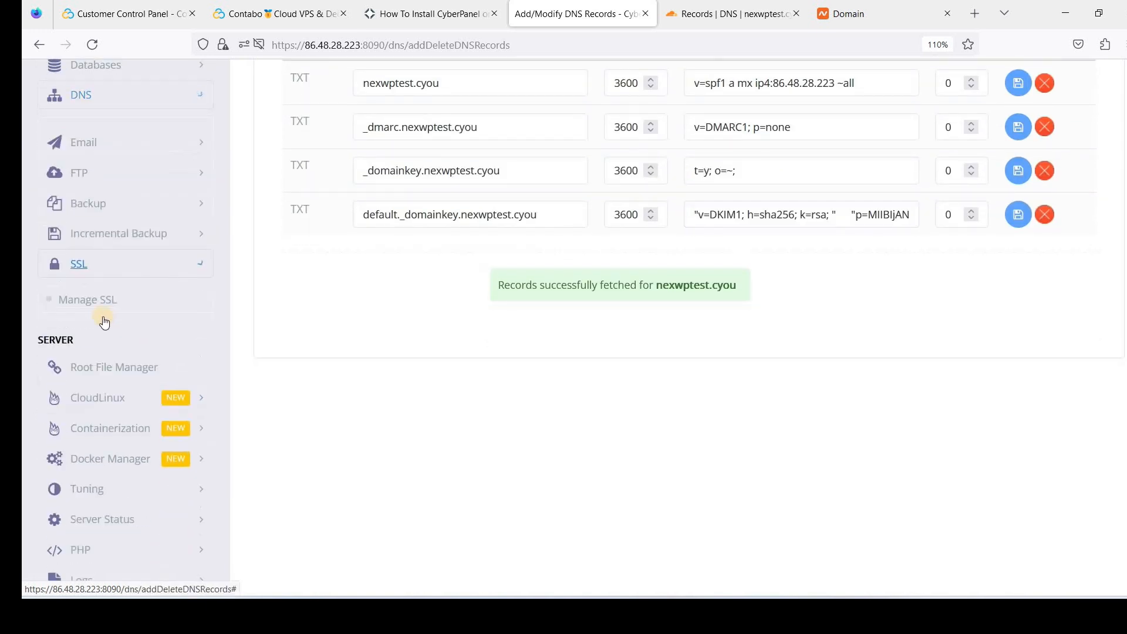
{"action": "left_click", "coordinate": [93, 309]}
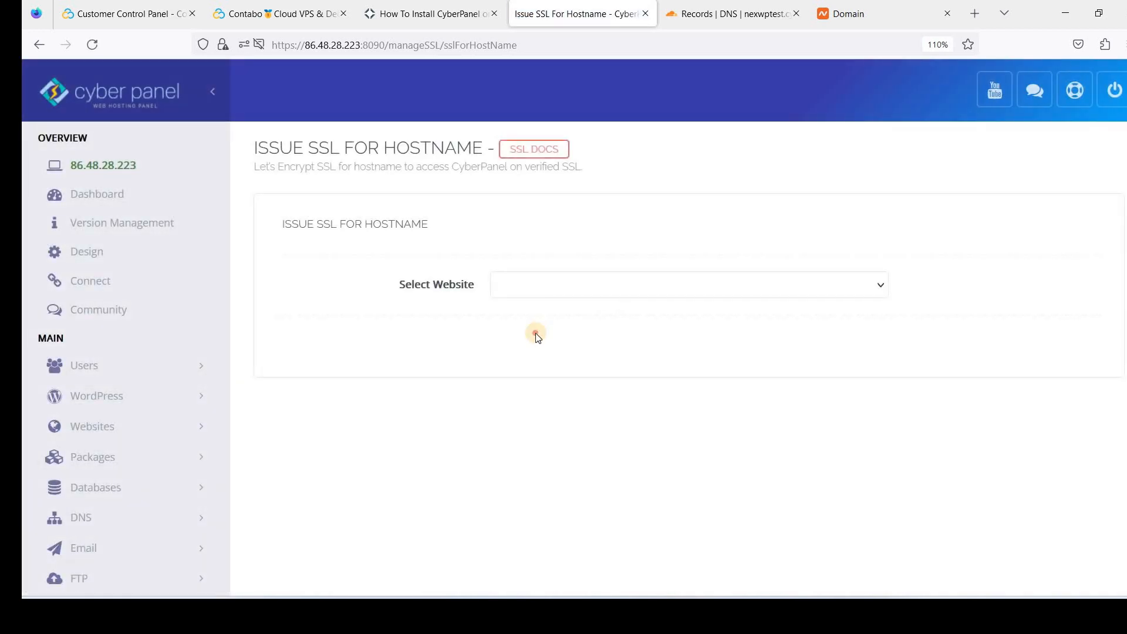
{"action": "left_click", "coordinate": [536, 286]}
{"action": "left_click", "coordinate": [536, 333]}
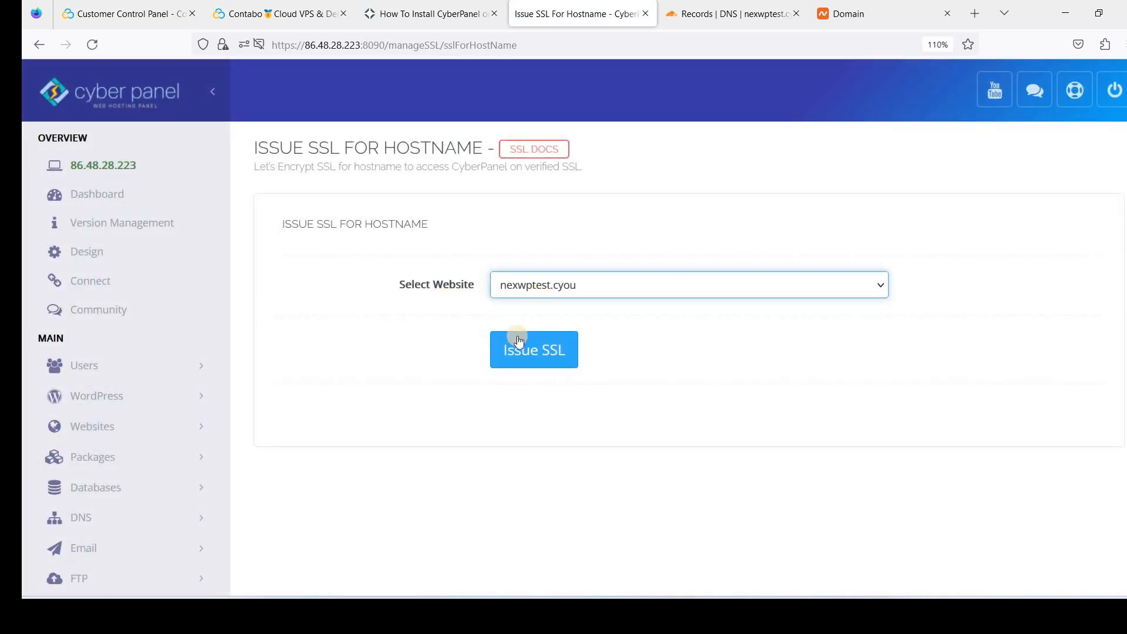
{"action": "left_click", "coordinate": [552, 361]}
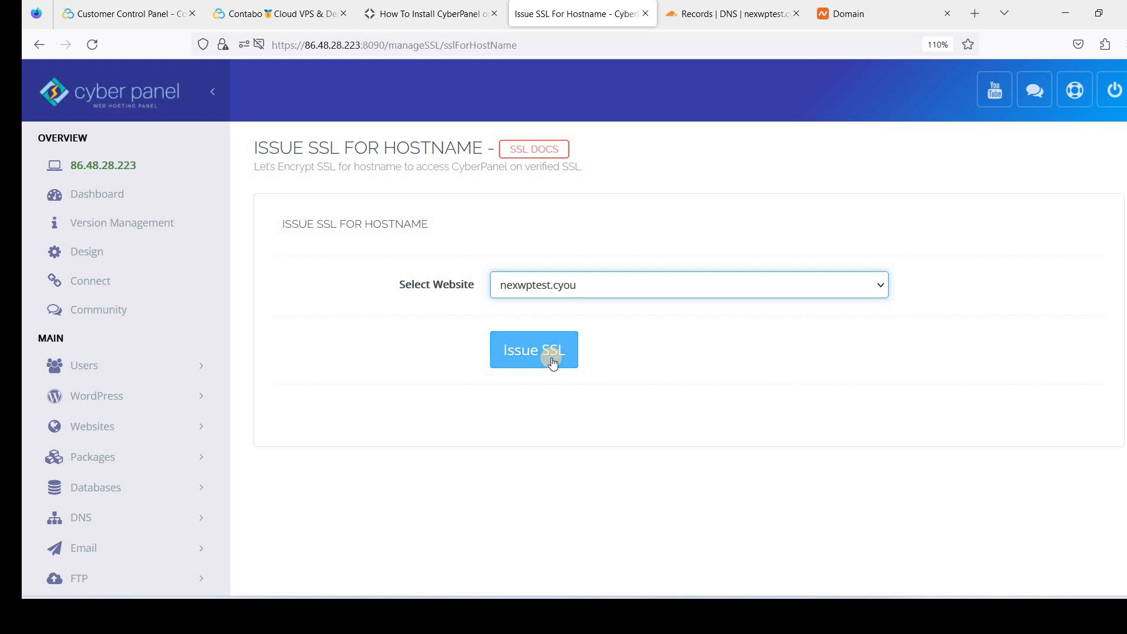
{"action": "left_click", "coordinate": [544, 362]}
{"action": "left_click", "coordinate": [537, 356]}
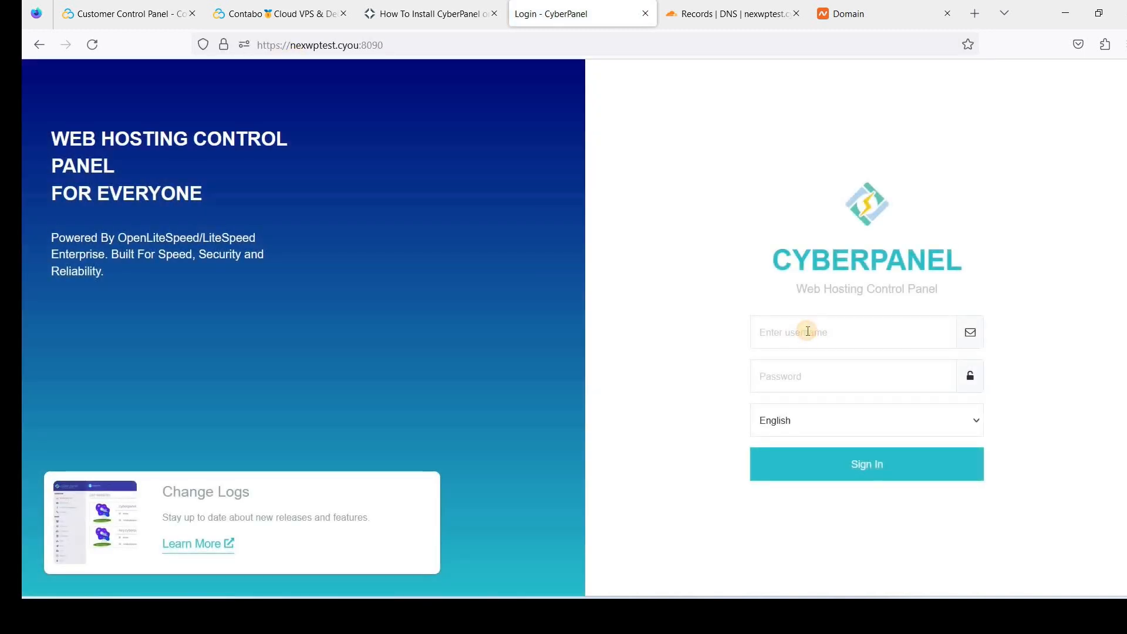
Sign in to CyberPanel as admin with the account password, declining to save the login
{"action": "left_click", "coordinate": [807, 331]}
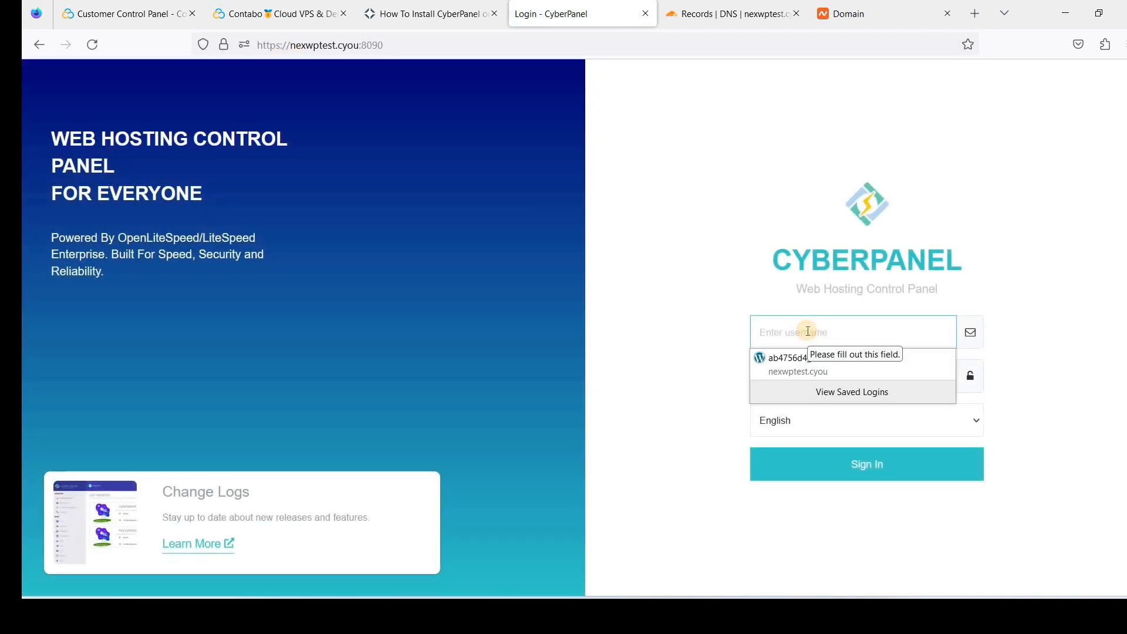
{"action": "type", "text": "admin"}
{"action": "key", "text": "BackSpace"}
{"action": "left_click", "coordinate": [829, 410]}
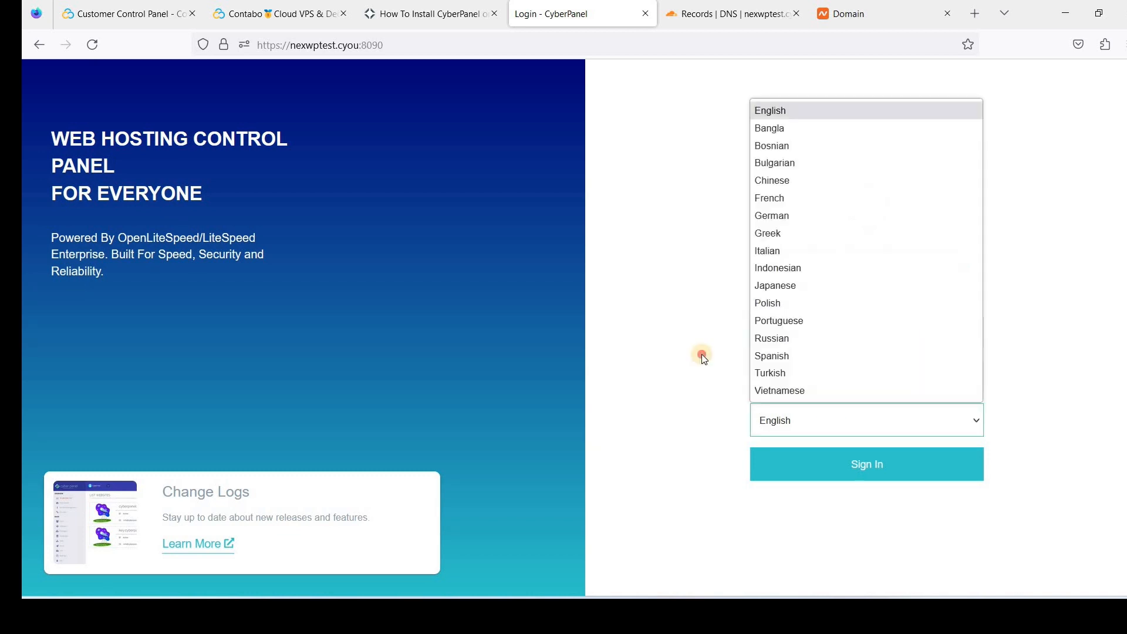
{"action": "left_click", "coordinate": [794, 371]}
{"action": "type", "text": "••"}
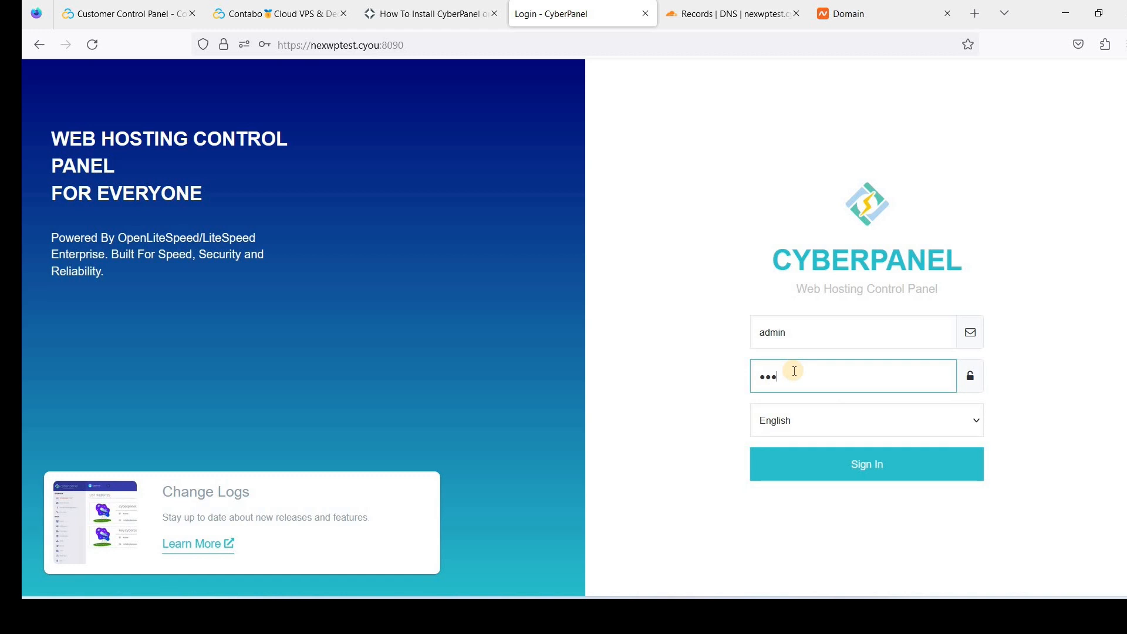
{"action": "type", "text": "•••••••••••"}
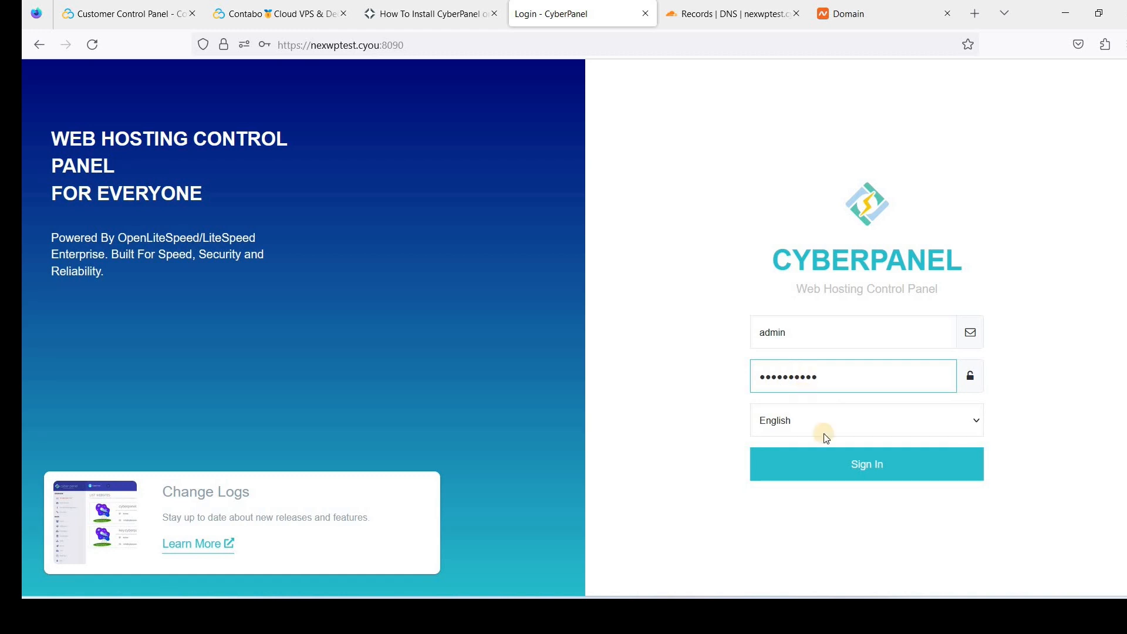
{"action": "left_click", "coordinate": [841, 461]}
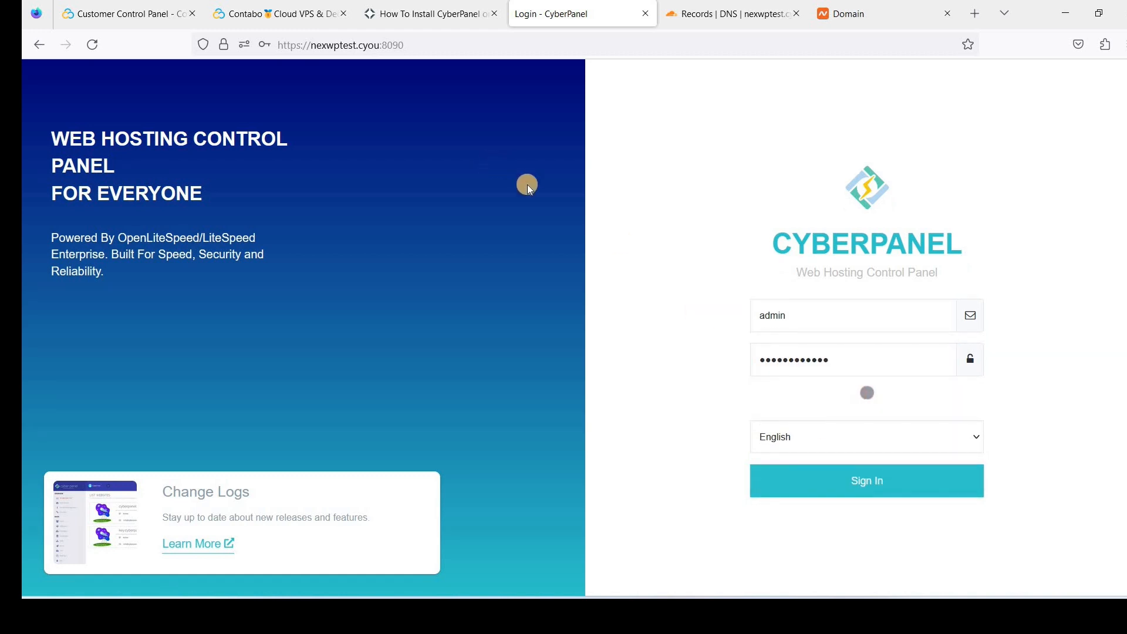
{"action": "left_click", "coordinate": [460, 230]}
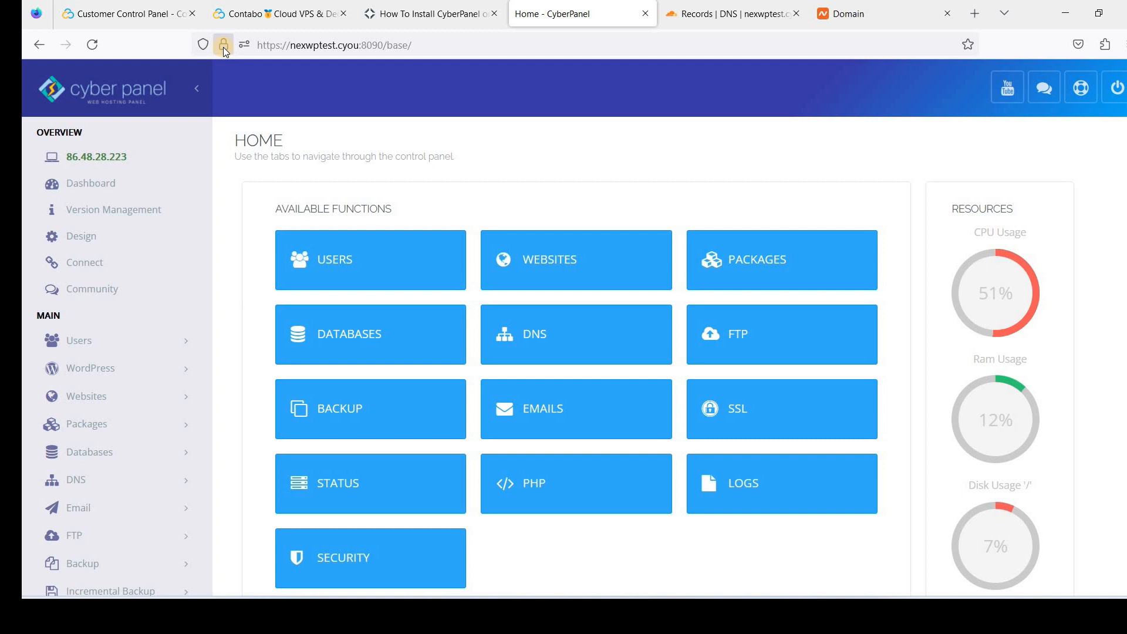
Go to Email > Create Email in the CyberPanel sidebar
{"action": "scroll", "coordinate": [587, 213], "scroll_direction": "down", "scroll_amount": 4}
{"action": "scroll", "coordinate": [470, 229], "scroll_direction": "up", "scroll_amount": 4}
{"action": "scroll", "coordinate": [247, 300], "scroll_direction": "down", "scroll_amount": 1}
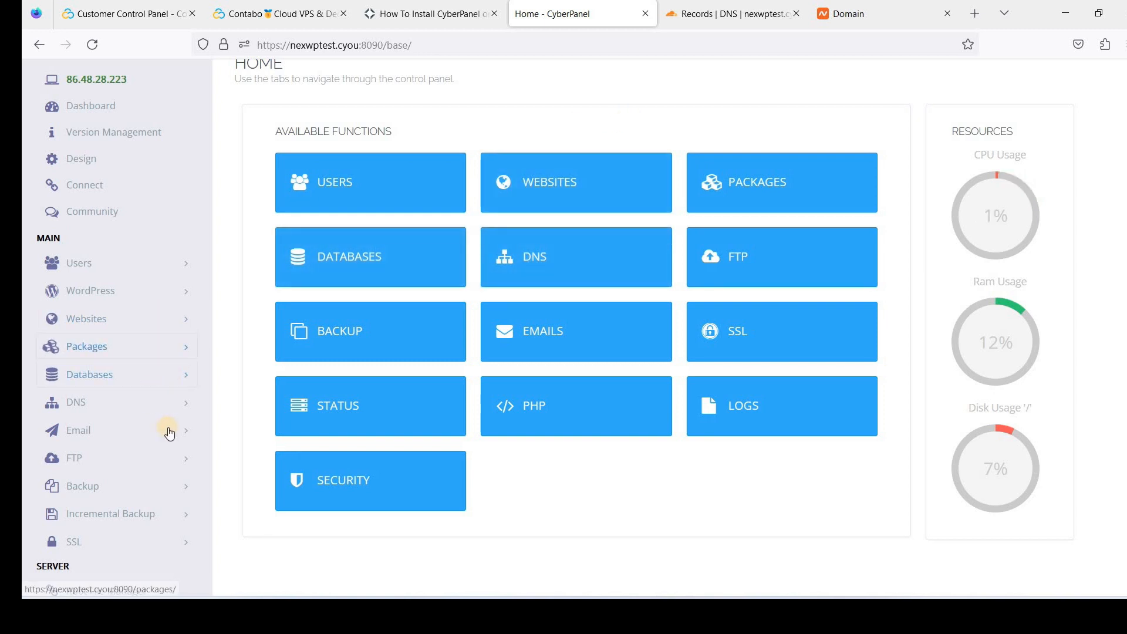
{"action": "left_click", "coordinate": [114, 429]}
{"action": "scroll", "coordinate": [108, 411], "scroll_direction": "down", "scroll_amount": 1}
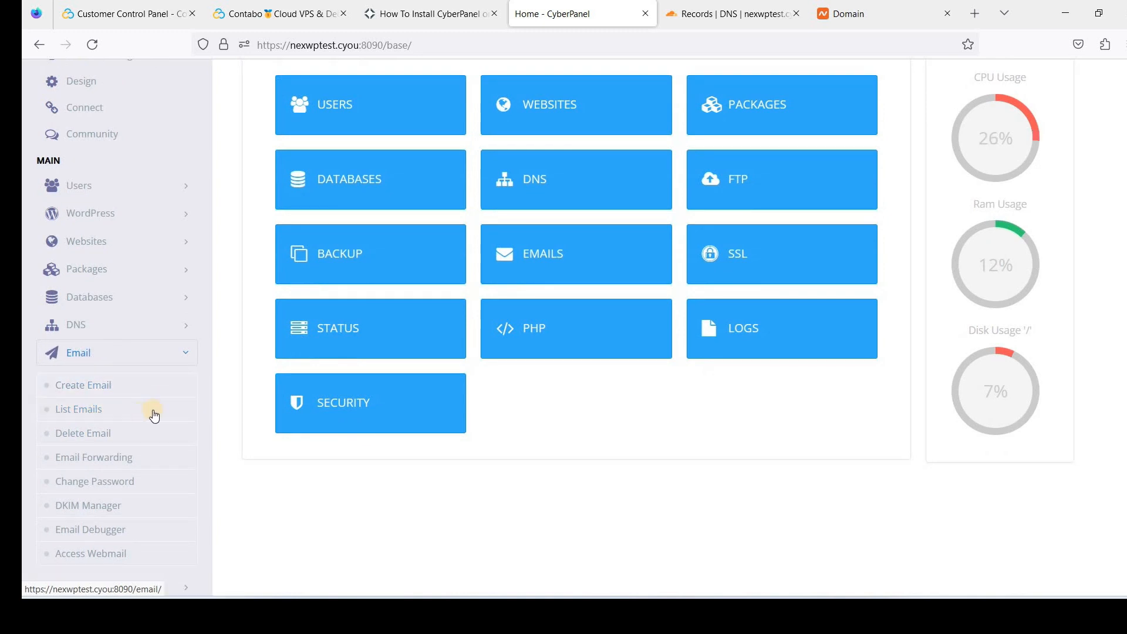
{"action": "left_click", "coordinate": [91, 388]}
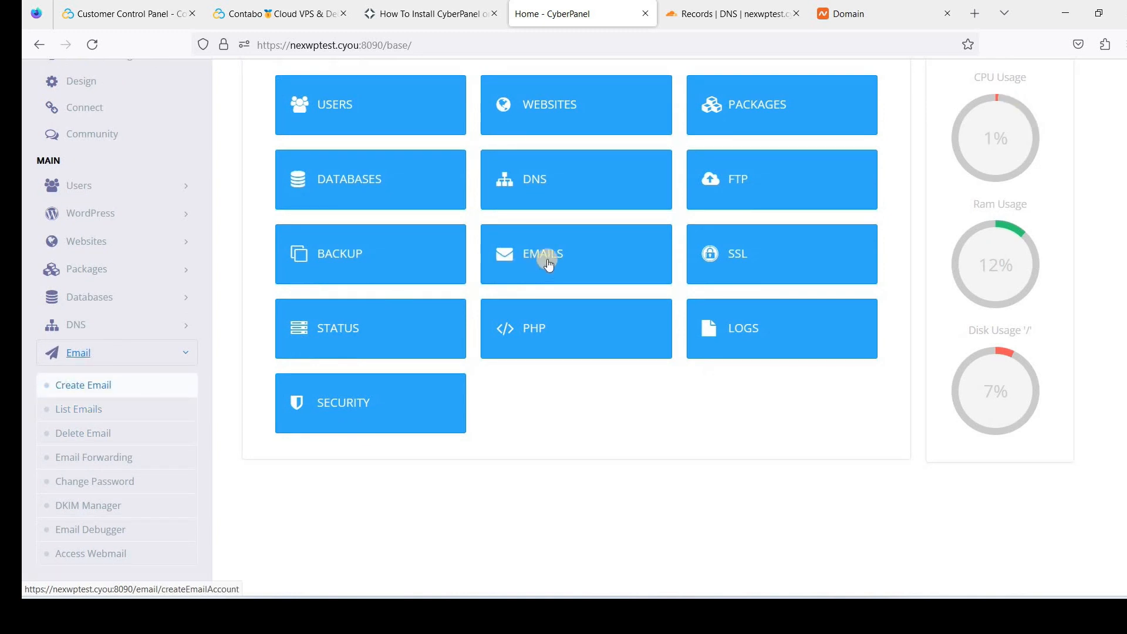
{"action": "left_click", "coordinate": [98, 392]}
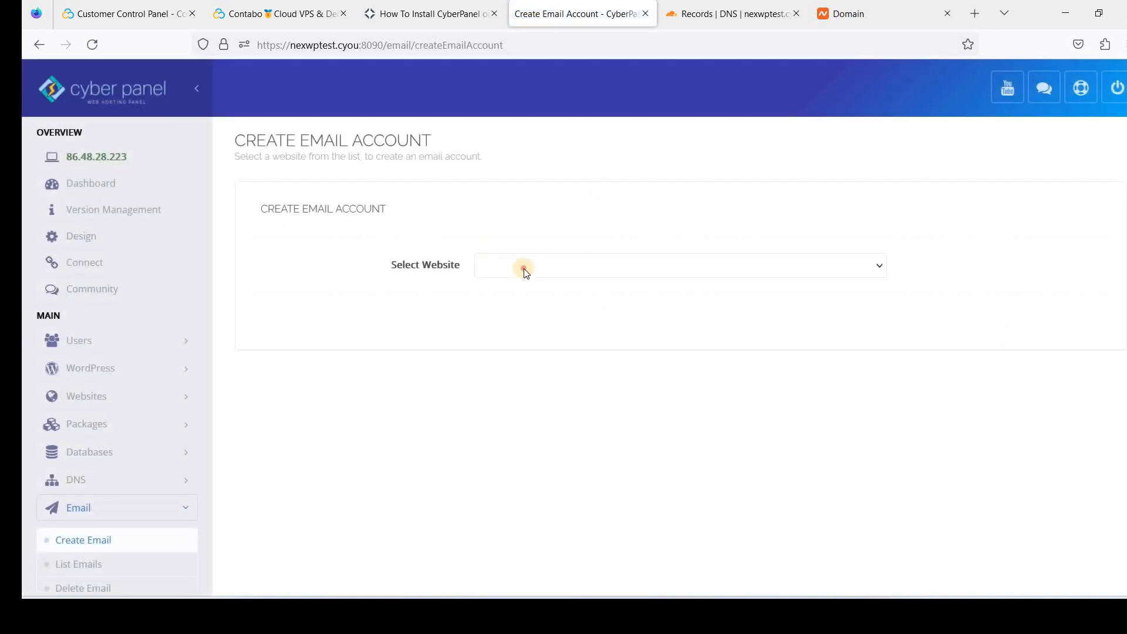
Choose the nexwptest.cyou domain and enter hi as the mailbox user name
{"action": "left_click", "coordinate": [525, 272]}
{"action": "left_click", "coordinate": [523, 307]}
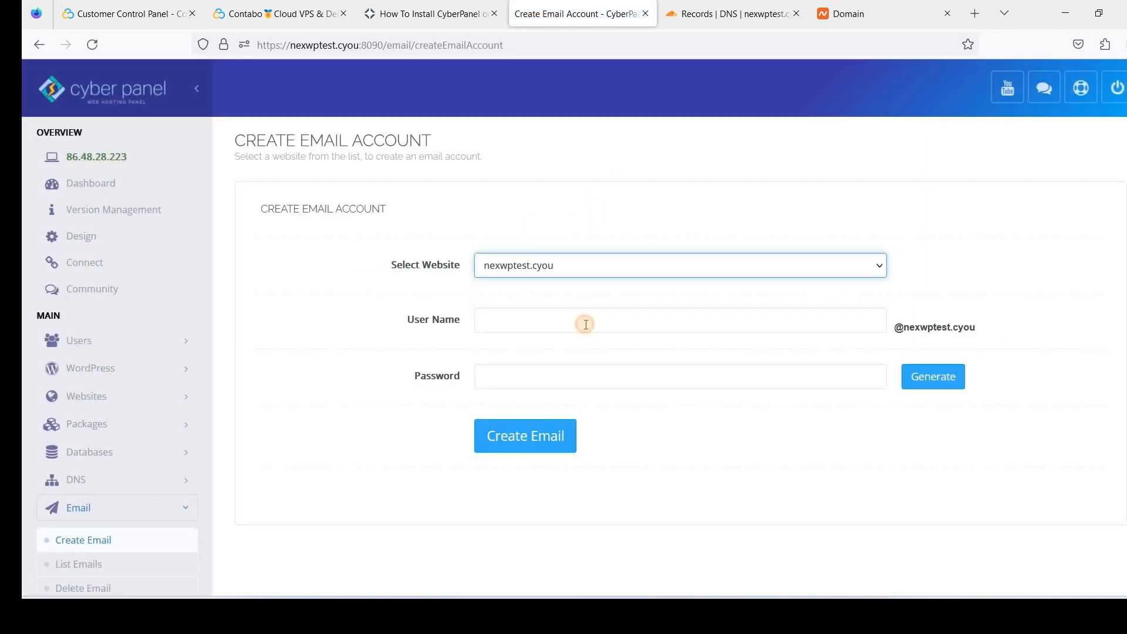
{"action": "left_click", "coordinate": [585, 324]}
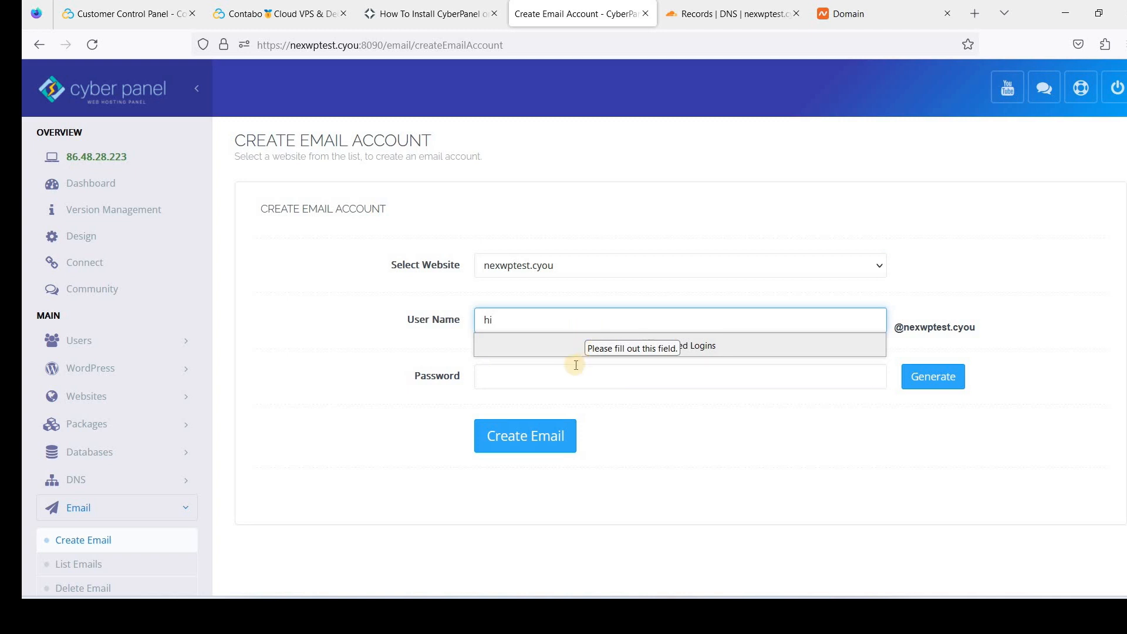
{"action": "left_click", "coordinate": [737, 289]}
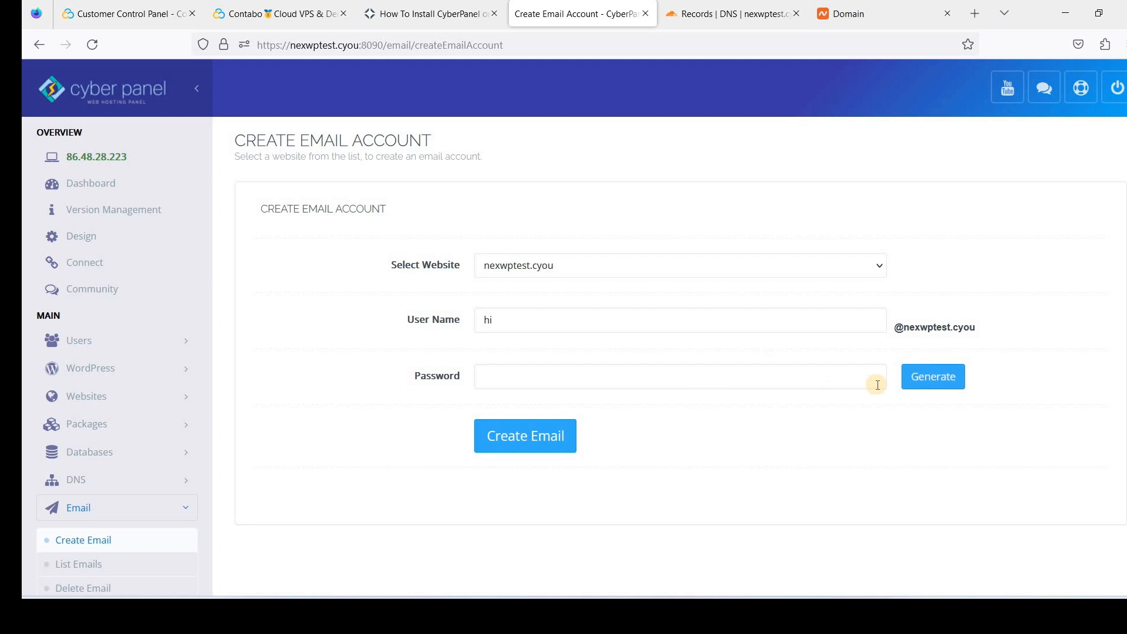
Set the mailbox password and create the hi mailbox
{"action": "left_click", "coordinate": [577, 381]}
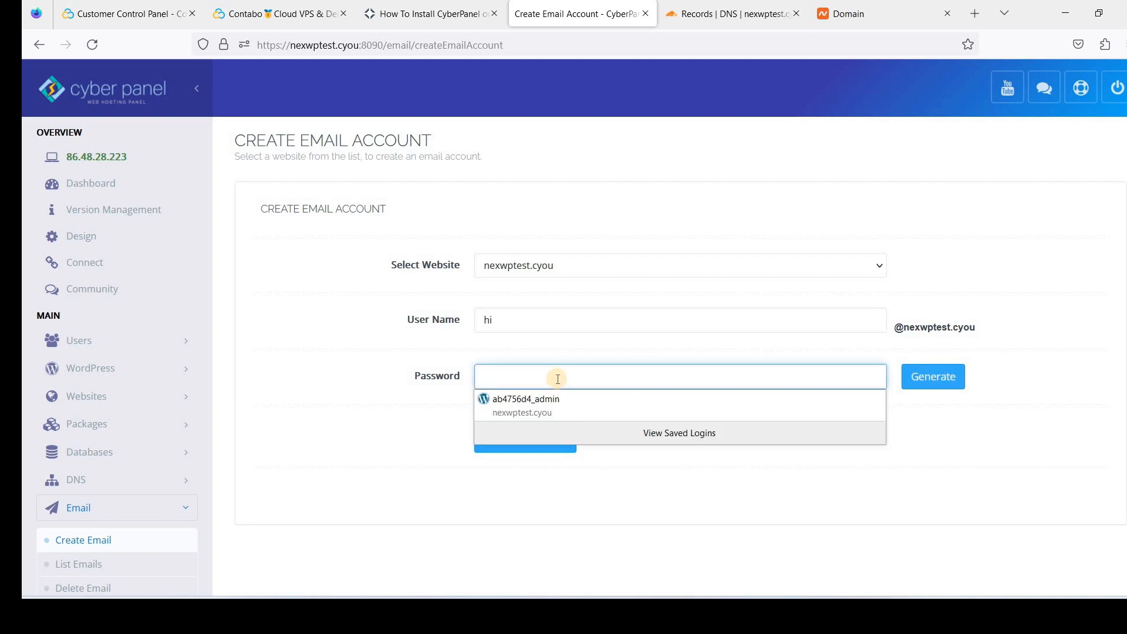
{"action": "type", "text": "••"}
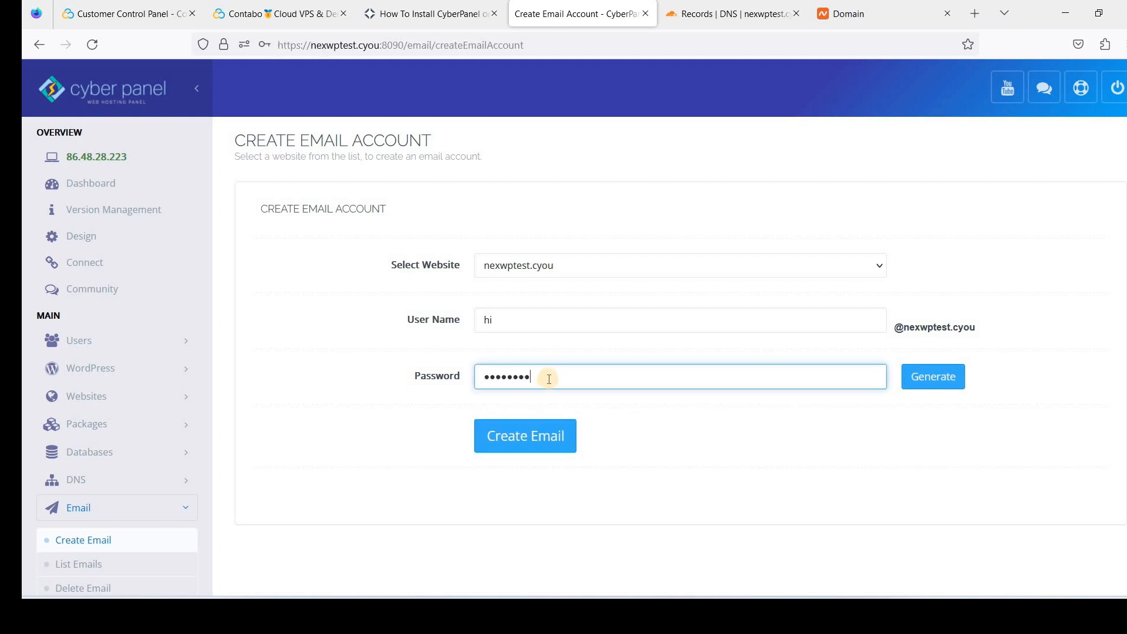
{"action": "type", "text": "••••••••••"}
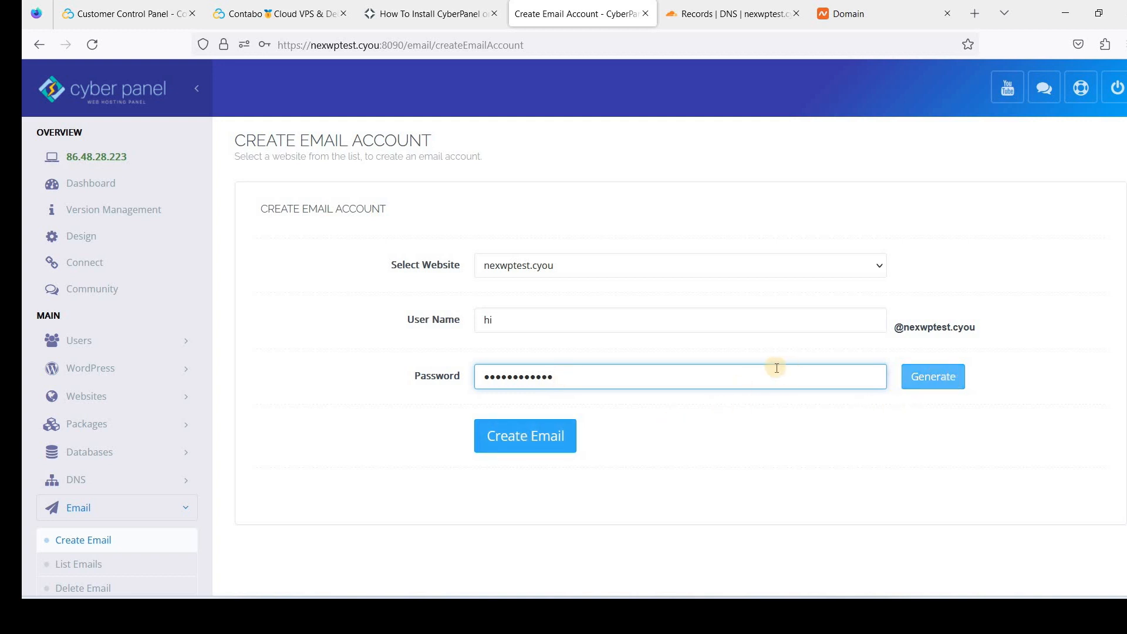
{"action": "scroll", "coordinate": [940, 329], "scroll_direction": "down", "scroll_amount": 2}
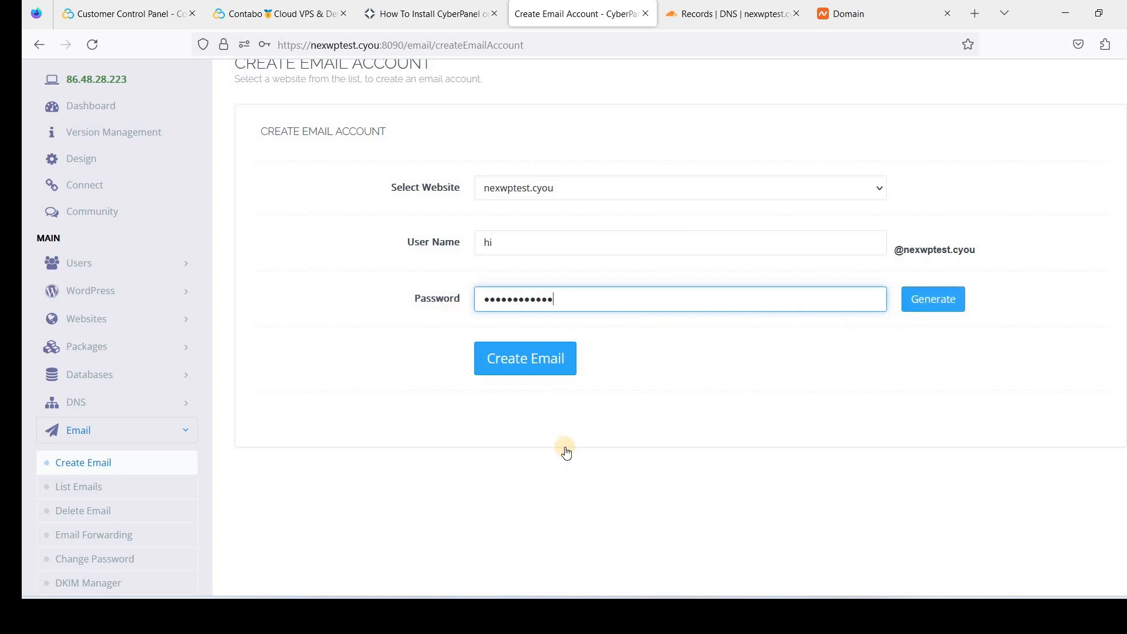
{"action": "scroll", "coordinate": [552, 446], "scroll_direction": "up", "scroll_amount": 2}
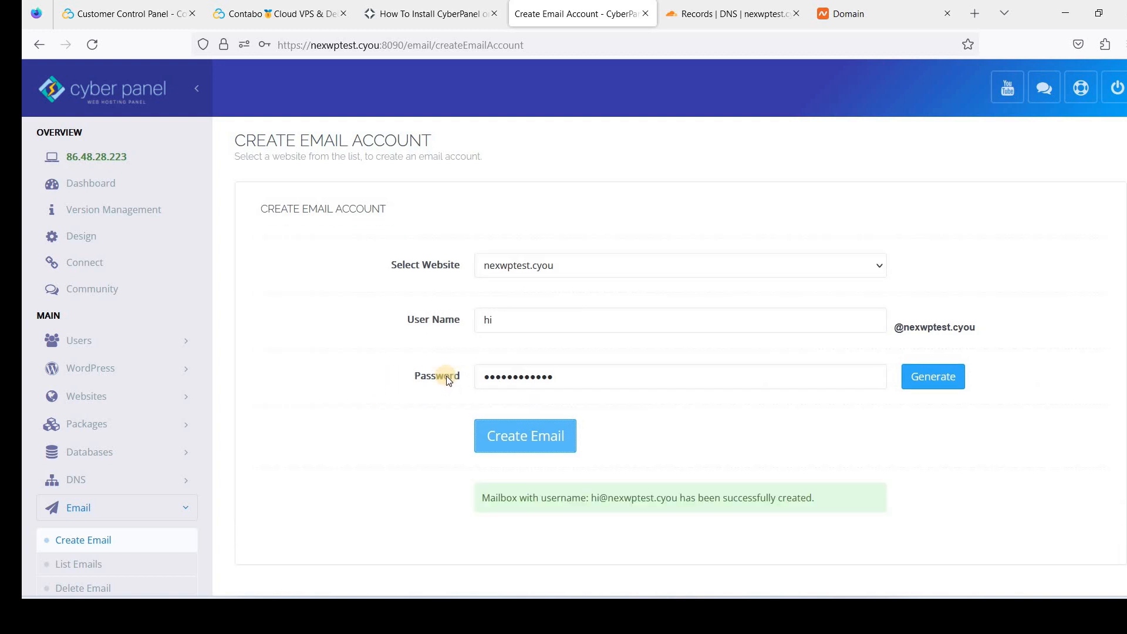
{"action": "scroll", "coordinate": [587, 411], "scroll_direction": "down", "scroll_amount": 2}
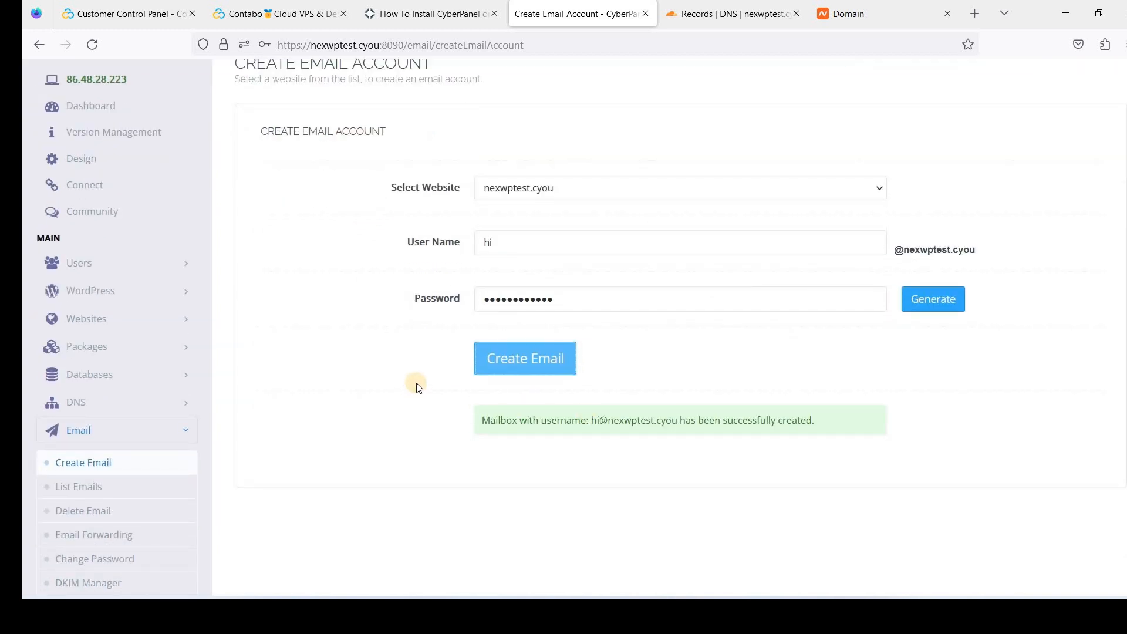
{"action": "scroll", "coordinate": [419, 388], "scroll_direction": "down", "scroll_amount": 4}
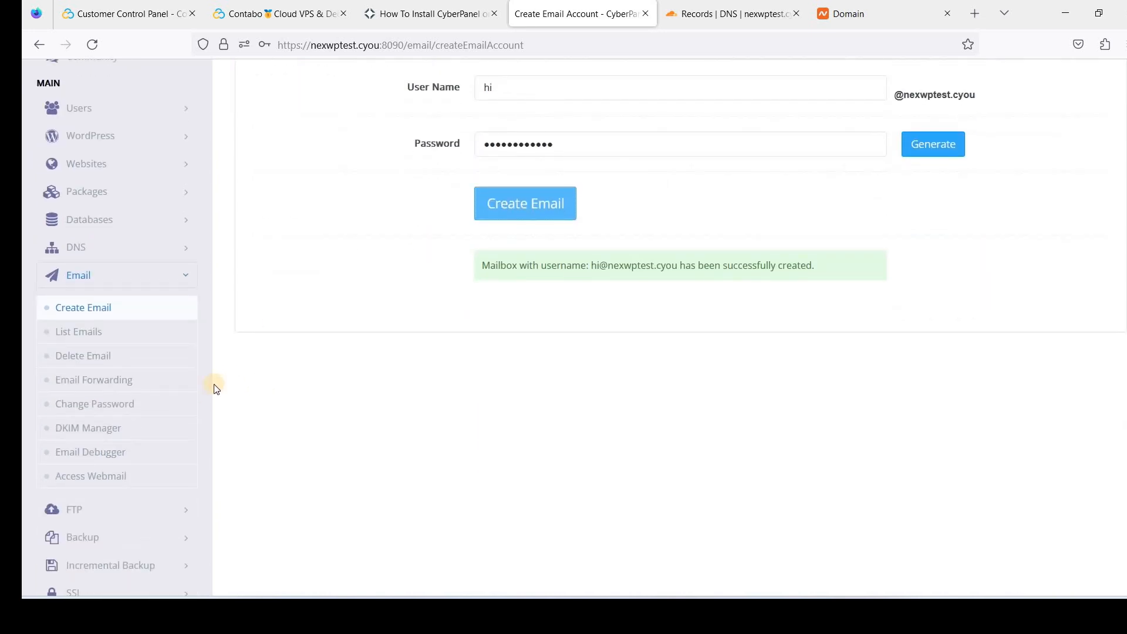
{"action": "scroll", "coordinate": [212, 396], "scroll_direction": "down", "scroll_amount": 4}
{"action": "left_click", "coordinate": [157, 435]}
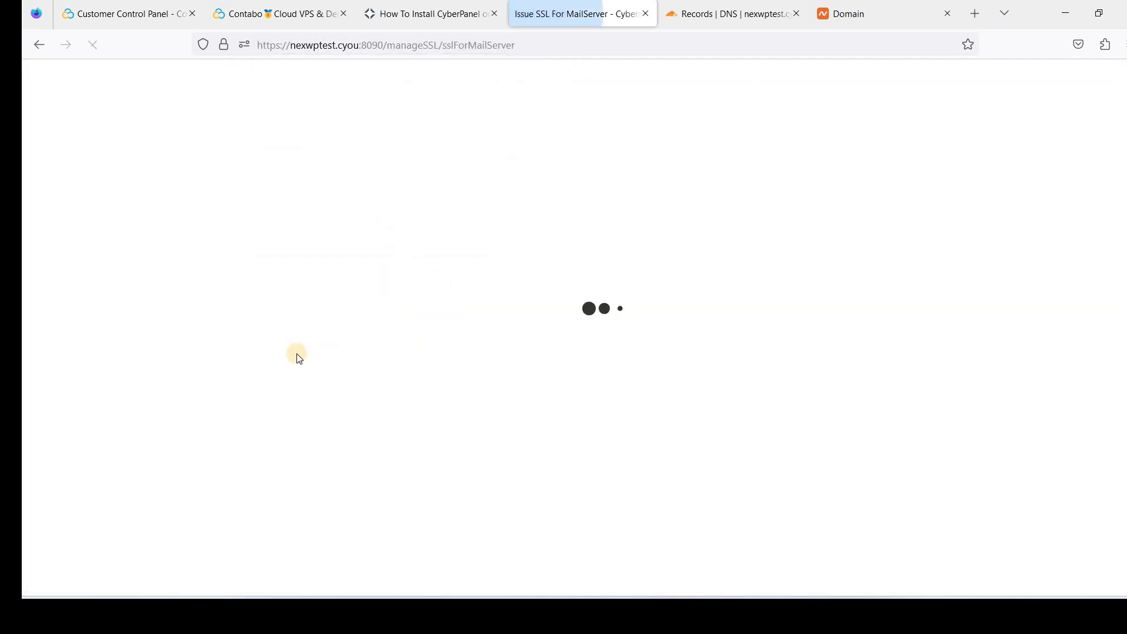
Issue a Let's Encrypt mail server SSL certificate for nexwptest.cyou
{"action": "left_click", "coordinate": [557, 265]}
{"action": "left_click", "coordinate": [511, 309]}
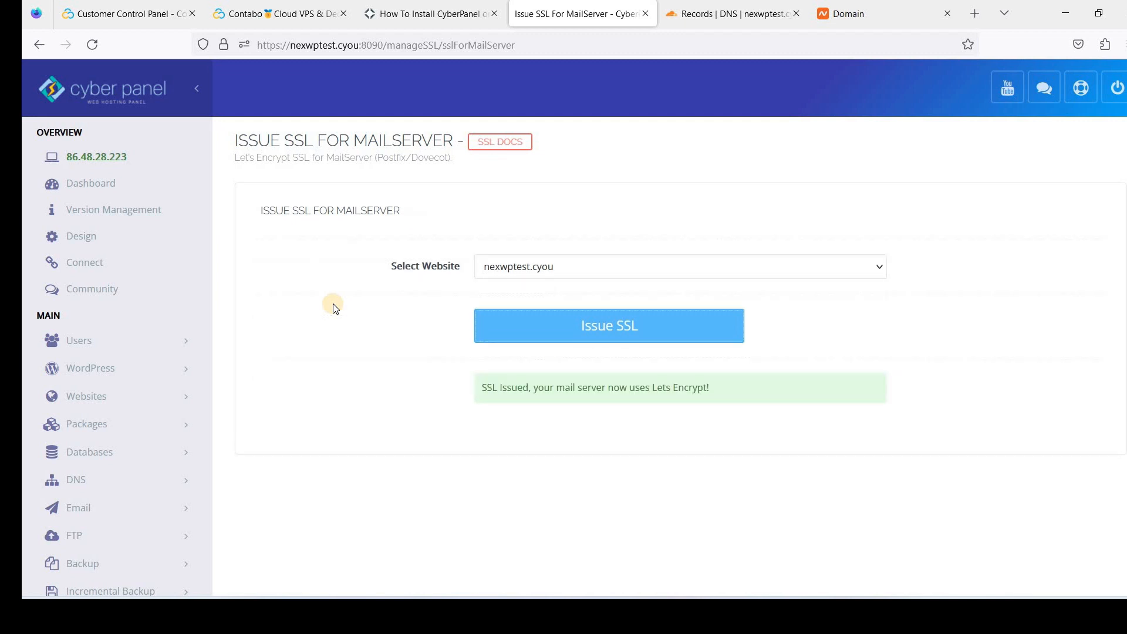
{"action": "scroll", "coordinate": [399, 392], "scroll_direction": "down", "scroll_amount": 3}
{"action": "scroll", "coordinate": [393, 396], "scroll_direction": "up", "scroll_amount": 3}
{"action": "scroll", "coordinate": [226, 405], "scroll_direction": "down", "scroll_amount": 2}
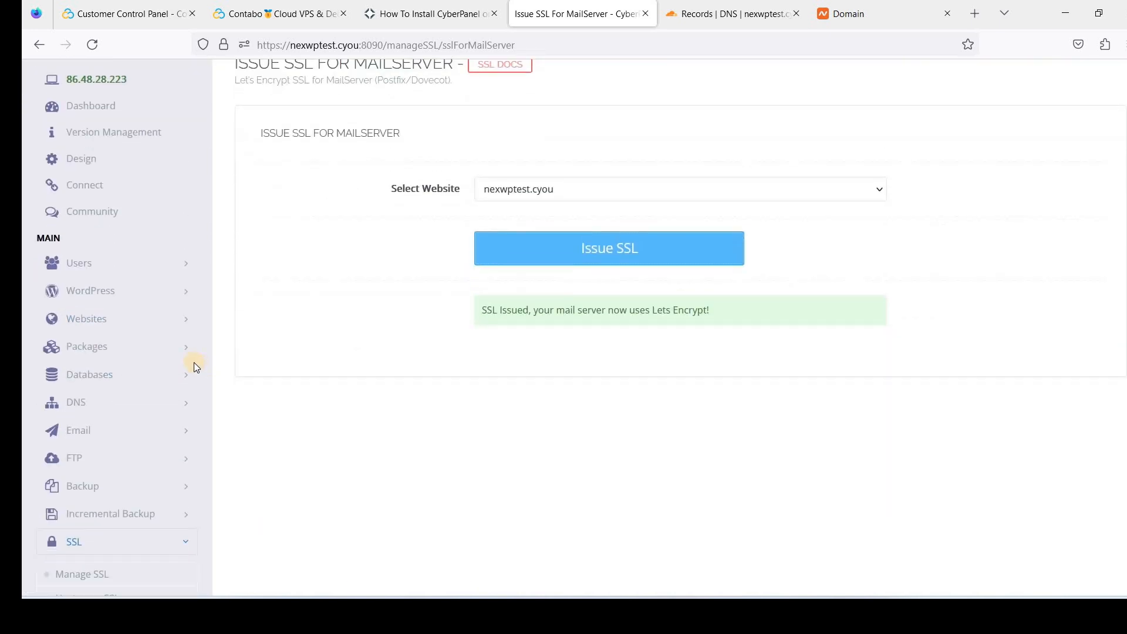
{"action": "left_click", "coordinate": [183, 324]}
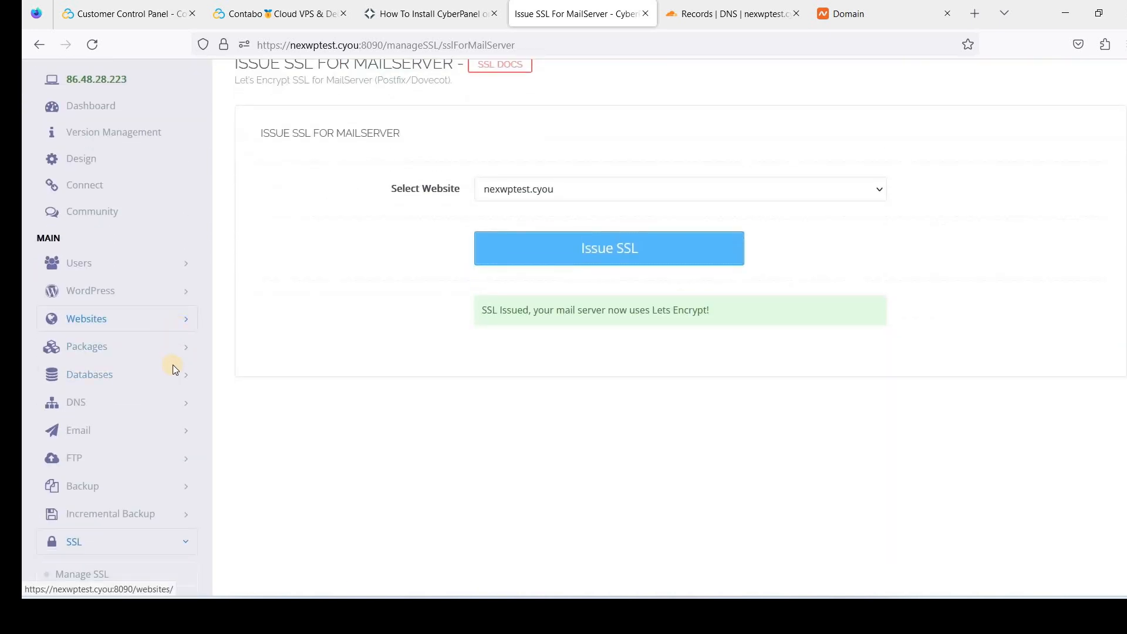
Launch webmail in a new tab from the Email menu
{"action": "left_click", "coordinate": [194, 421]}
{"action": "scroll", "coordinate": [156, 434], "scroll_direction": "down", "scroll_amount": 2}
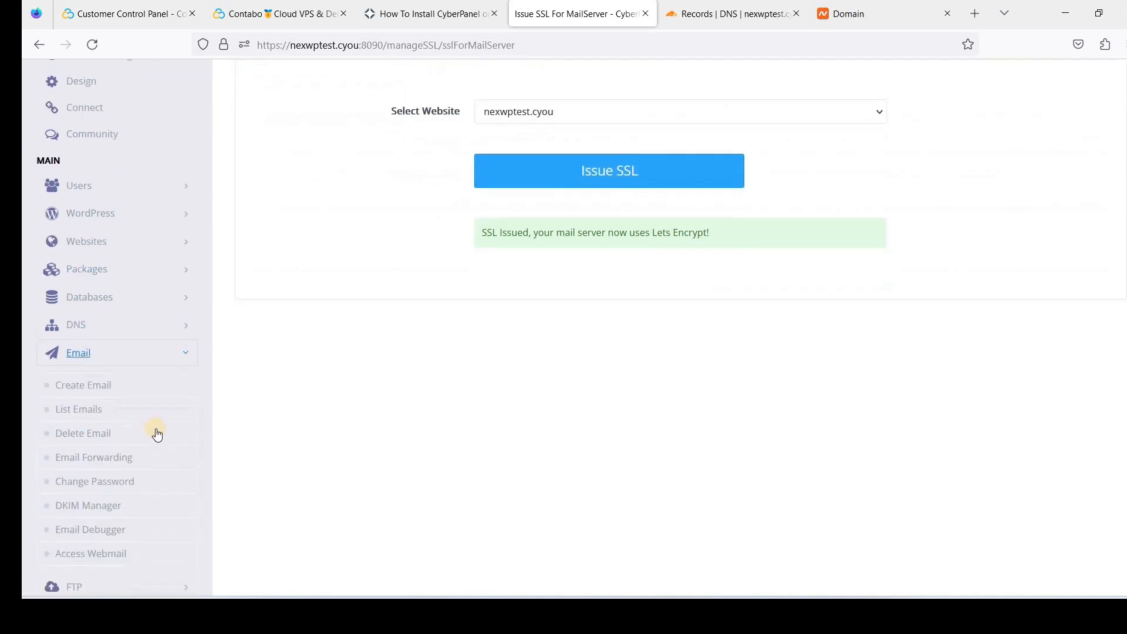
{"action": "left_click", "coordinate": [107, 560]}
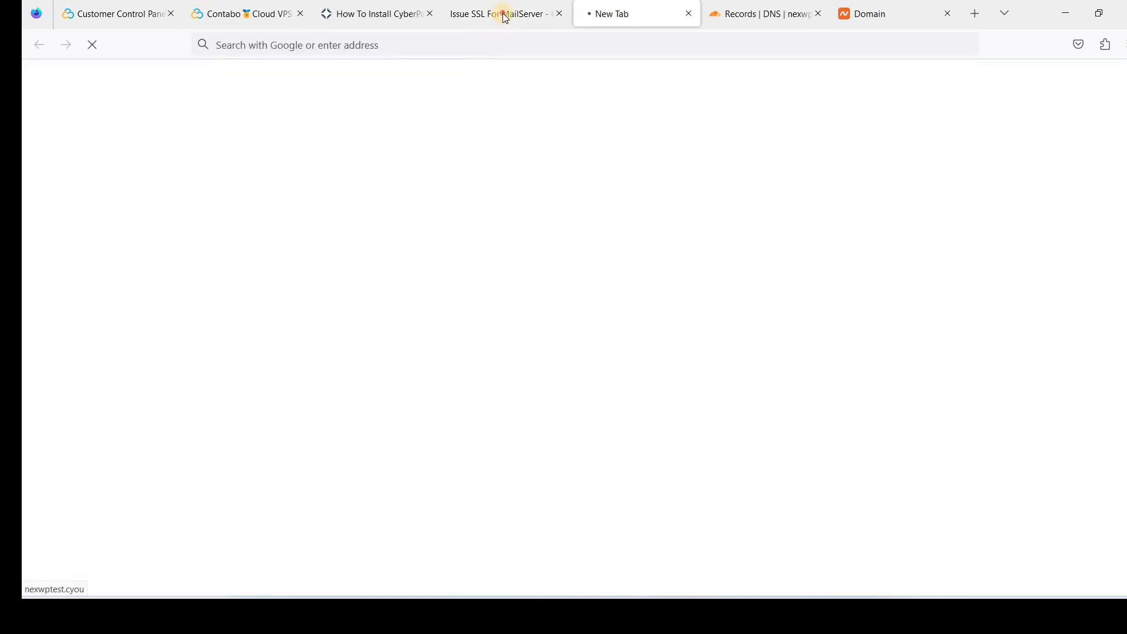
Sign in to SnappyMail with the new mailbox's address and password
{"action": "left_click", "coordinate": [504, 13]}
{"action": "left_click", "coordinate": [92, 562]}
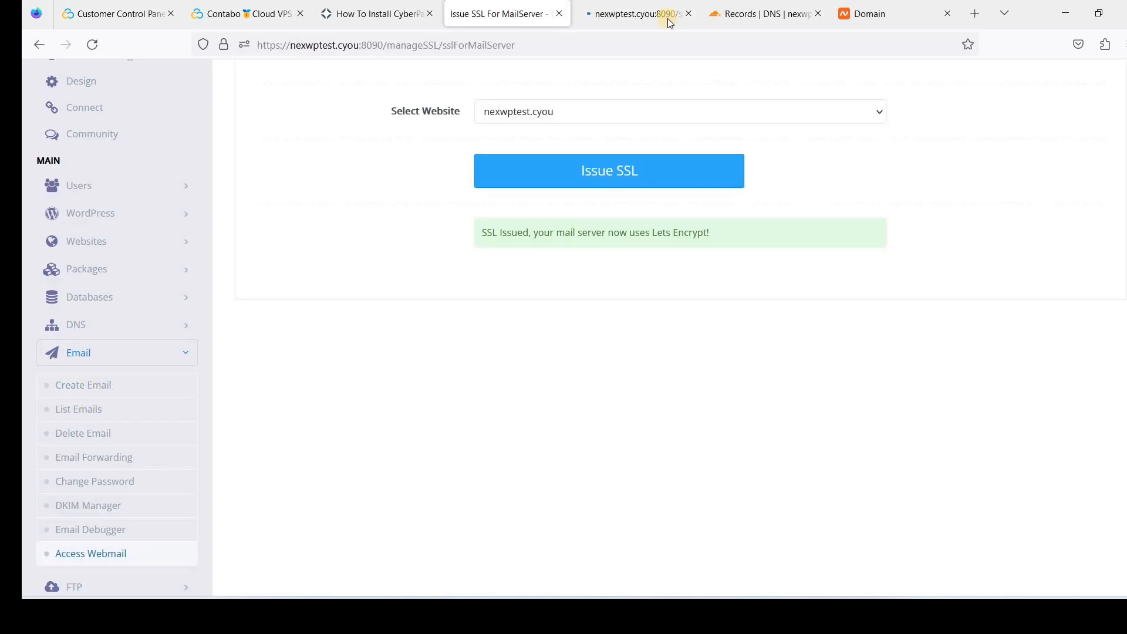
{"action": "left_click", "coordinate": [618, 18]}
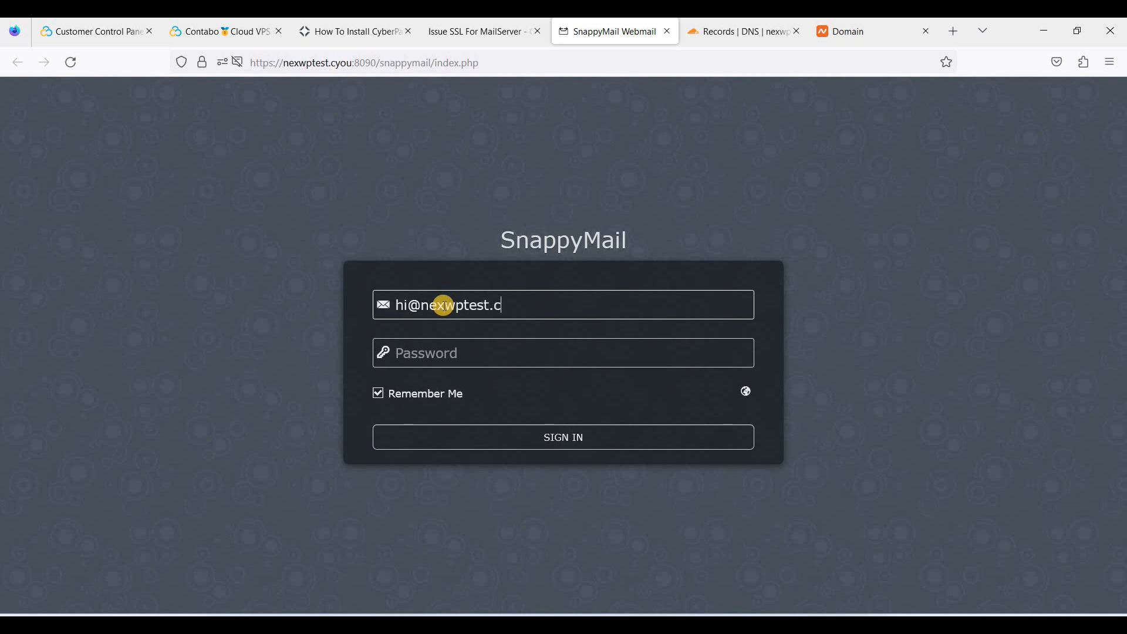
{"action": "type", "text": "*"}
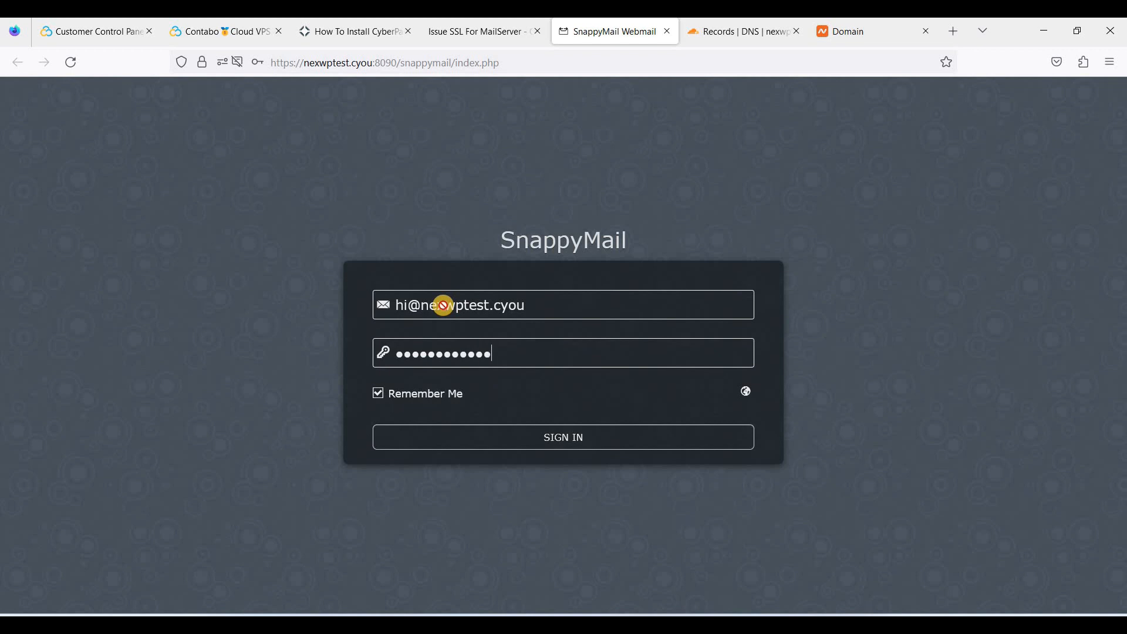
{"action": "key", "text": "Return"}
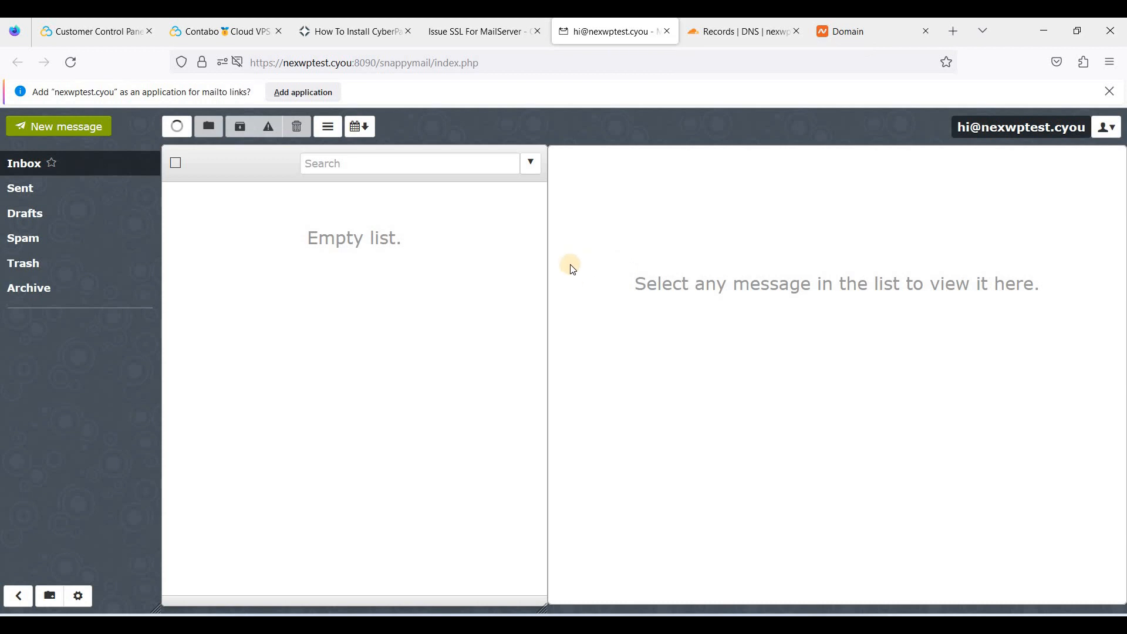
{"action": "left_click", "coordinate": [112, 33]}
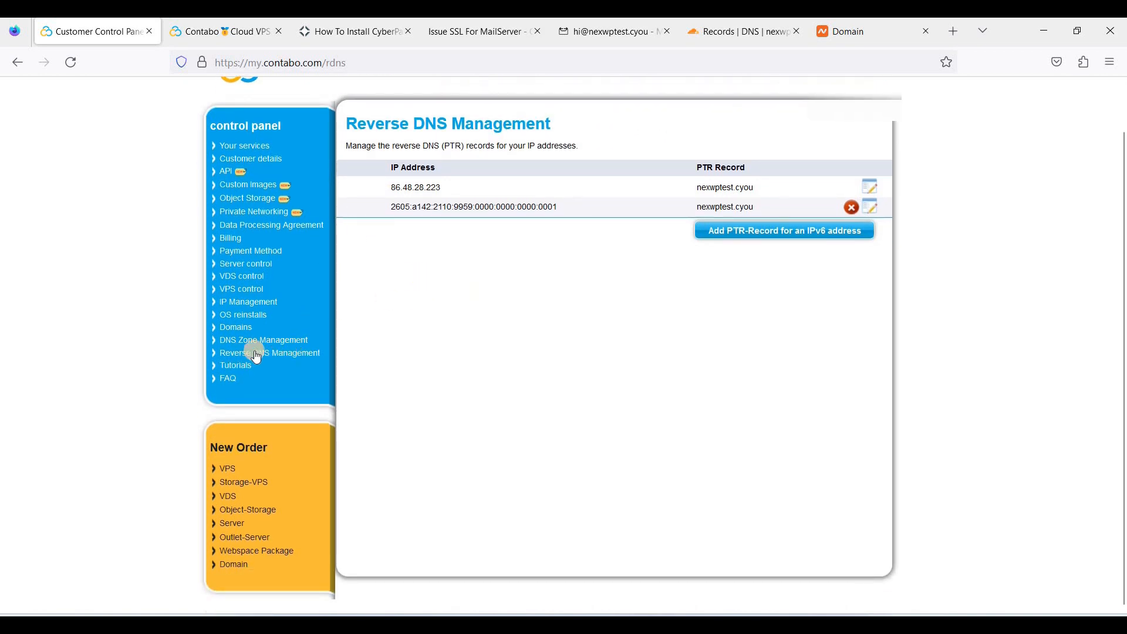
{"action": "scroll", "coordinate": [411, 334], "scroll_direction": "up", "scroll_amount": 2}
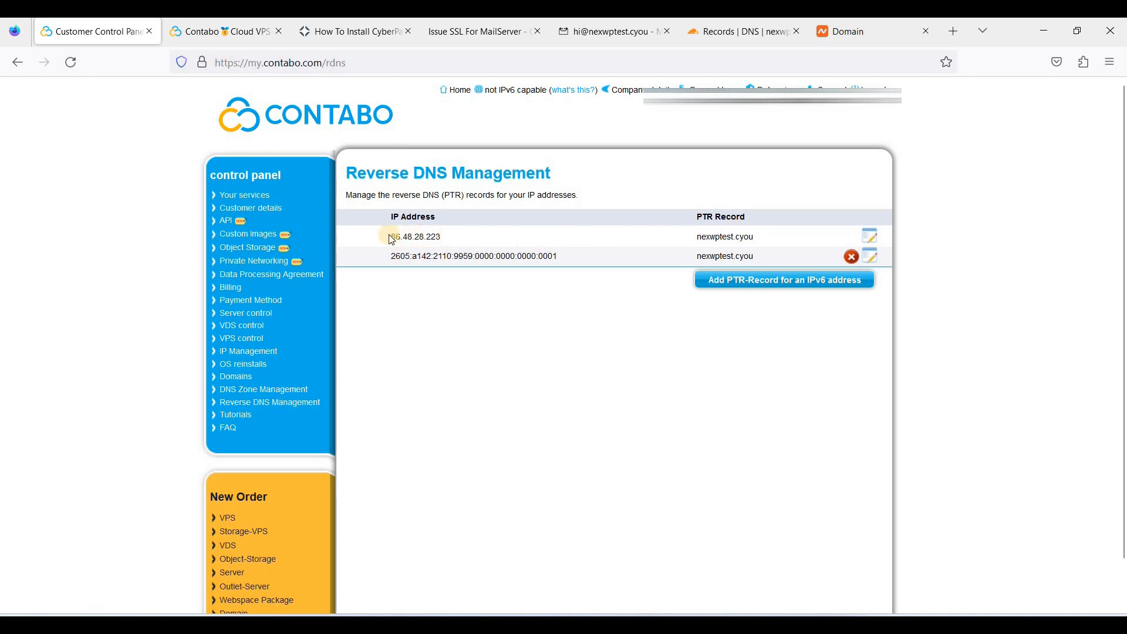
{"action": "left_click_drag", "start_coordinate": [389, 256], "coordinate": [559, 259]}
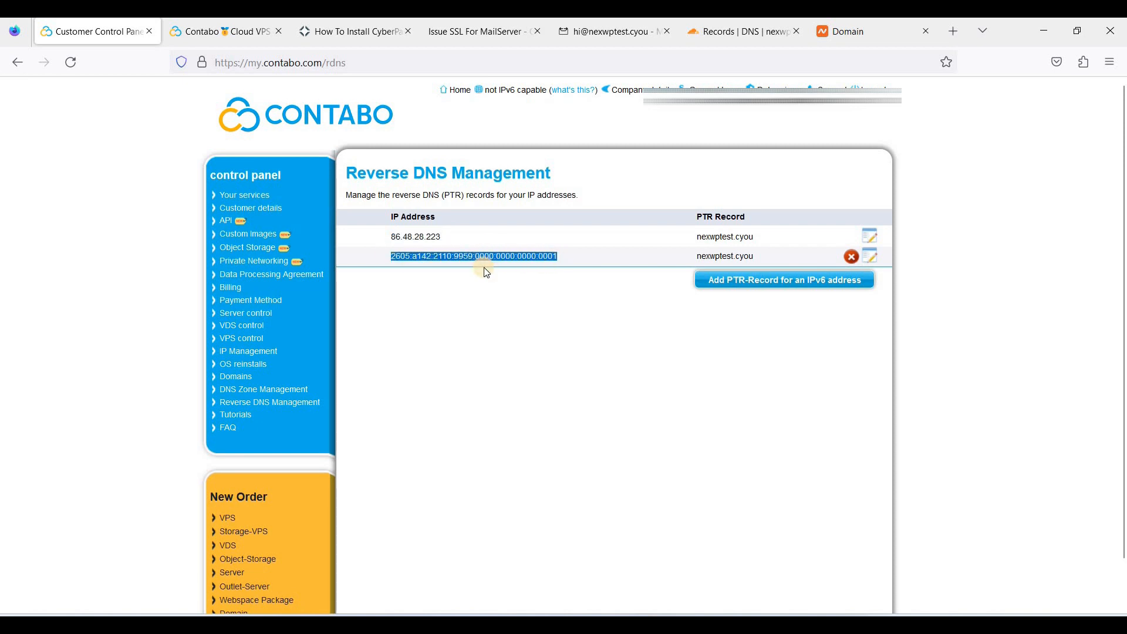
{"action": "left_click", "coordinate": [543, 256]}
{"action": "left_click_drag", "start_coordinate": [698, 236], "coordinate": [754, 236]}
{"action": "left_click", "coordinate": [712, 258]}
{"action": "double_click", "coordinate": [712, 258]}
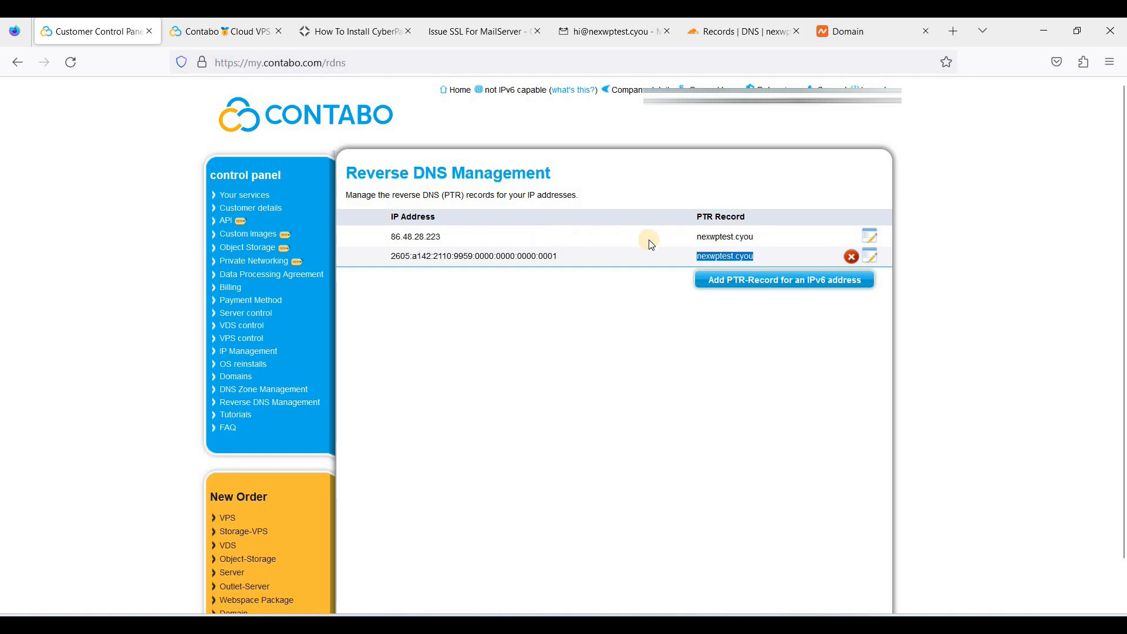
{"action": "left_click", "coordinate": [497, 256]}
Address a new message to the Gmail test account and paste the prepared meeting reminder as its body
{"action": "left_click", "coordinate": [603, 35]}
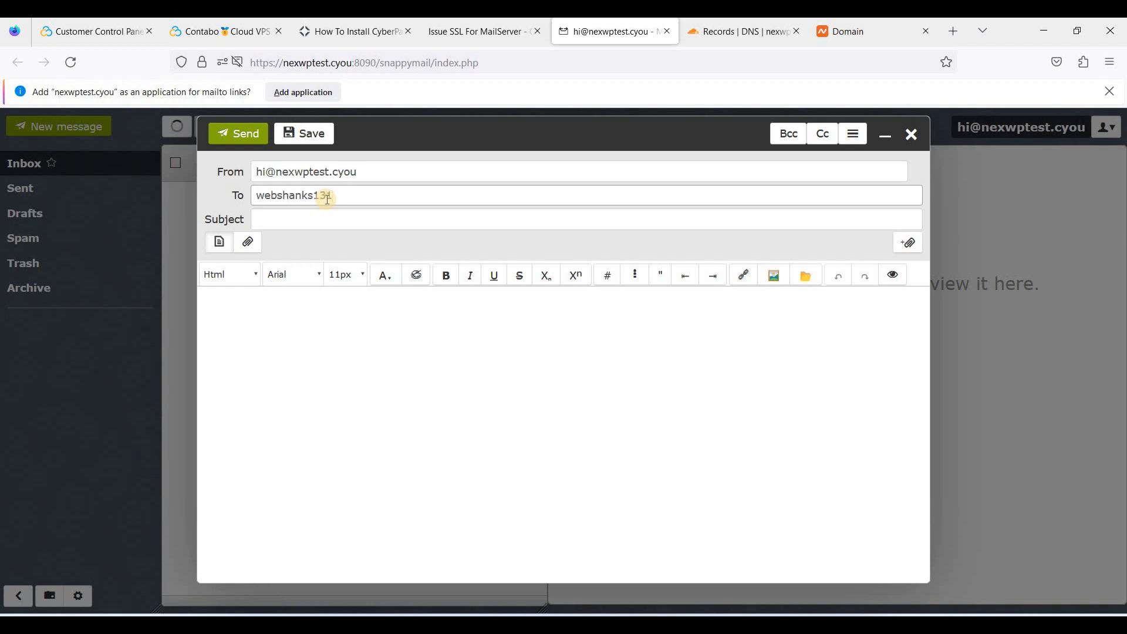
{"action": "type", "text": "m"}
{"action": "key", "text": "alt+Tab"}
{"action": "left_click", "coordinate": [609, 26]}
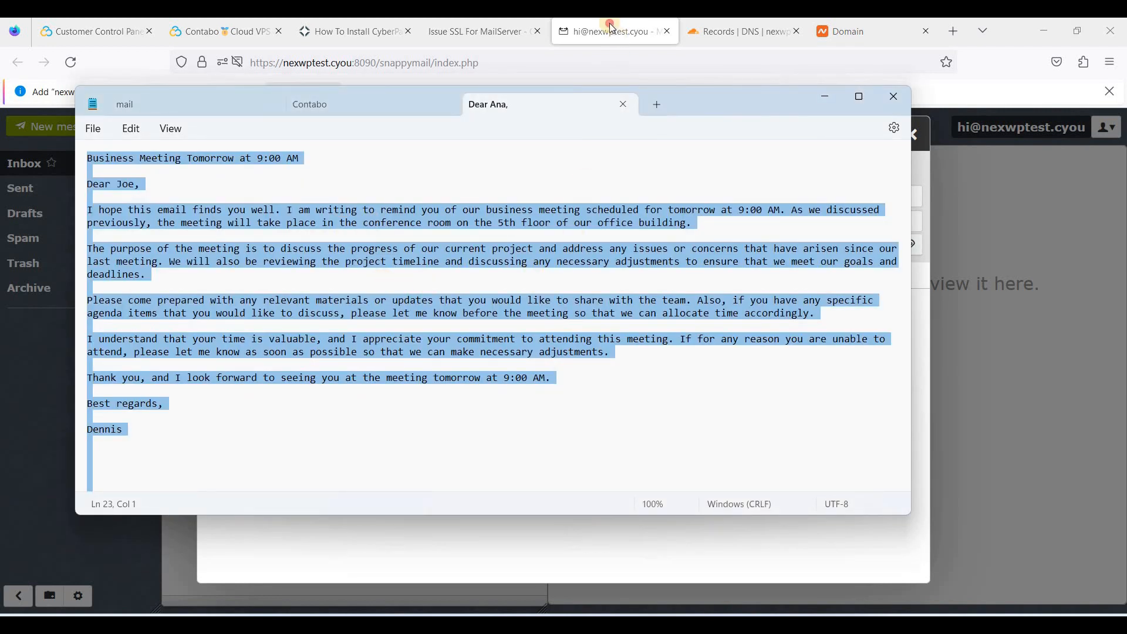
{"action": "left_click", "coordinate": [320, 371]}
{"action": "type", "text": "Business Meeting Tomorrow at 9:00 AM  Dear Joe,  I hope this email finds you well. I am writing to remind you of our business meeting scheduled for tomorrow at 9:00 AM. As we discussed previously, the meeting will take place in the conference room on the 5th floor of our office building.  The purpose of the meeting is to discuss the progress of our current project and address any issues or concerns that have arisen since our last meeting. We will also be reviewing the project timeline and discussing any necessary adjustments to ensure that we meet our goals and deadlines.  Please come prepared with any relevant materials or updates that you would like to share with the team. Also, if you have any specific agenda items that you would like to discuss, please let me know before the meeting so that we can allocate time accordingly.  I understand that your time is valuable, and I appreciate your commitment to attending this meeting. If for any reason you are unable to attend, please let me know as soon as possible so that we can make necessary adjustments.  Thank you, and I look forward to seeing you at the meeting tomorrow at 9:00 AM.  Best regards,  Dennis"}
Move the line 'Business Meeting Tomorrow at 9:00 AM' into the subject and send
{"action": "triple_click", "coordinate": [211, 302]}
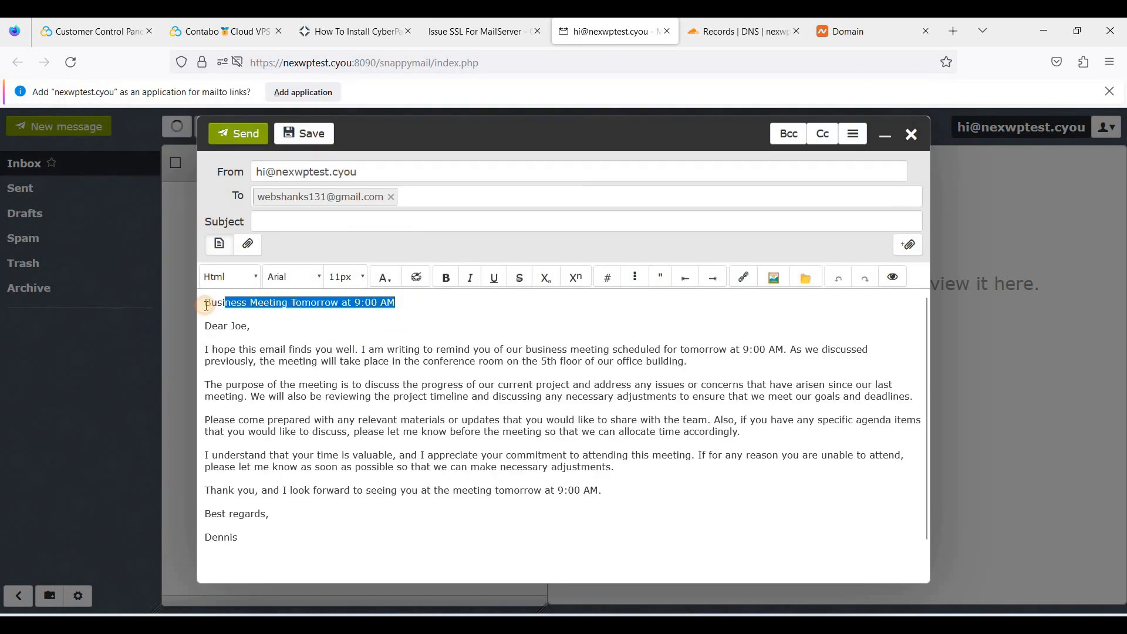
{"action": "key", "text": "ctrl+x"}
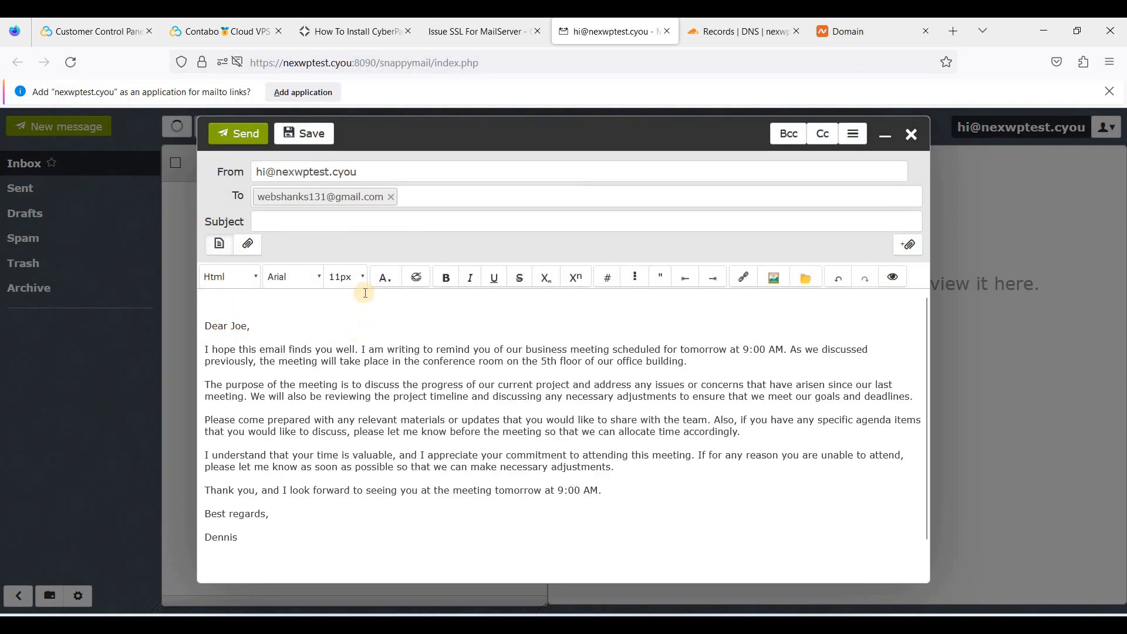
{"action": "key", "text": "Delete"}
{"action": "left_click", "coordinate": [308, 224]}
{"action": "key", "text": "ctrl+v"}
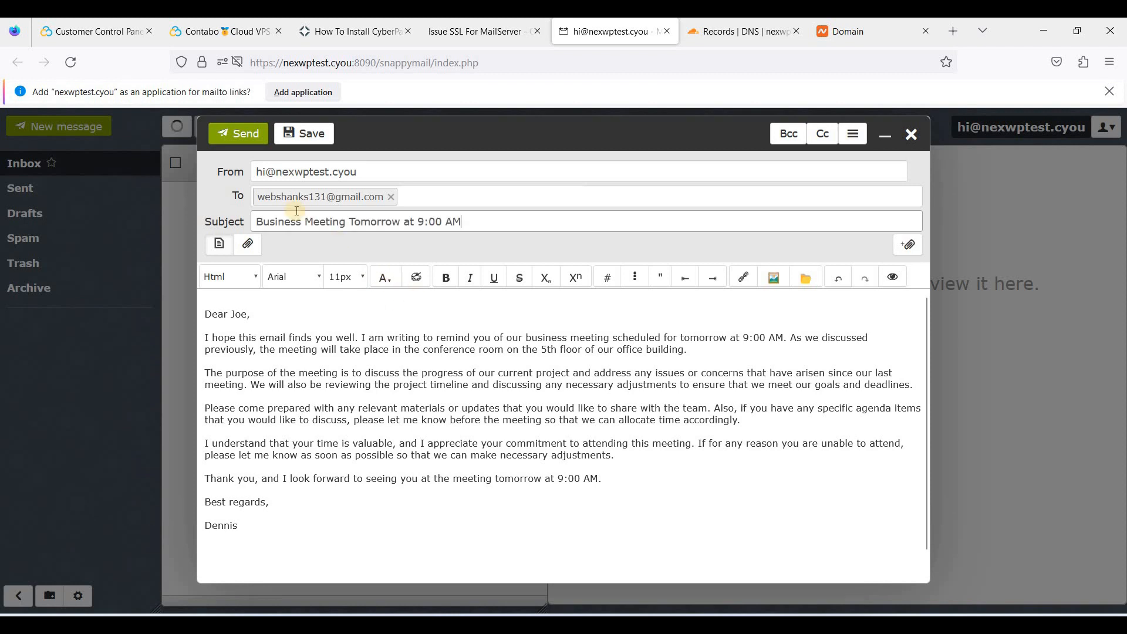
{"action": "left_click", "coordinate": [254, 141]}
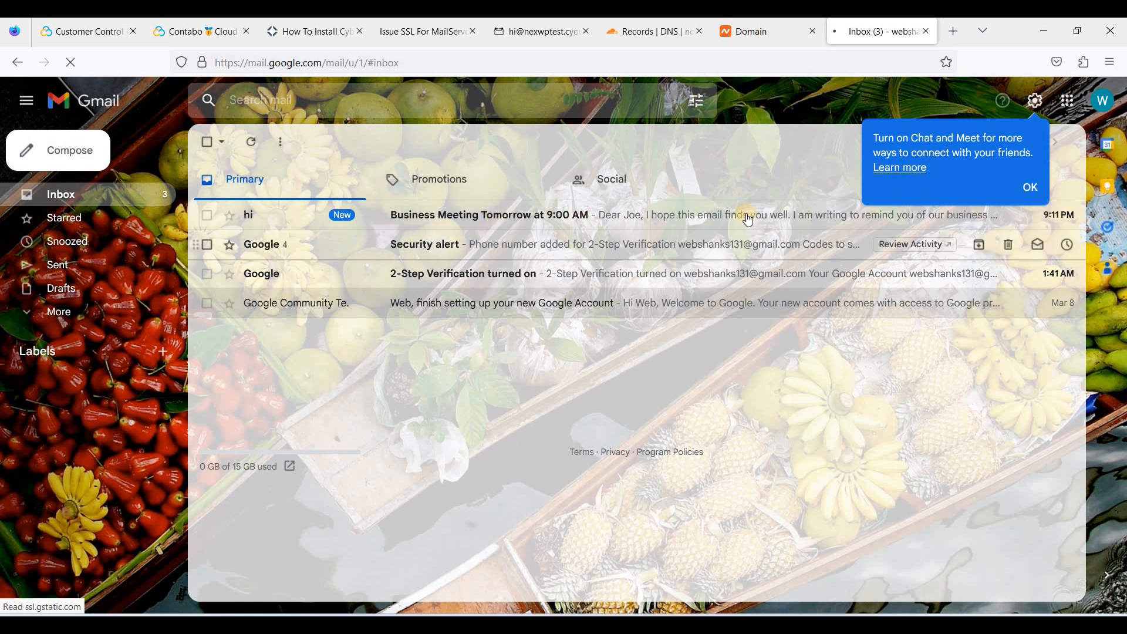
Open the Business Meeting Tomorrow at 9:00 AM email in Gmail and check its sender
{"action": "left_click", "coordinate": [1011, 187]}
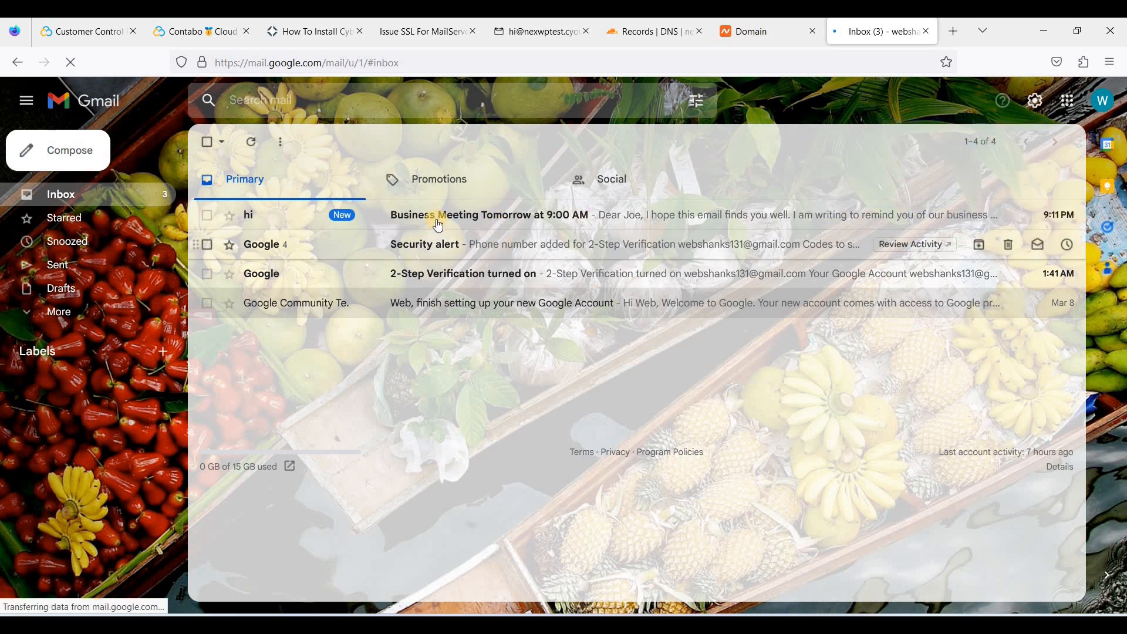
{"action": "left_click", "coordinate": [437, 222]}
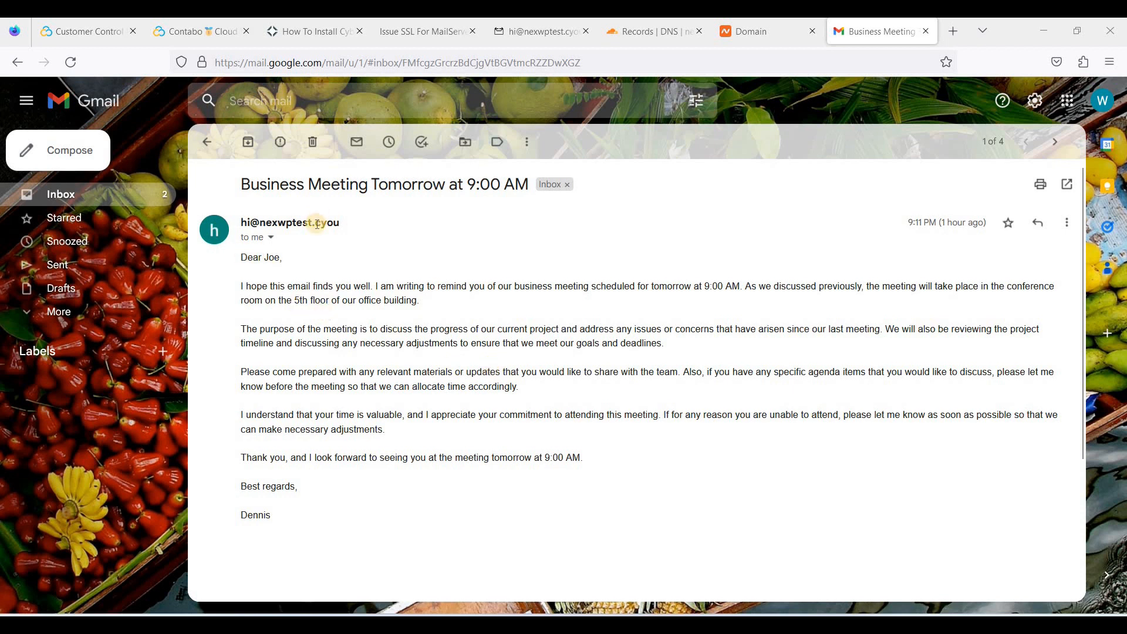
{"action": "left_click_drag", "start_coordinate": [248, 223], "coordinate": [333, 224]}
{"action": "left_click", "coordinate": [291, 283]}
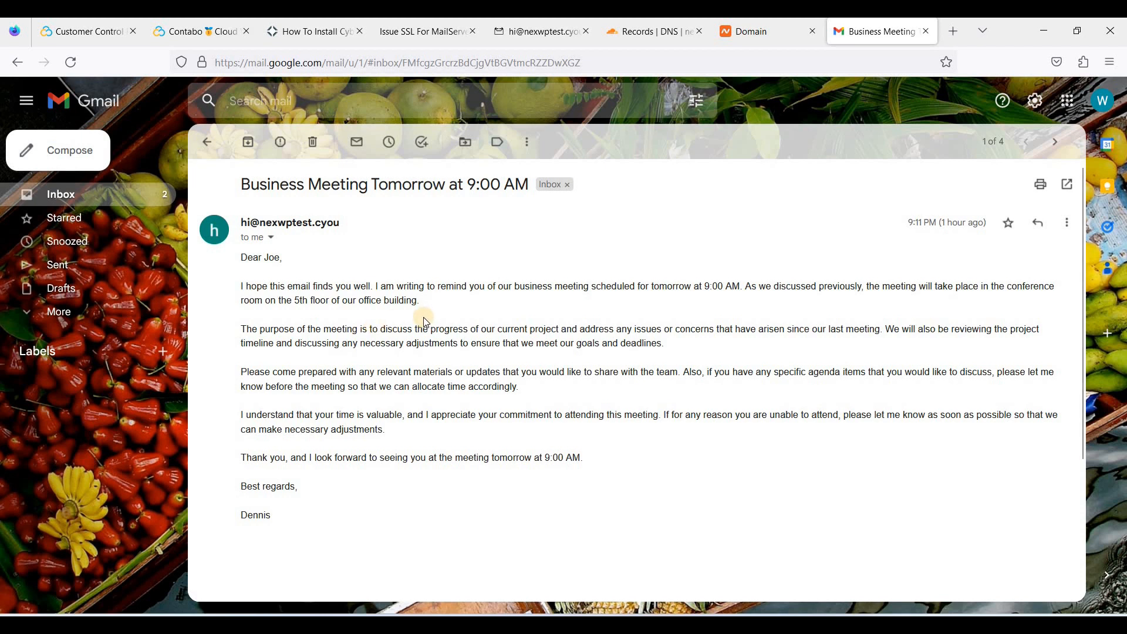
Send the smart reply 'I will be attending the meeting.'
{"action": "scroll", "coordinate": [406, 370], "scroll_direction": "down", "scroll_amount": 3}
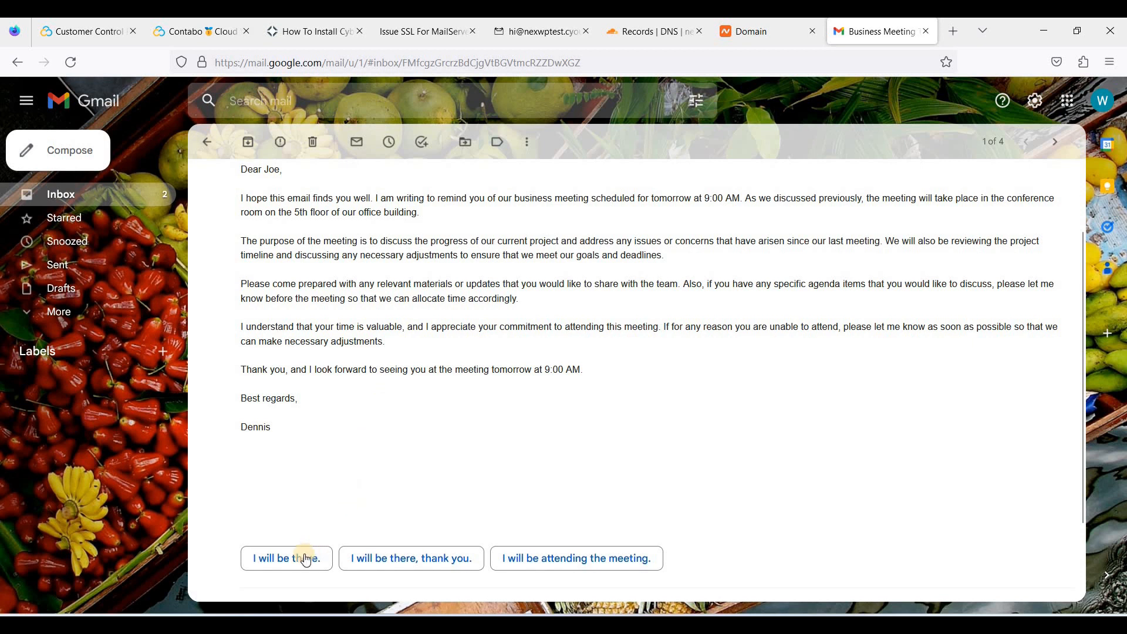
{"action": "scroll", "coordinate": [442, 483], "scroll_direction": "down", "scroll_amount": 2}
{"action": "scroll", "coordinate": [442, 484], "scroll_direction": "down", "scroll_amount": 1}
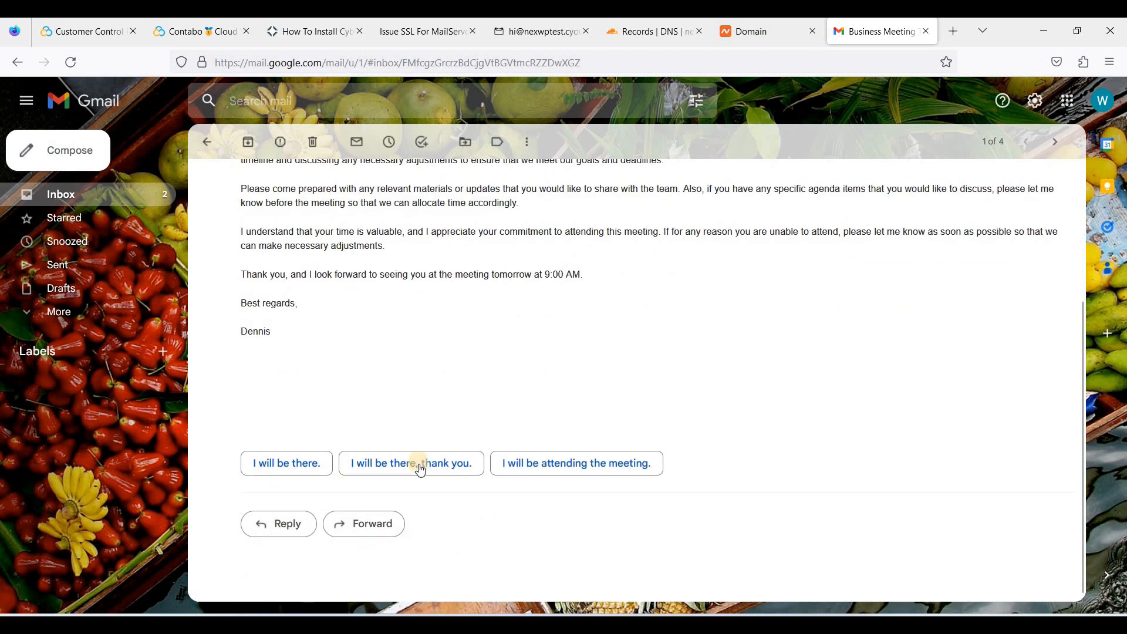
{"action": "left_click", "coordinate": [556, 465]}
{"action": "left_click", "coordinate": [286, 520]}
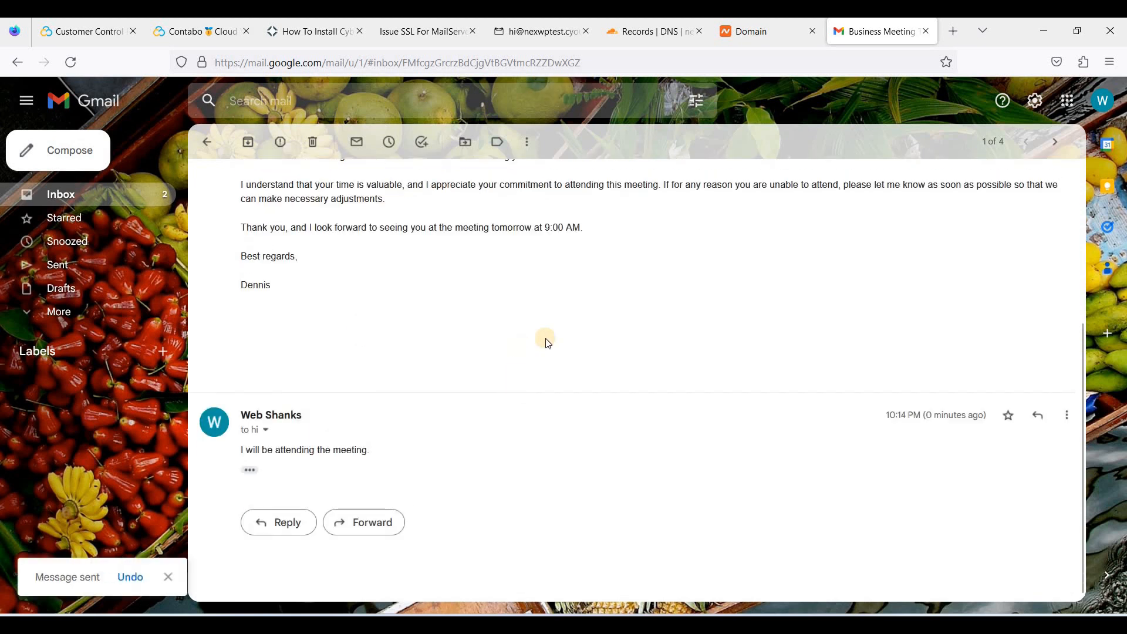
{"action": "left_click", "coordinate": [522, 34]}
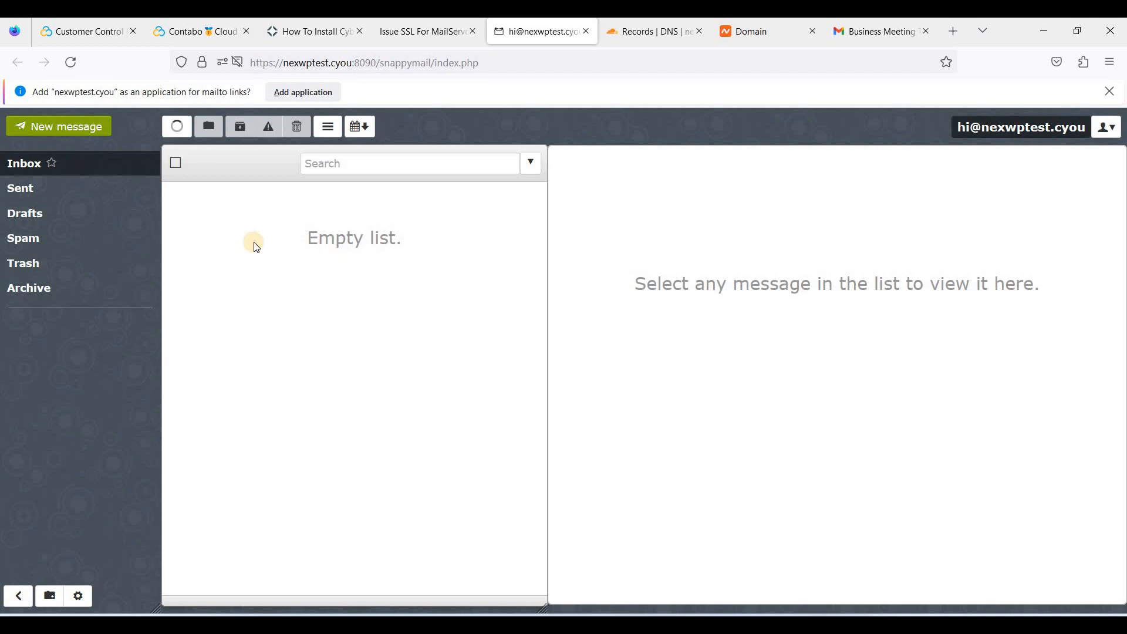
Refresh the inbox and read the Gmail reply 'I will be attending the meeting.'
{"action": "left_click", "coordinate": [177, 126]}
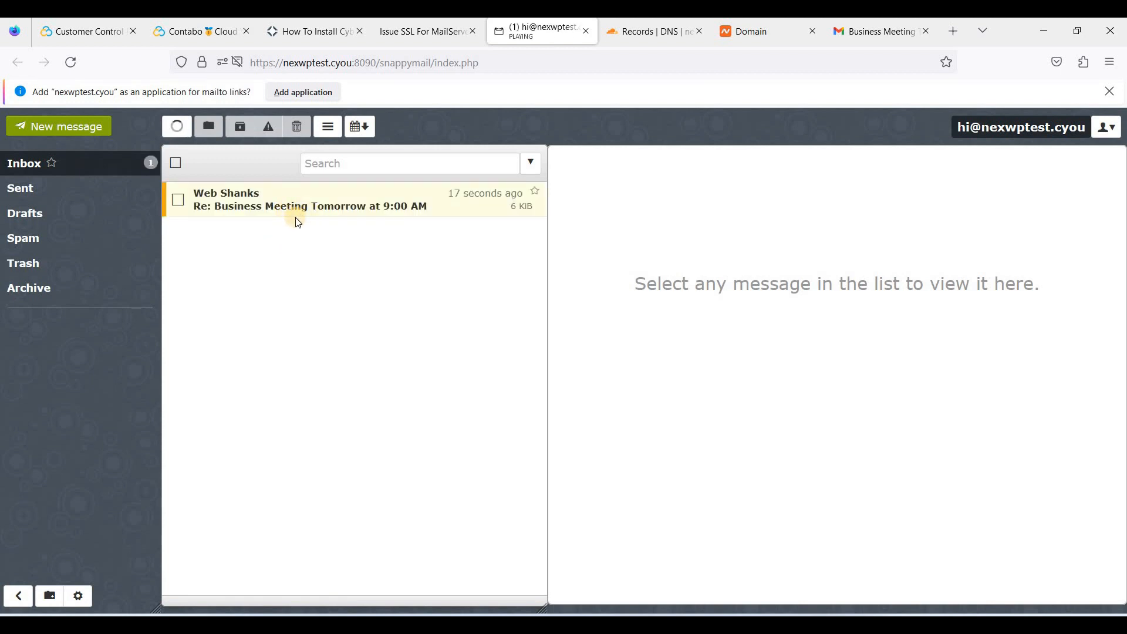
{"action": "left_click", "coordinate": [297, 212]}
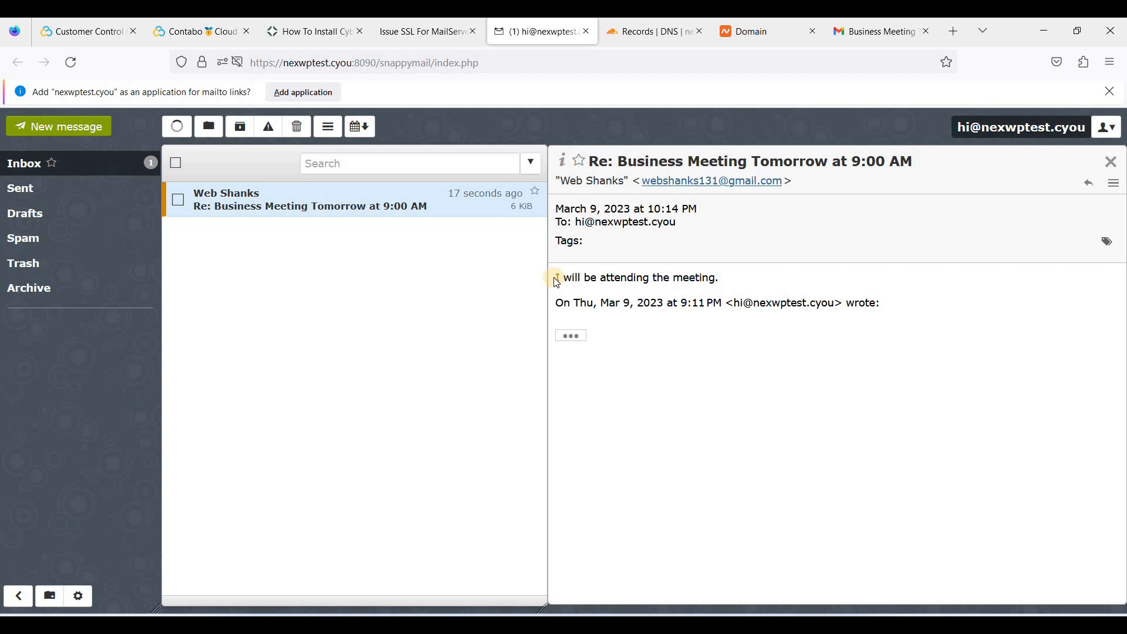
{"action": "left_click_drag", "start_coordinate": [555, 280], "coordinate": [717, 277]}
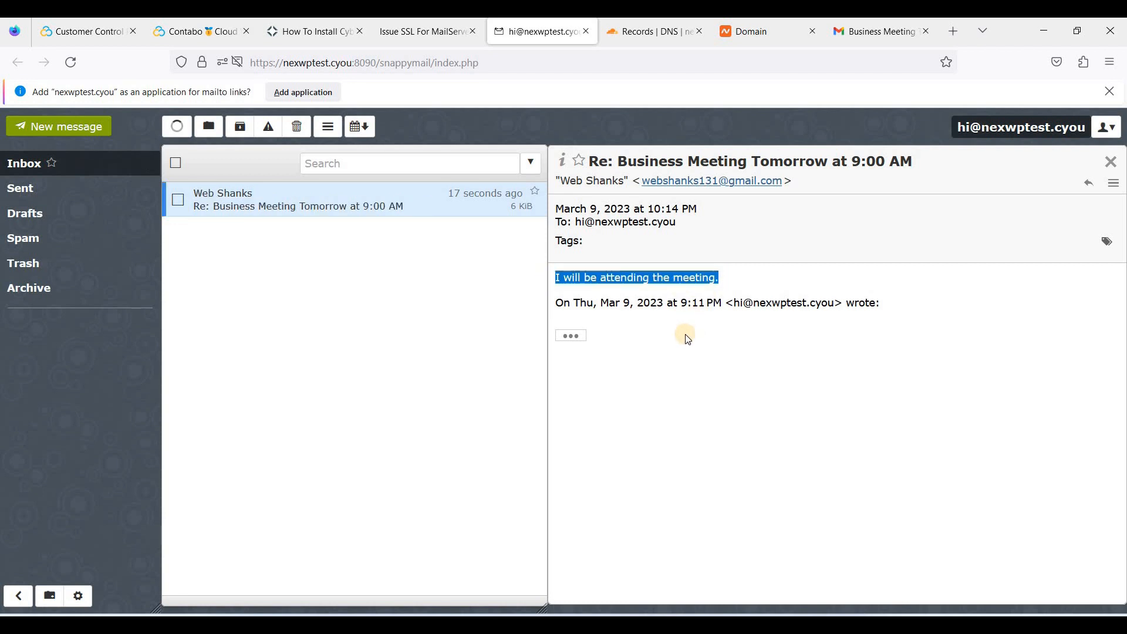
{"action": "left_click", "coordinate": [907, 33]}
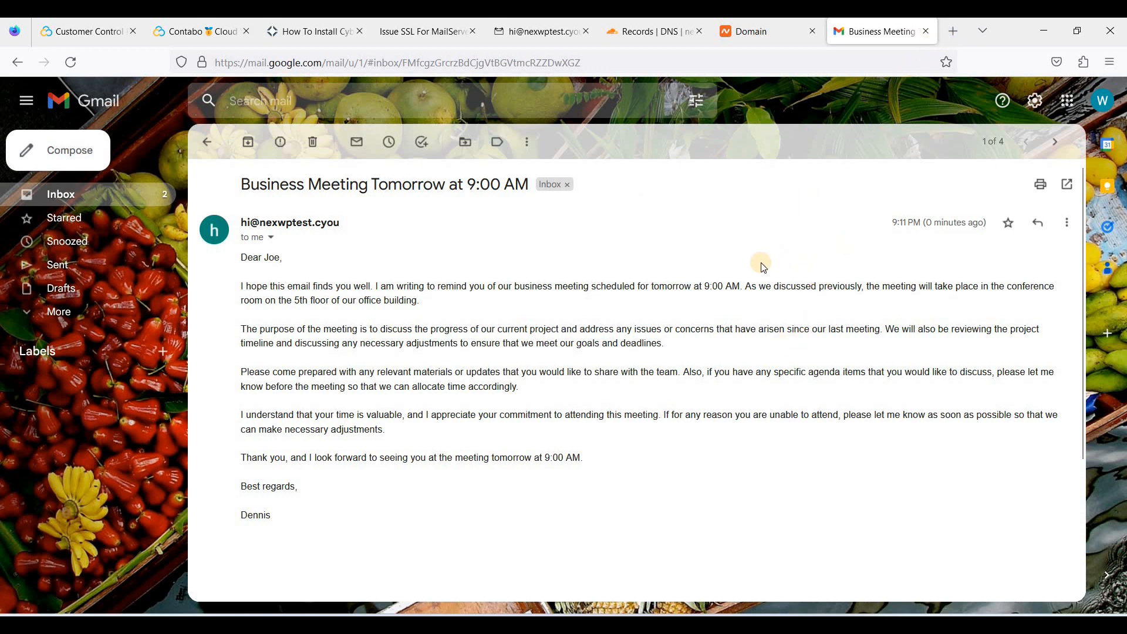
Load mail-tester.com in a new tab, accept the cookie notice, and copy the generated test address
{"action": "left_click", "coordinate": [954, 32]}
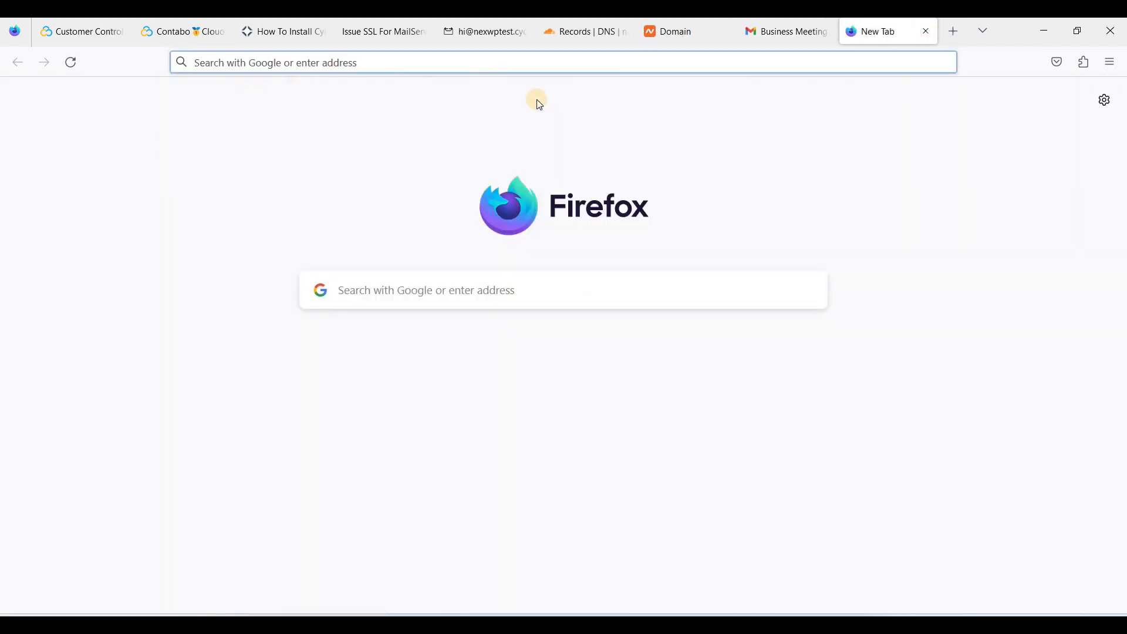
{"action": "key", "text": "ctrl+v"}
{"action": "key", "text": "Return"}
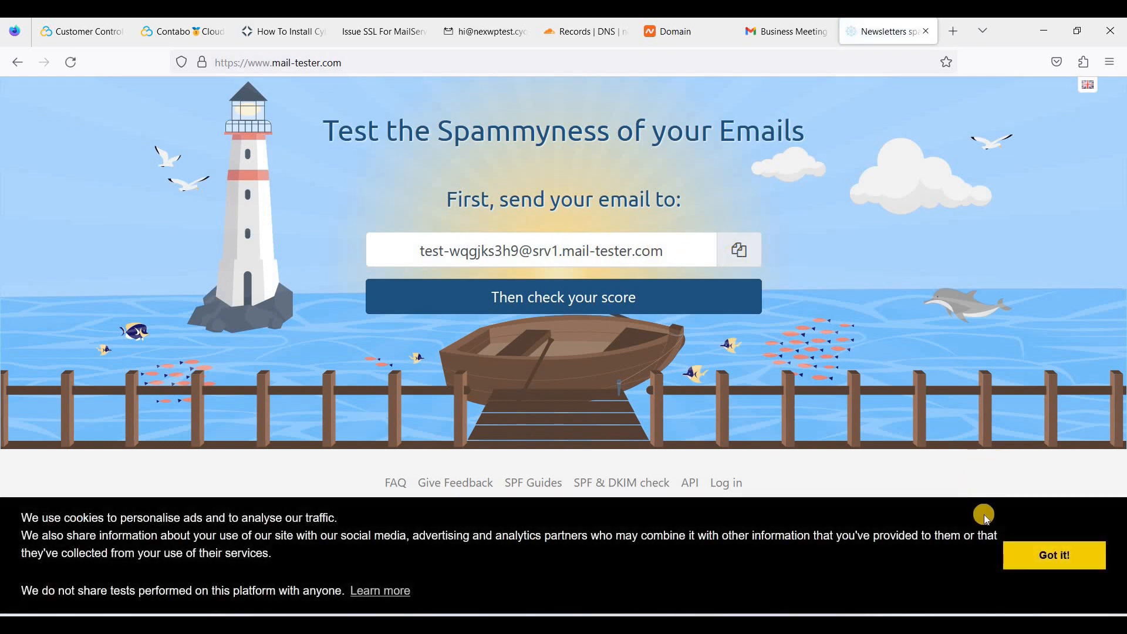
{"action": "left_click", "coordinate": [1054, 555]}
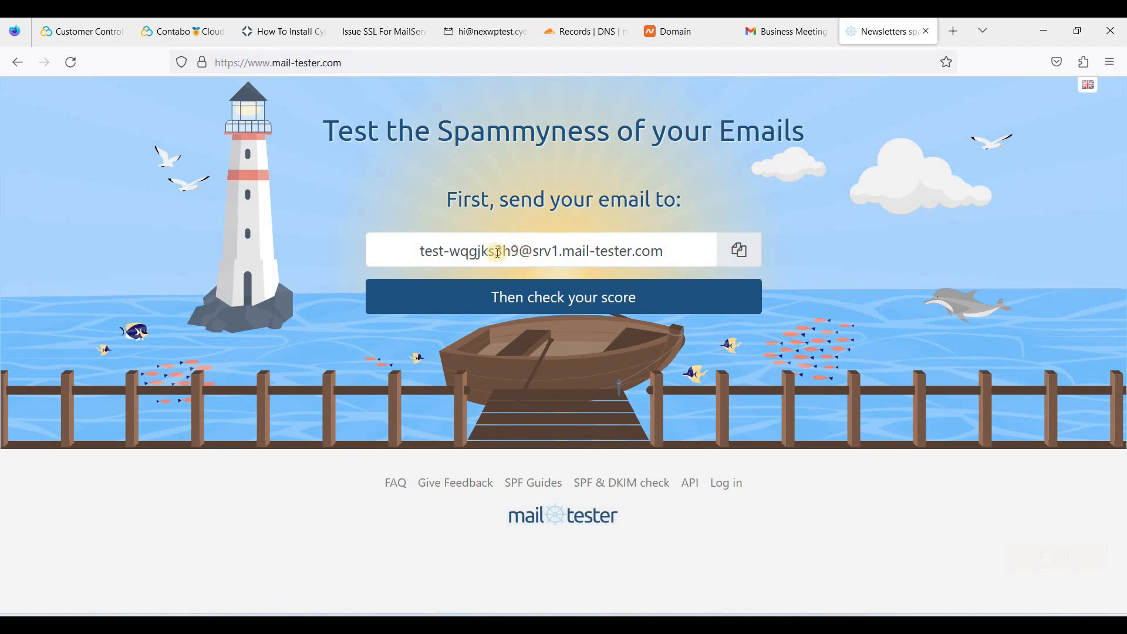
{"action": "left_click", "coordinate": [420, 251]}
{"action": "left_click_drag", "start_coordinate": [421, 251], "coordinate": [669, 259]}
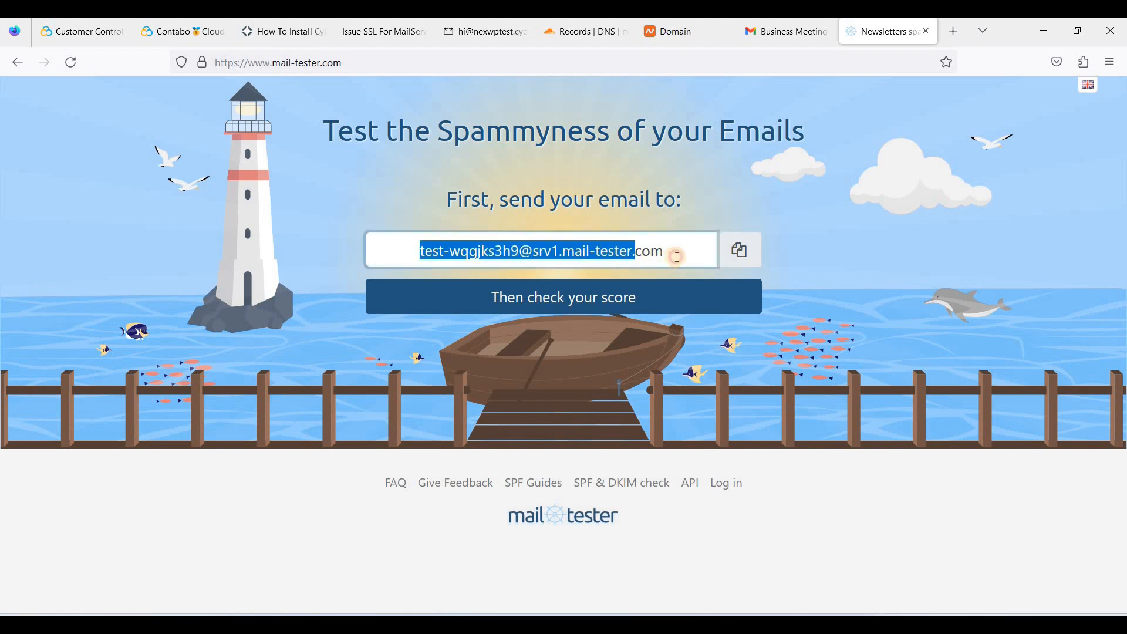
{"action": "left_click", "coordinate": [744, 259]}
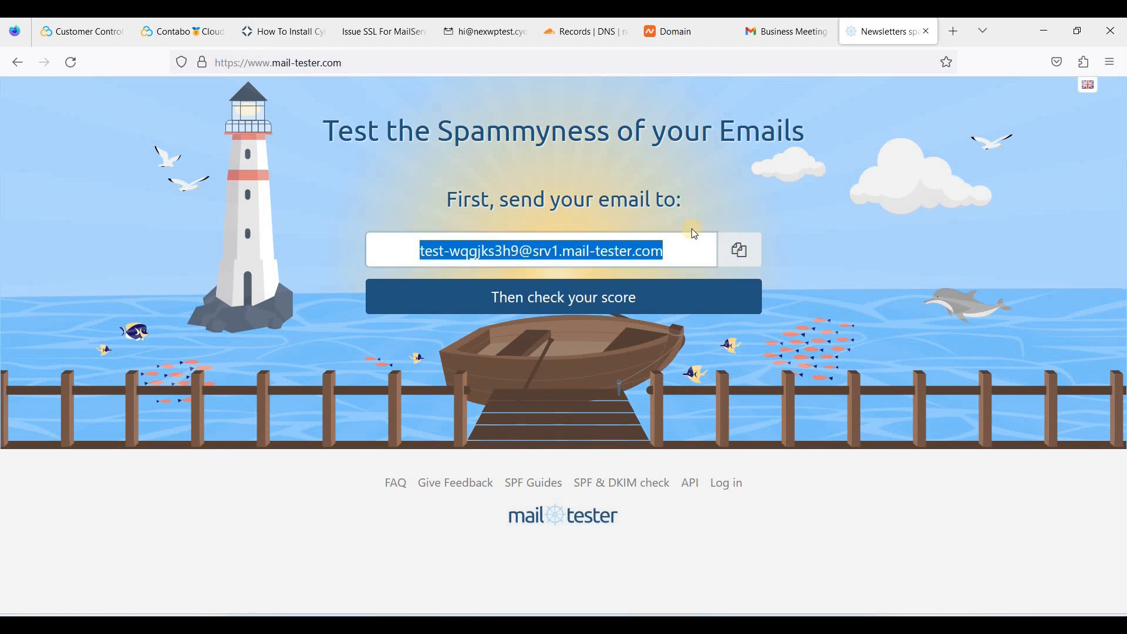
{"action": "left_click", "coordinate": [475, 36]}
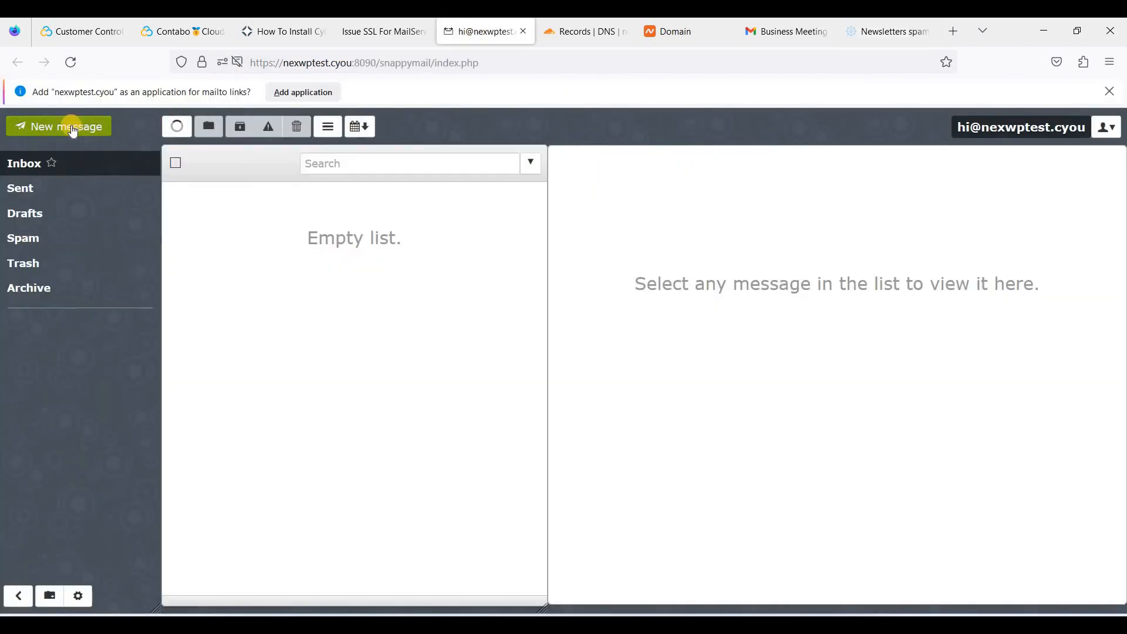
Address a new message to the mail-tester test address and paste the meeting letter as its body
{"action": "left_click", "coordinate": [76, 131]}
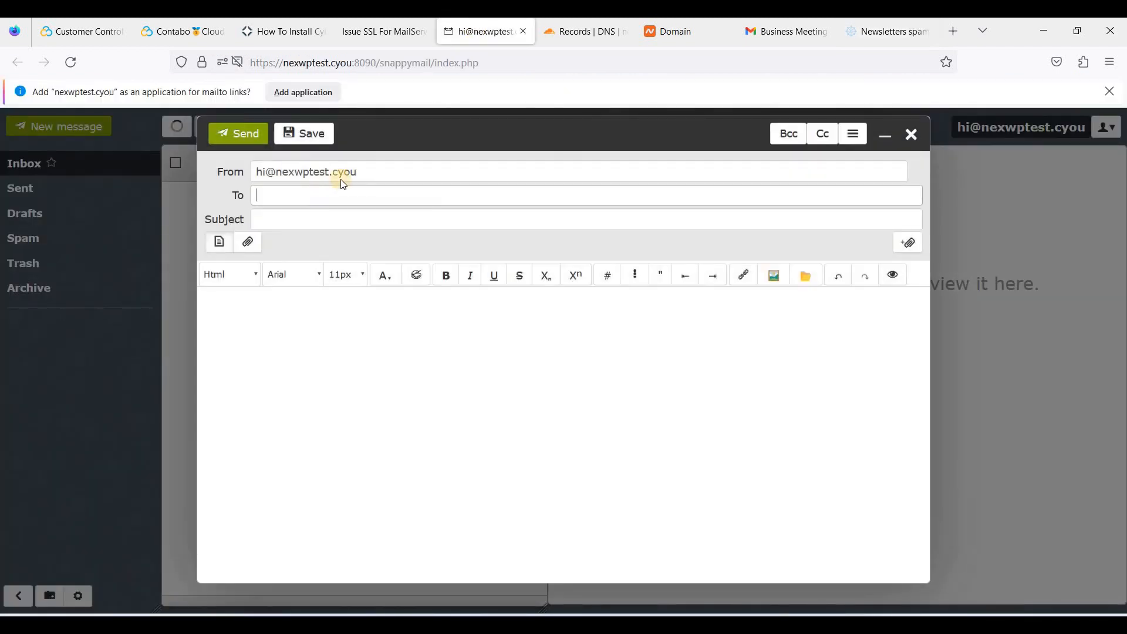
{"action": "key", "text": "ctrl+v"}
{"action": "left_click", "coordinate": [332, 223]}
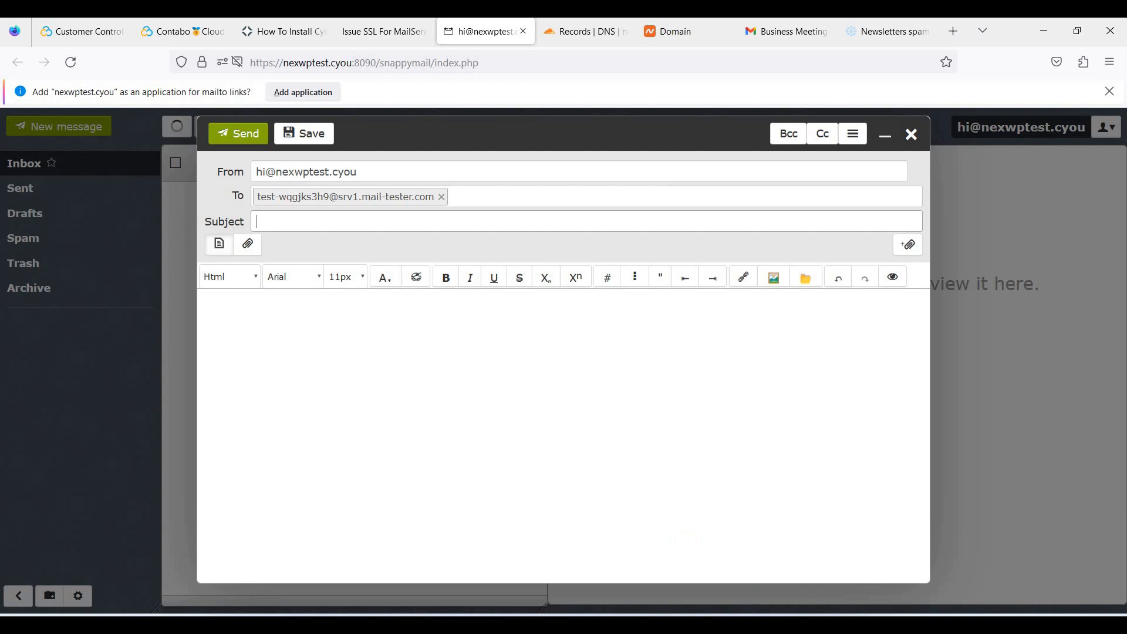
{"action": "key", "text": "alt+Tab"}
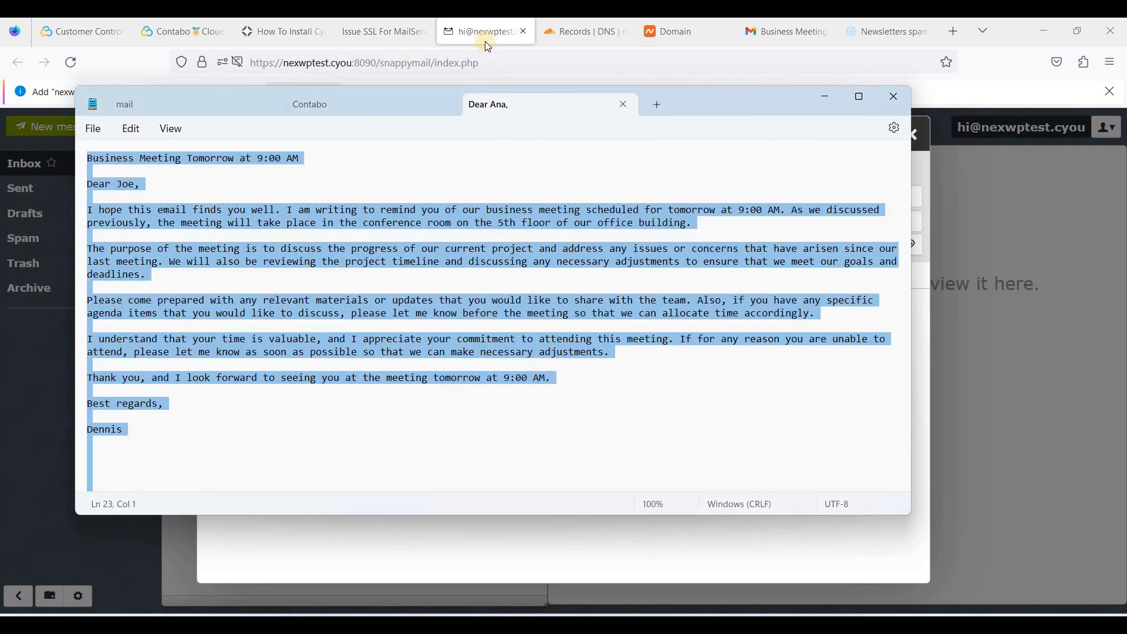
{"action": "key", "text": "alt+Tab"}
{"action": "left_click", "coordinate": [364, 315]}
{"action": "key", "text": "ctrl+v"}
Move the line 'Business Meeting Tomorrow at 9:00 AM' into the subject and send
{"action": "triple_click", "coordinate": [246, 301]}
{"action": "key", "text": "ctrl+x"}
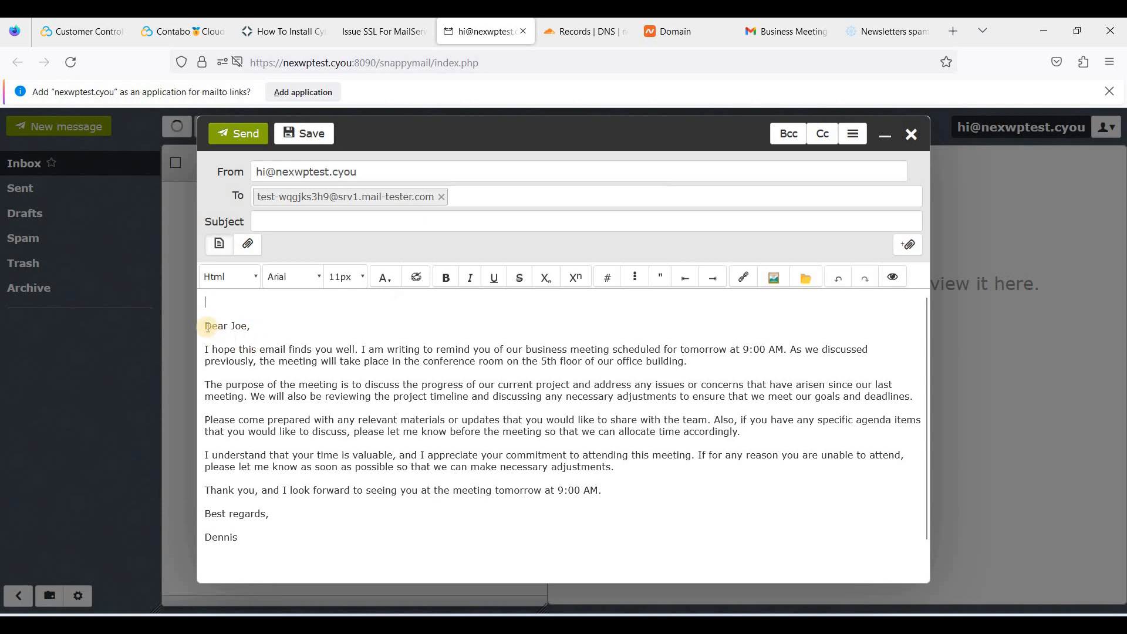
{"action": "key", "text": "Delete"}
{"action": "left_click", "coordinate": [269, 223]}
{"action": "key", "text": "ctrl+v"}
{"action": "left_click", "coordinate": [249, 139]}
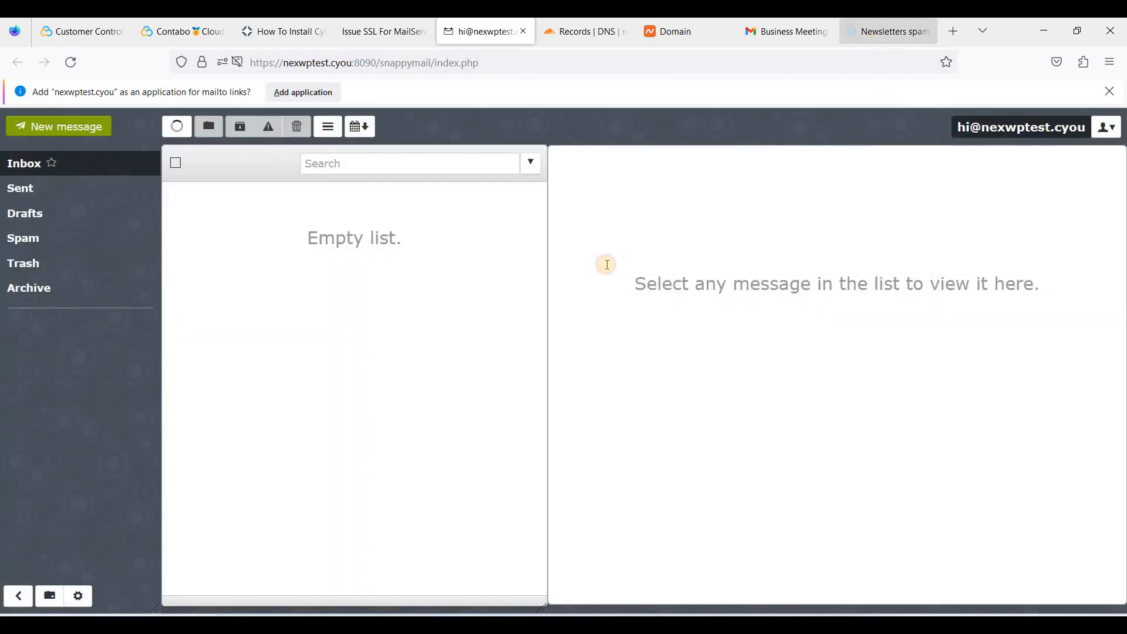
{"action": "left_click", "coordinate": [888, 31]}
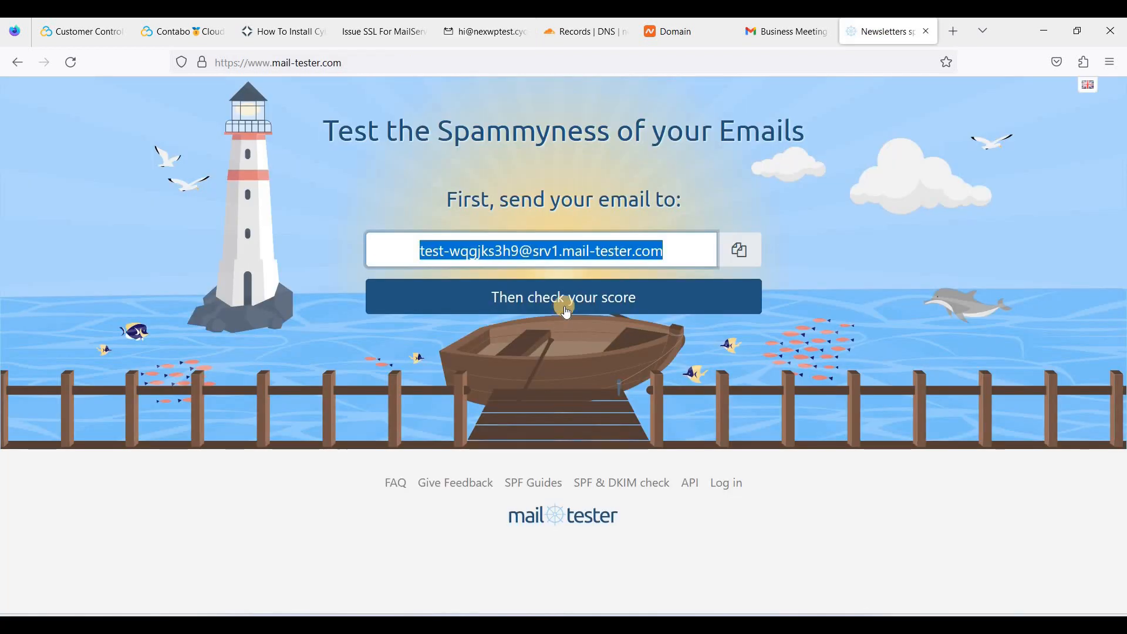
Check the deliverability result and point out the 8/10 score
{"action": "left_click", "coordinate": [573, 310]}
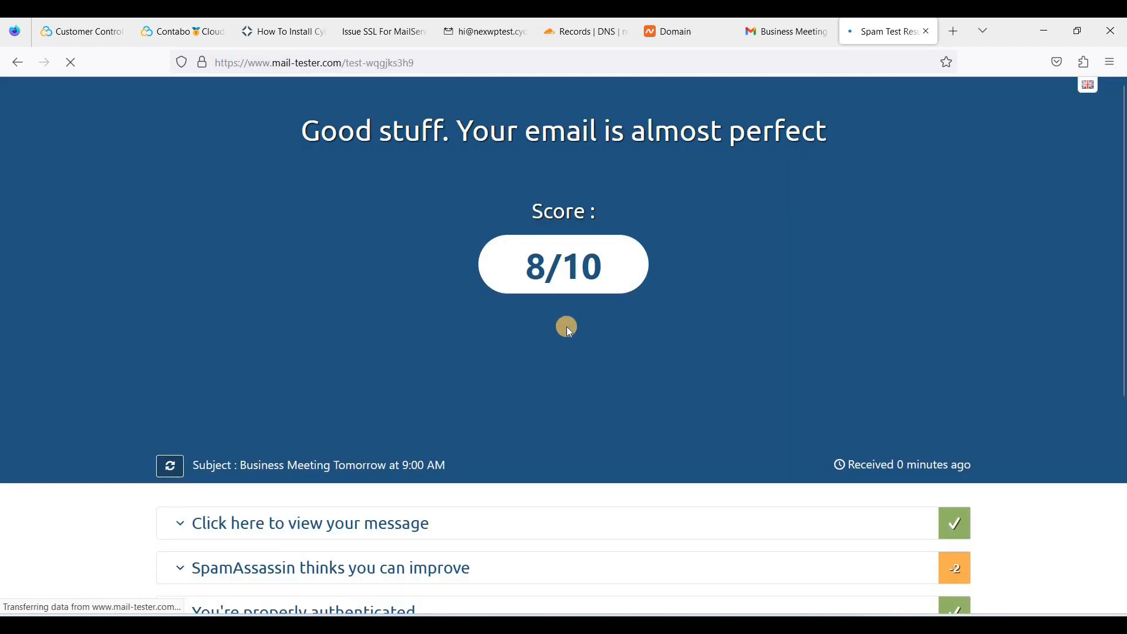
{"action": "scroll", "coordinate": [499, 323], "scroll_direction": "down", "scroll_amount": 3}
{"action": "scroll", "coordinate": [482, 320], "scroll_direction": "up", "scroll_amount": 3}
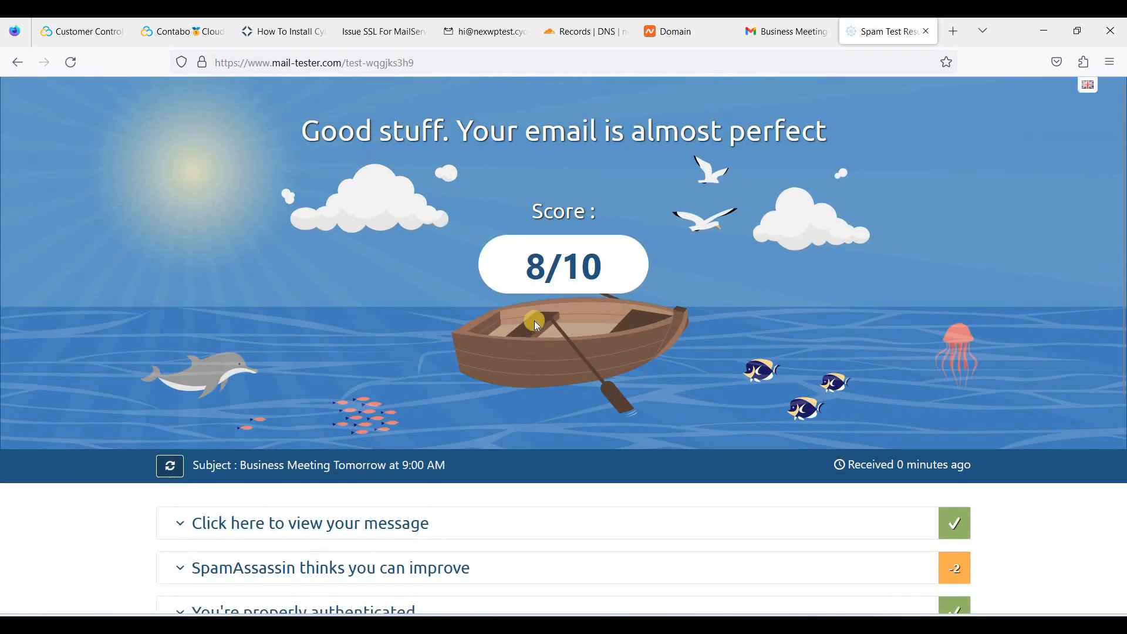
{"action": "double_click", "coordinate": [533, 273]}
{"action": "left_click", "coordinate": [522, 292]}
{"action": "left_click_drag", "start_coordinate": [578, 272], "coordinate": [490, 302]}
{"action": "left_click", "coordinate": [537, 332]}
Expand the SpamAssassin details and point out the .cyou TLD penalty
{"action": "scroll", "coordinate": [528, 364], "scroll_direction": "down", "scroll_amount": 3}
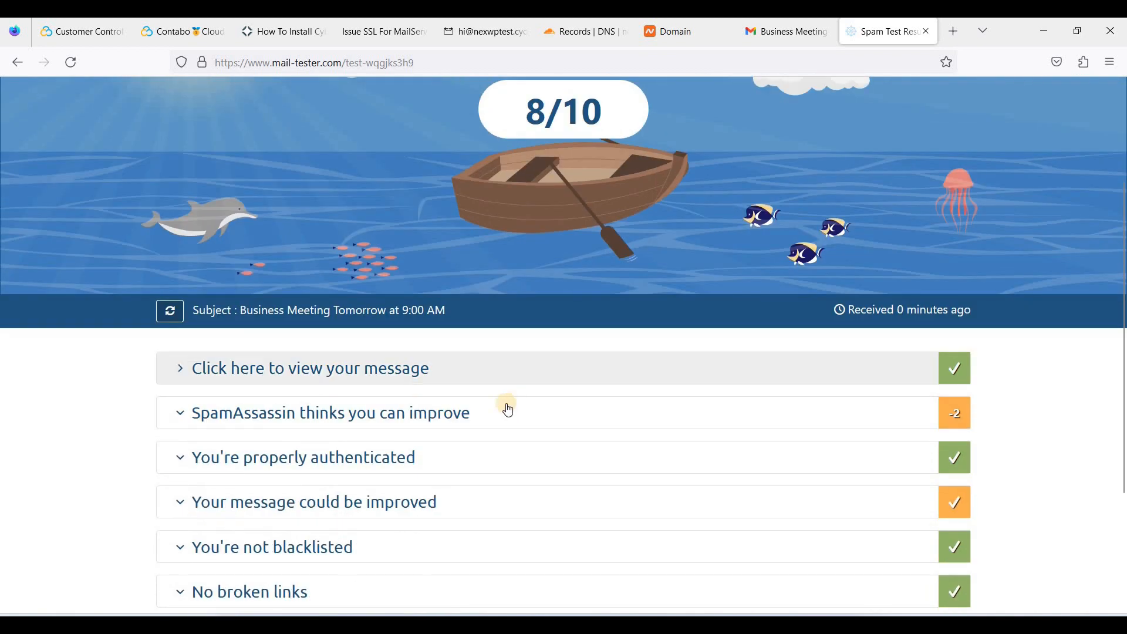
{"action": "left_click", "coordinate": [460, 422]}
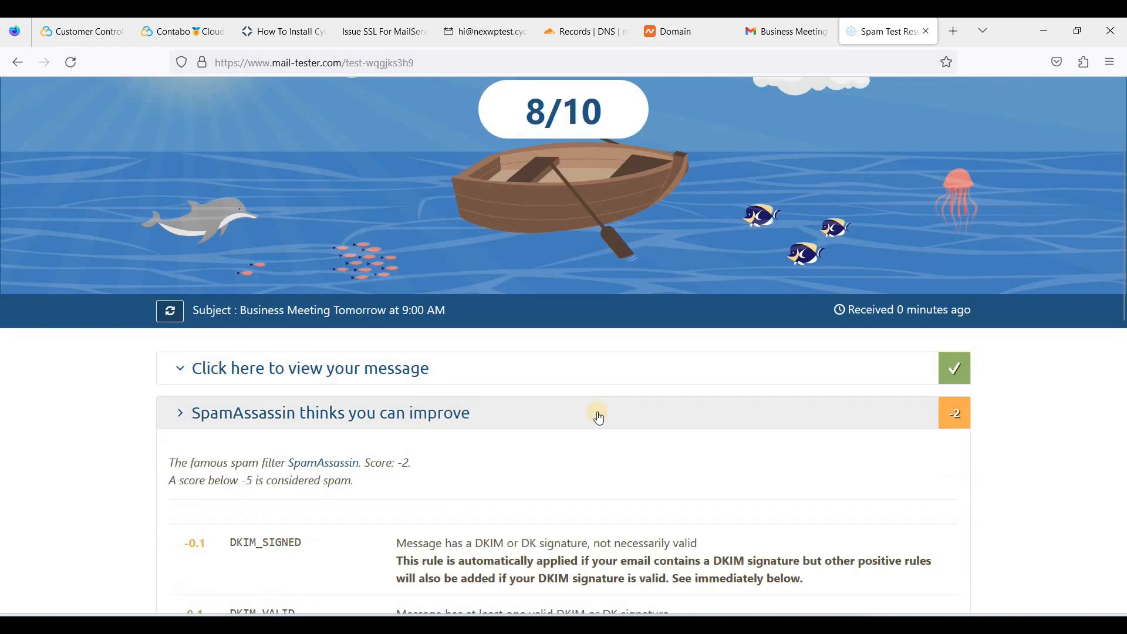
{"action": "scroll", "coordinate": [555, 428], "scroll_direction": "down", "scroll_amount": 1}
{"action": "scroll", "coordinate": [451, 401], "scroll_direction": "down", "scroll_amount": 1}
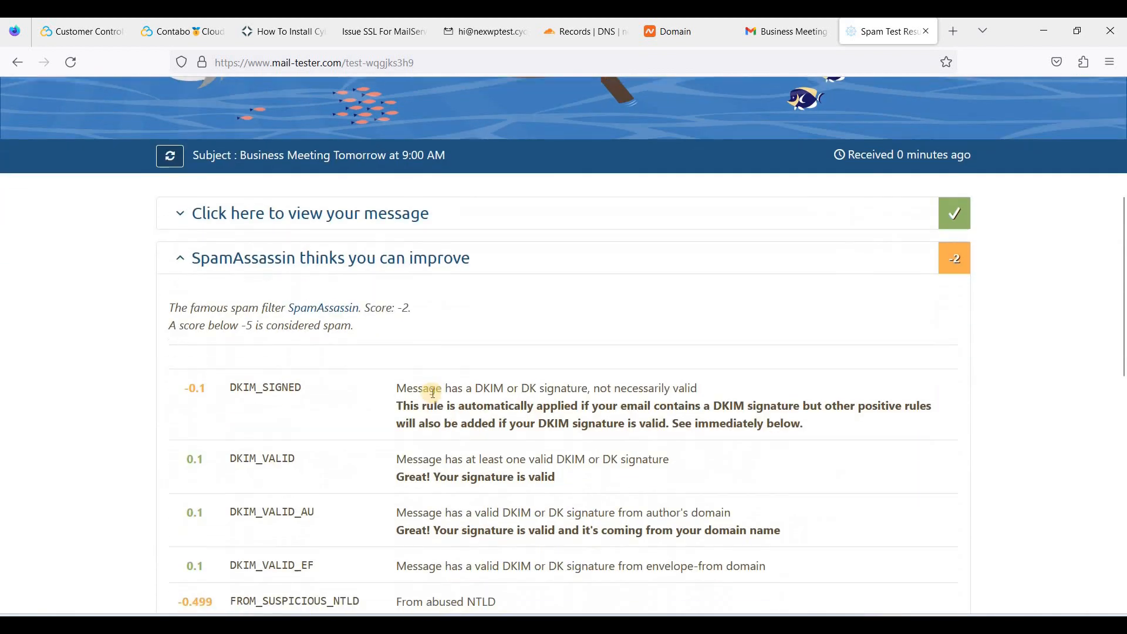
{"action": "scroll", "coordinate": [458, 382], "scroll_direction": "down", "scroll_amount": 1}
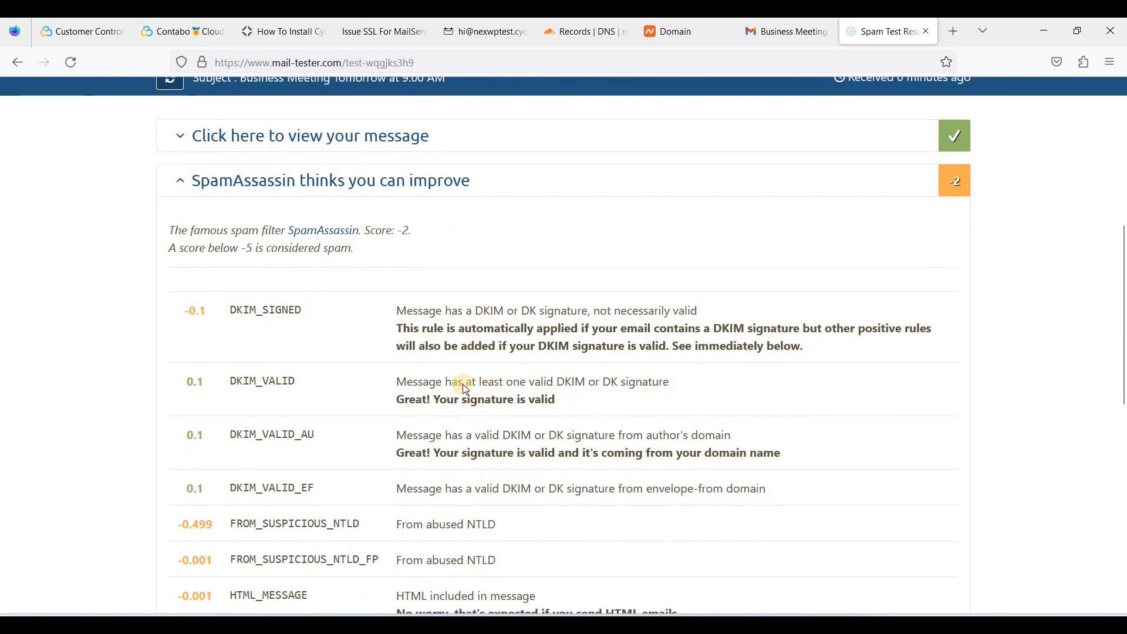
{"action": "scroll", "coordinate": [462, 384], "scroll_direction": "down", "scroll_amount": 2}
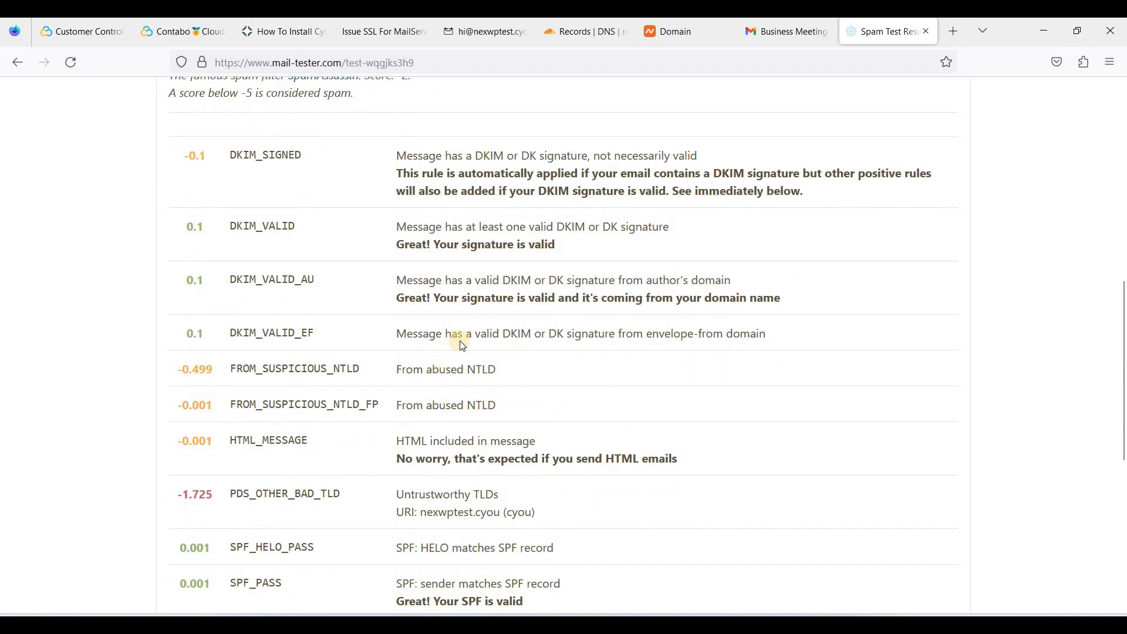
{"action": "scroll", "coordinate": [460, 341], "scroll_direction": "down", "scroll_amount": 1}
{"action": "left_click", "coordinate": [474, 435]}
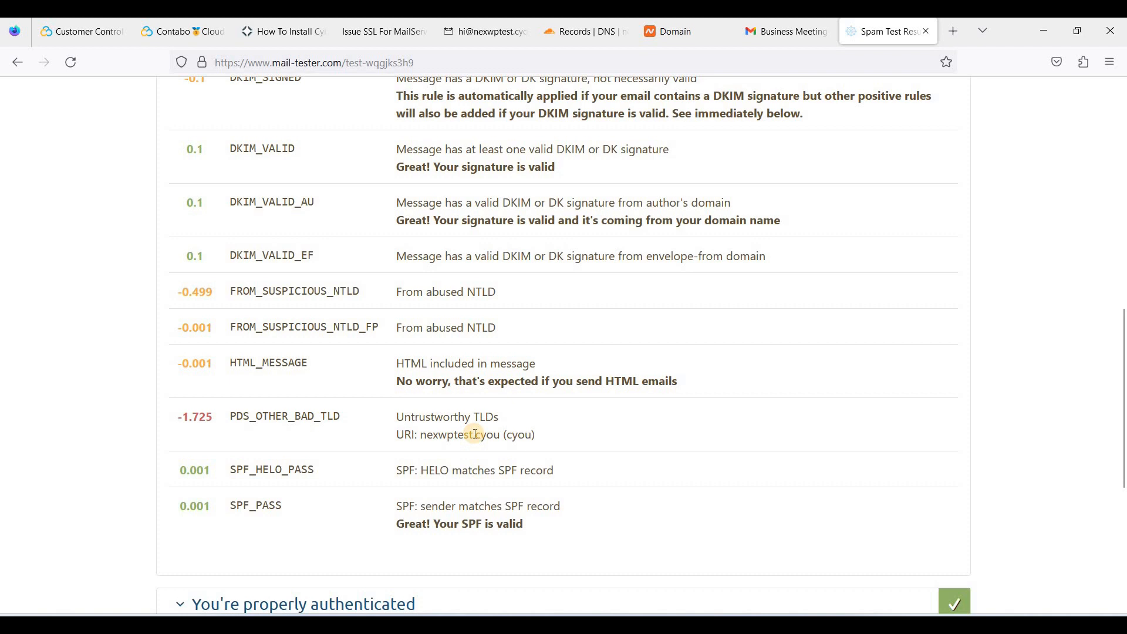
{"action": "left_click", "coordinate": [479, 435]}
{"action": "double_click", "coordinate": [483, 434]}
{"action": "left_click", "coordinate": [322, 417]}
{"action": "scroll", "coordinate": [484, 407], "scroll_direction": "up", "scroll_amount": 1}
{"action": "scroll", "coordinate": [488, 411], "scroll_direction": "down", "scroll_amount": 1}
{"action": "double_click", "coordinate": [486, 421]}
{"action": "scroll", "coordinate": [465, 418], "scroll_direction": "down", "scroll_amount": 1}
{"action": "scroll", "coordinate": [463, 418], "scroll_direction": "up", "scroll_amount": 8}
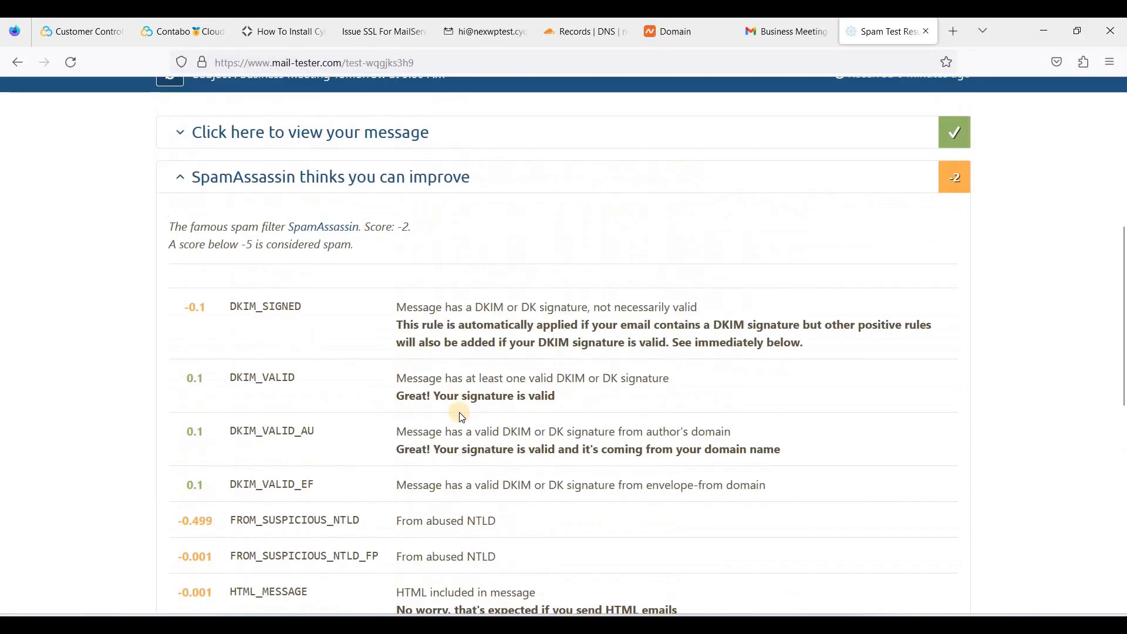
{"action": "scroll", "coordinate": [462, 415], "scroll_direction": "down", "scroll_amount": 7}
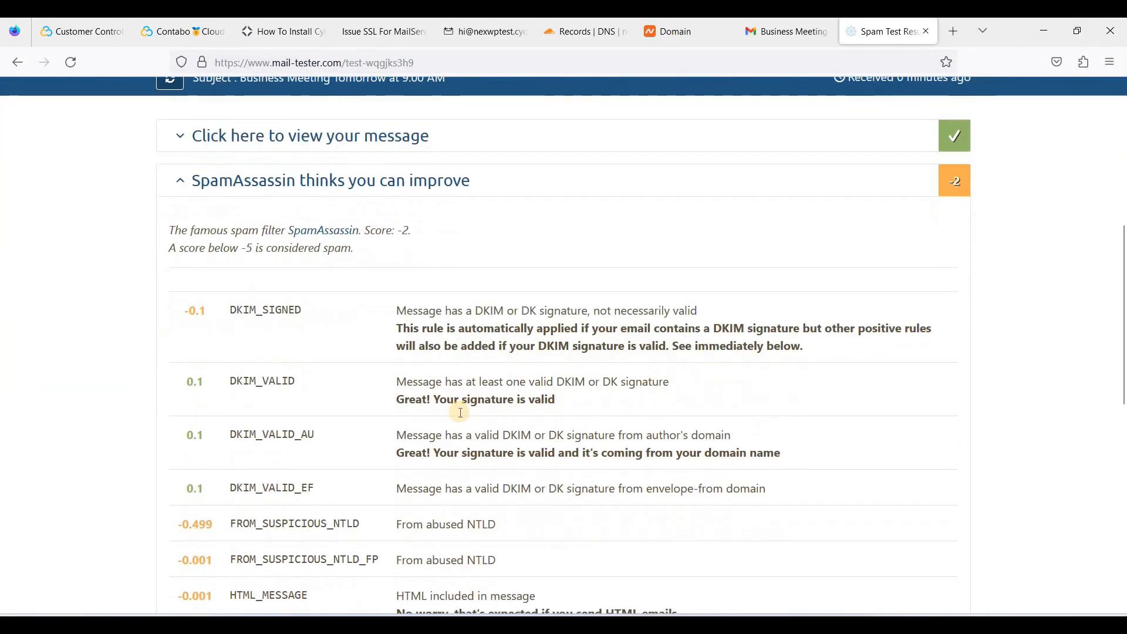
{"action": "scroll", "coordinate": [531, 293], "scroll_direction": "up", "scroll_amount": 5}
{"action": "scroll", "coordinate": [531, 294], "scroll_direction": "up", "scroll_amount": 3}
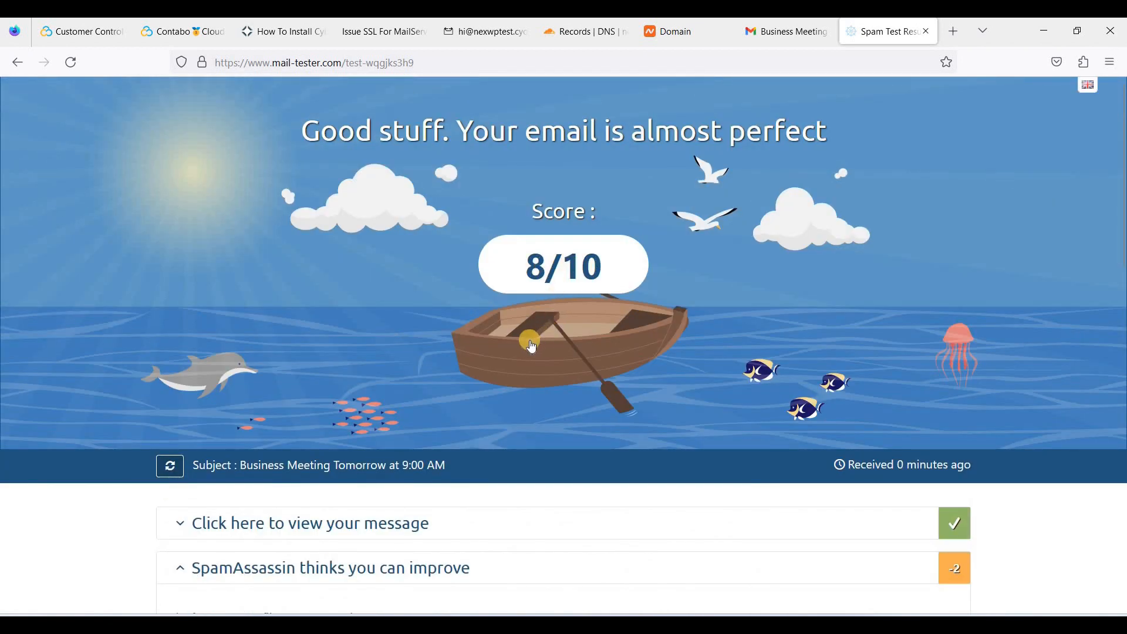
{"action": "scroll", "coordinate": [443, 279], "scroll_direction": "down", "scroll_amount": 4}
{"action": "scroll", "coordinate": [562, 334], "scroll_direction": "down", "scroll_amount": 7}
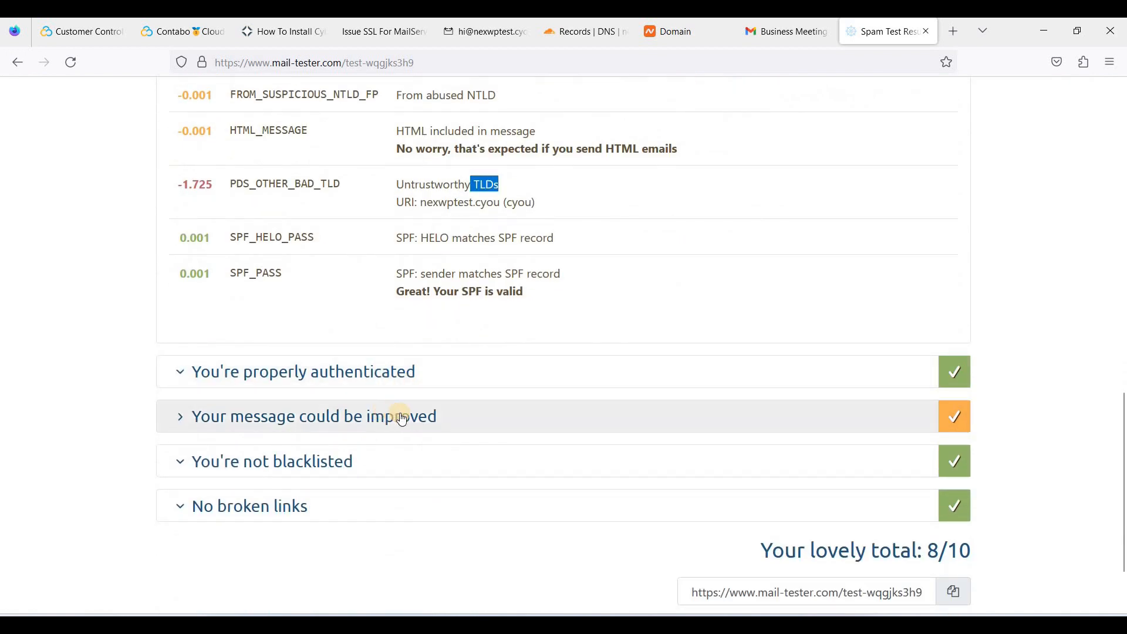
Expand the message formatting details and point out the 1KB message size
{"action": "left_click", "coordinate": [383, 418]}
{"action": "scroll", "coordinate": [328, 431], "scroll_direction": "down", "scroll_amount": 1}
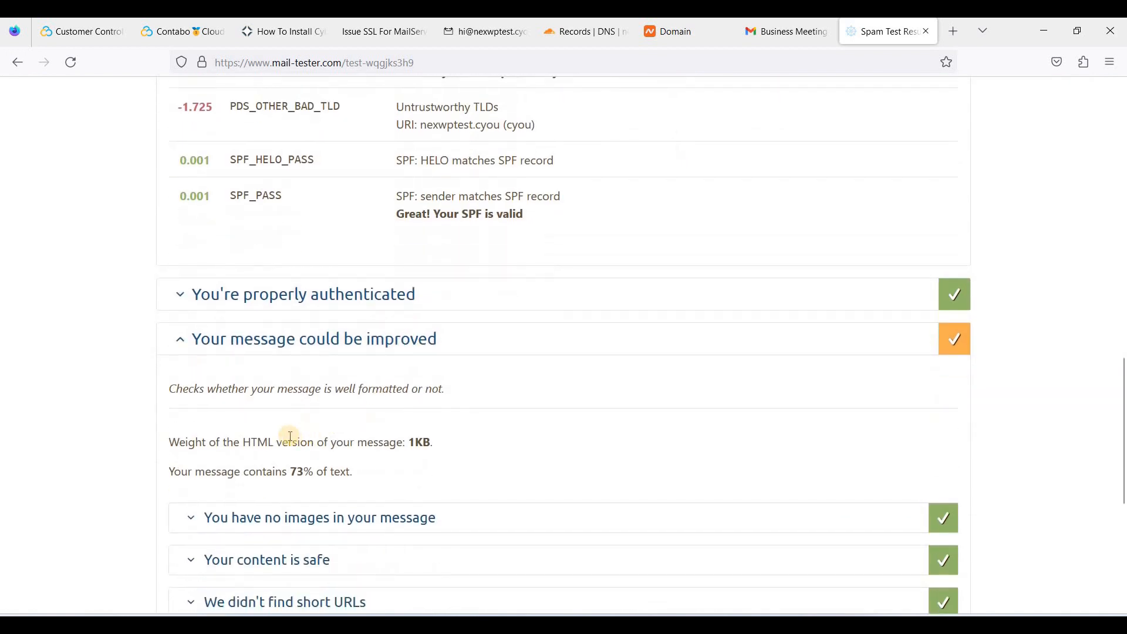
{"action": "left_click_drag", "start_coordinate": [422, 443], "coordinate": [406, 442]}
{"action": "left_click", "coordinate": [468, 427]}
{"action": "scroll", "coordinate": [522, 375], "scroll_direction": "up", "scroll_amount": 15}
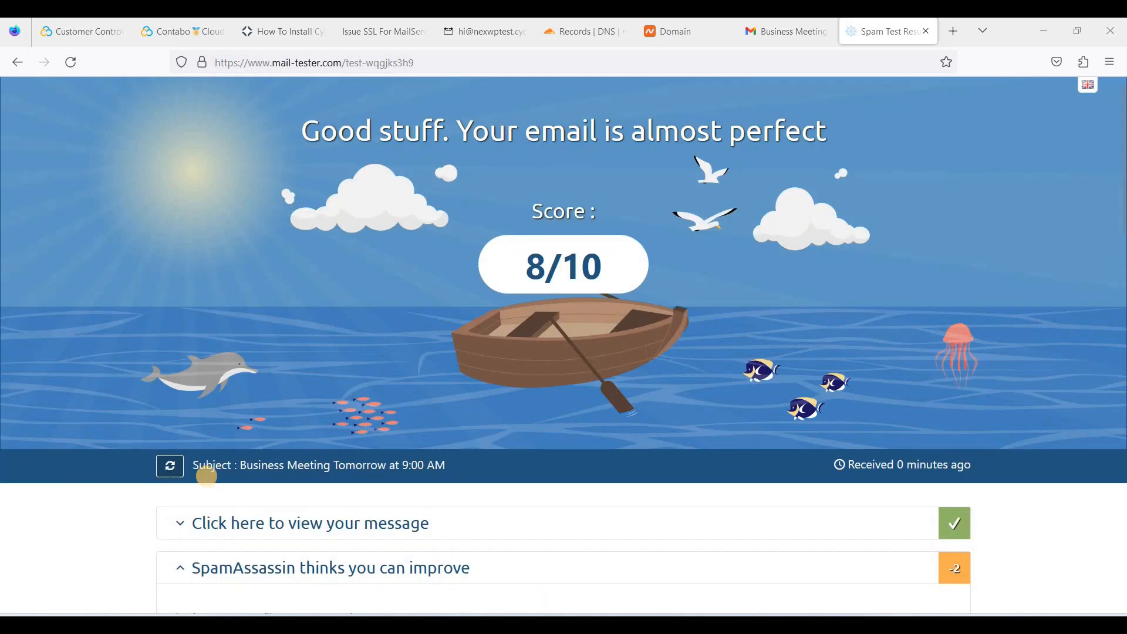